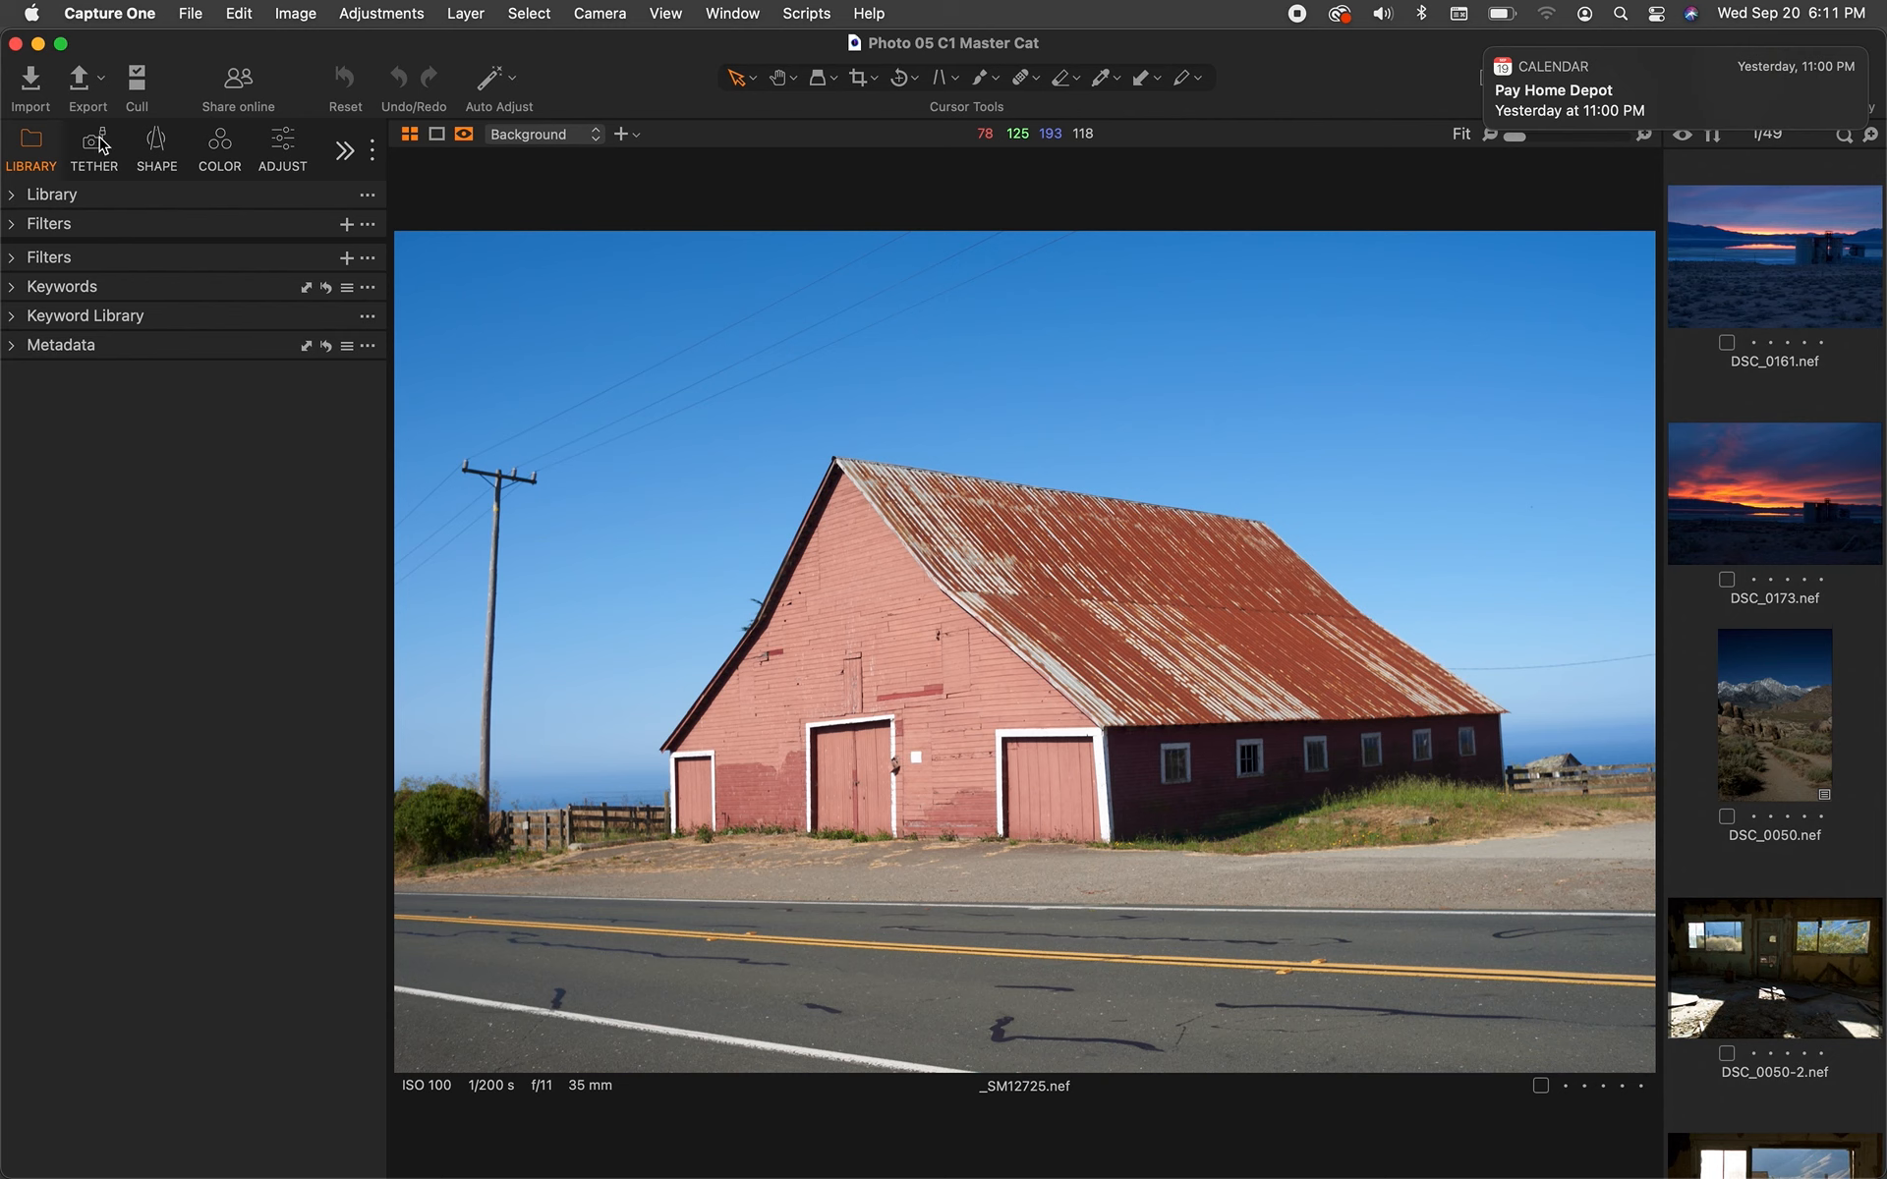
- Expand the Library tool and look over the catalog collections and the Folders group
{"action": "left_click", "coordinate": [14, 196]}
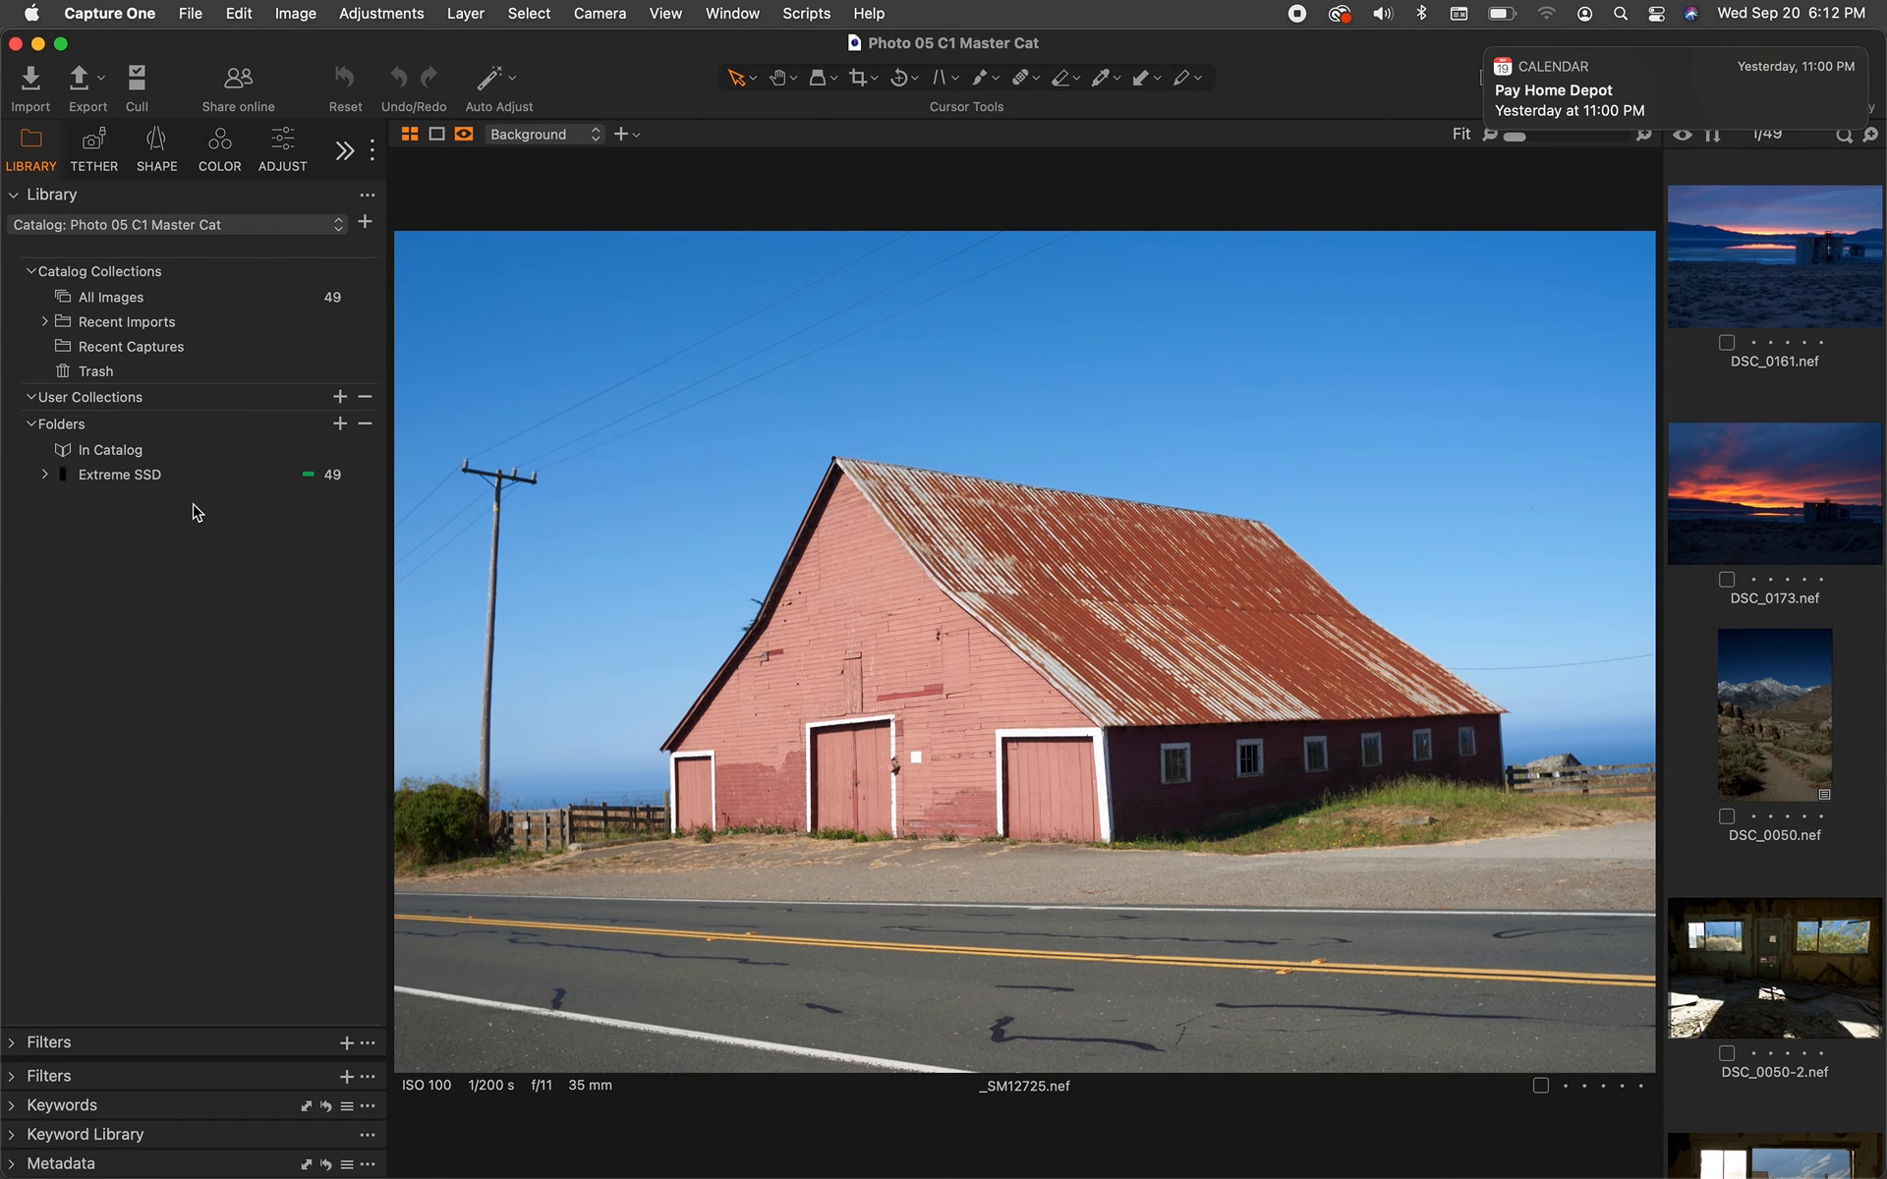
{"action": "left_click", "coordinate": [32, 425]}
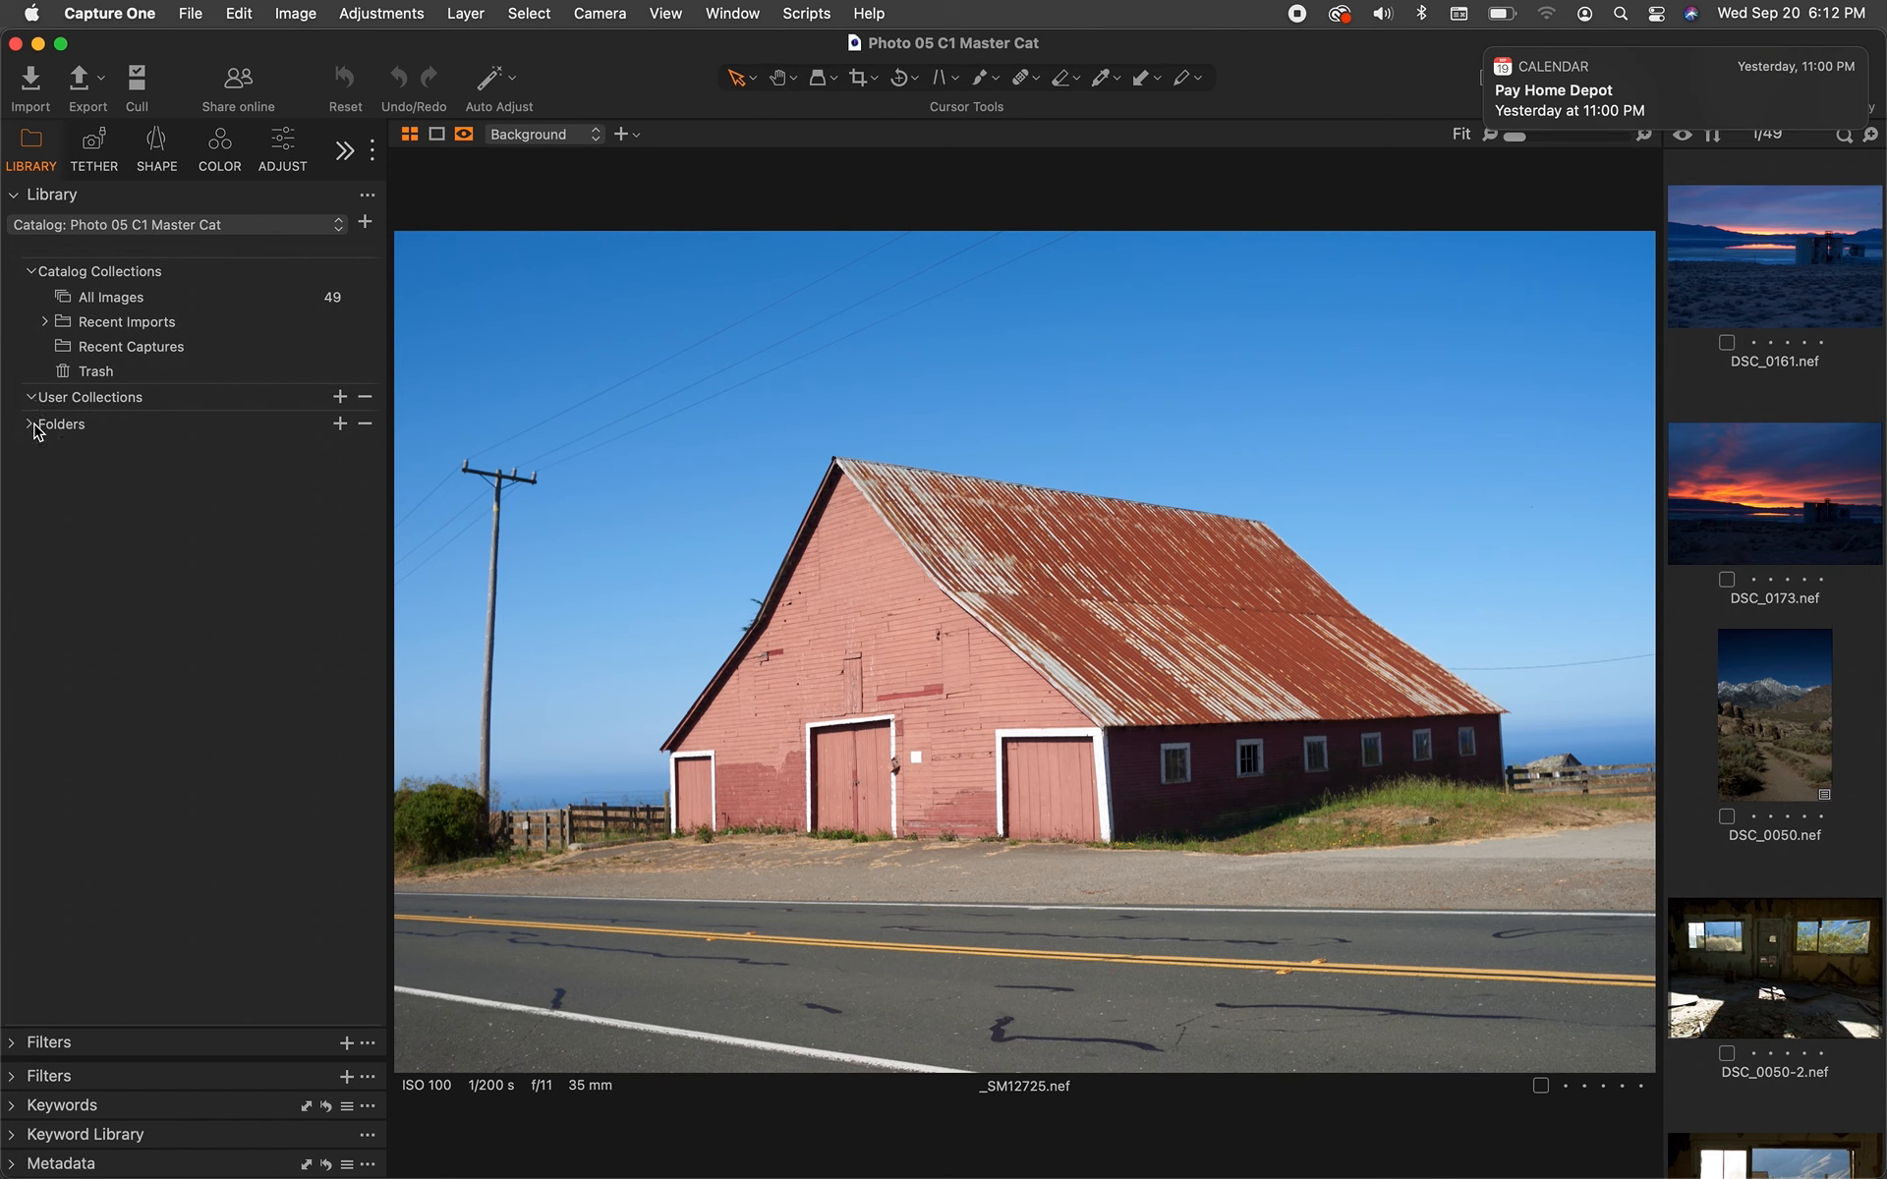
{"action": "left_click", "coordinate": [32, 425]}
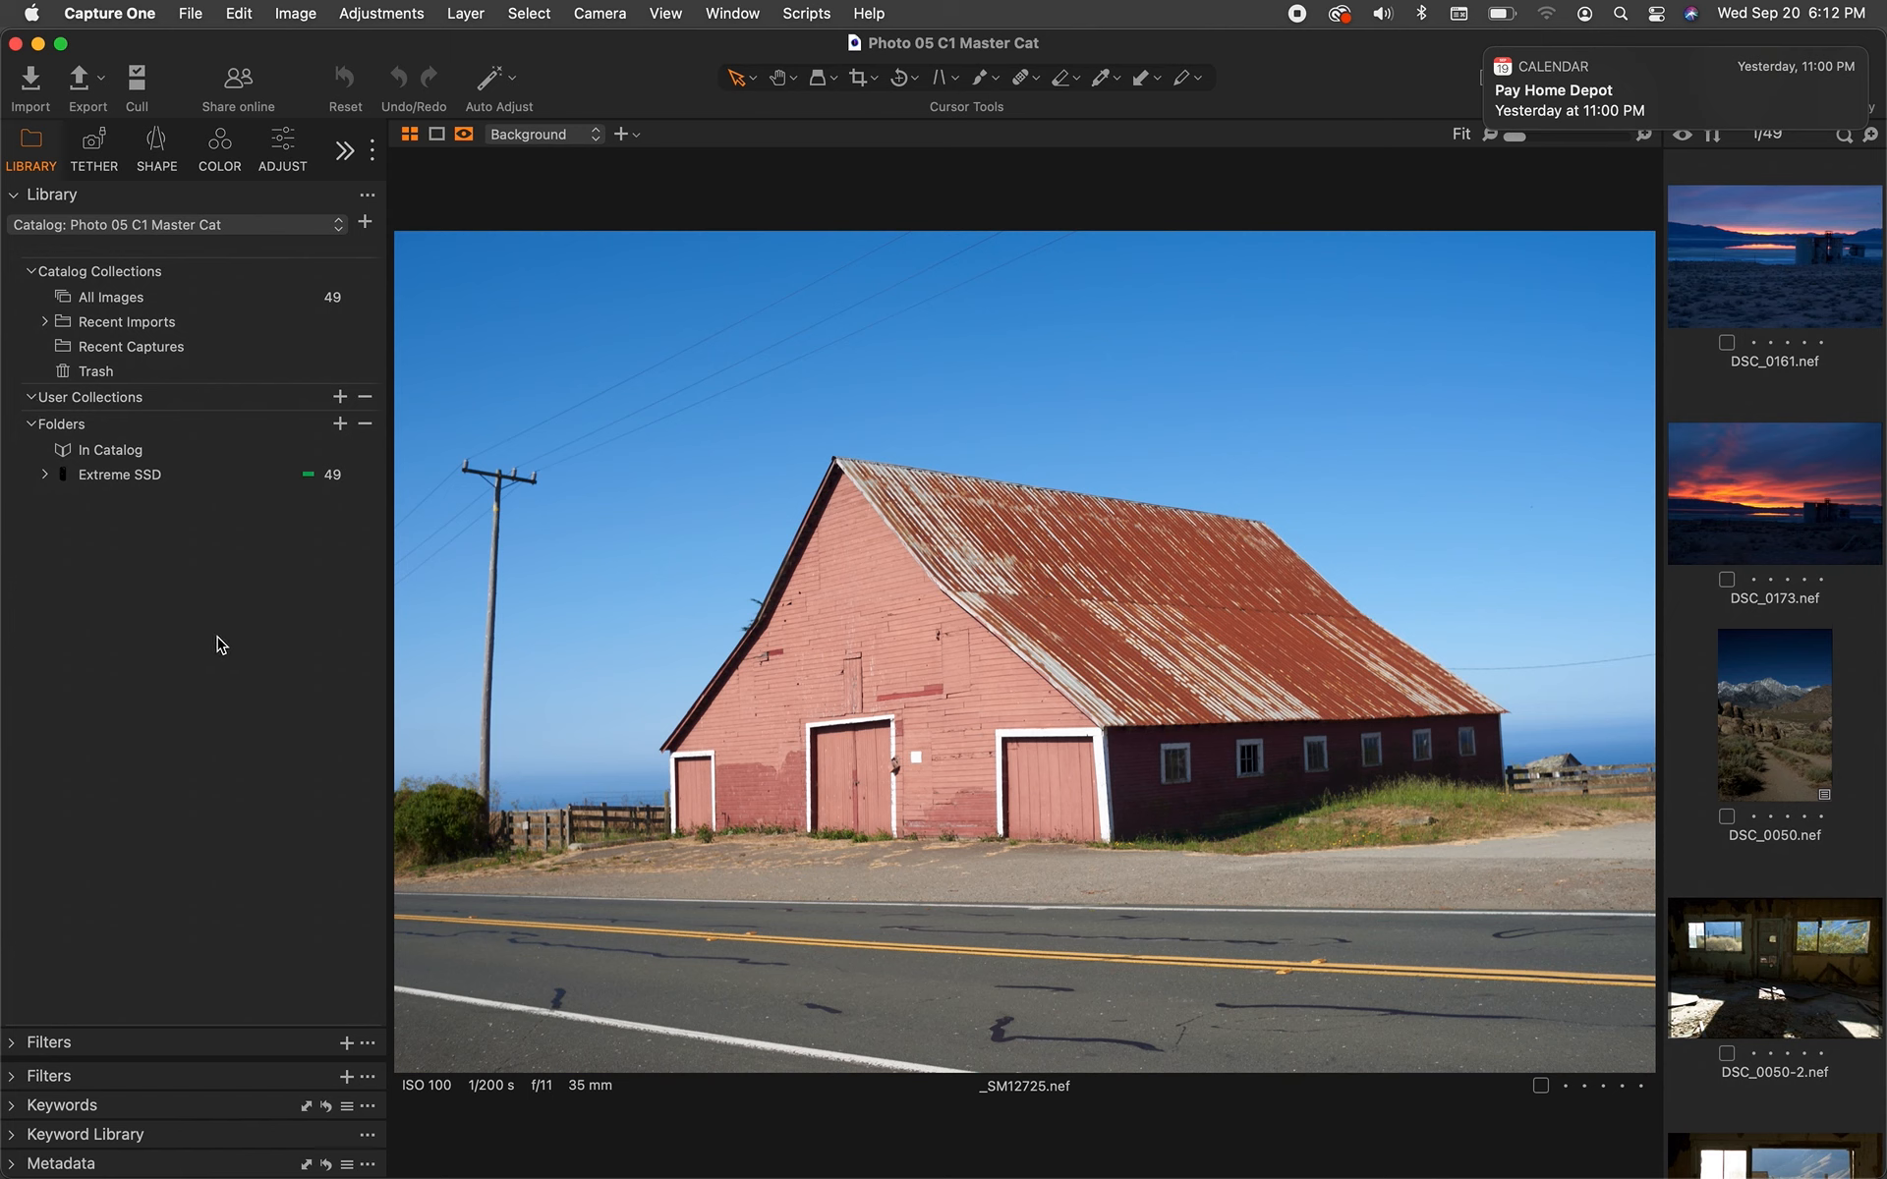
- Expand both Filters tools and collapse the Rating and Color Tag groups in the upper one
{"action": "left_click", "coordinate": [12, 1043]}
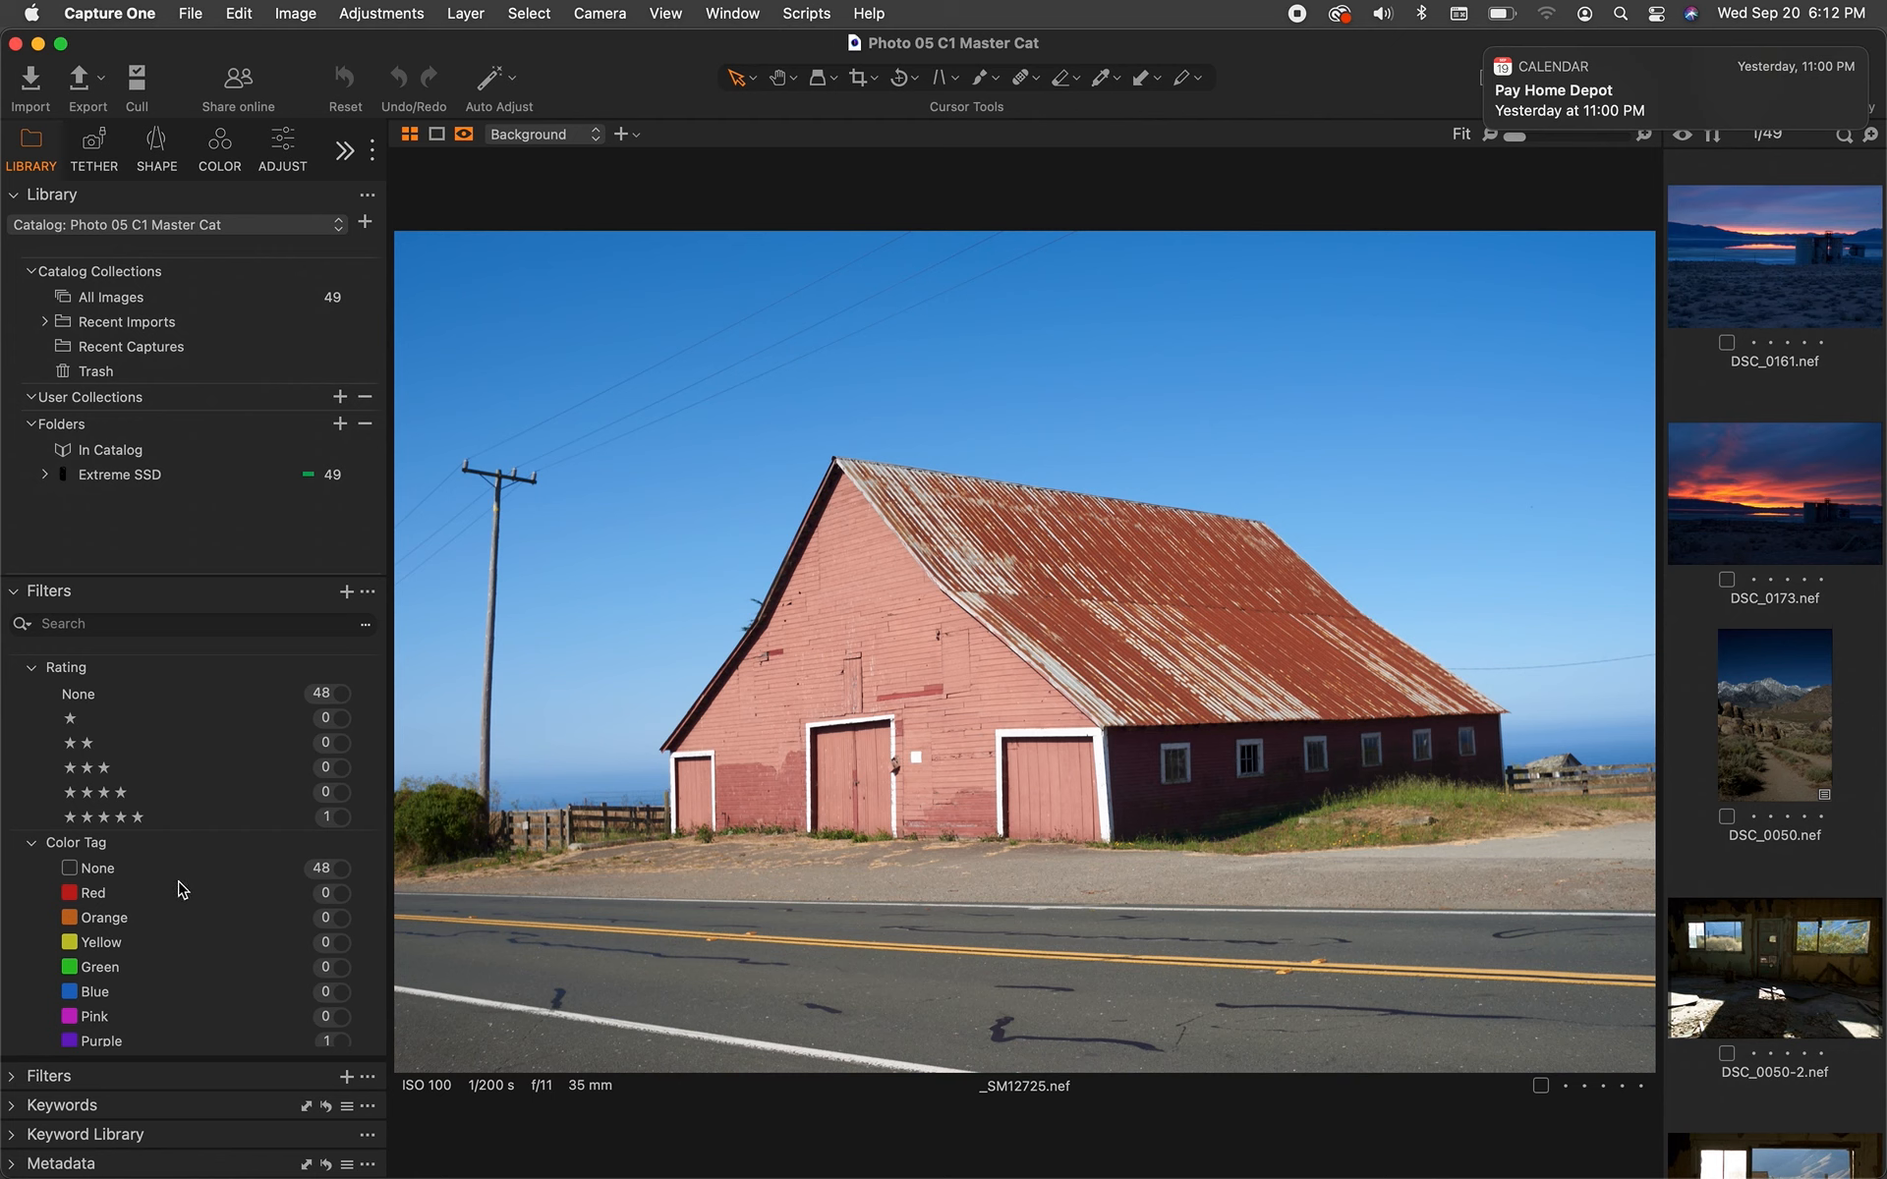
{"action": "left_click", "coordinate": [32, 669]}
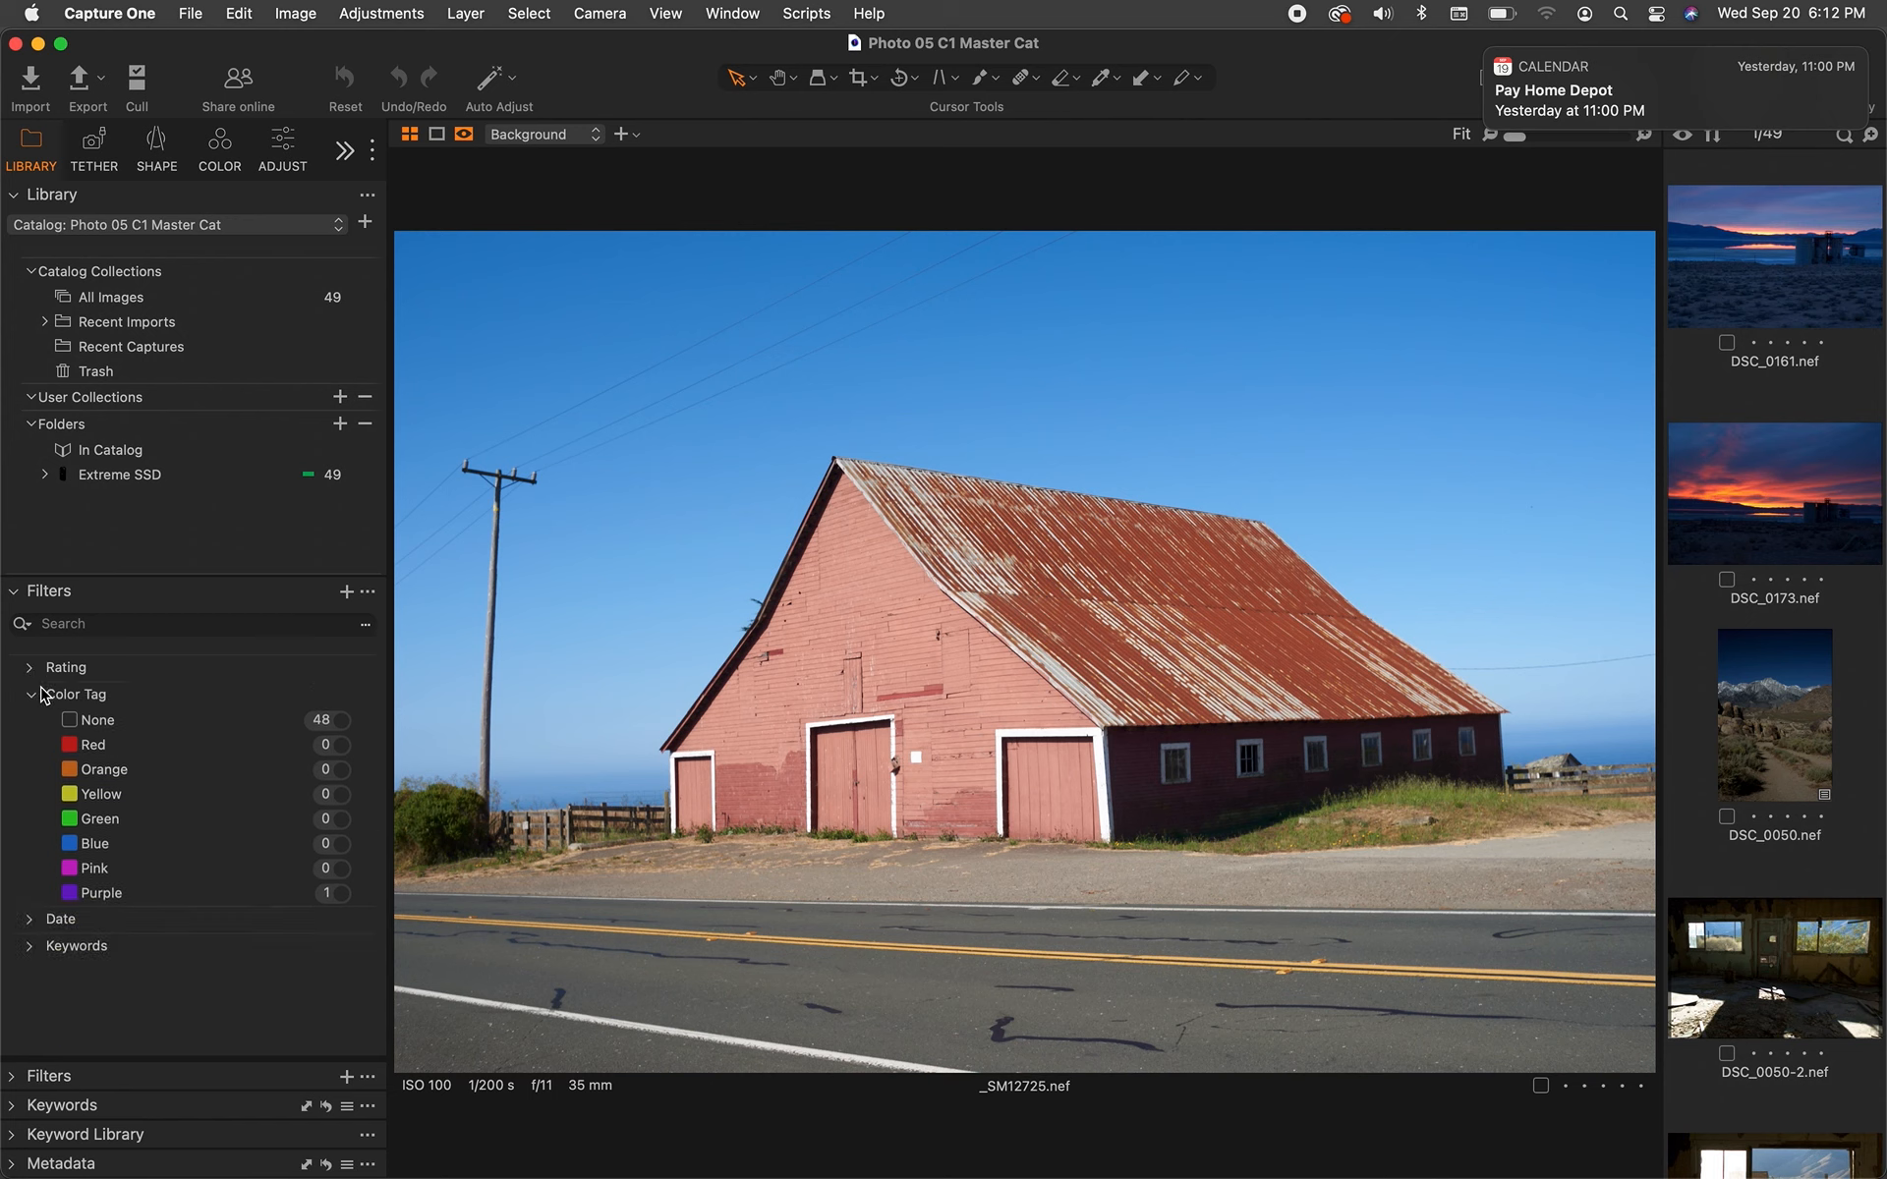
{"action": "left_click", "coordinate": [41, 698]}
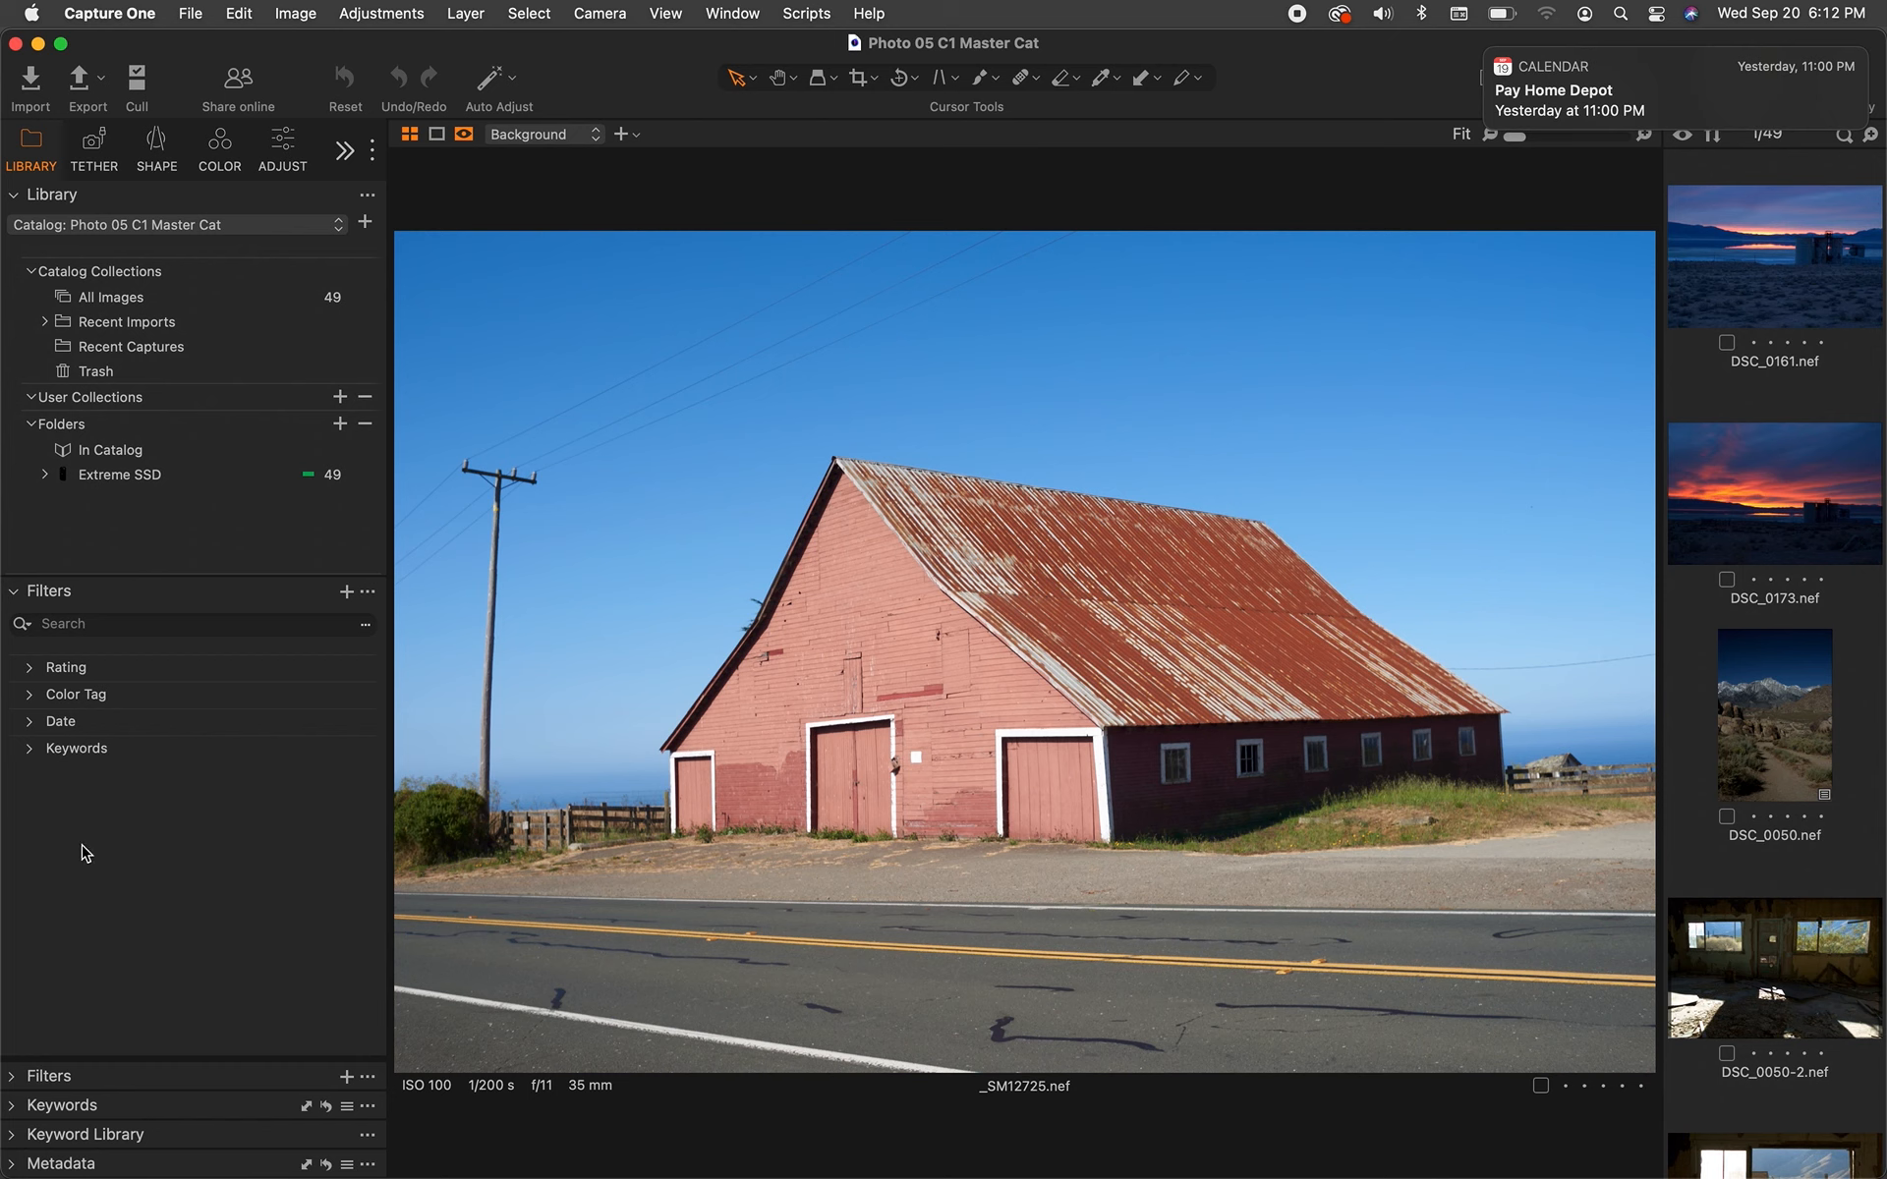
{"action": "left_click", "coordinate": [12, 1084]}
{"action": "scroll", "coordinate": [160, 1011], "scroll_direction": "down", "scroll_amount": 5}
{"action": "scroll", "coordinate": [161, 1013], "scroll_direction": "down", "scroll_amount": 3}
{"action": "scroll", "coordinate": [161, 1013], "scroll_direction": "up", "scroll_amount": 8}
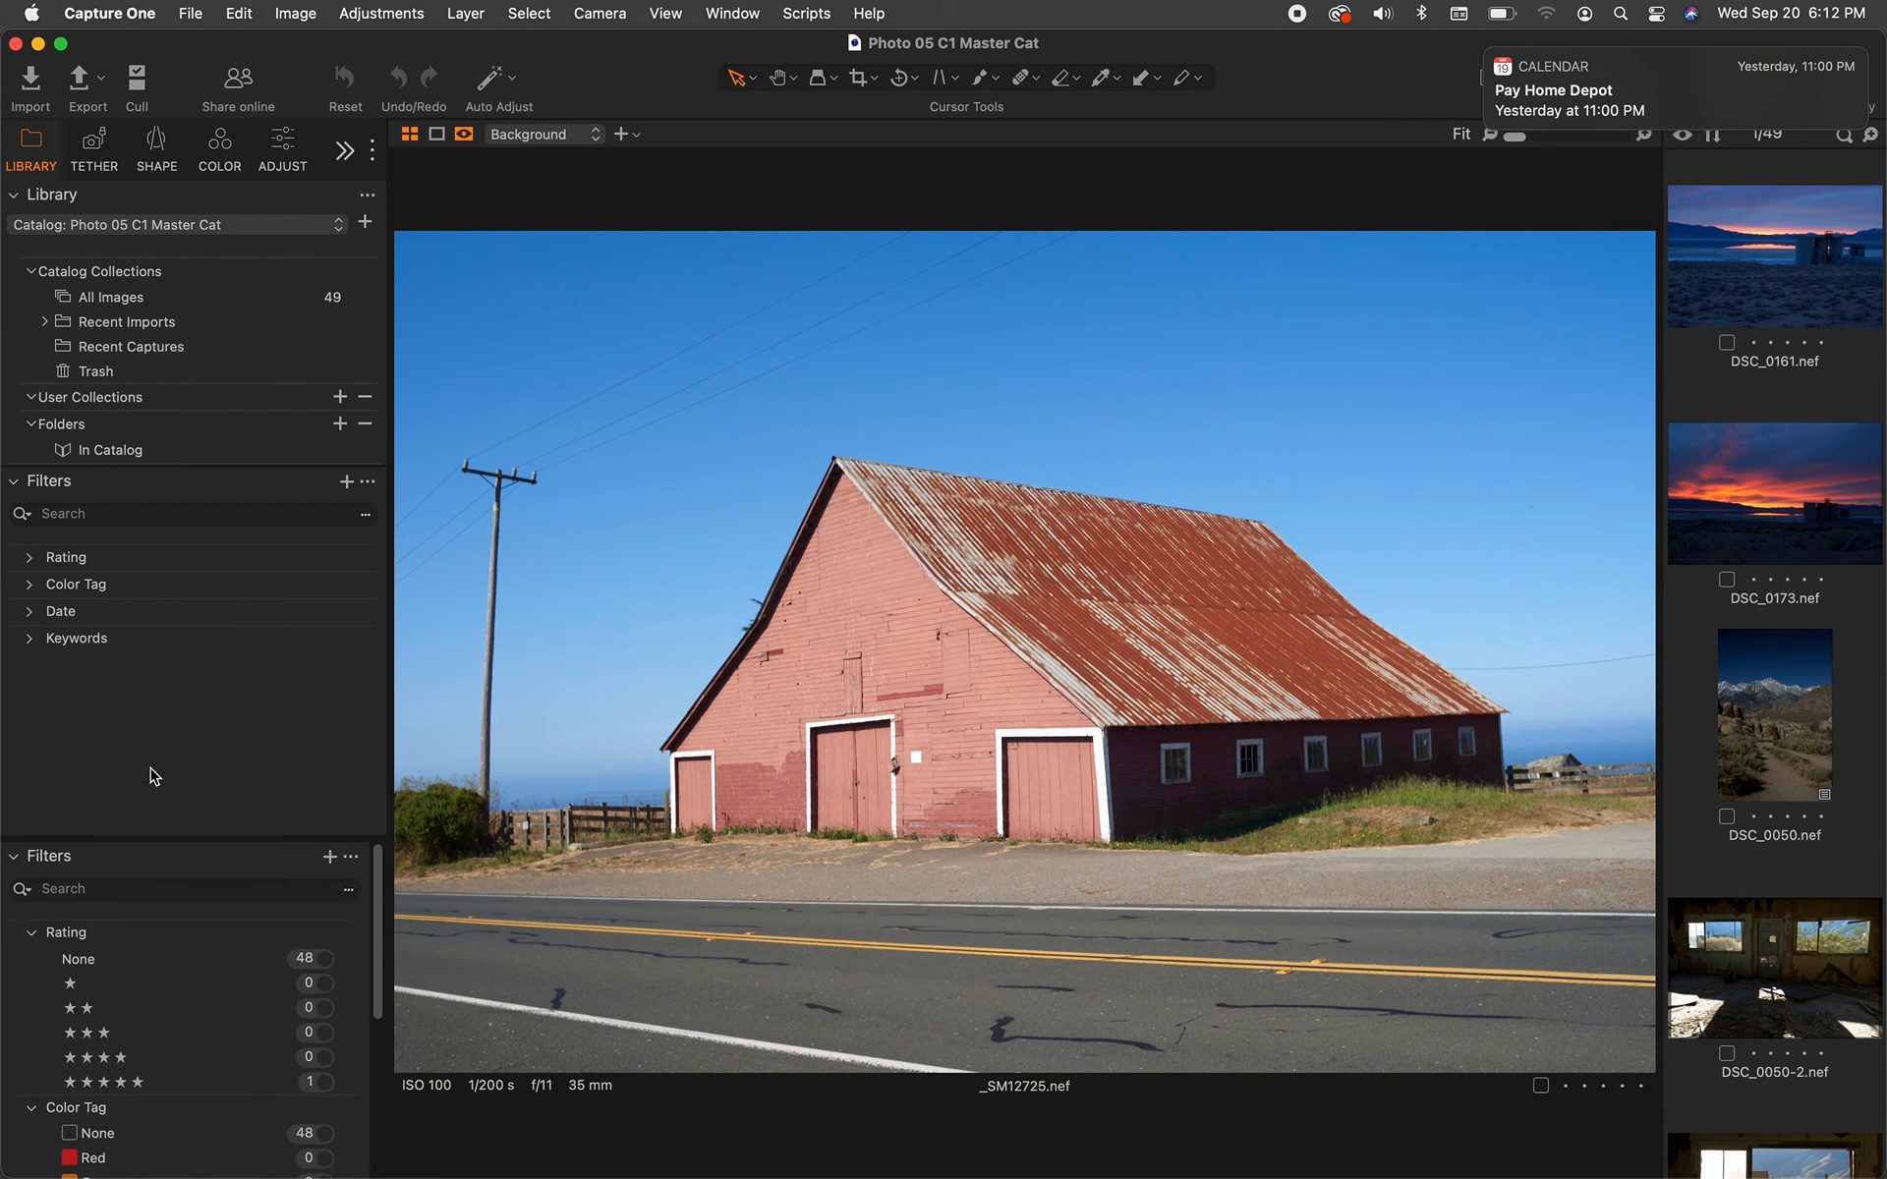
- Expand the Date group in the upper Filters tool and examine its years, months and days
{"action": "left_click", "coordinate": [31, 611]}
{"action": "left_click", "coordinate": [31, 612]}
{"action": "left_click", "coordinate": [33, 612]}
{"action": "scroll", "coordinate": [187, 658], "scroll_direction": "down", "scroll_amount": 5}
{"action": "scroll", "coordinate": [187, 659], "scroll_direction": "down", "scroll_amount": 10}
{"action": "scroll", "coordinate": [187, 658], "scroll_direction": "up", "scroll_amount": 3}
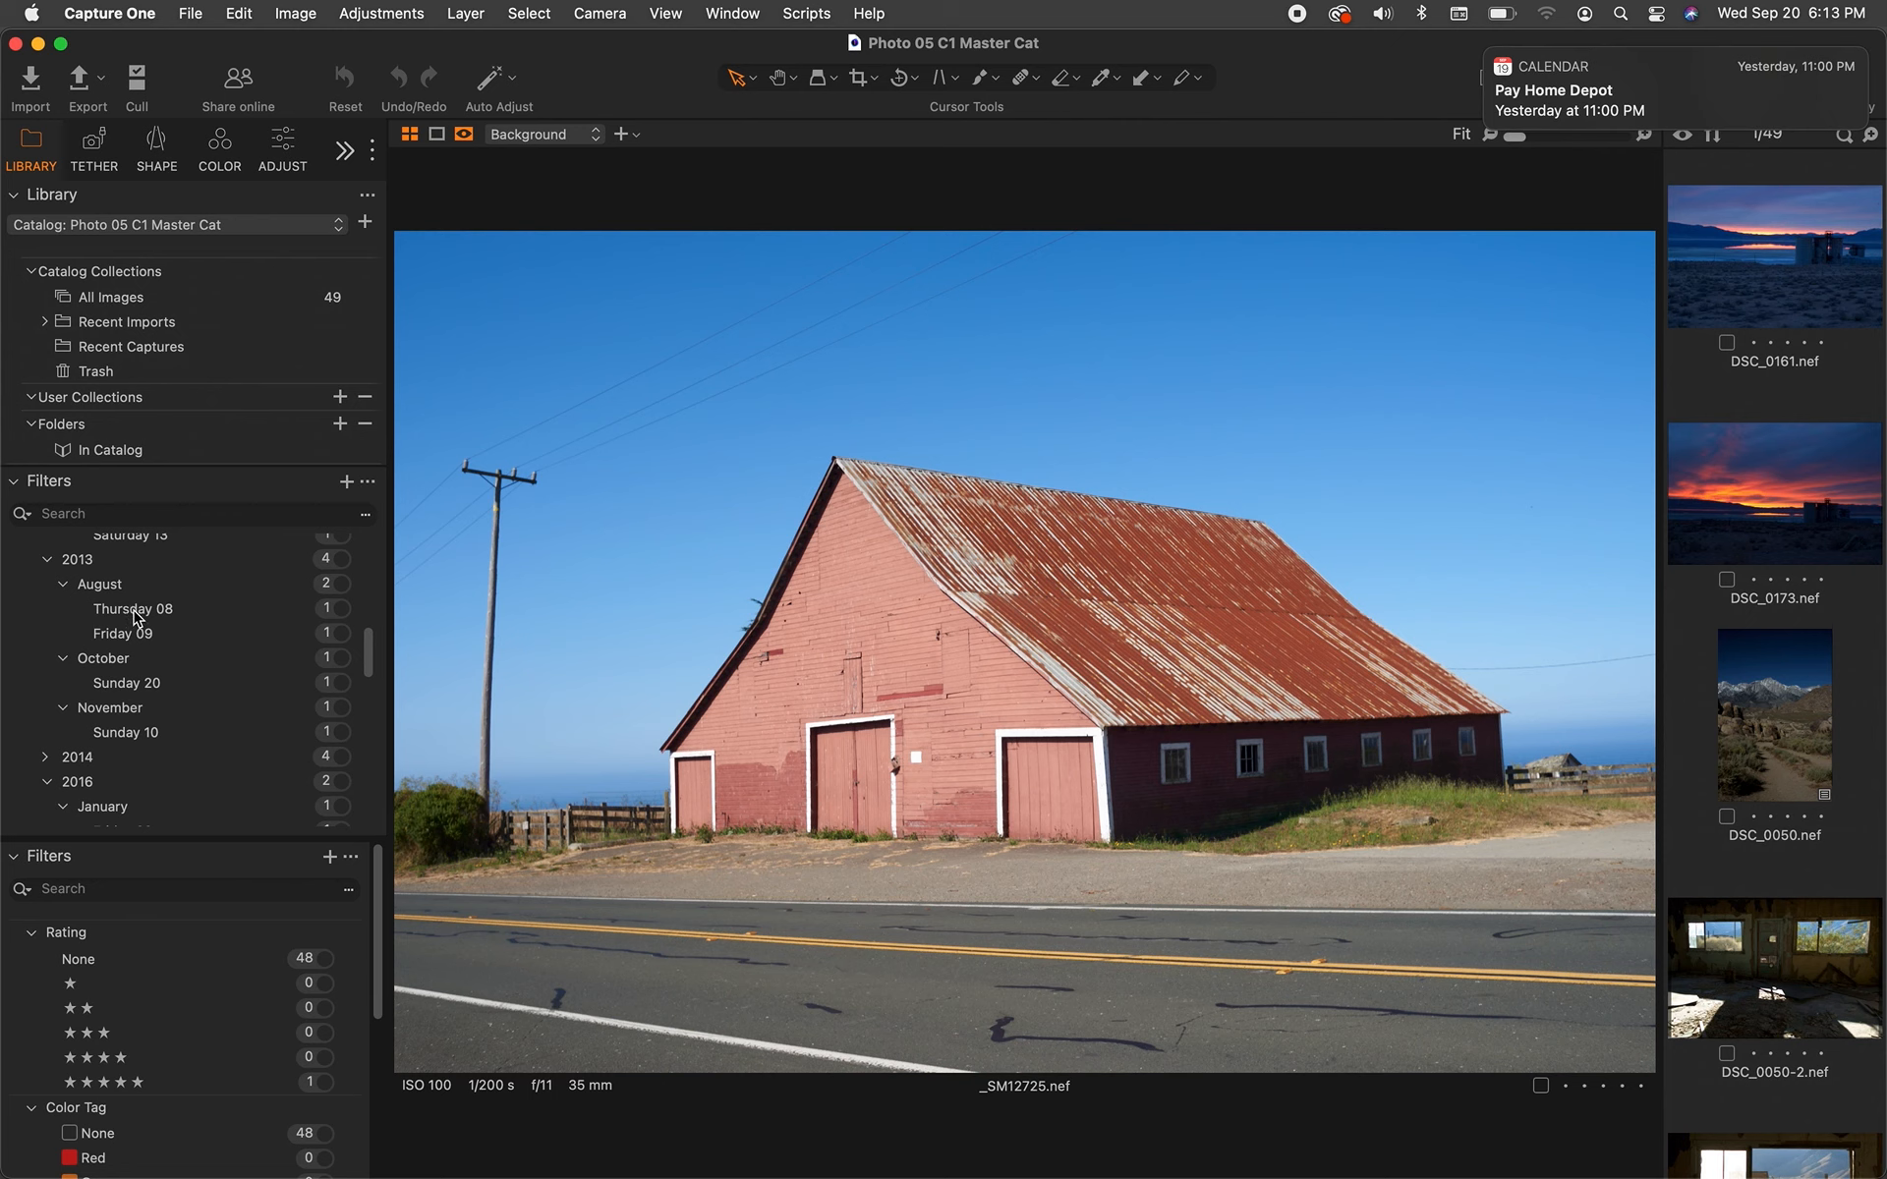
{"action": "scroll", "coordinate": [158, 688], "scroll_direction": "down", "scroll_amount": 3}
{"action": "scroll", "coordinate": [157, 688], "scroll_direction": "down", "scroll_amount": 10}
{"action": "scroll", "coordinate": [157, 688], "scroll_direction": "up", "scroll_amount": 8}
{"action": "scroll", "coordinate": [158, 690], "scroll_direction": "up", "scroll_amount": 15}
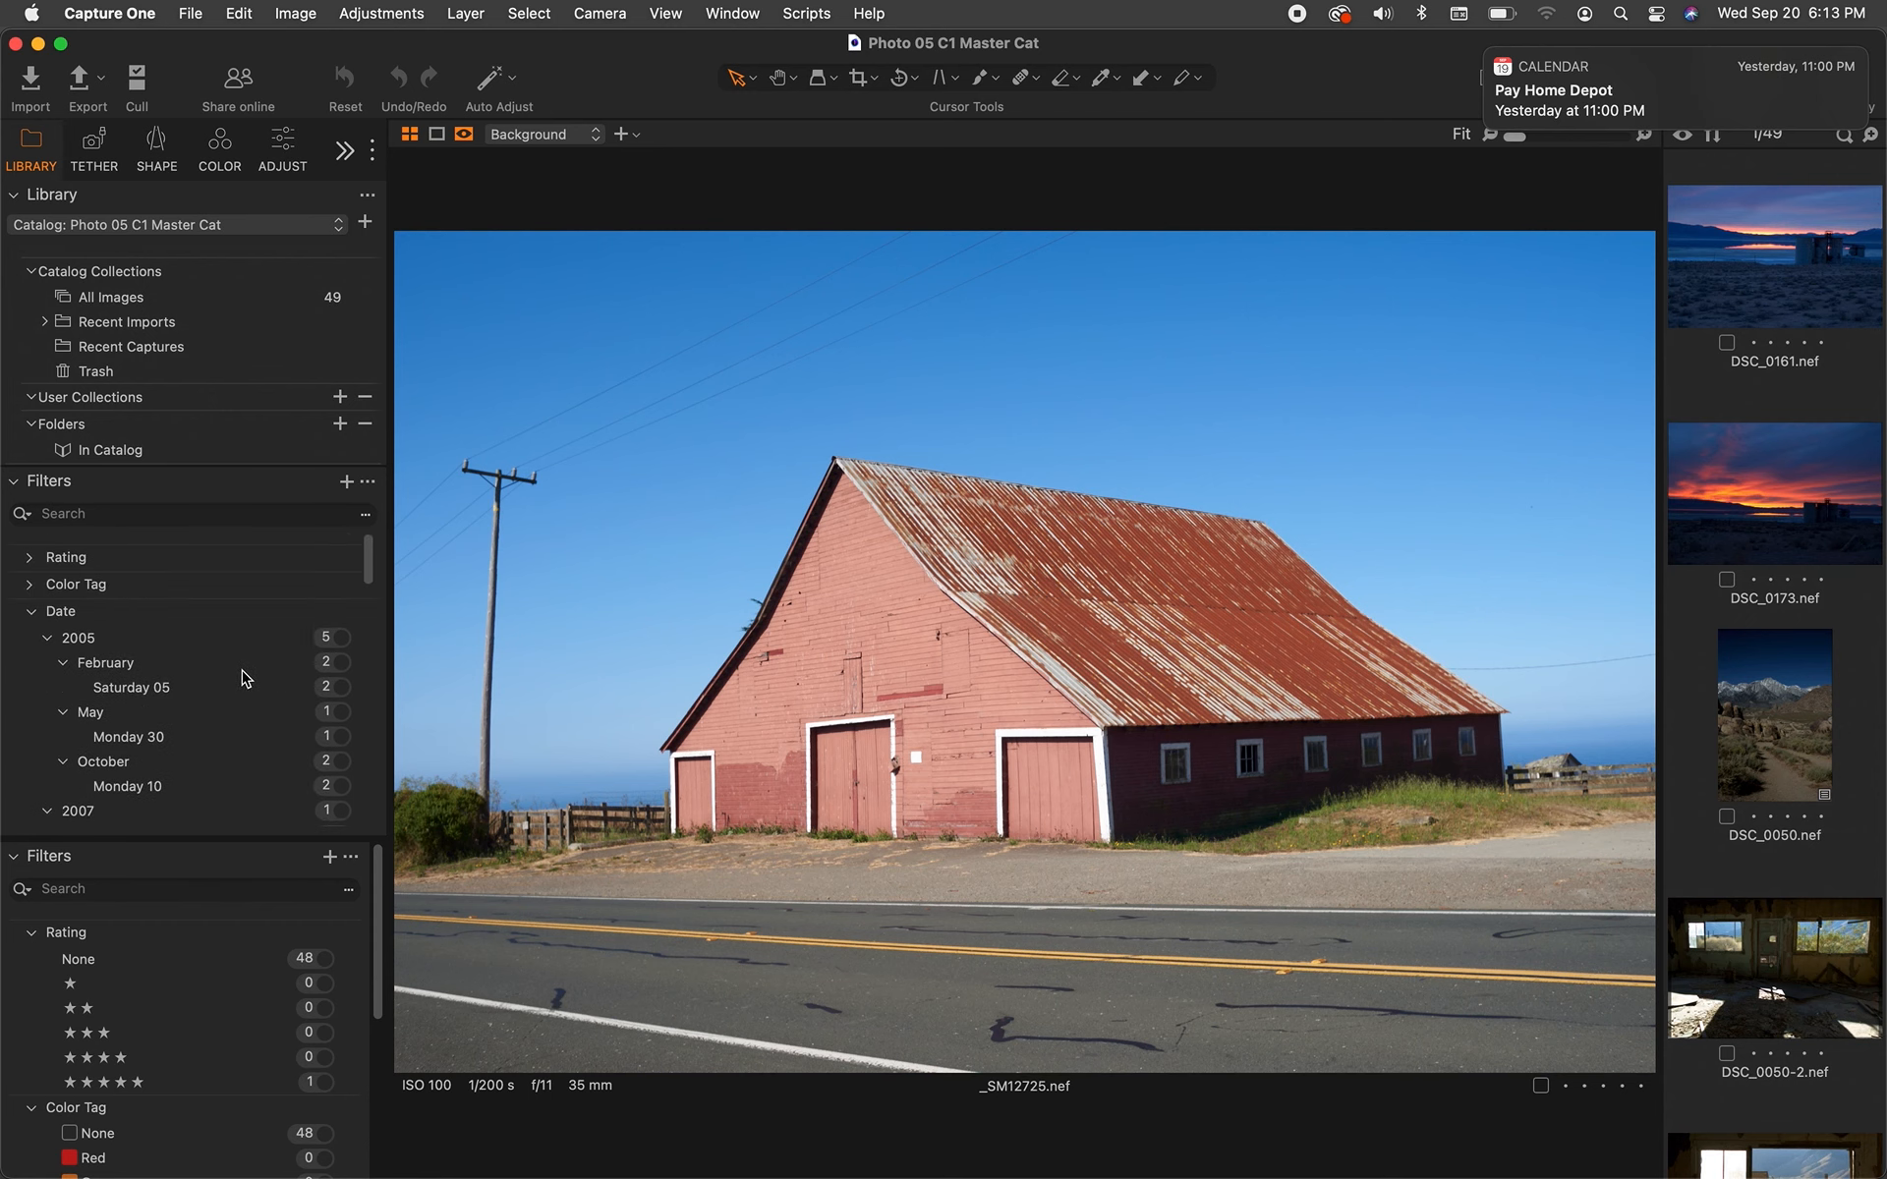
- Filter the catalog images to the year 2005 and open DSC_0050-2.nef in the viewer
{"action": "left_click", "coordinate": [339, 639]}
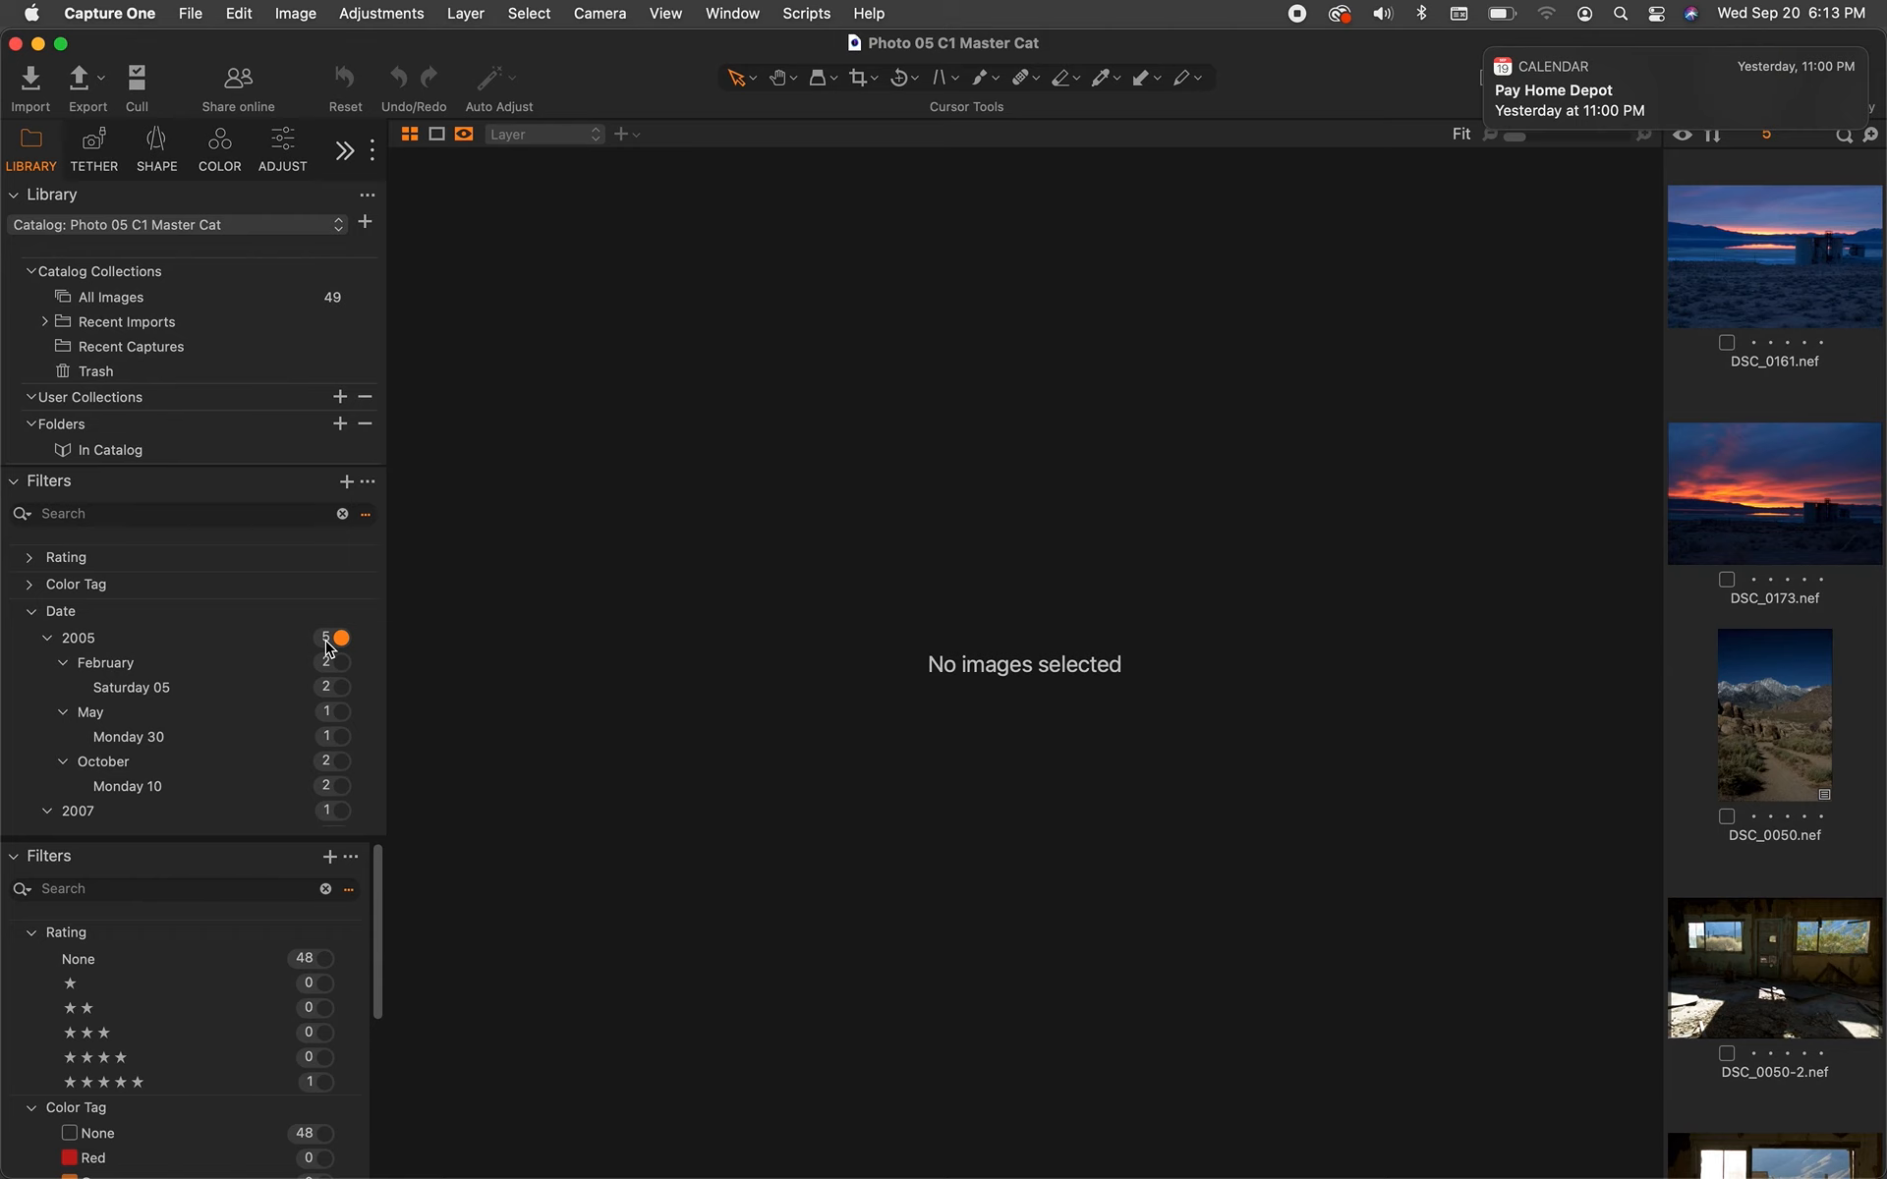
{"action": "scroll", "coordinate": [1769, 295], "scroll_direction": "down", "scroll_amount": 3}
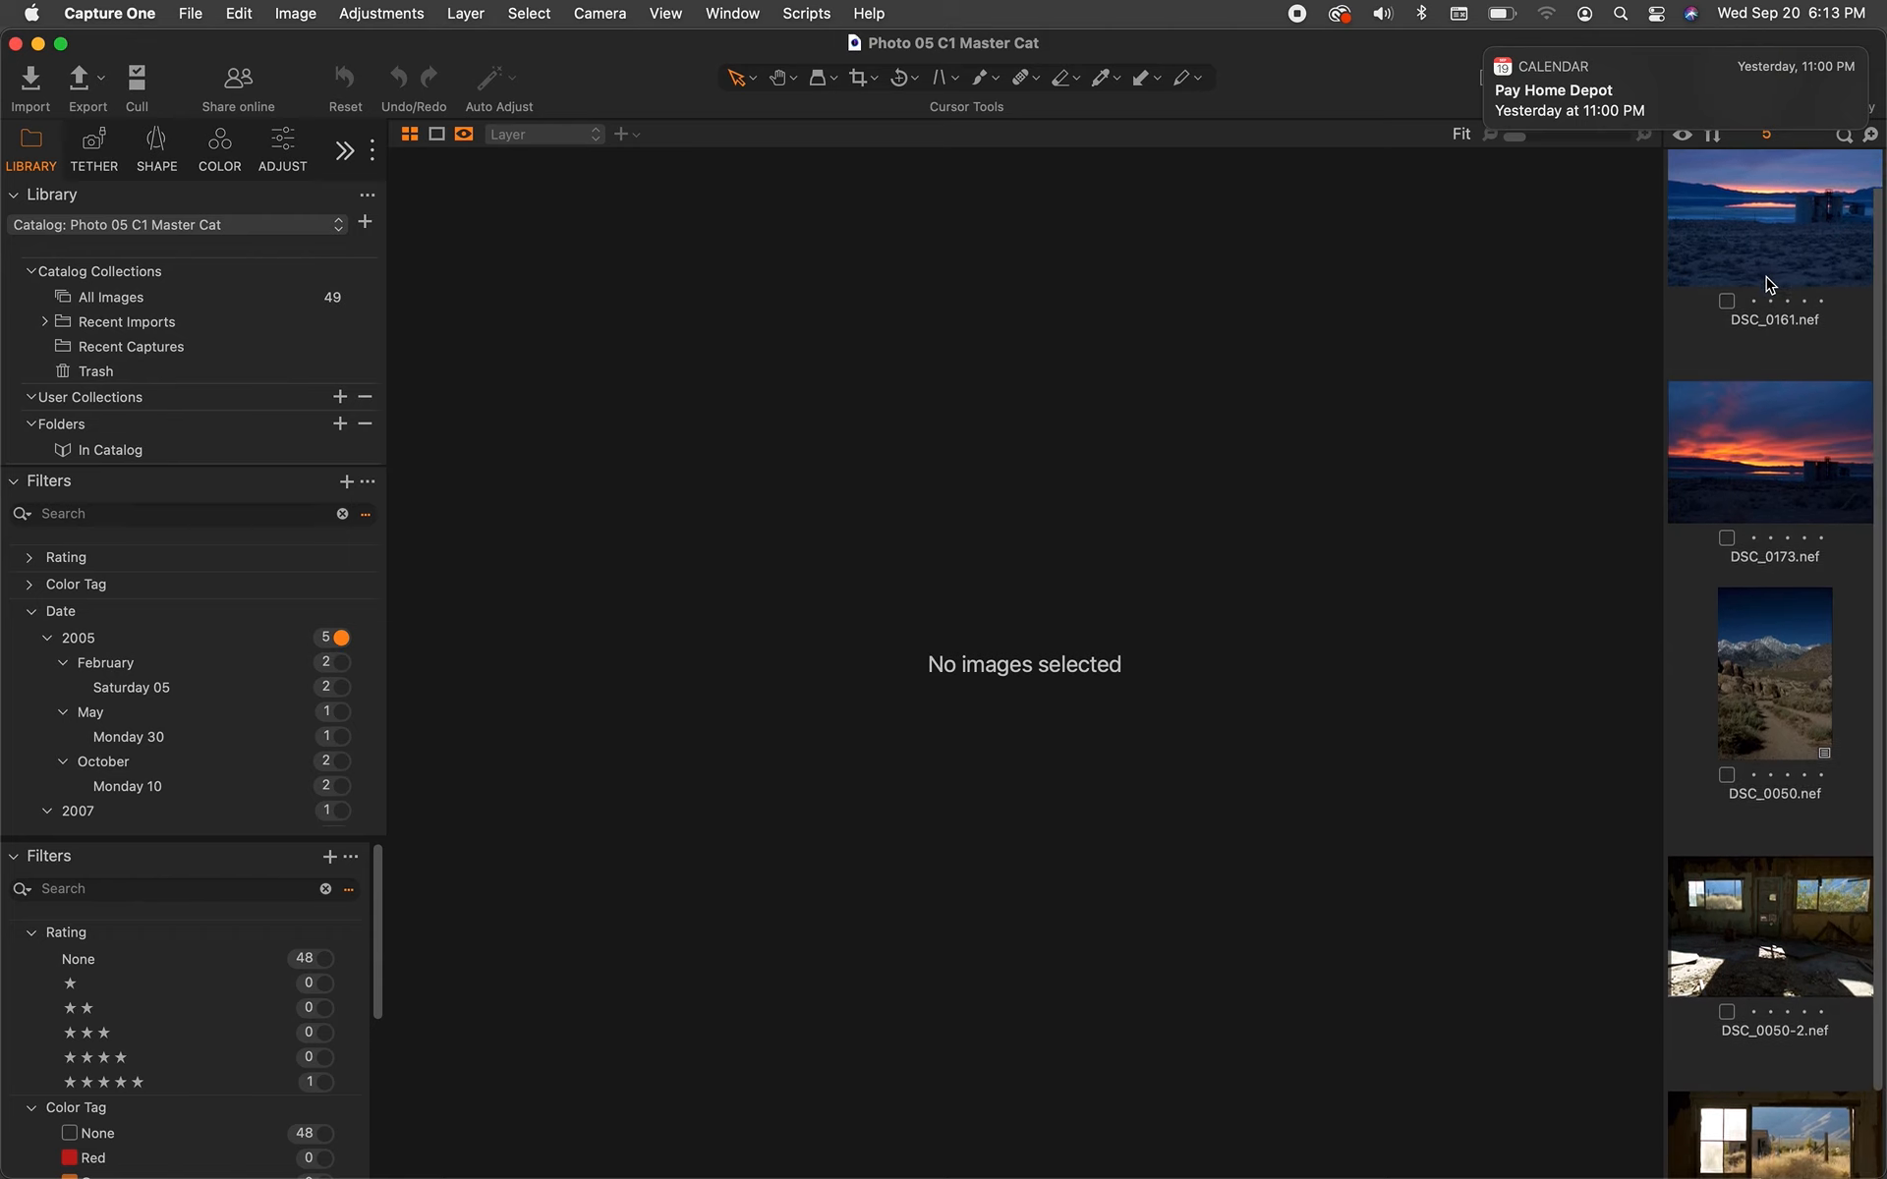
{"action": "left_click", "coordinate": [1836, 935]}
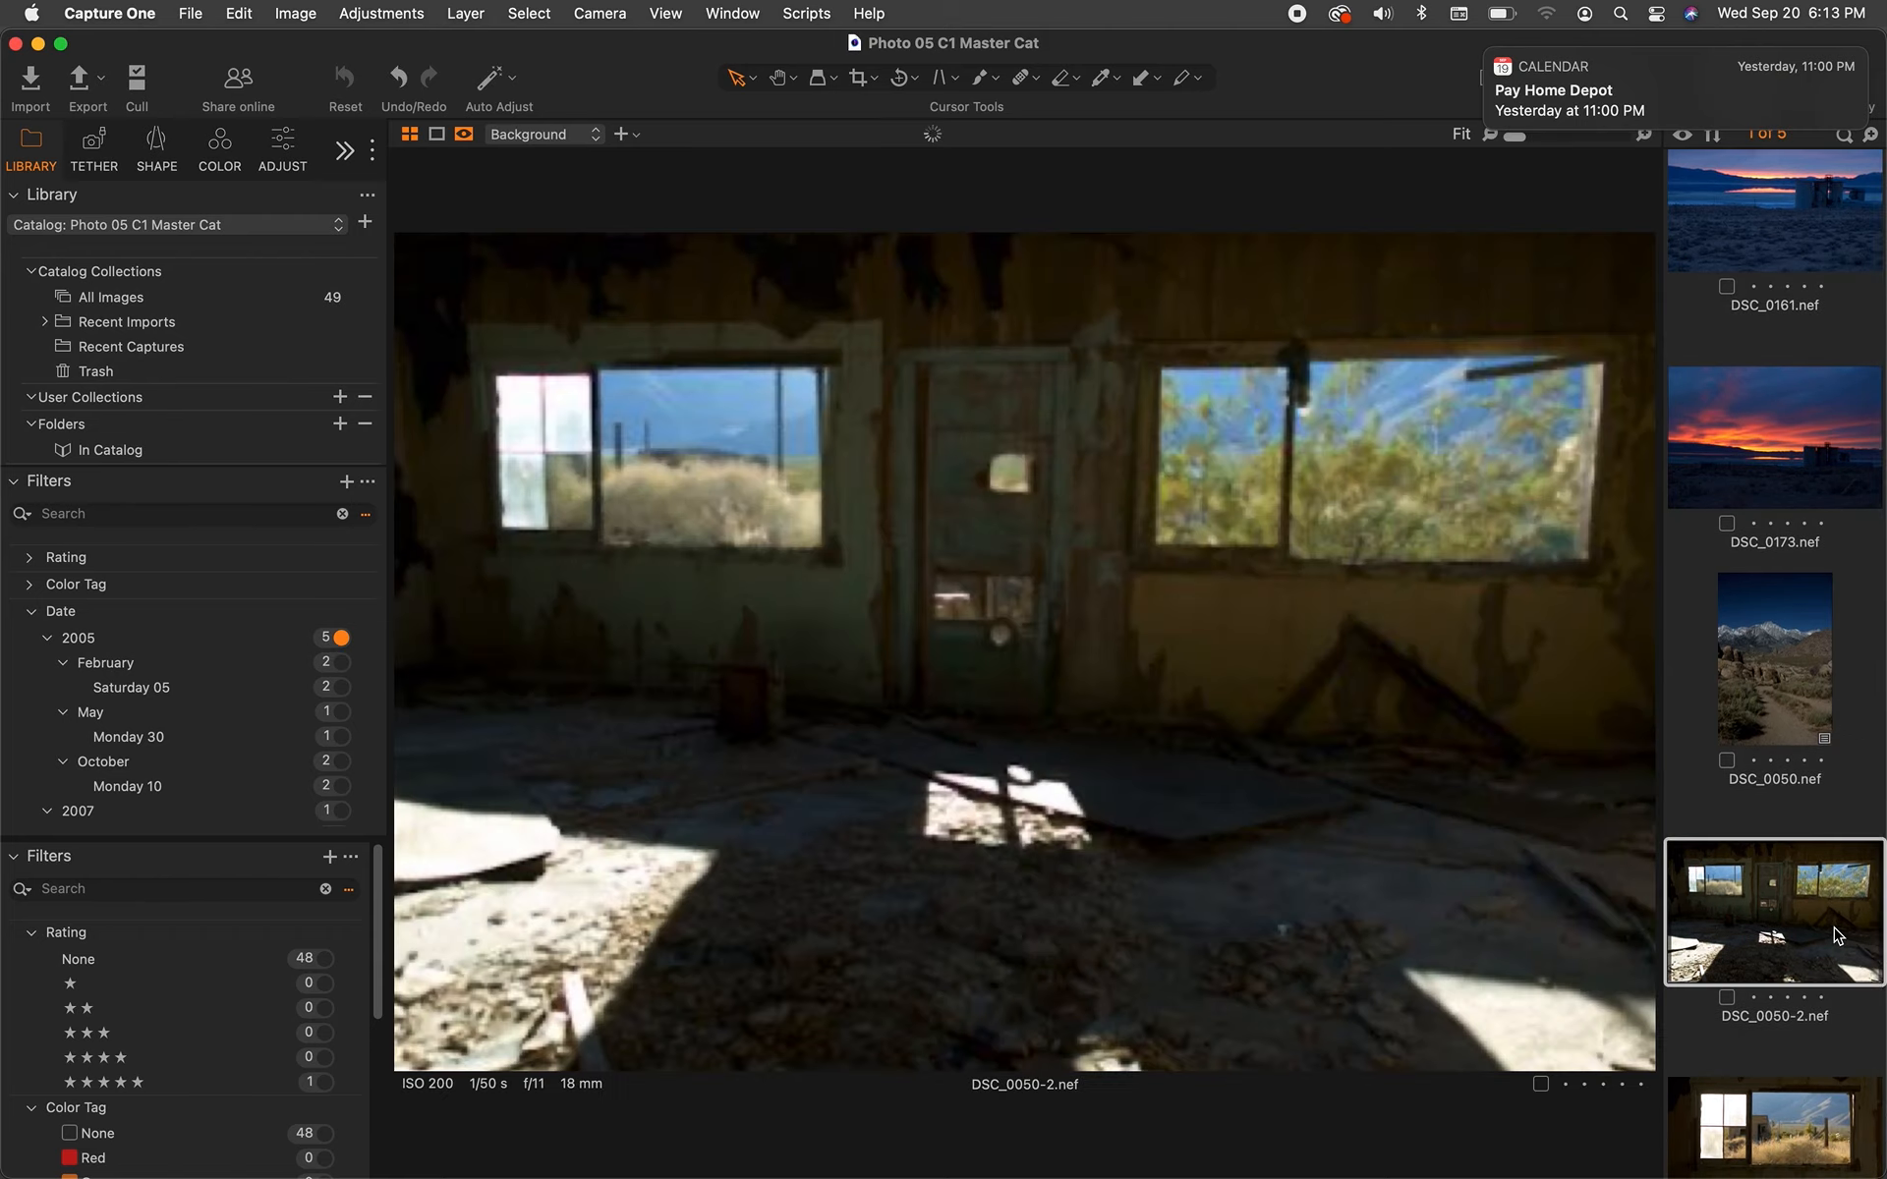
- Clear the 2005 date filter and collapse the Date group and both Filters tools
{"action": "left_click", "coordinate": [341, 638]}
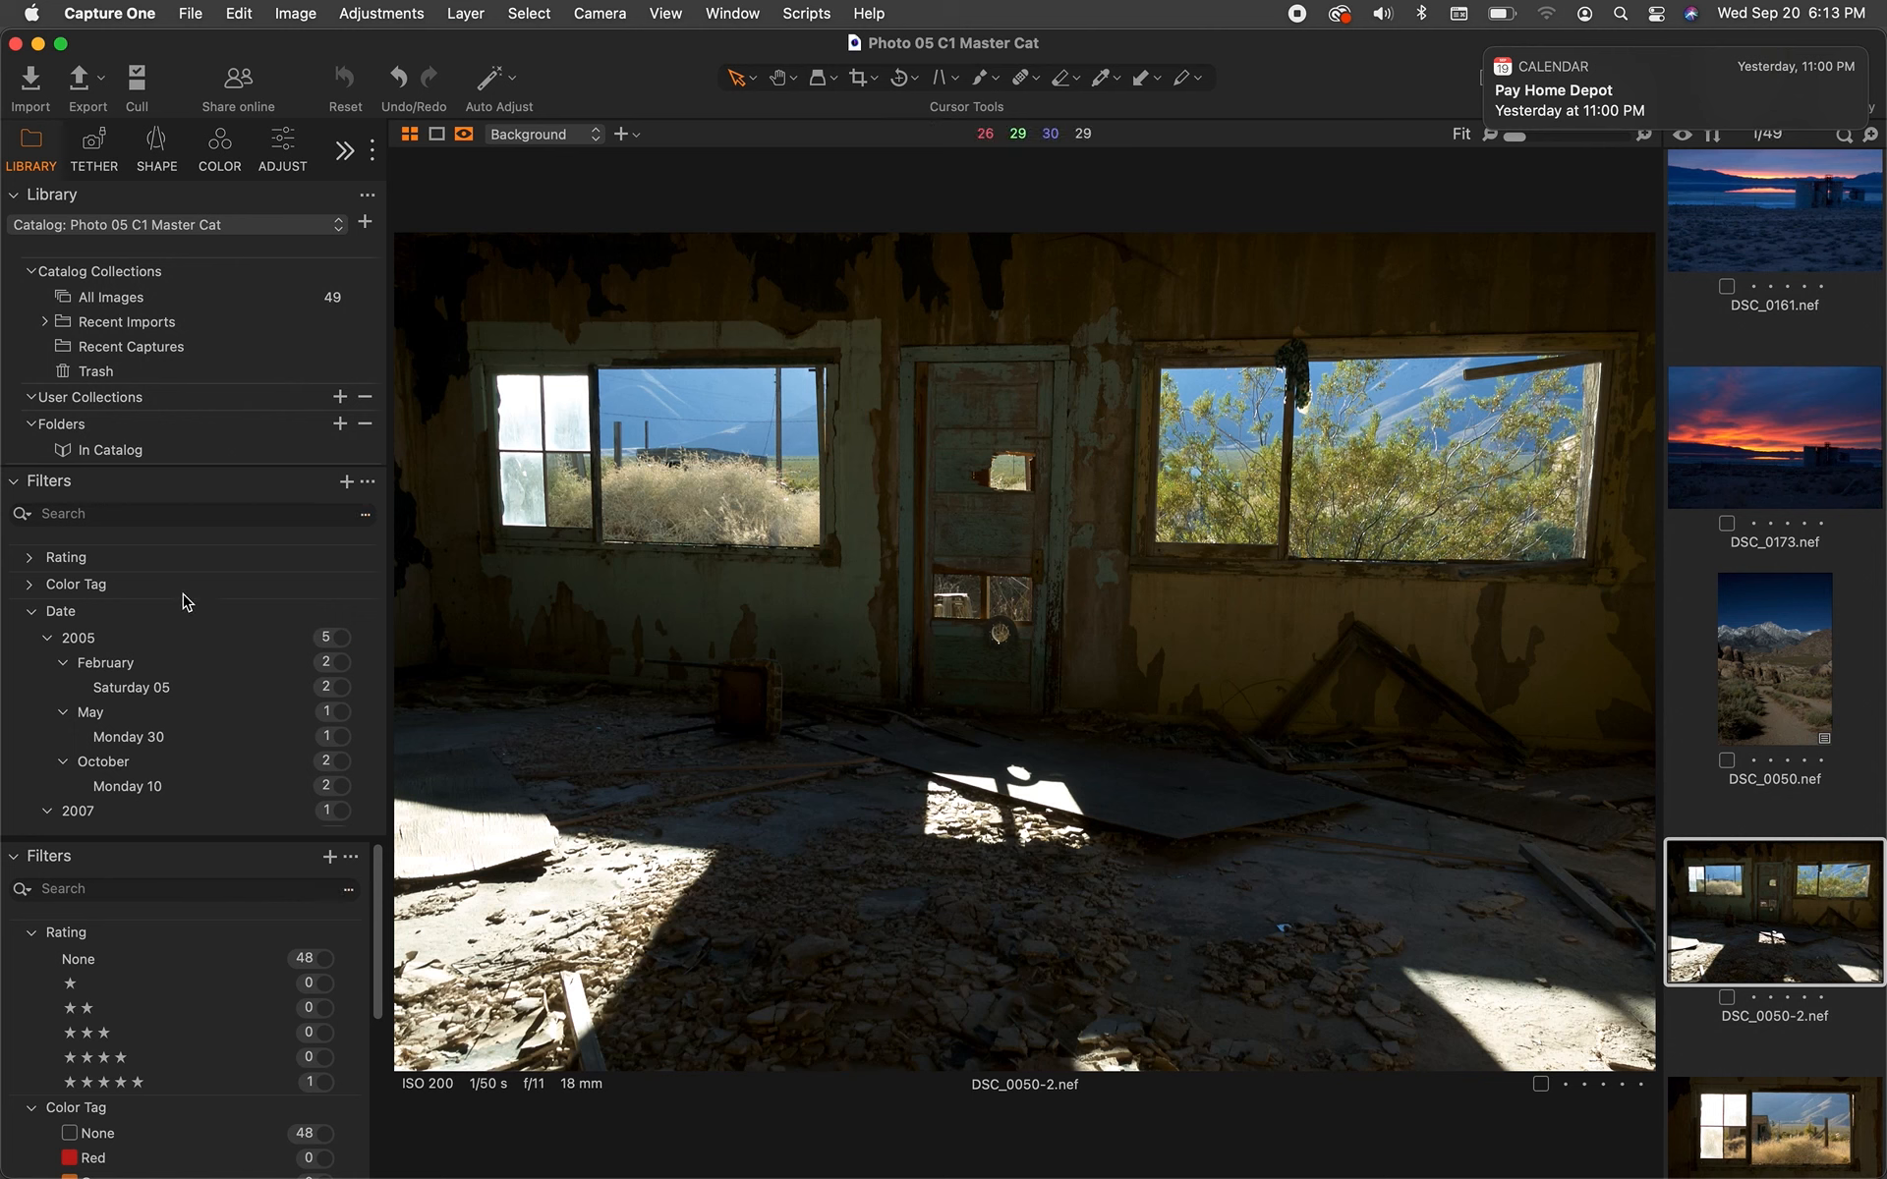
{"action": "left_click", "coordinate": [41, 613]}
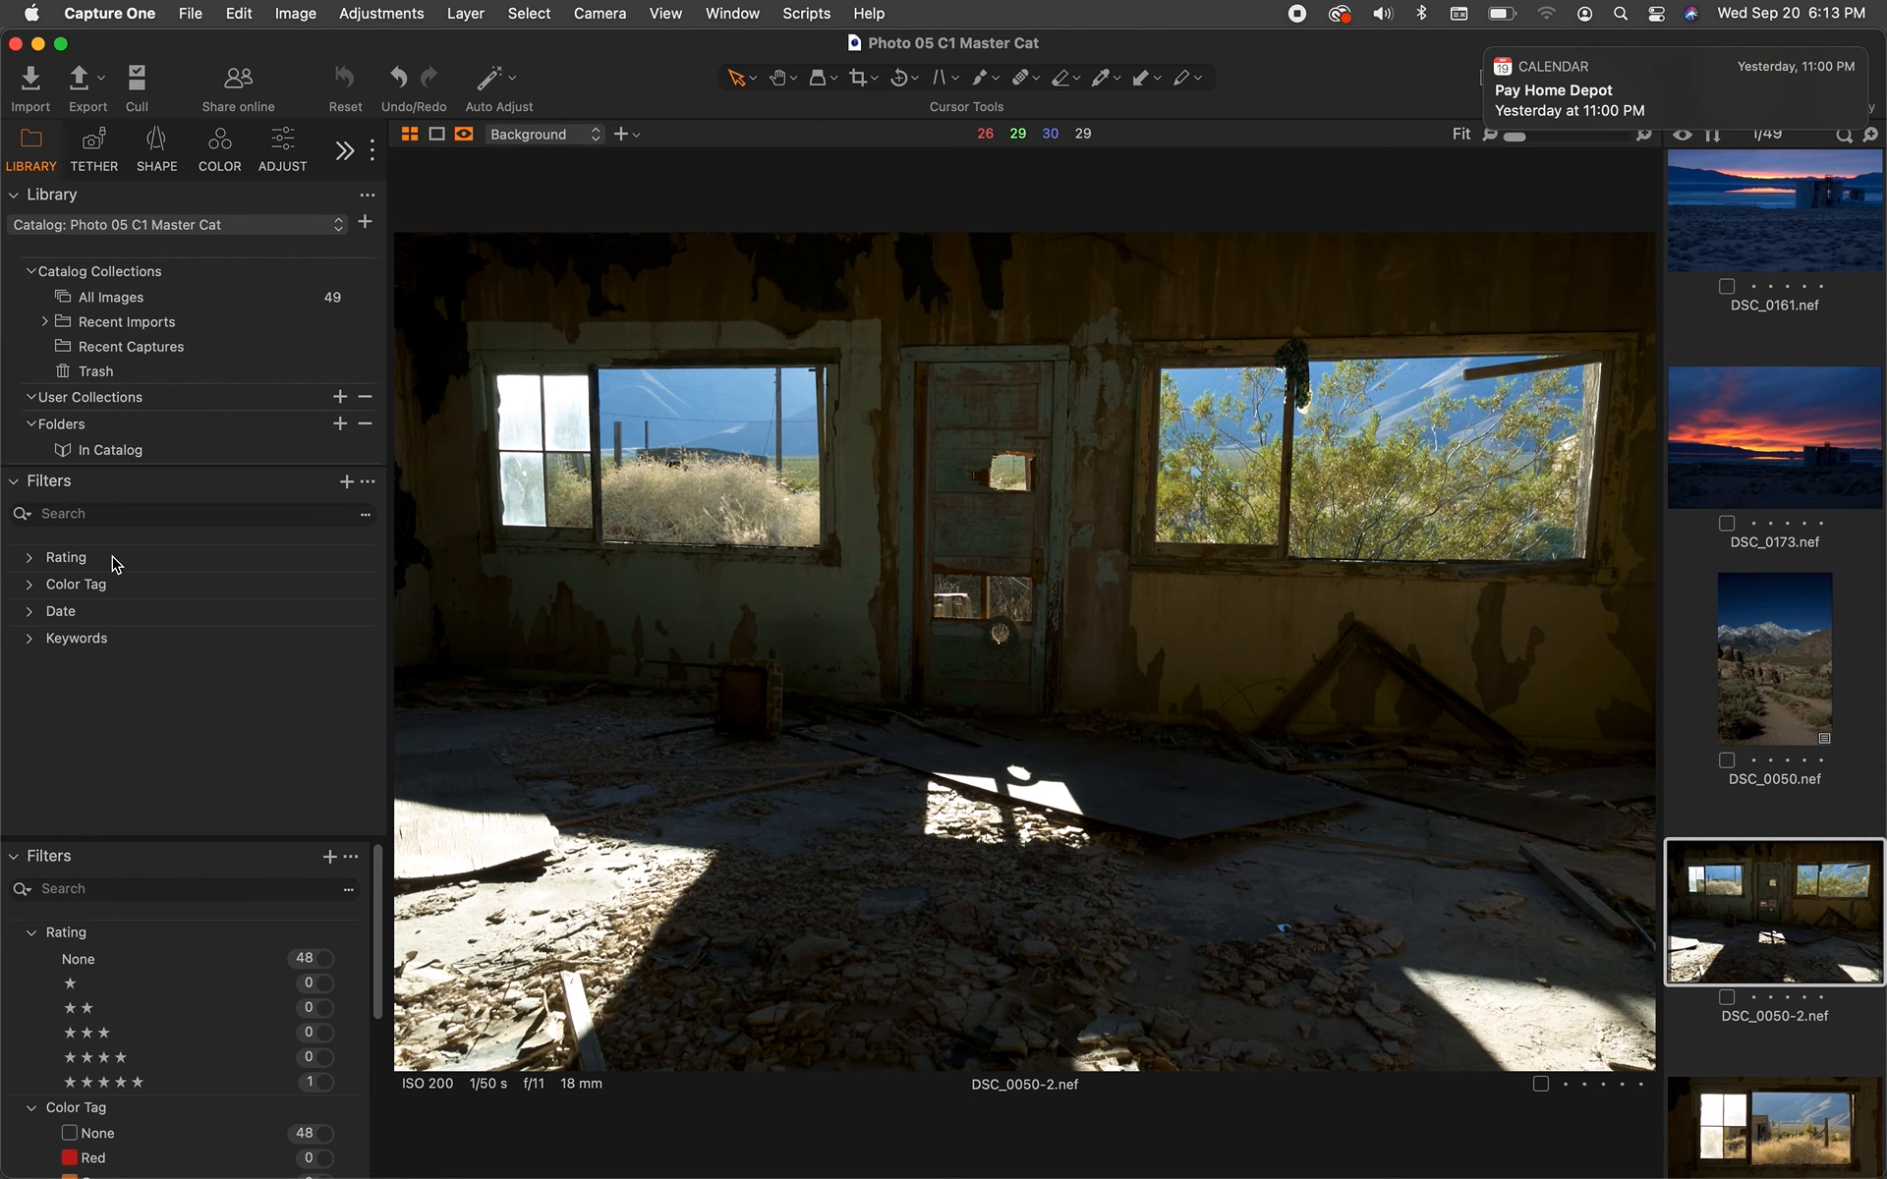
{"action": "left_click", "coordinate": [17, 484]}
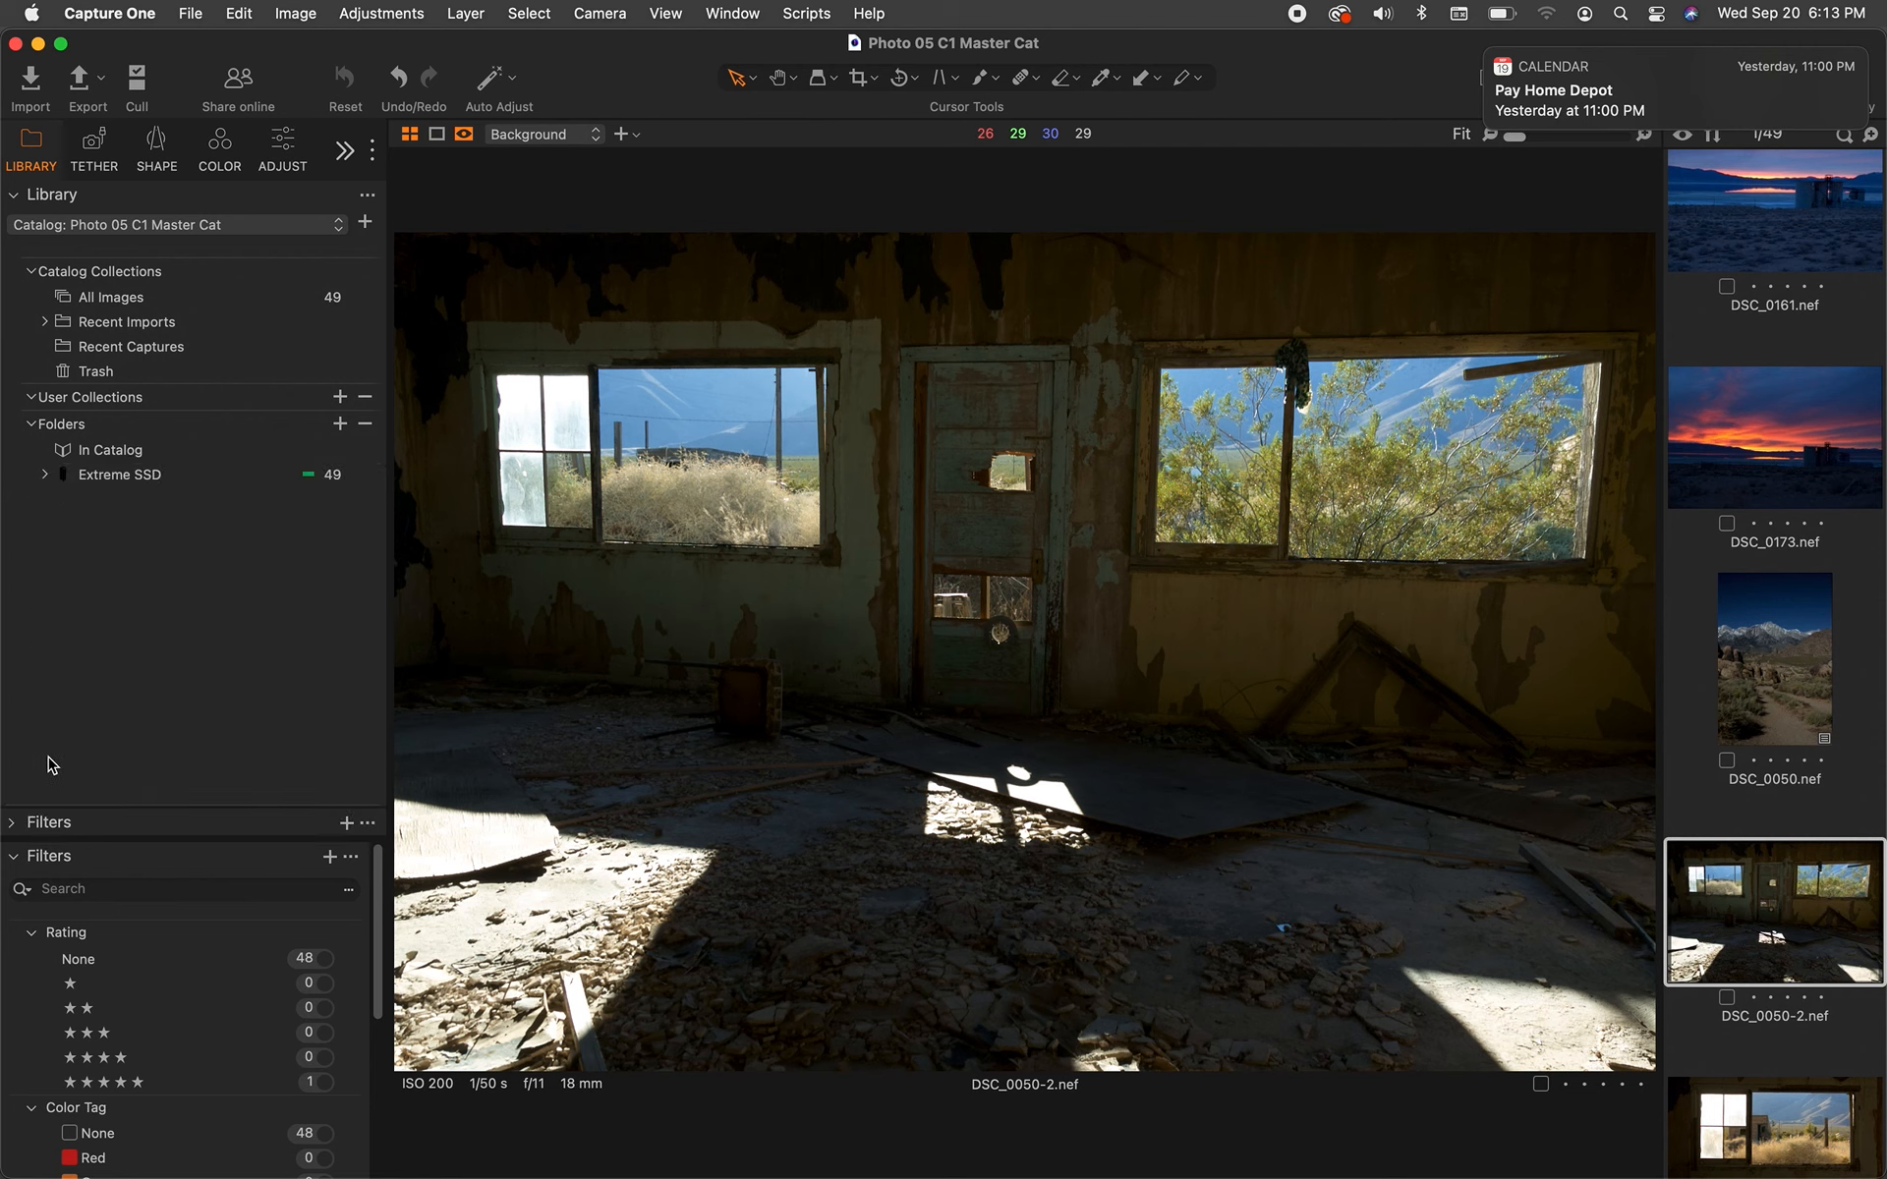
{"action": "left_click", "coordinate": [13, 857]}
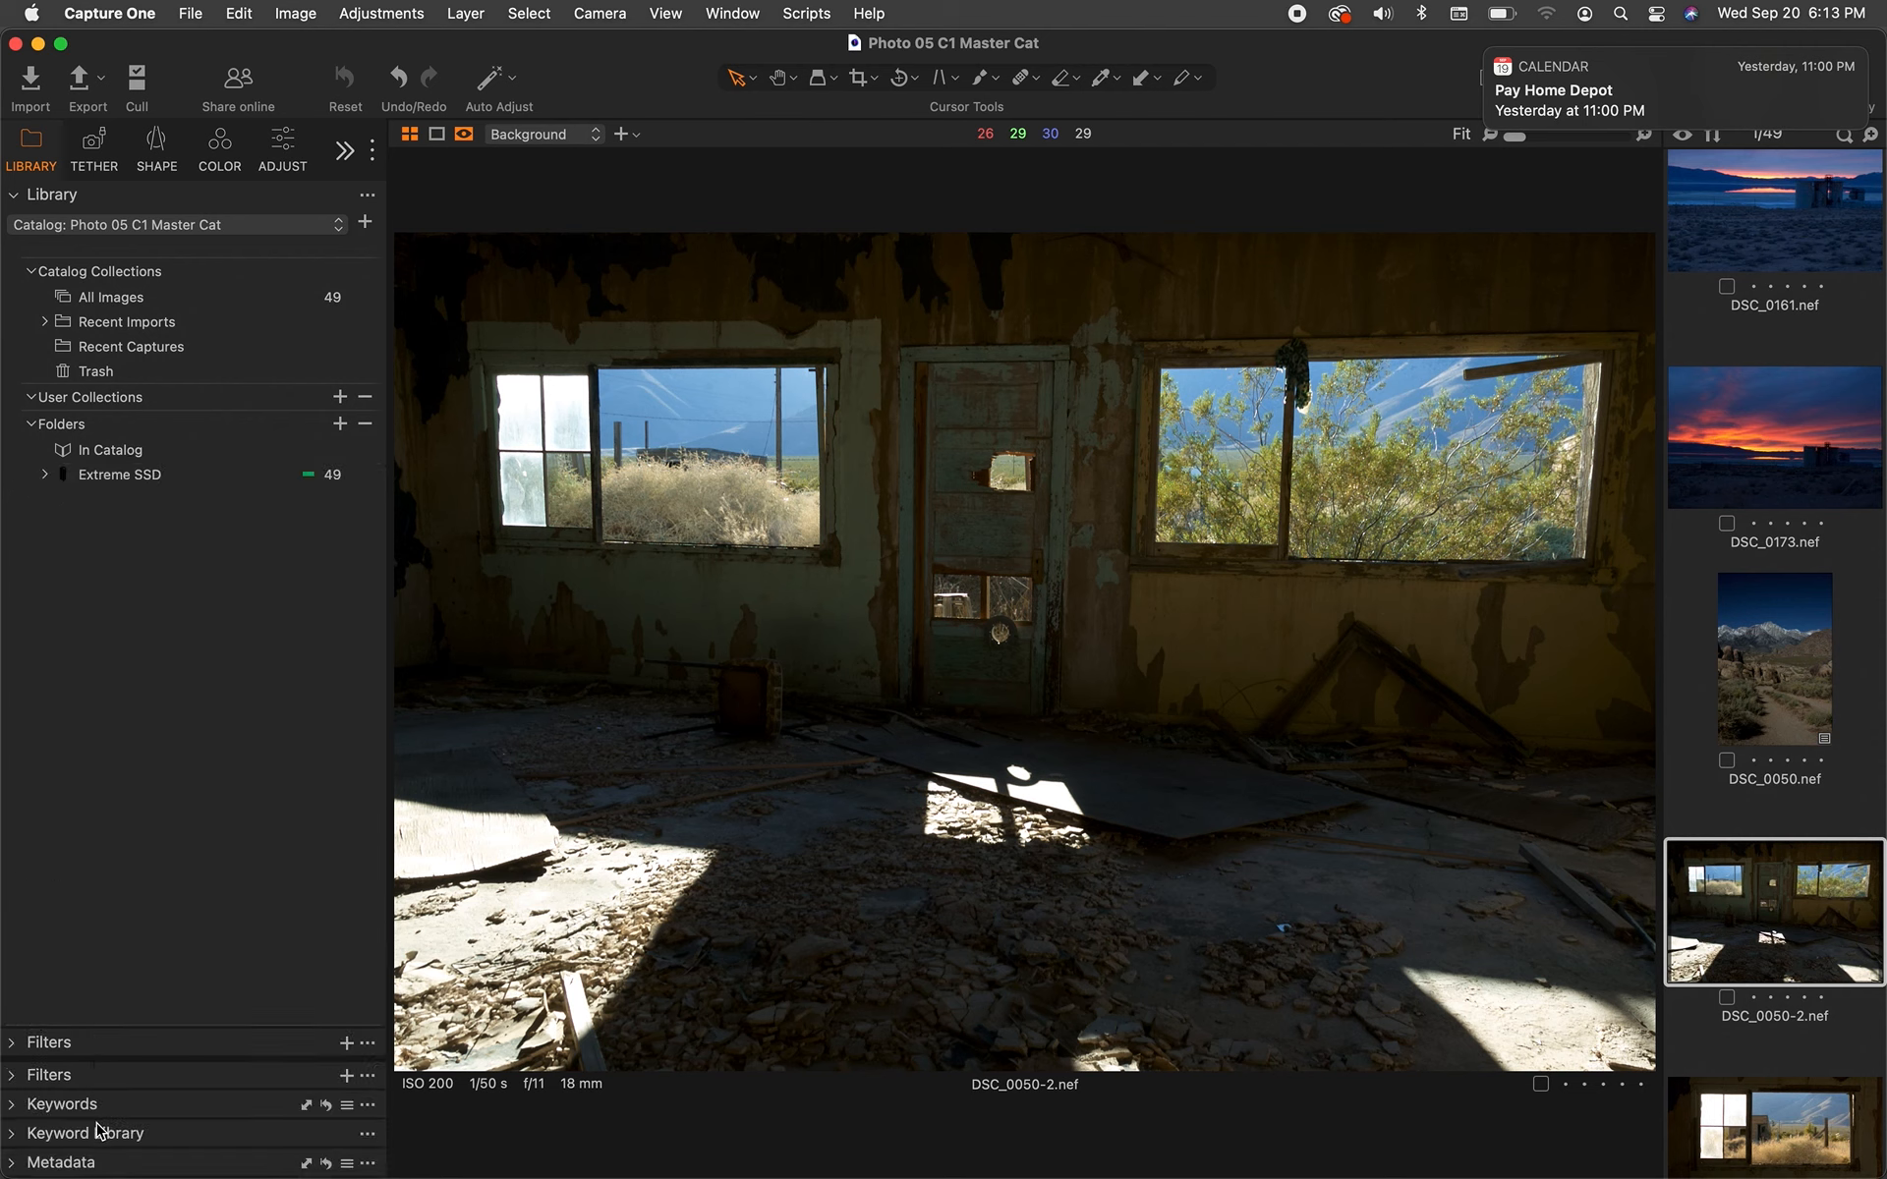
- Look at the contents of the Keywords and Keyword Library tools, collapsing each one again
{"action": "left_click", "coordinate": [20, 1106]}
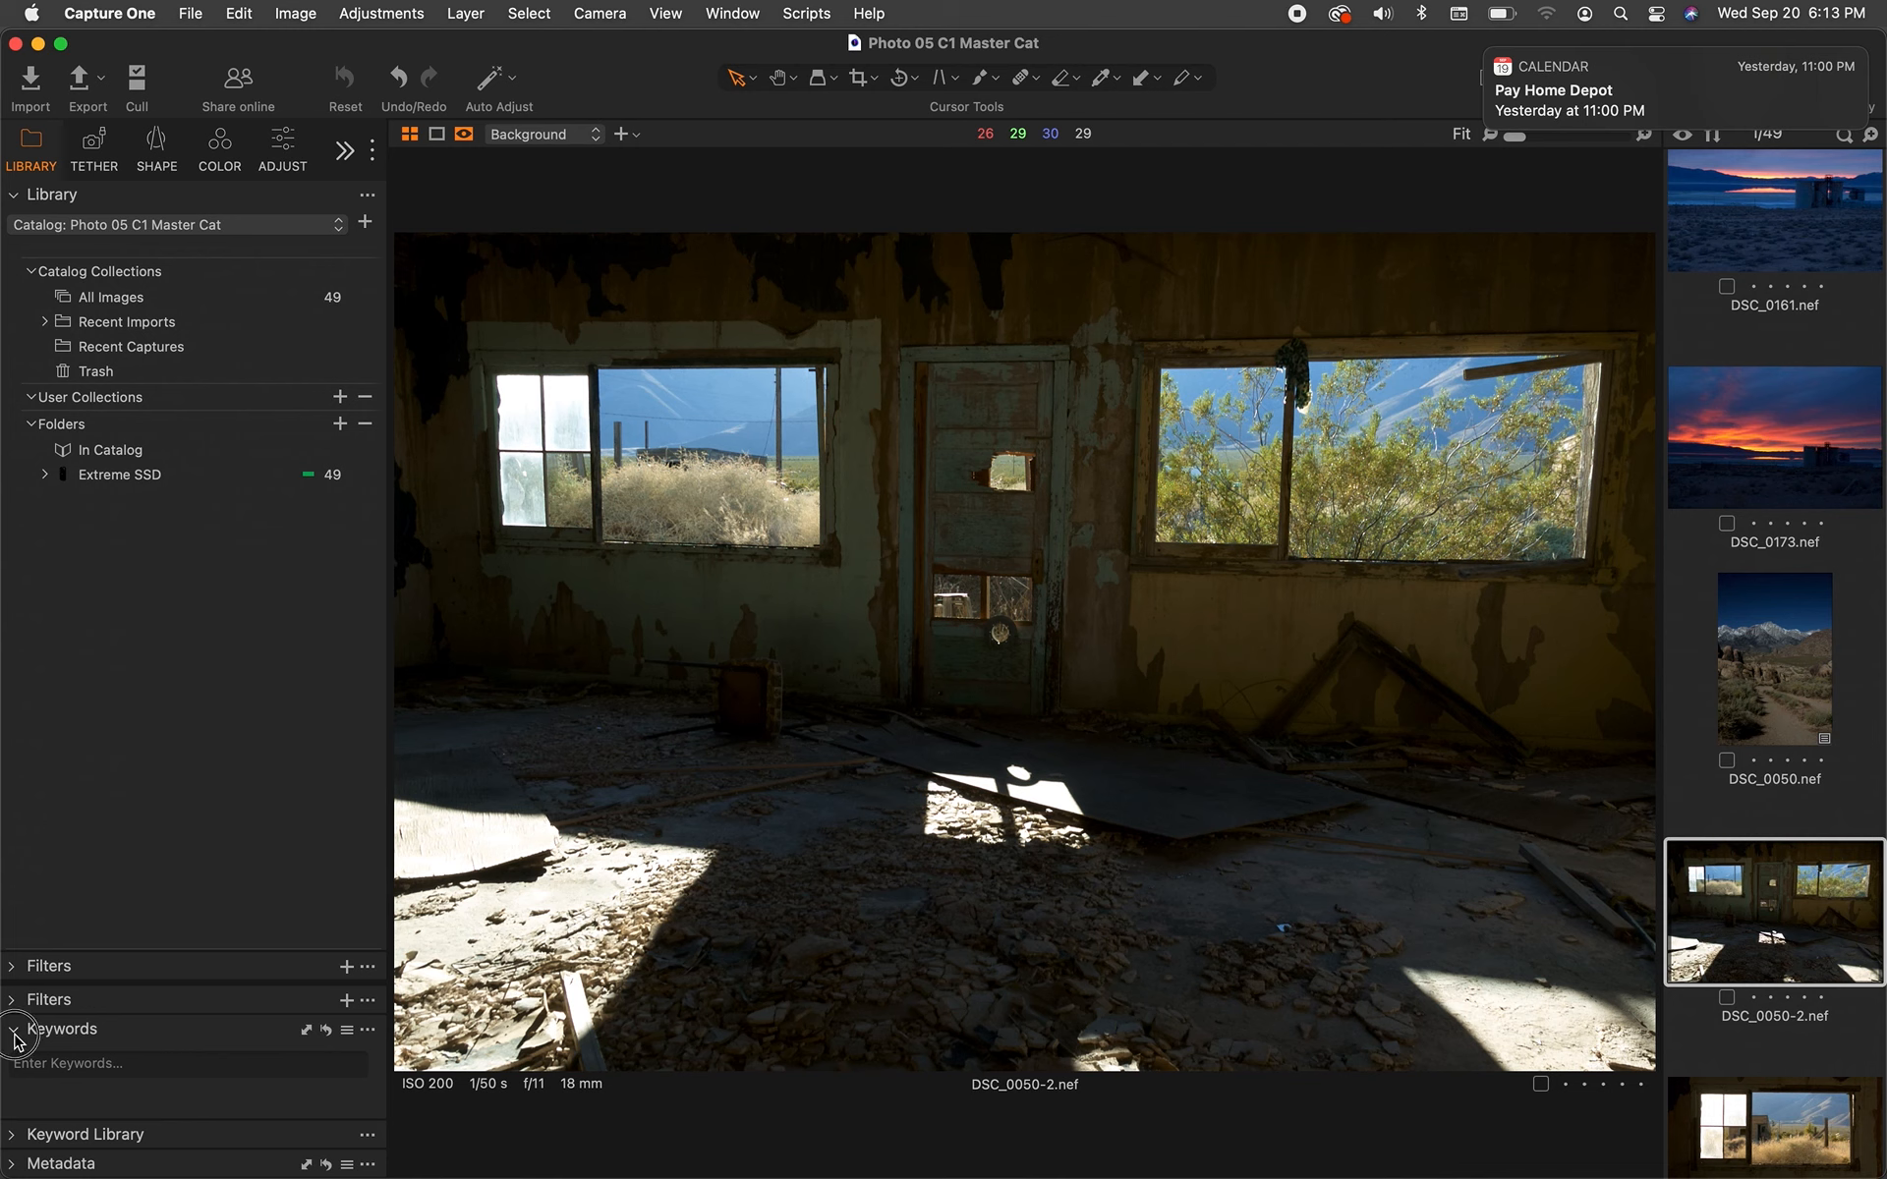
{"action": "left_click", "coordinate": [15, 1030]}
{"action": "left_click", "coordinate": [22, 1135]}
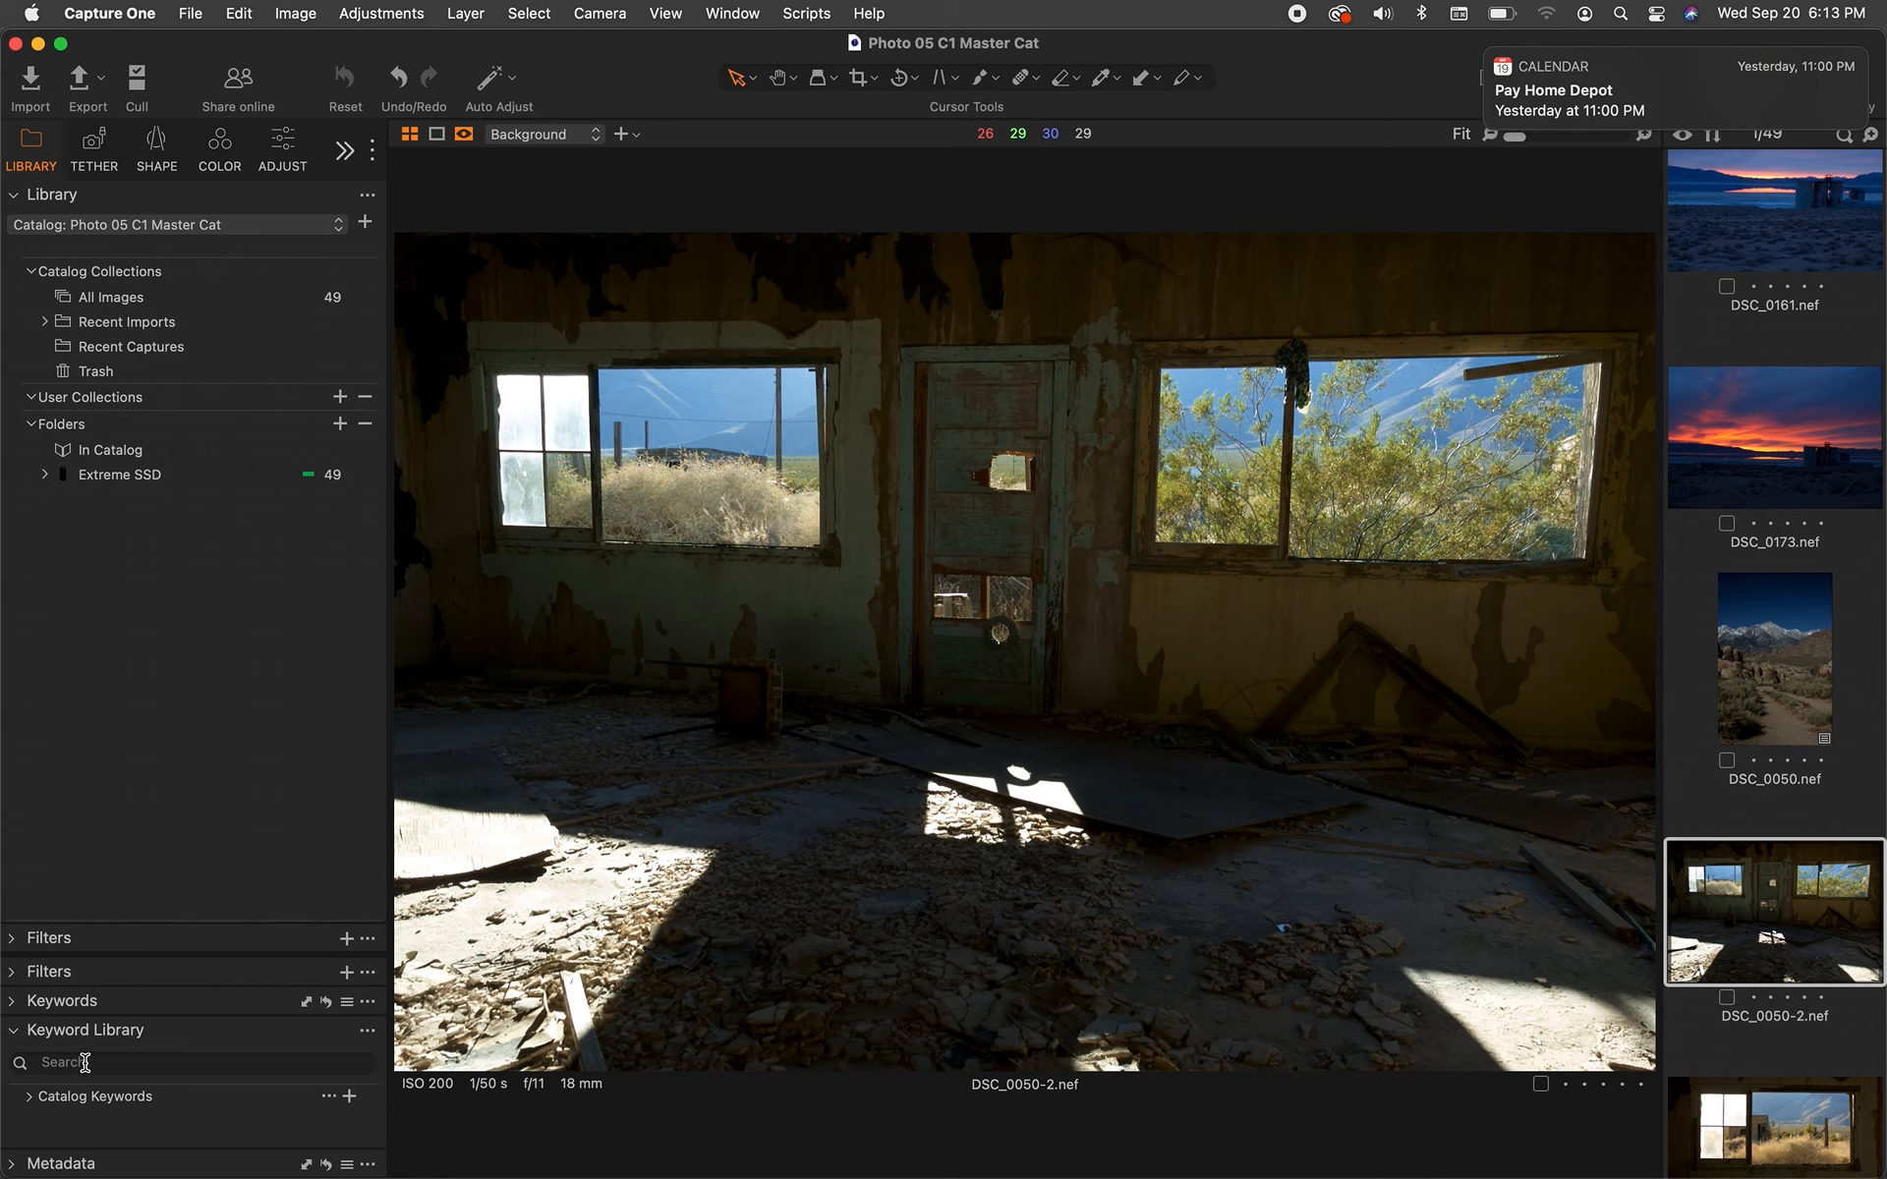
{"action": "left_click", "coordinate": [16, 1040]}
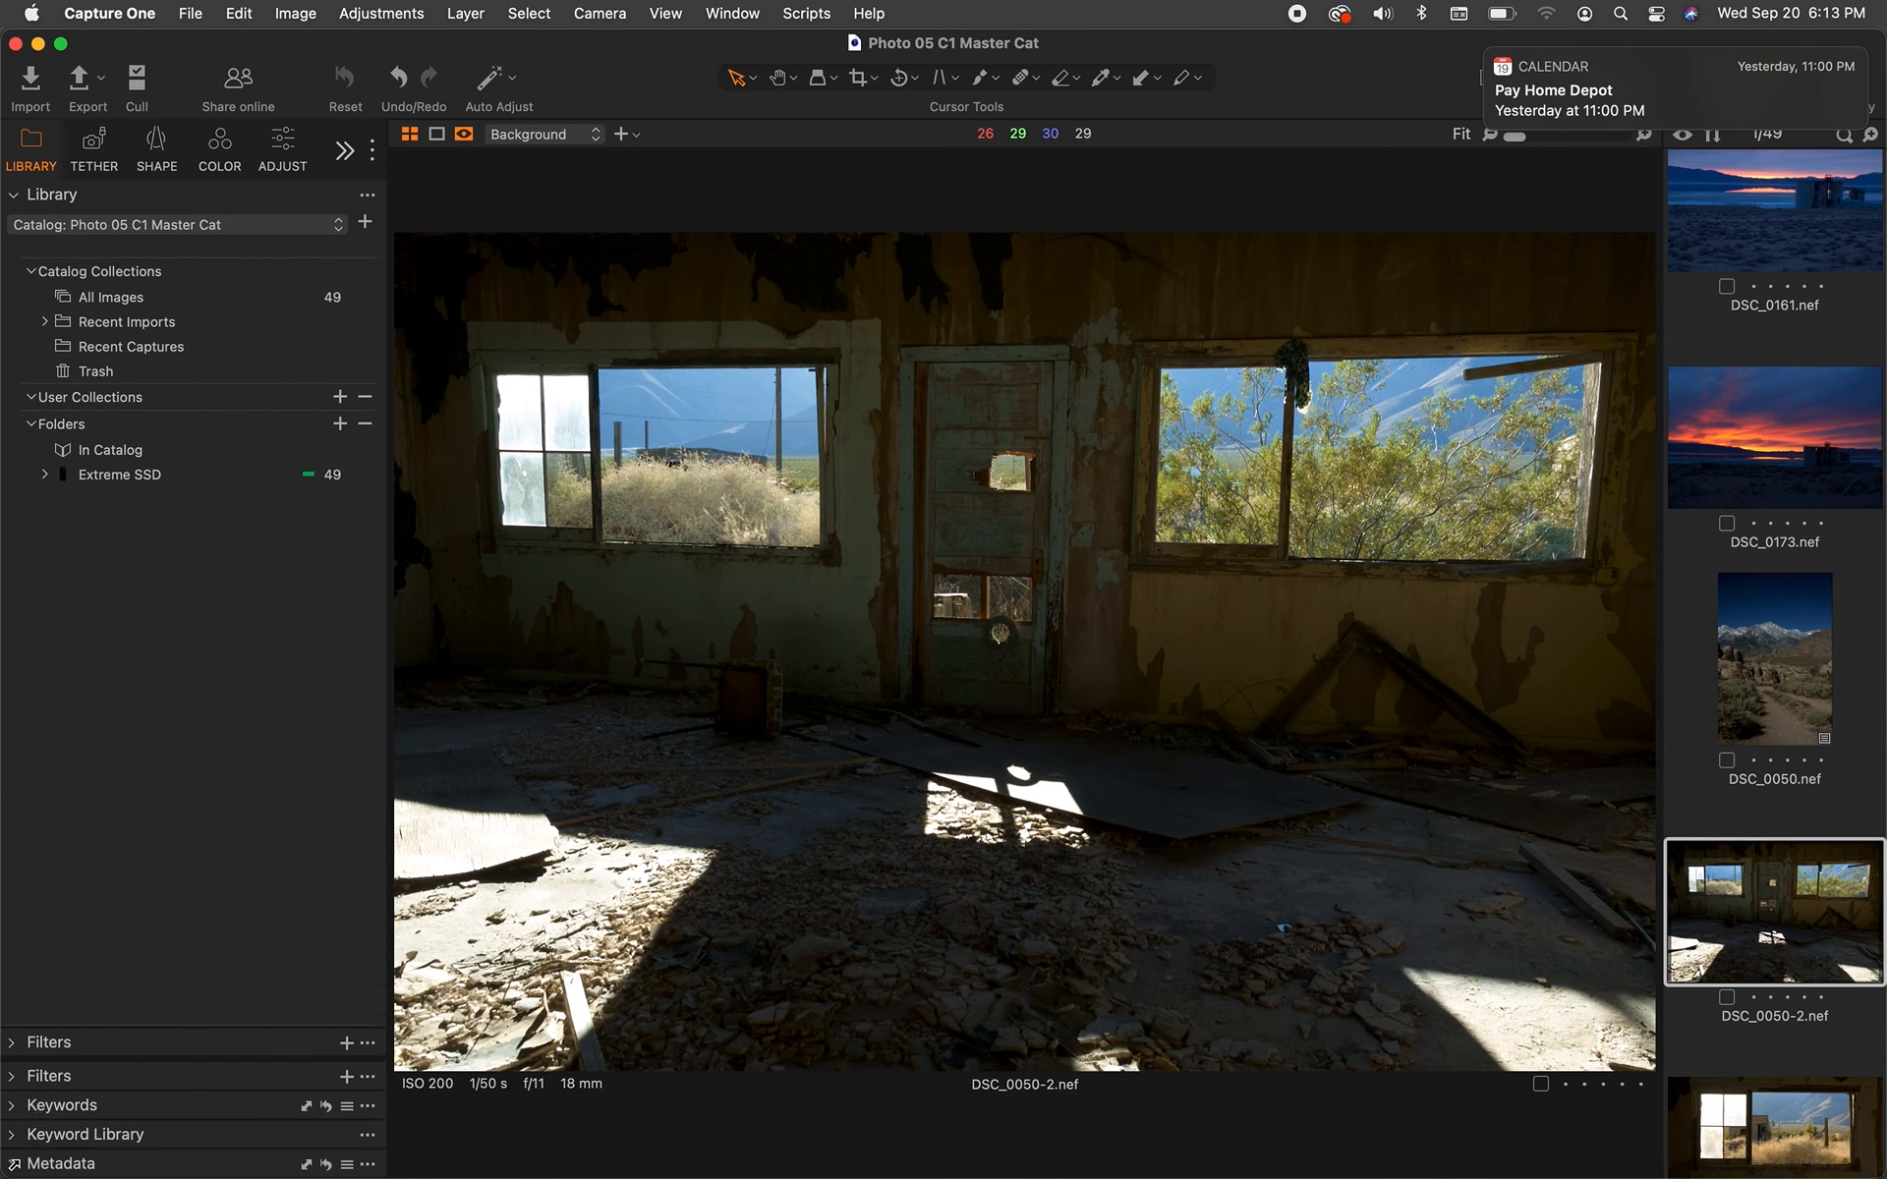
- Collapse the Library tool and examine the metadata of DSC_0050-2 from Basic through Getty Images, leaving the Metadata tool collapsed
{"action": "left_click", "coordinate": [13, 1164]}
{"action": "scroll", "coordinate": [182, 997], "scroll_direction": "down", "scroll_amount": 5}
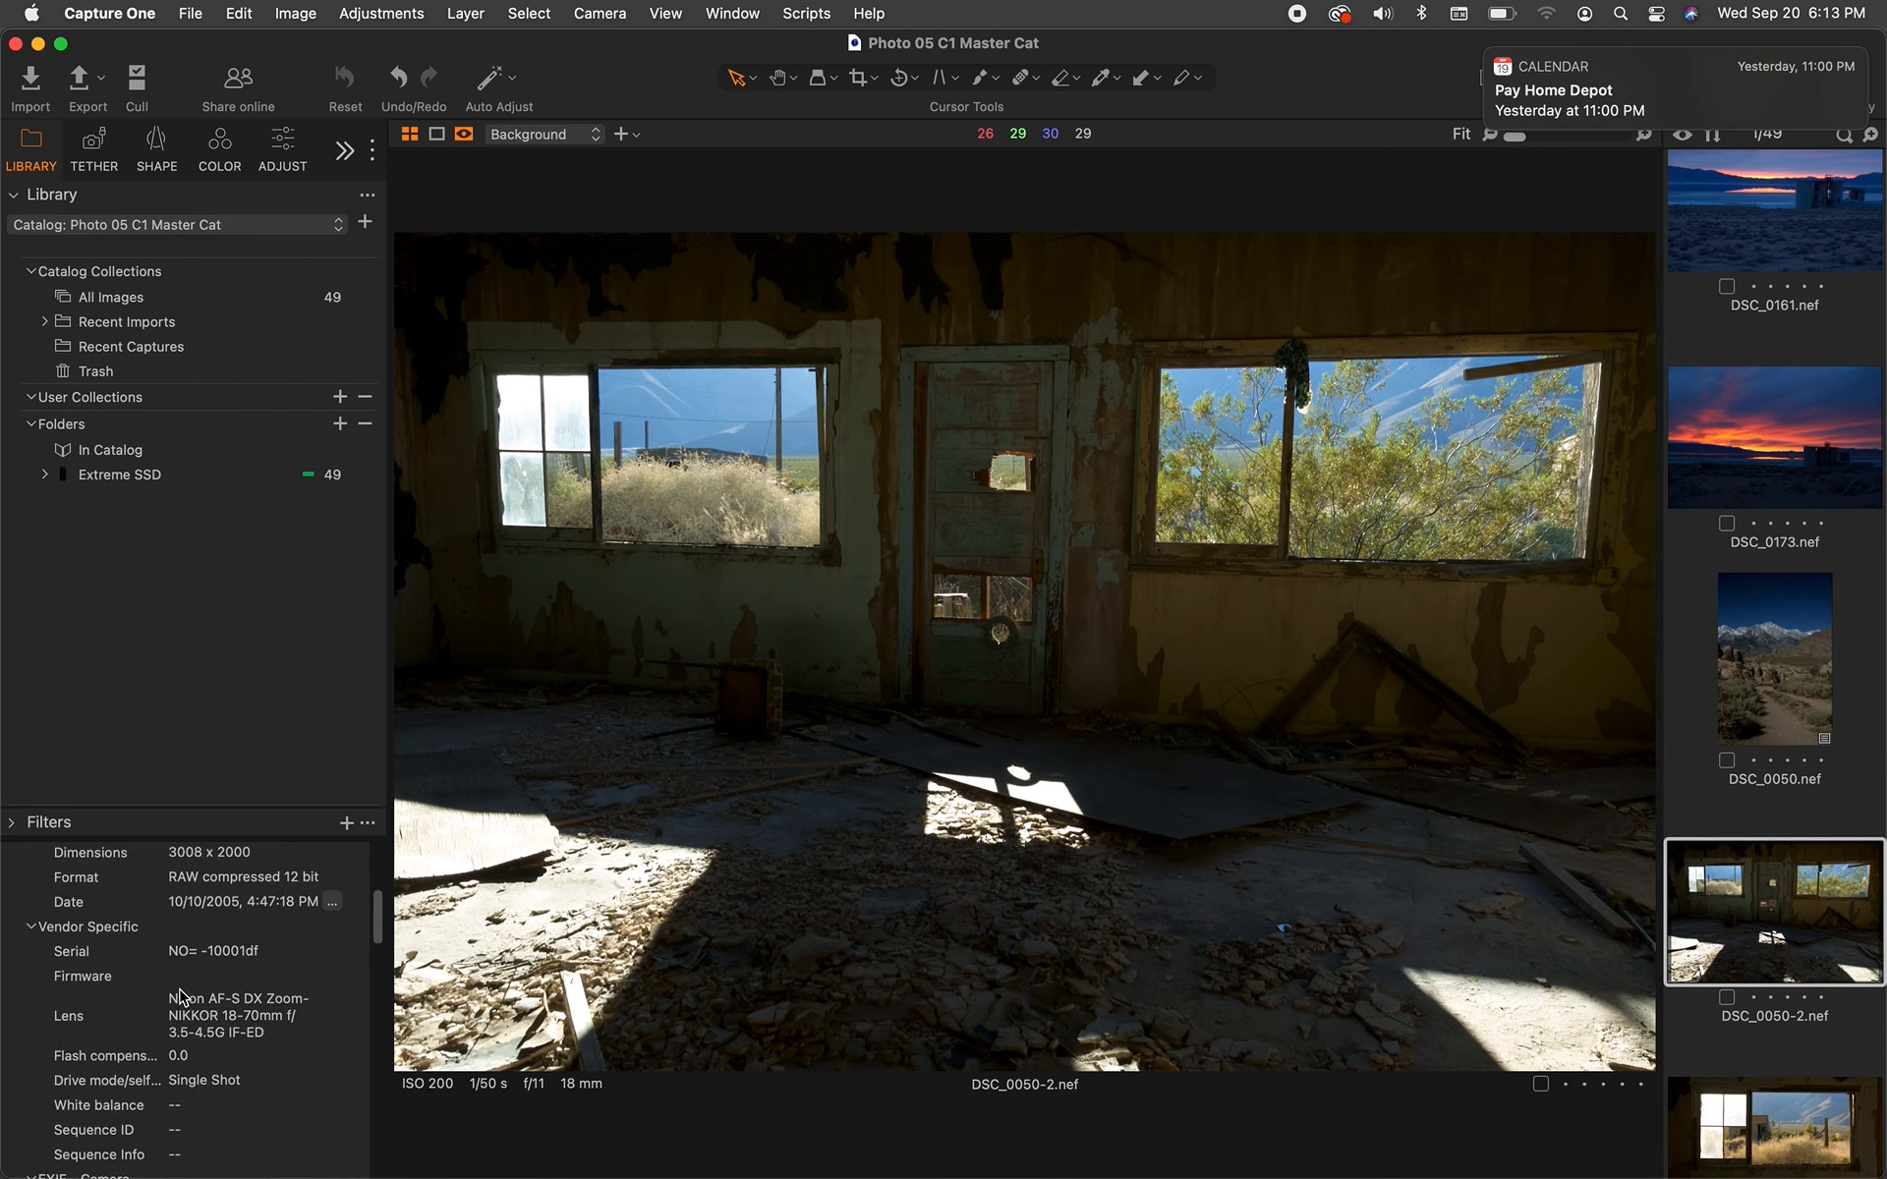
{"action": "scroll", "coordinate": [186, 934], "scroll_direction": "up", "scroll_amount": 5}
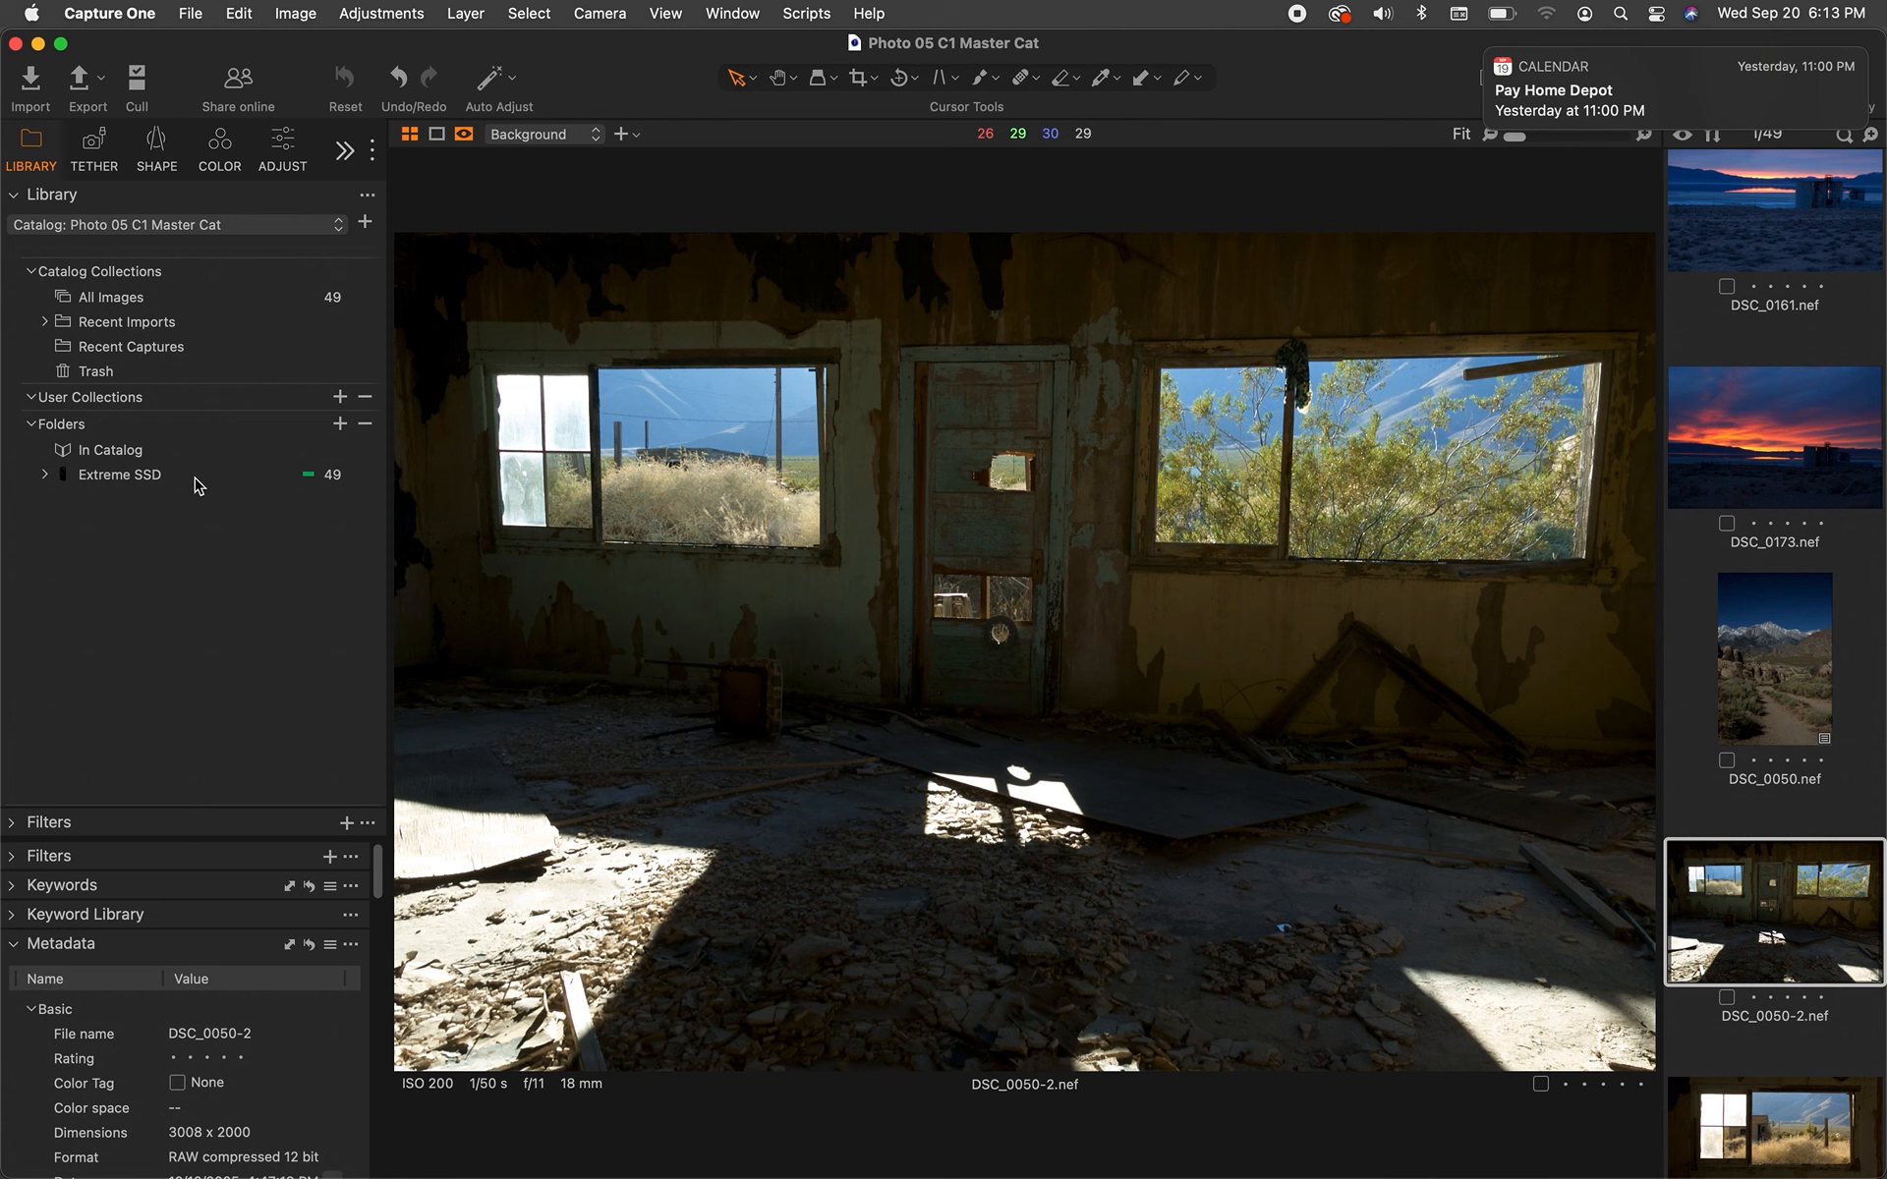
{"action": "left_click", "coordinate": [17, 197]}
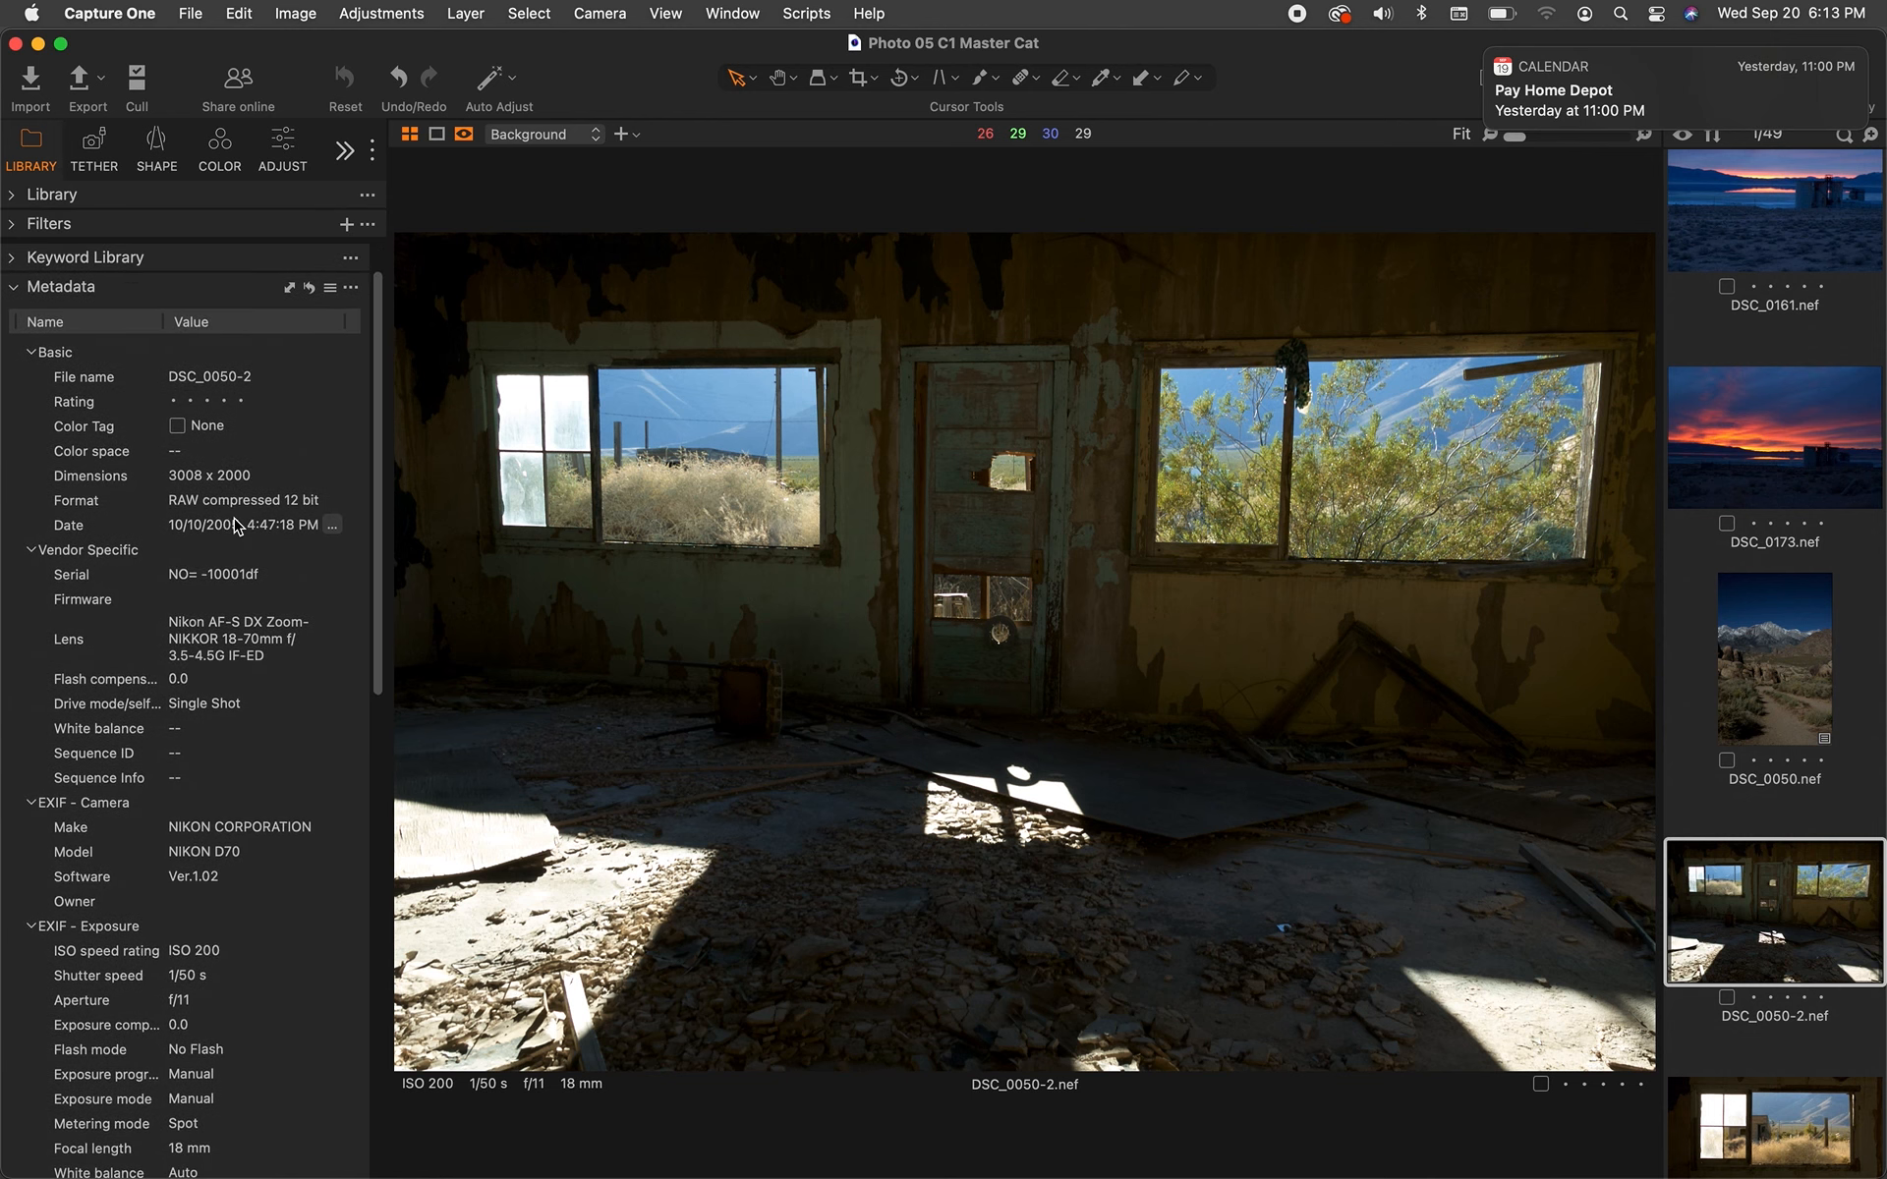
{"action": "scroll", "coordinate": [243, 407], "scroll_direction": "down", "scroll_amount": 10}
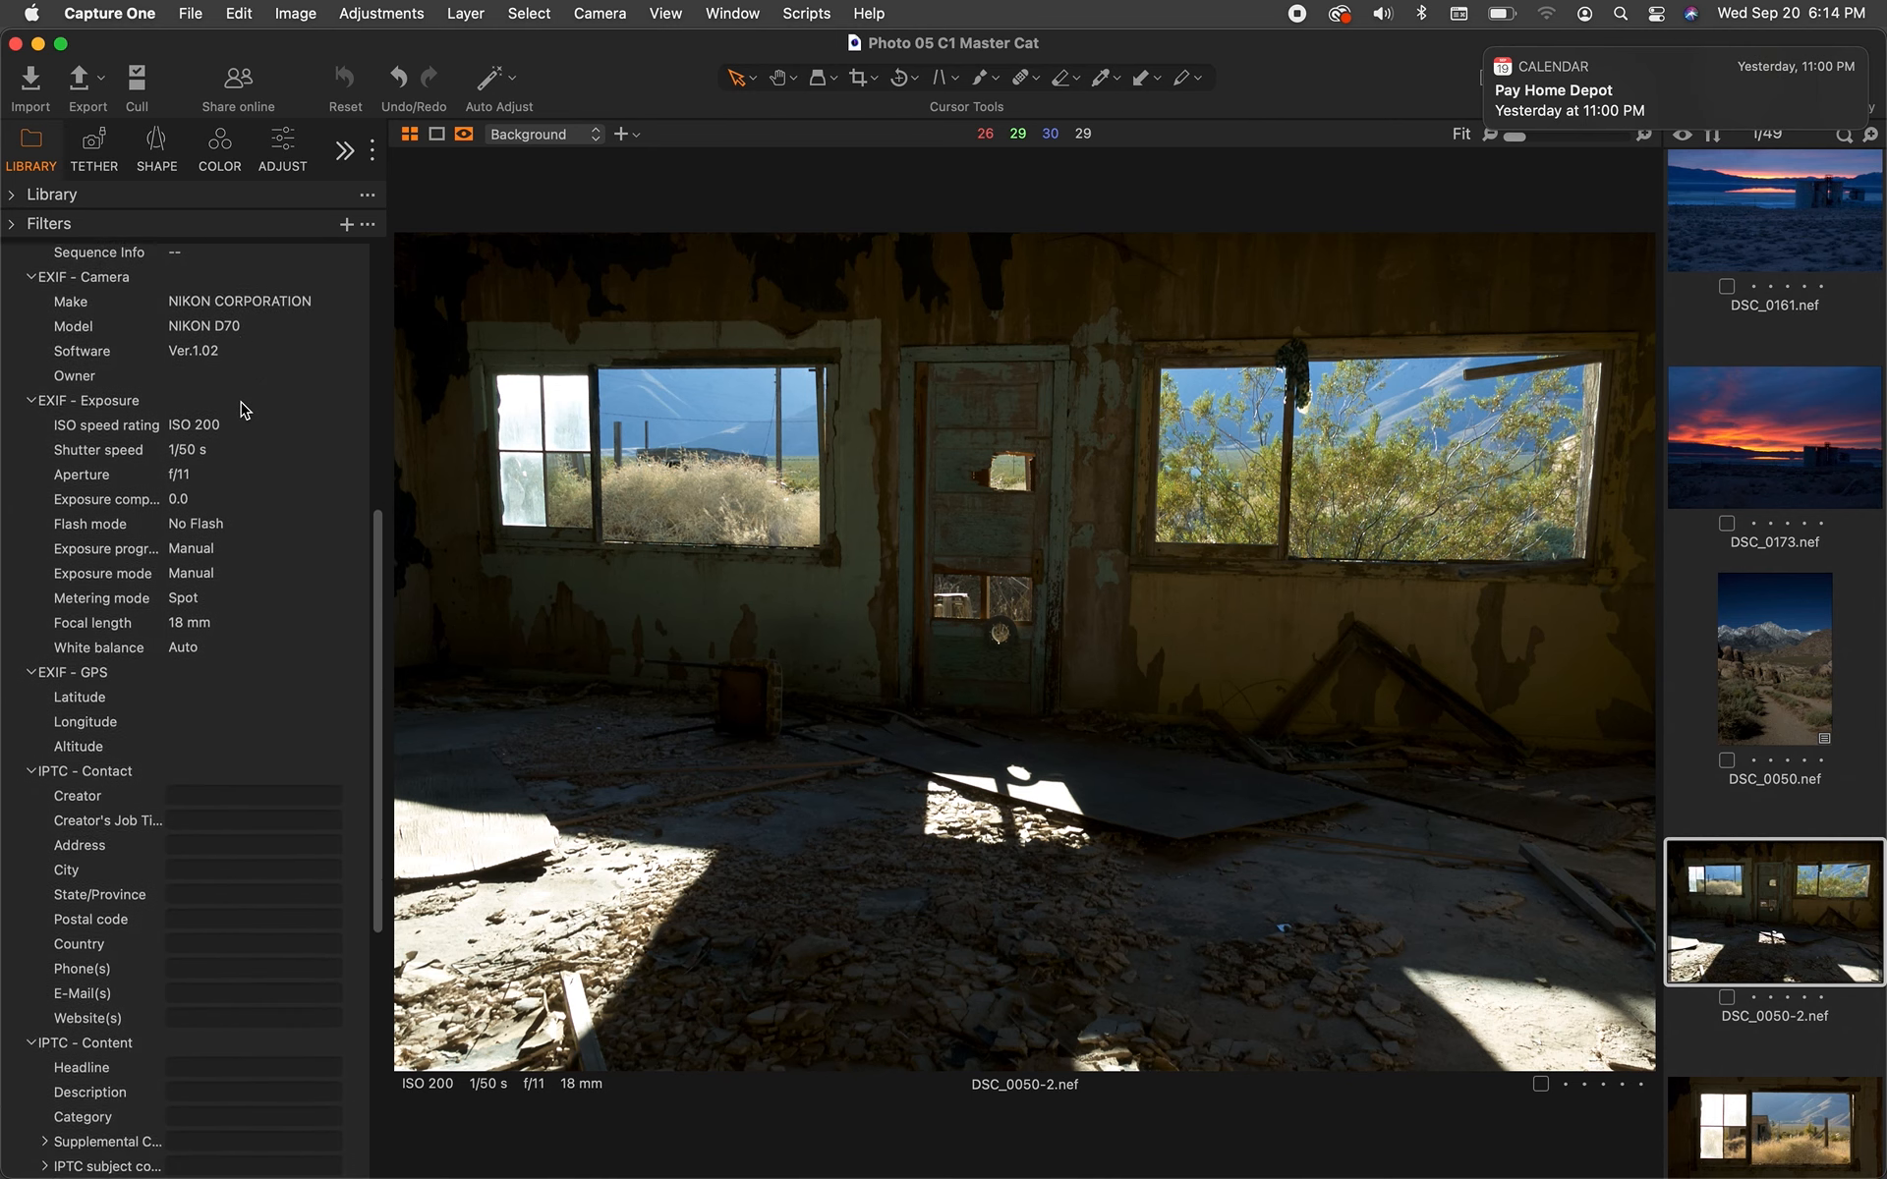
{"action": "scroll", "coordinate": [243, 408], "scroll_direction": "down", "scroll_amount": 6}
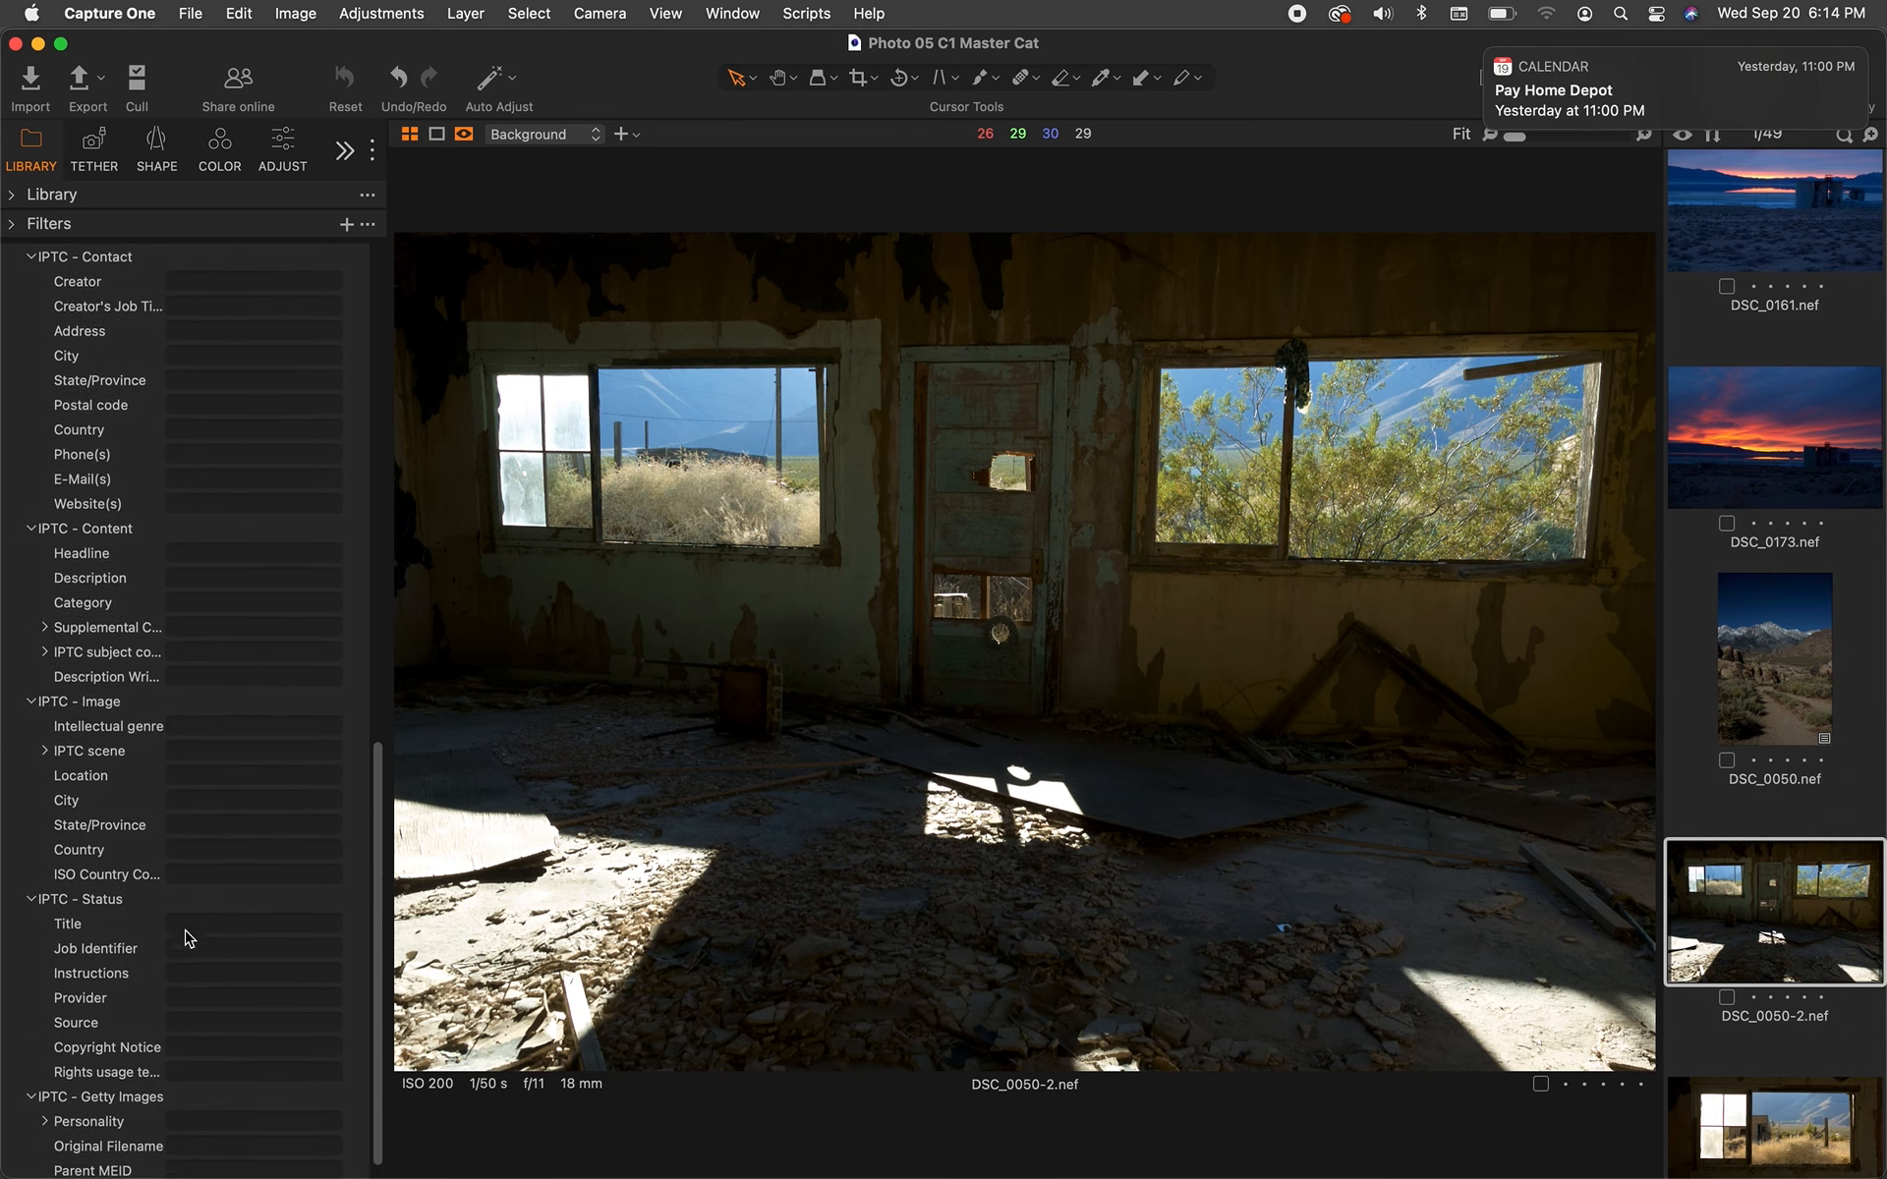
{"action": "scroll", "coordinate": [189, 938], "scroll_direction": "up", "scroll_amount": 15}
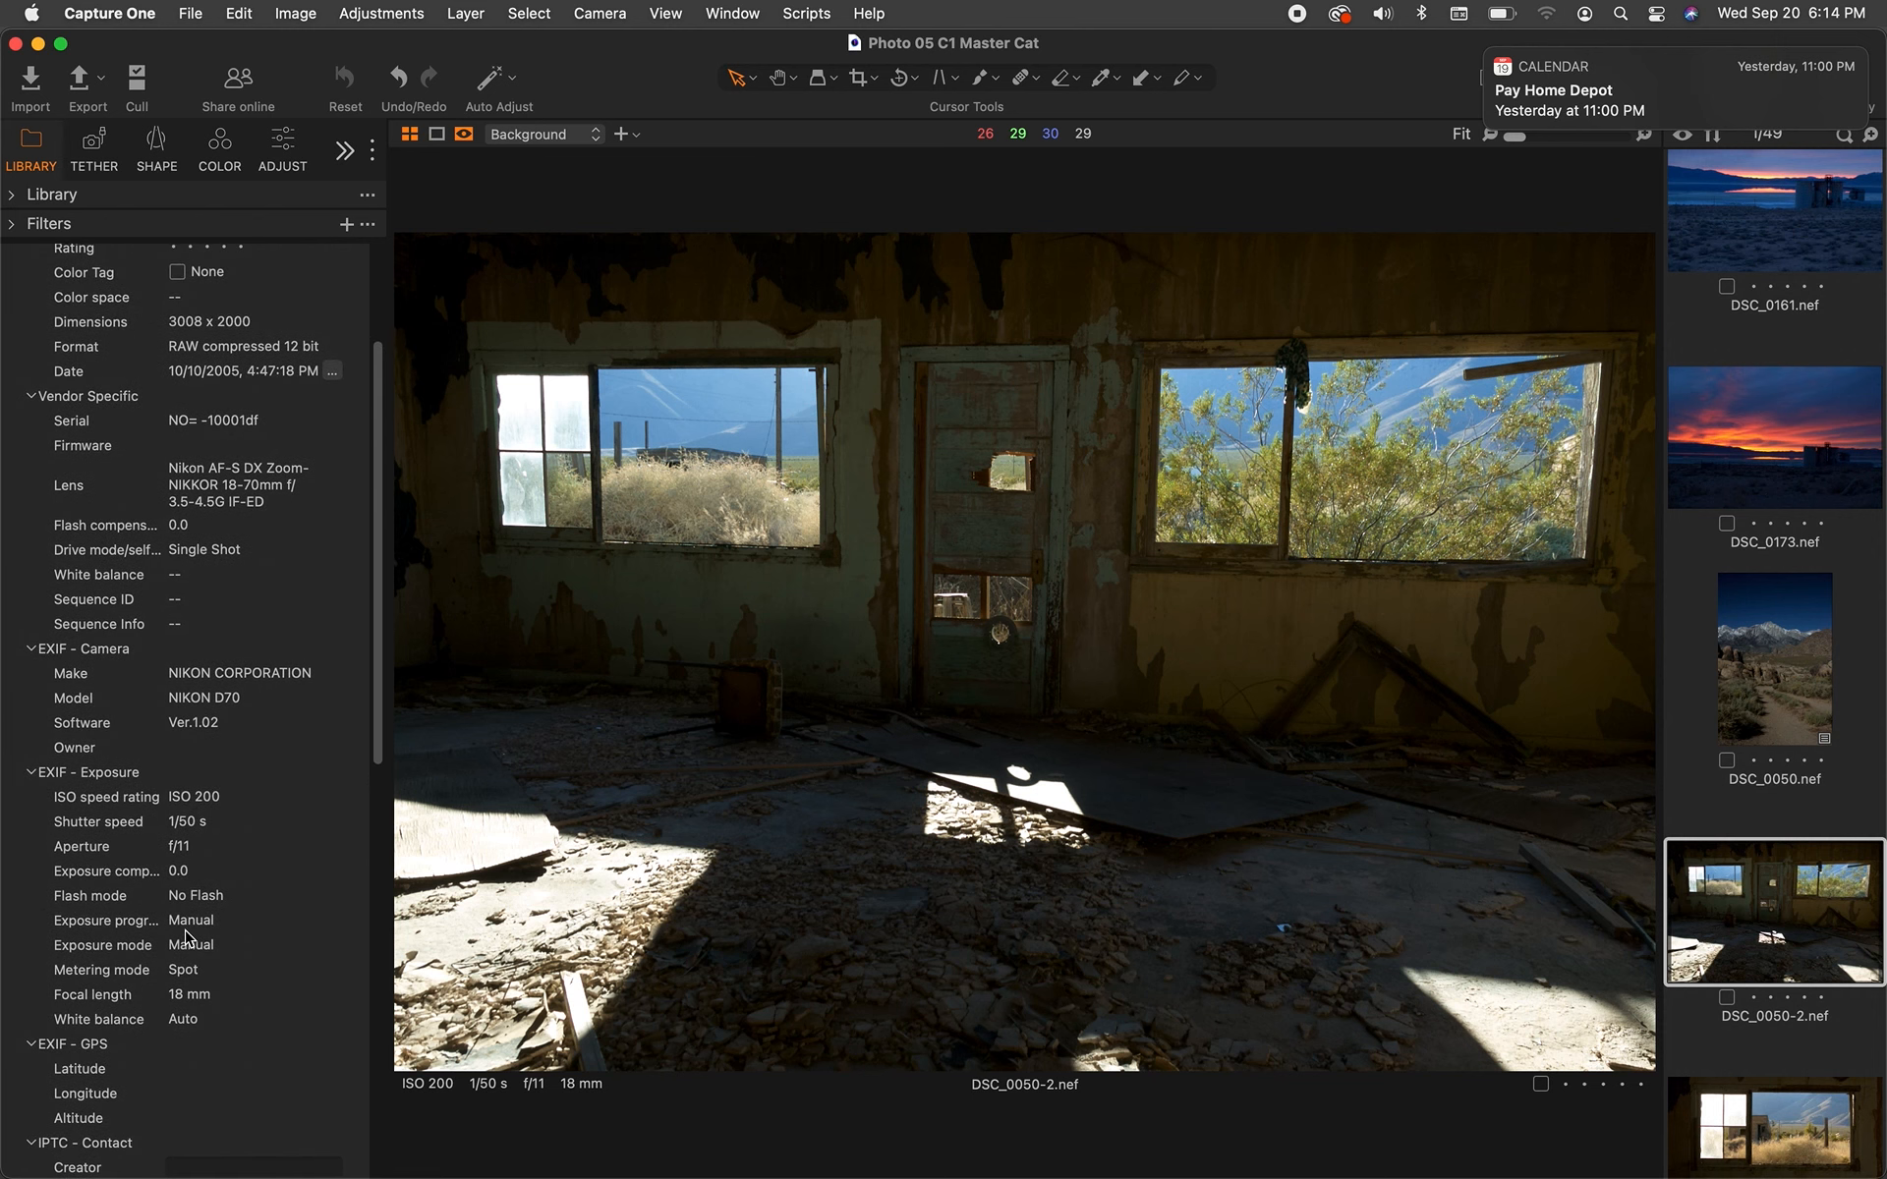
{"action": "scroll", "coordinate": [189, 939], "scroll_direction": "up", "scroll_amount": 5}
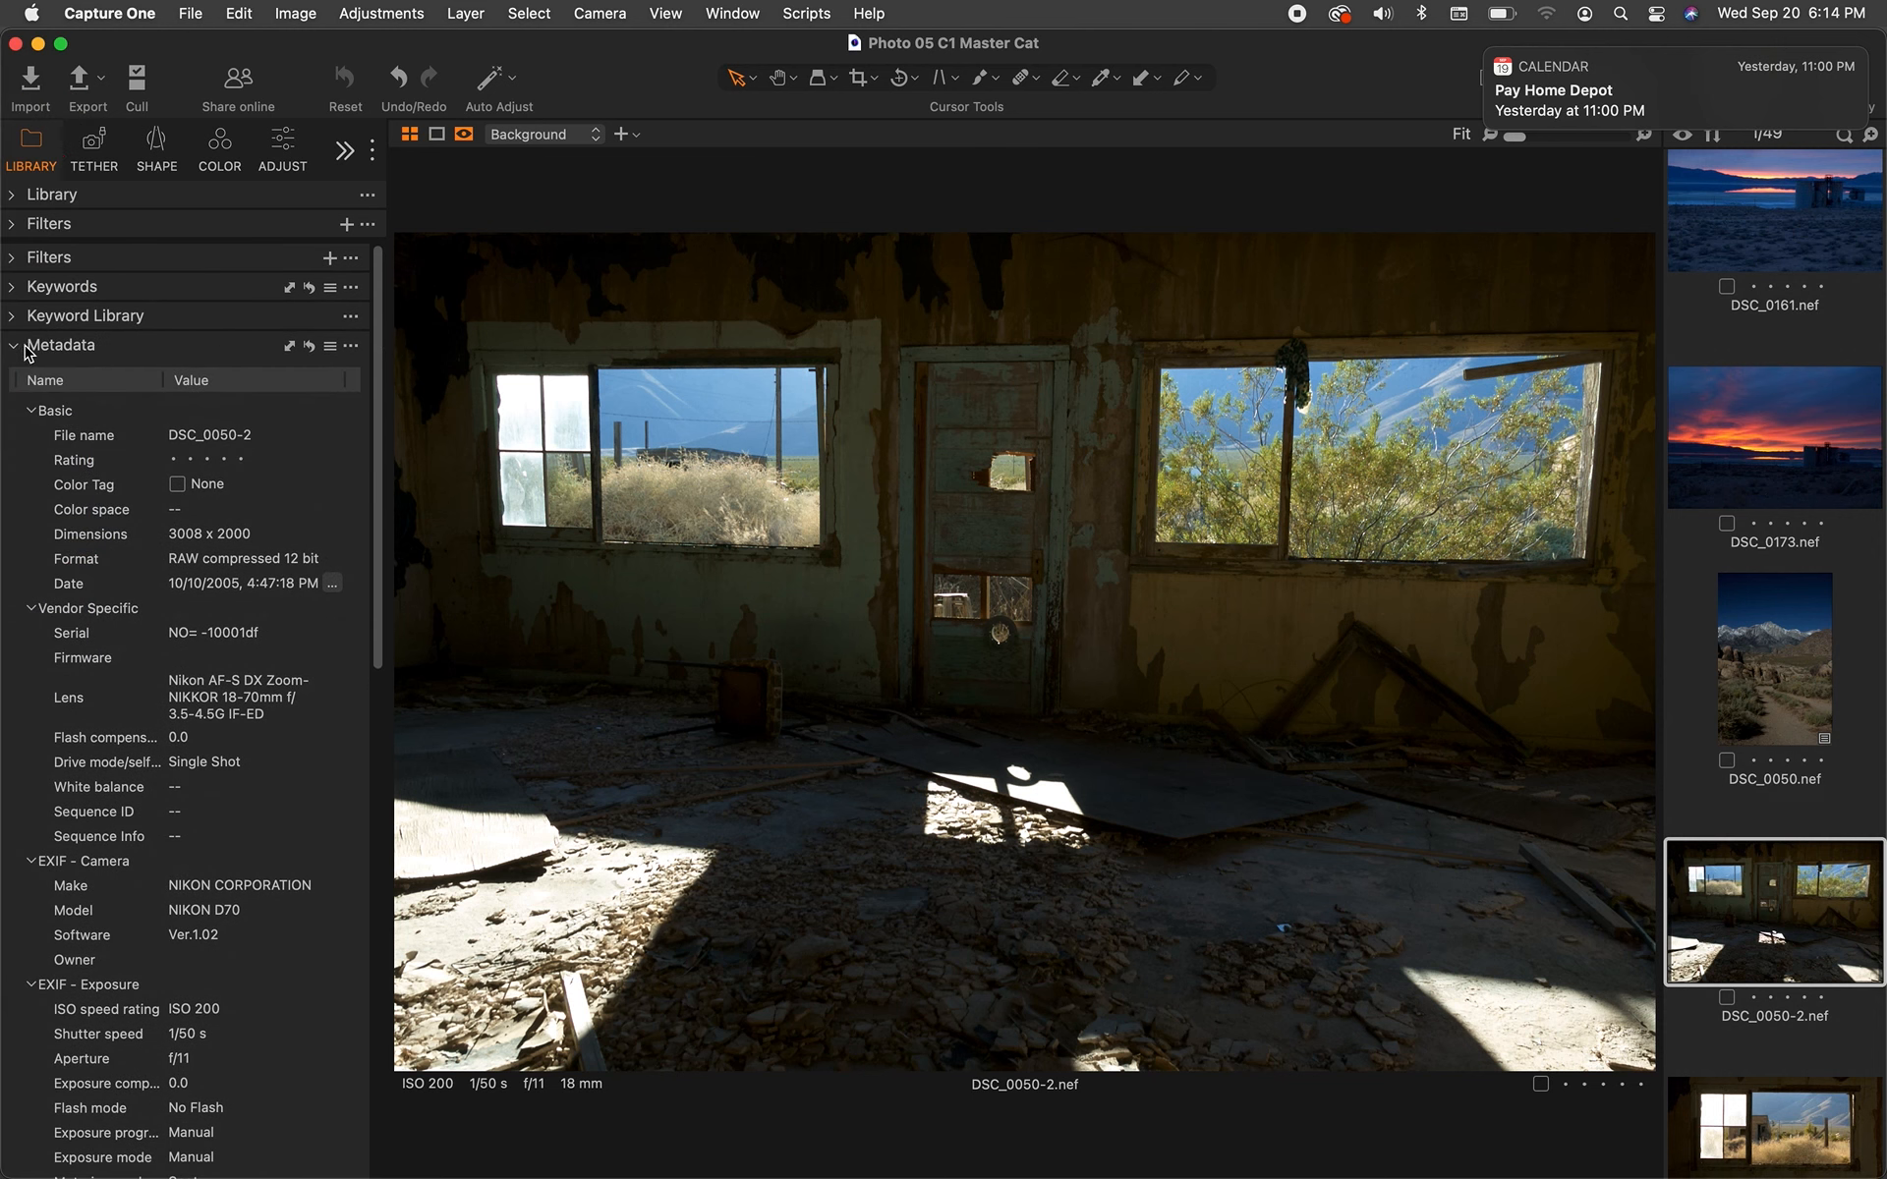
{"action": "left_click", "coordinate": [14, 346]}
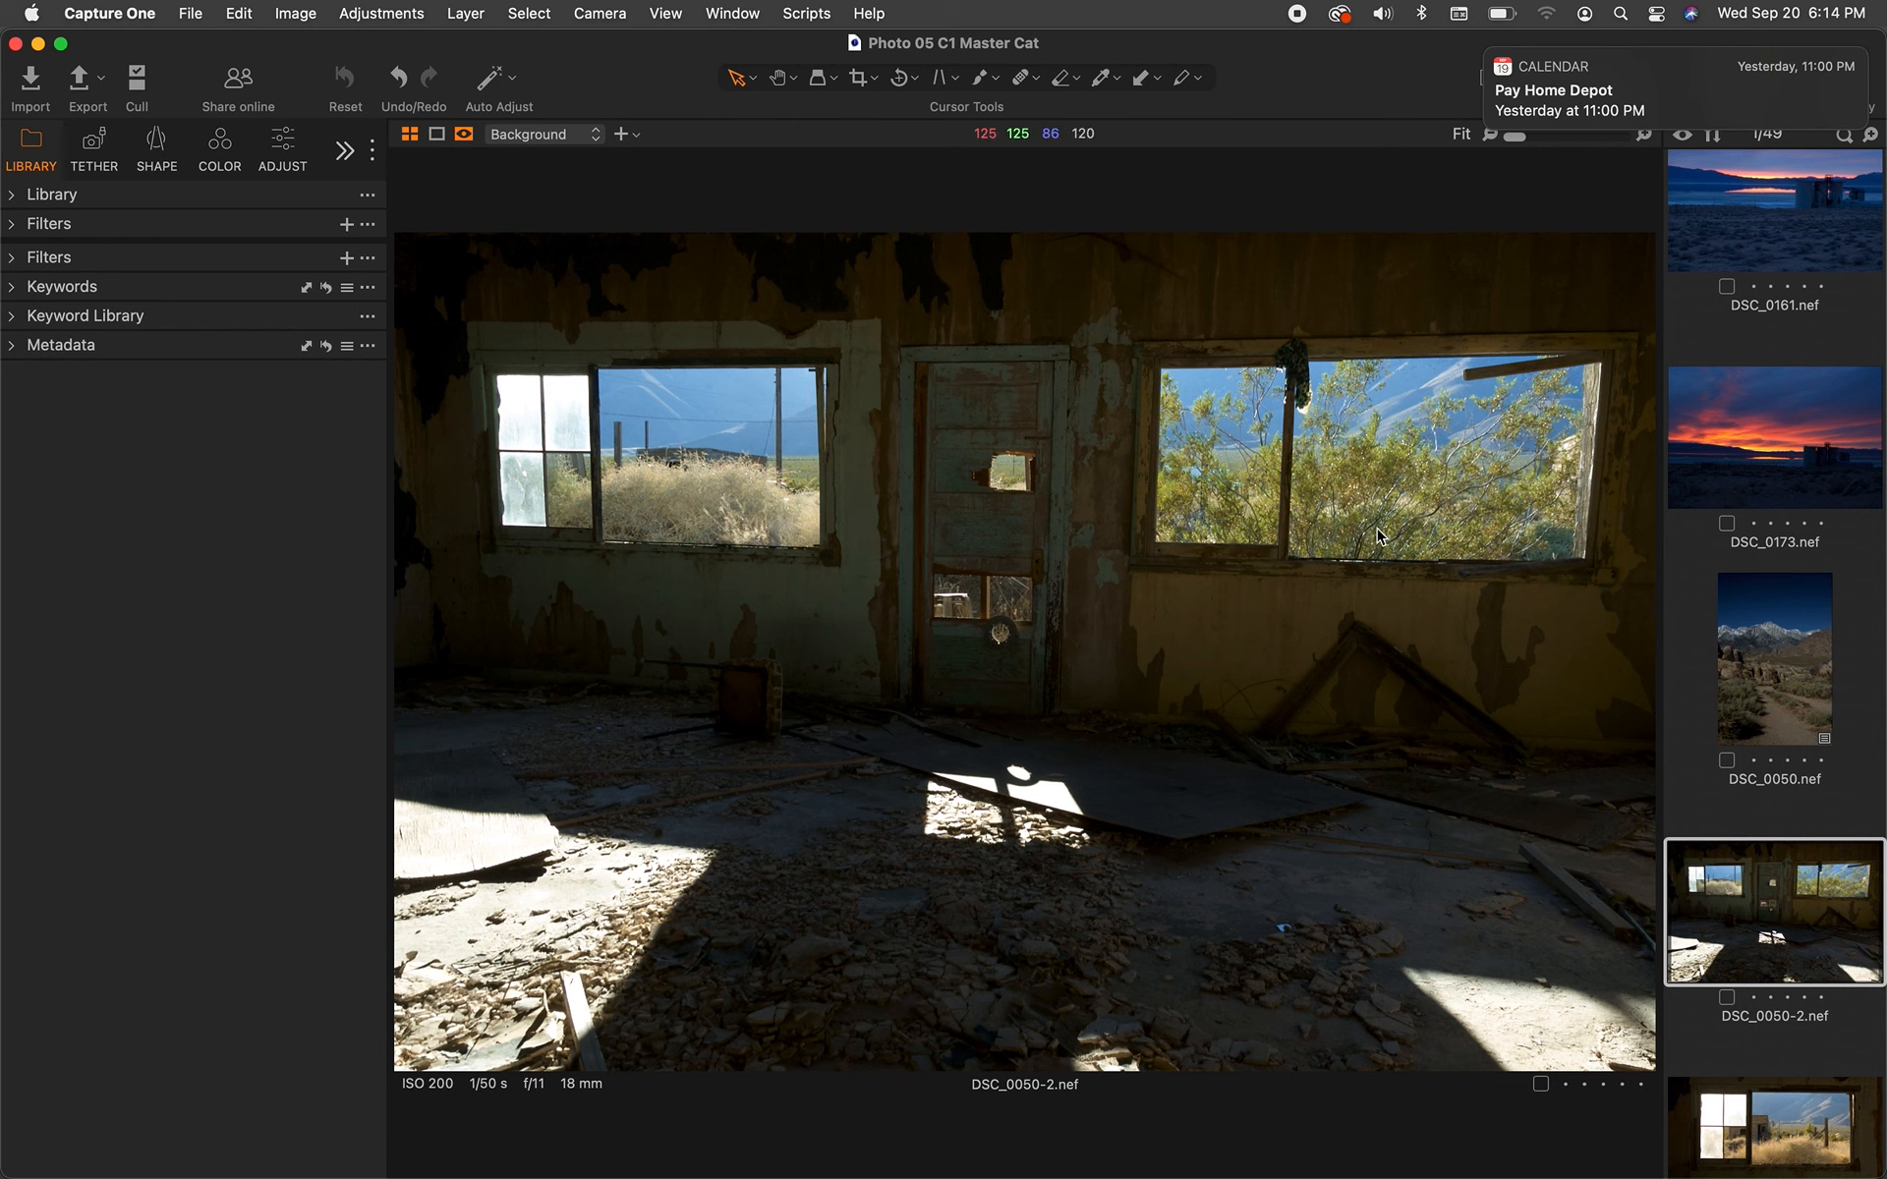
- Look over the Tether tools and inspect the Purple Fringing and Crop settings among the Shape tools
{"action": "left_click", "coordinate": [98, 157]}
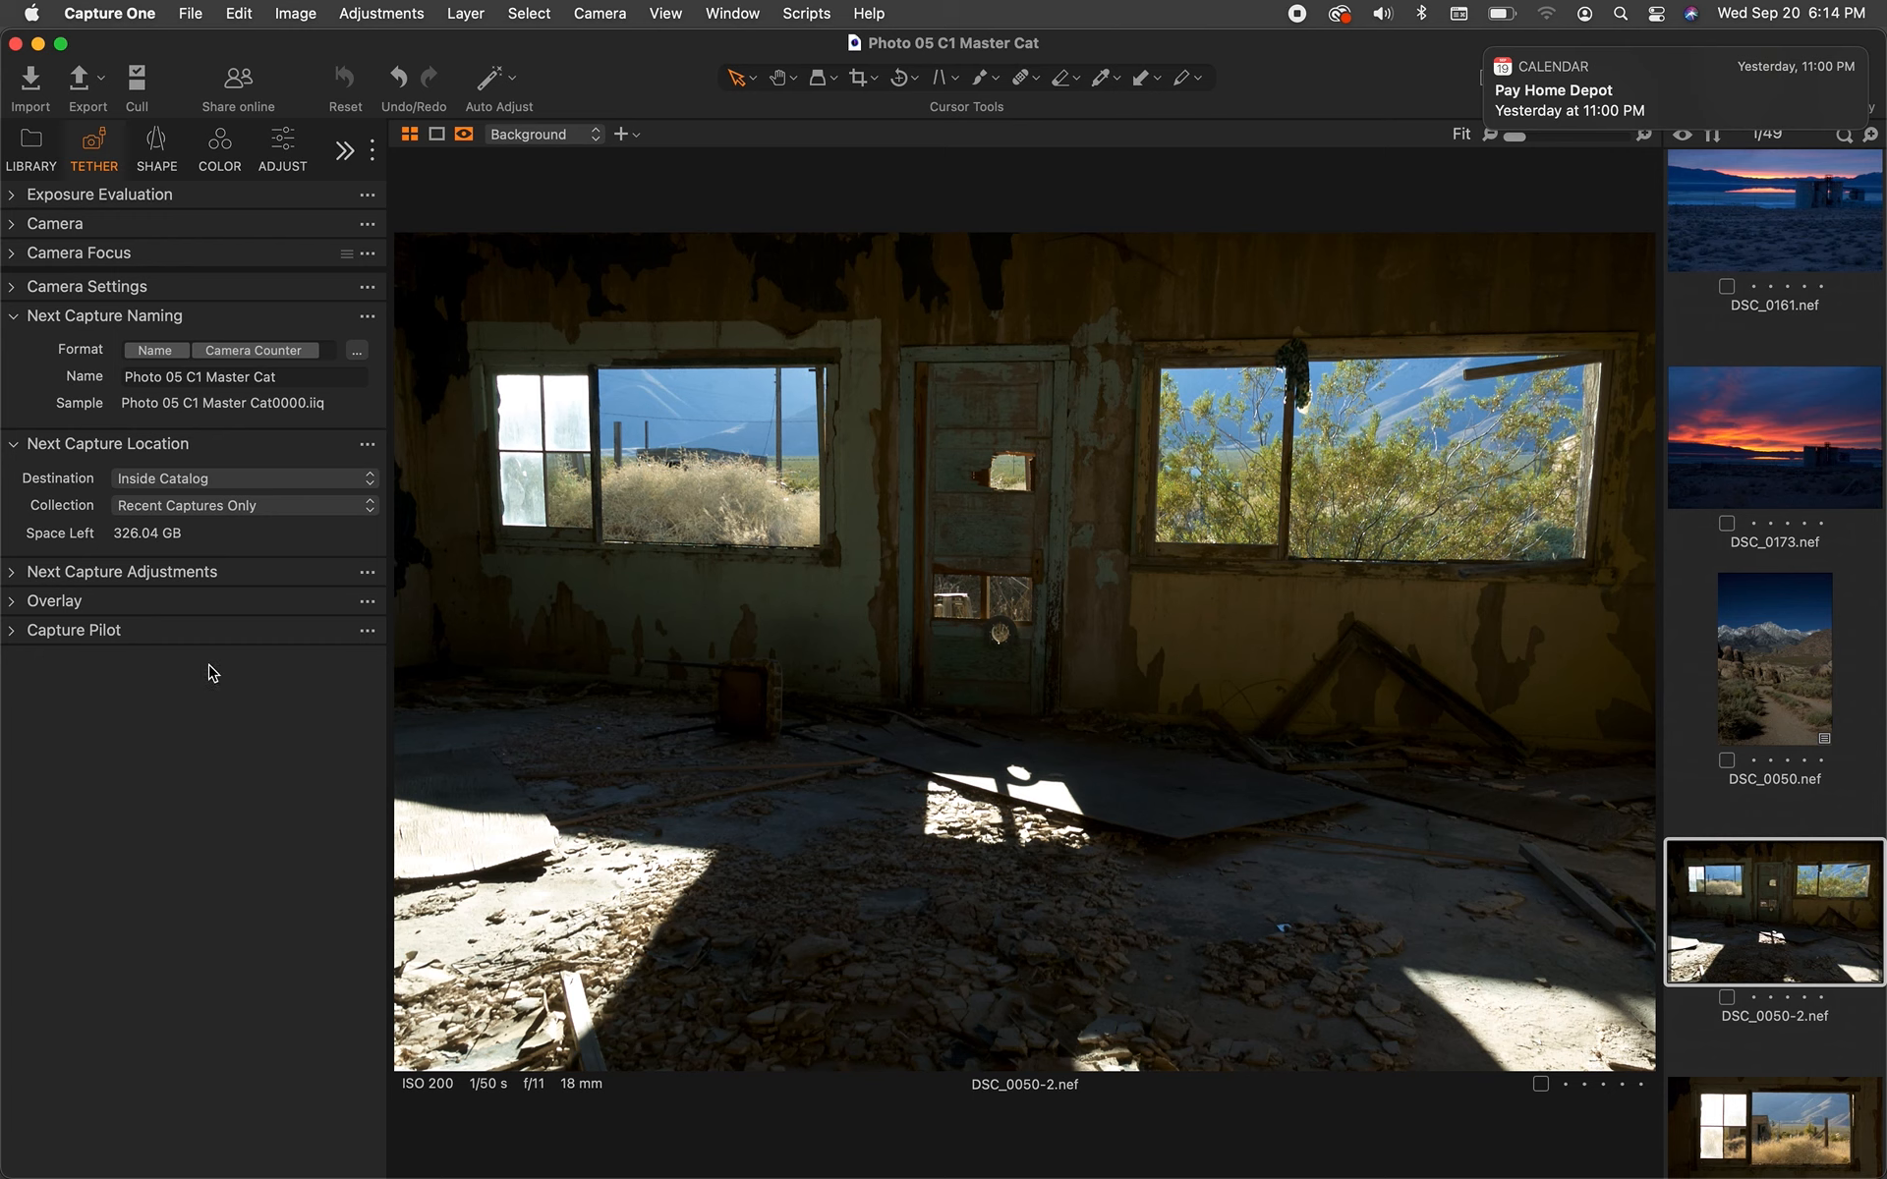
{"action": "left_click", "coordinate": [159, 152]}
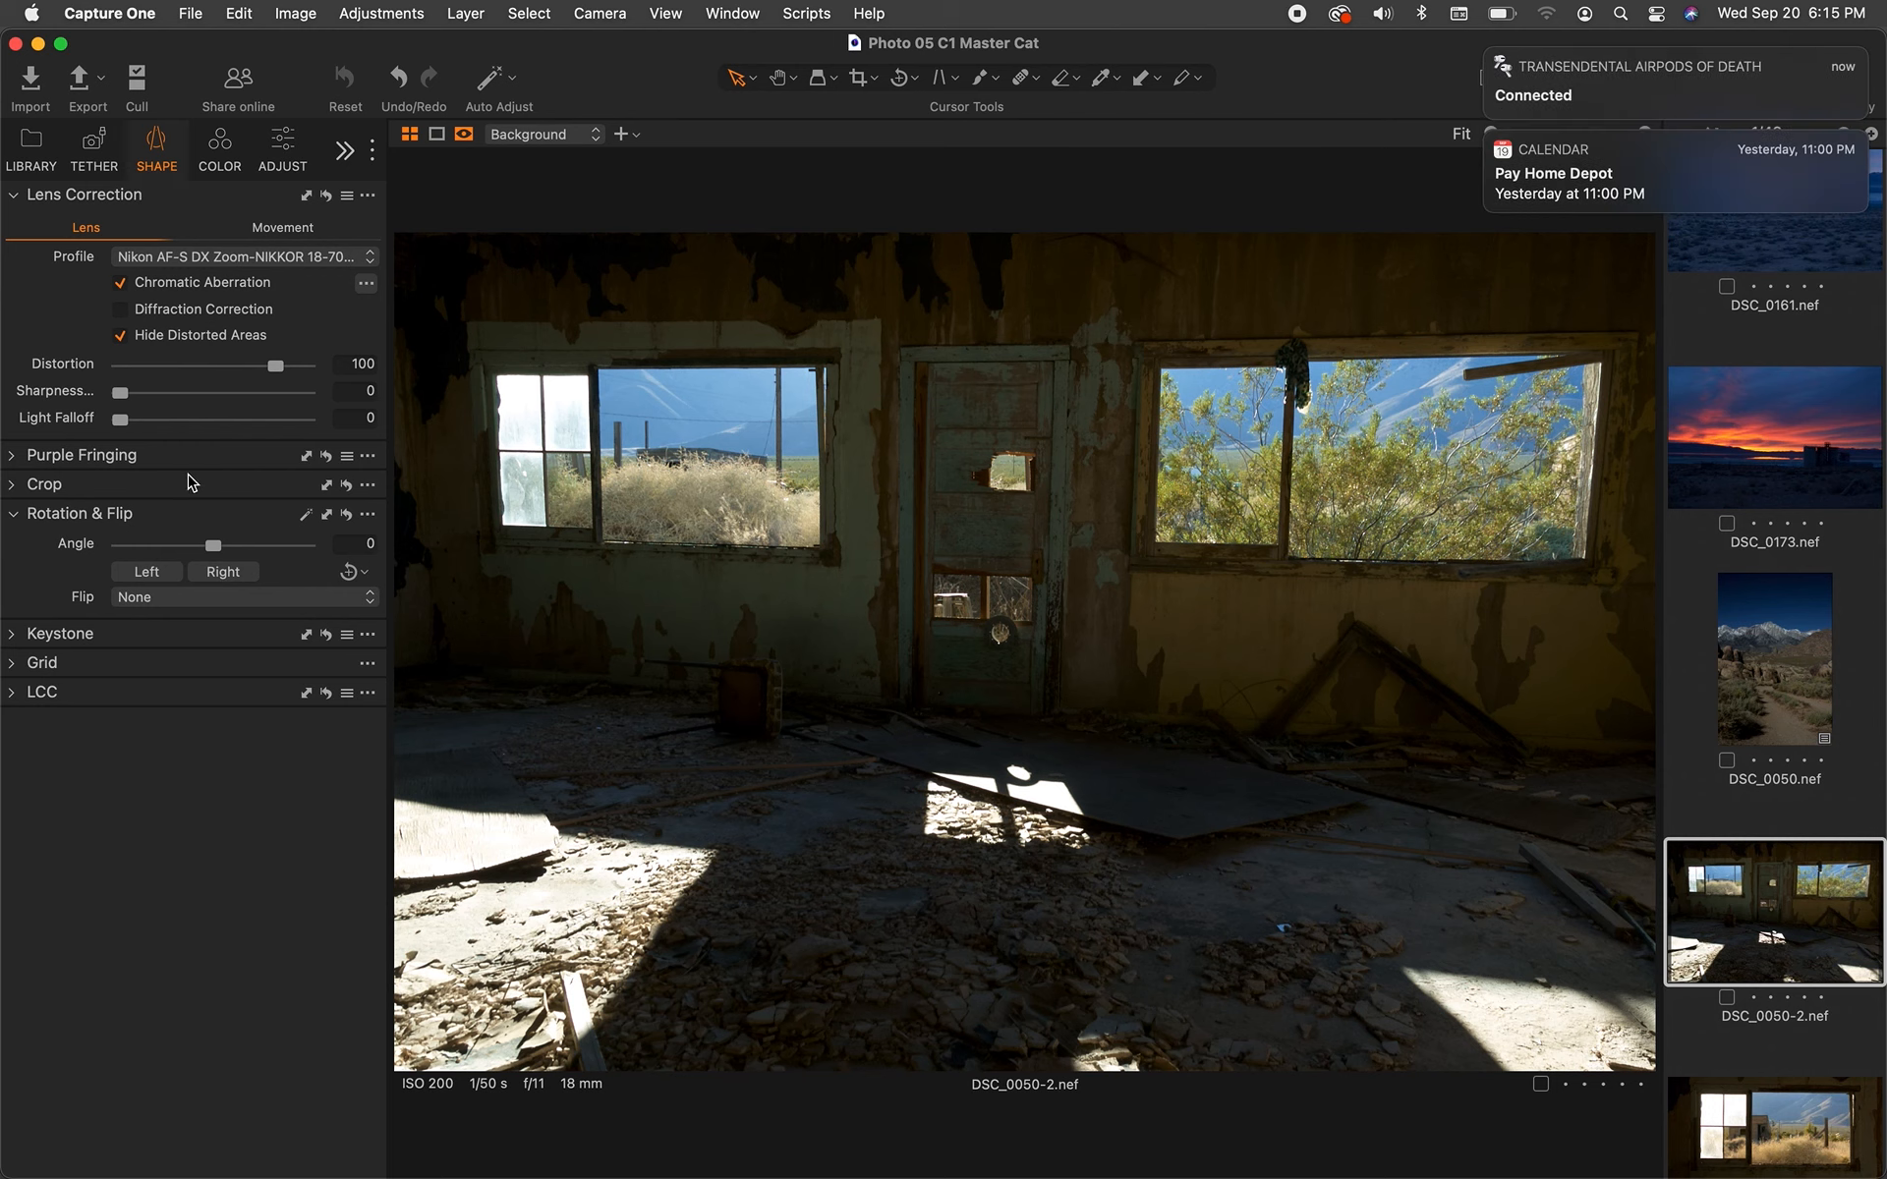
{"action": "left_click", "coordinate": [13, 457]}
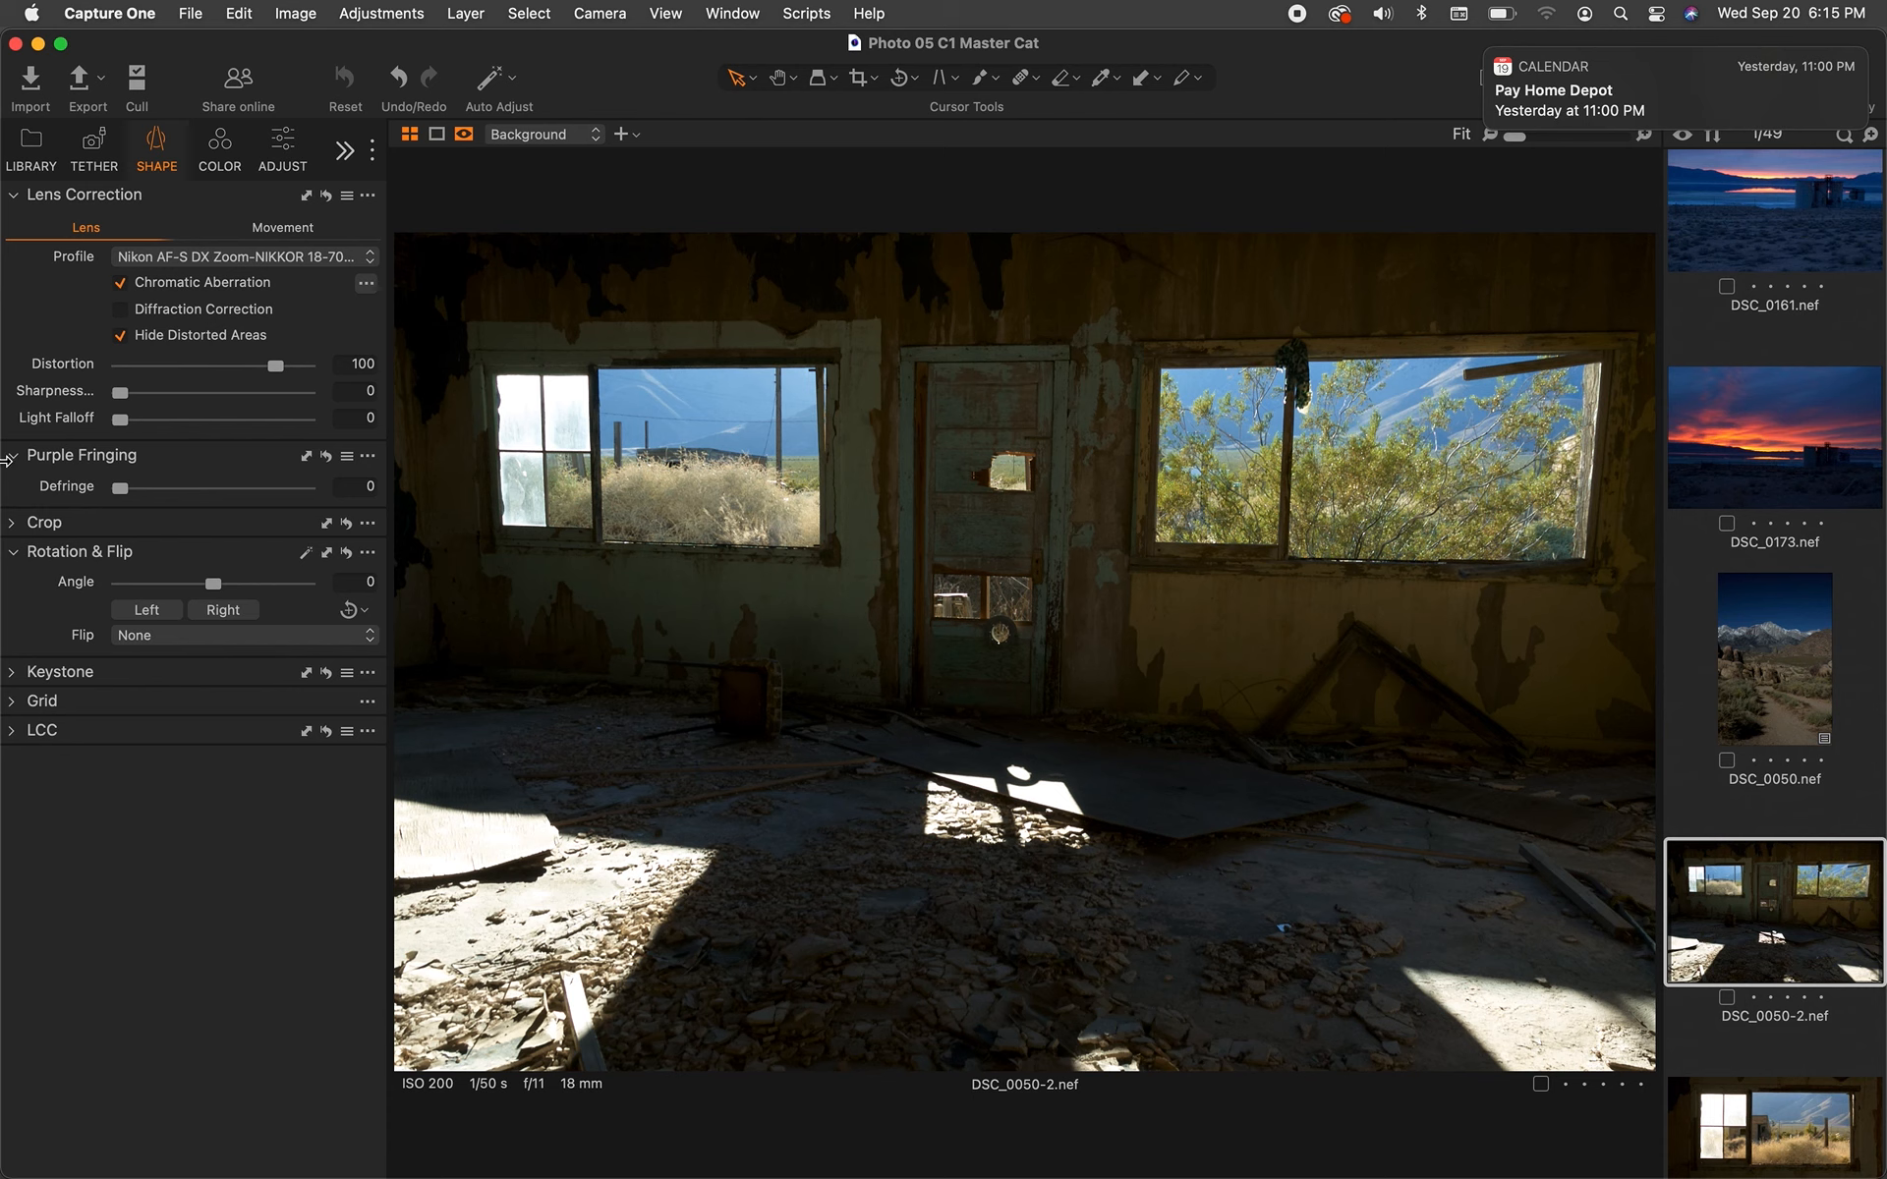
{"action": "left_click", "coordinate": [28, 457]}
{"action": "left_click", "coordinate": [20, 484]}
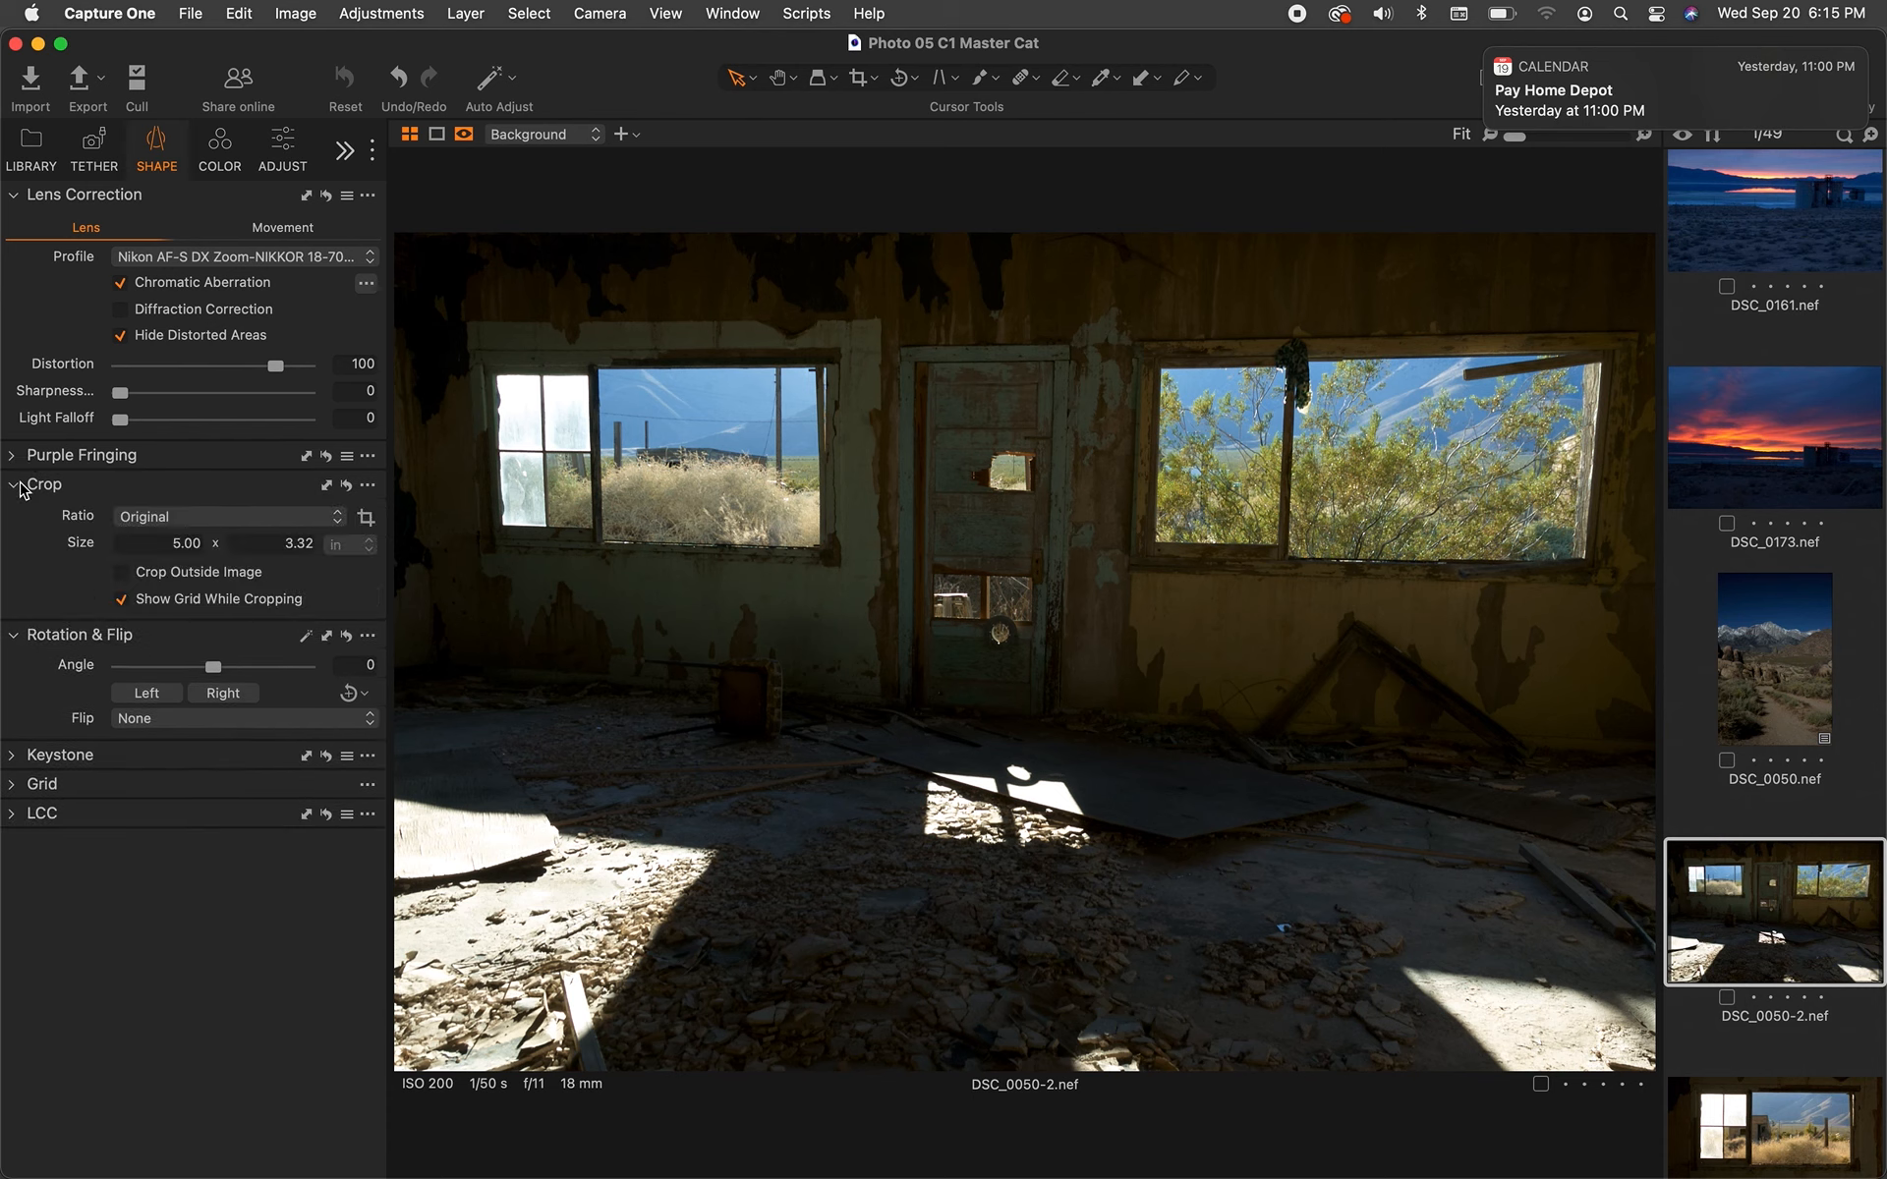
{"action": "left_click", "coordinate": [20, 485]}
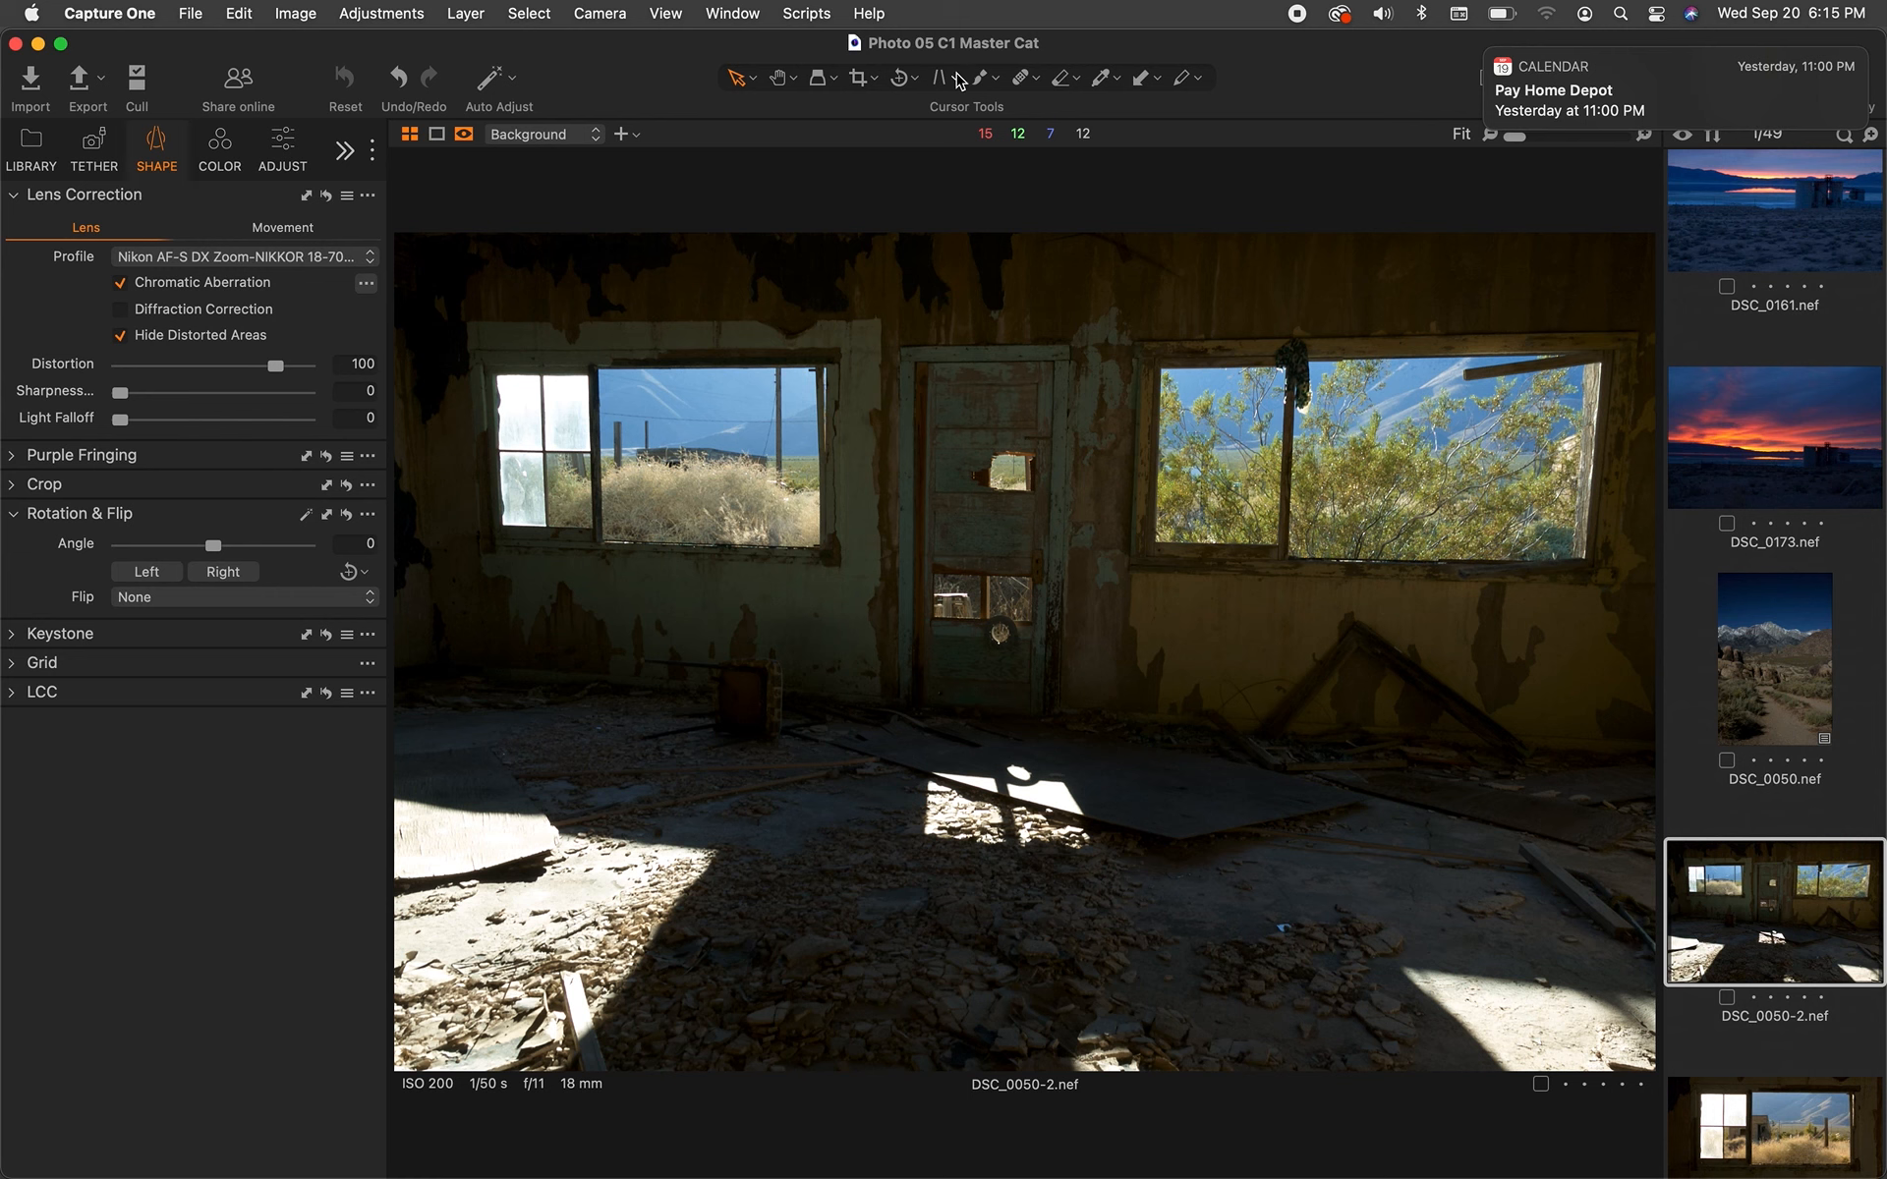
- Activate the Crop cursor tool on DSC_0050-2.nef and view the options of the Select cursor tool without changing them
{"action": "left_click", "coordinate": [859, 78]}
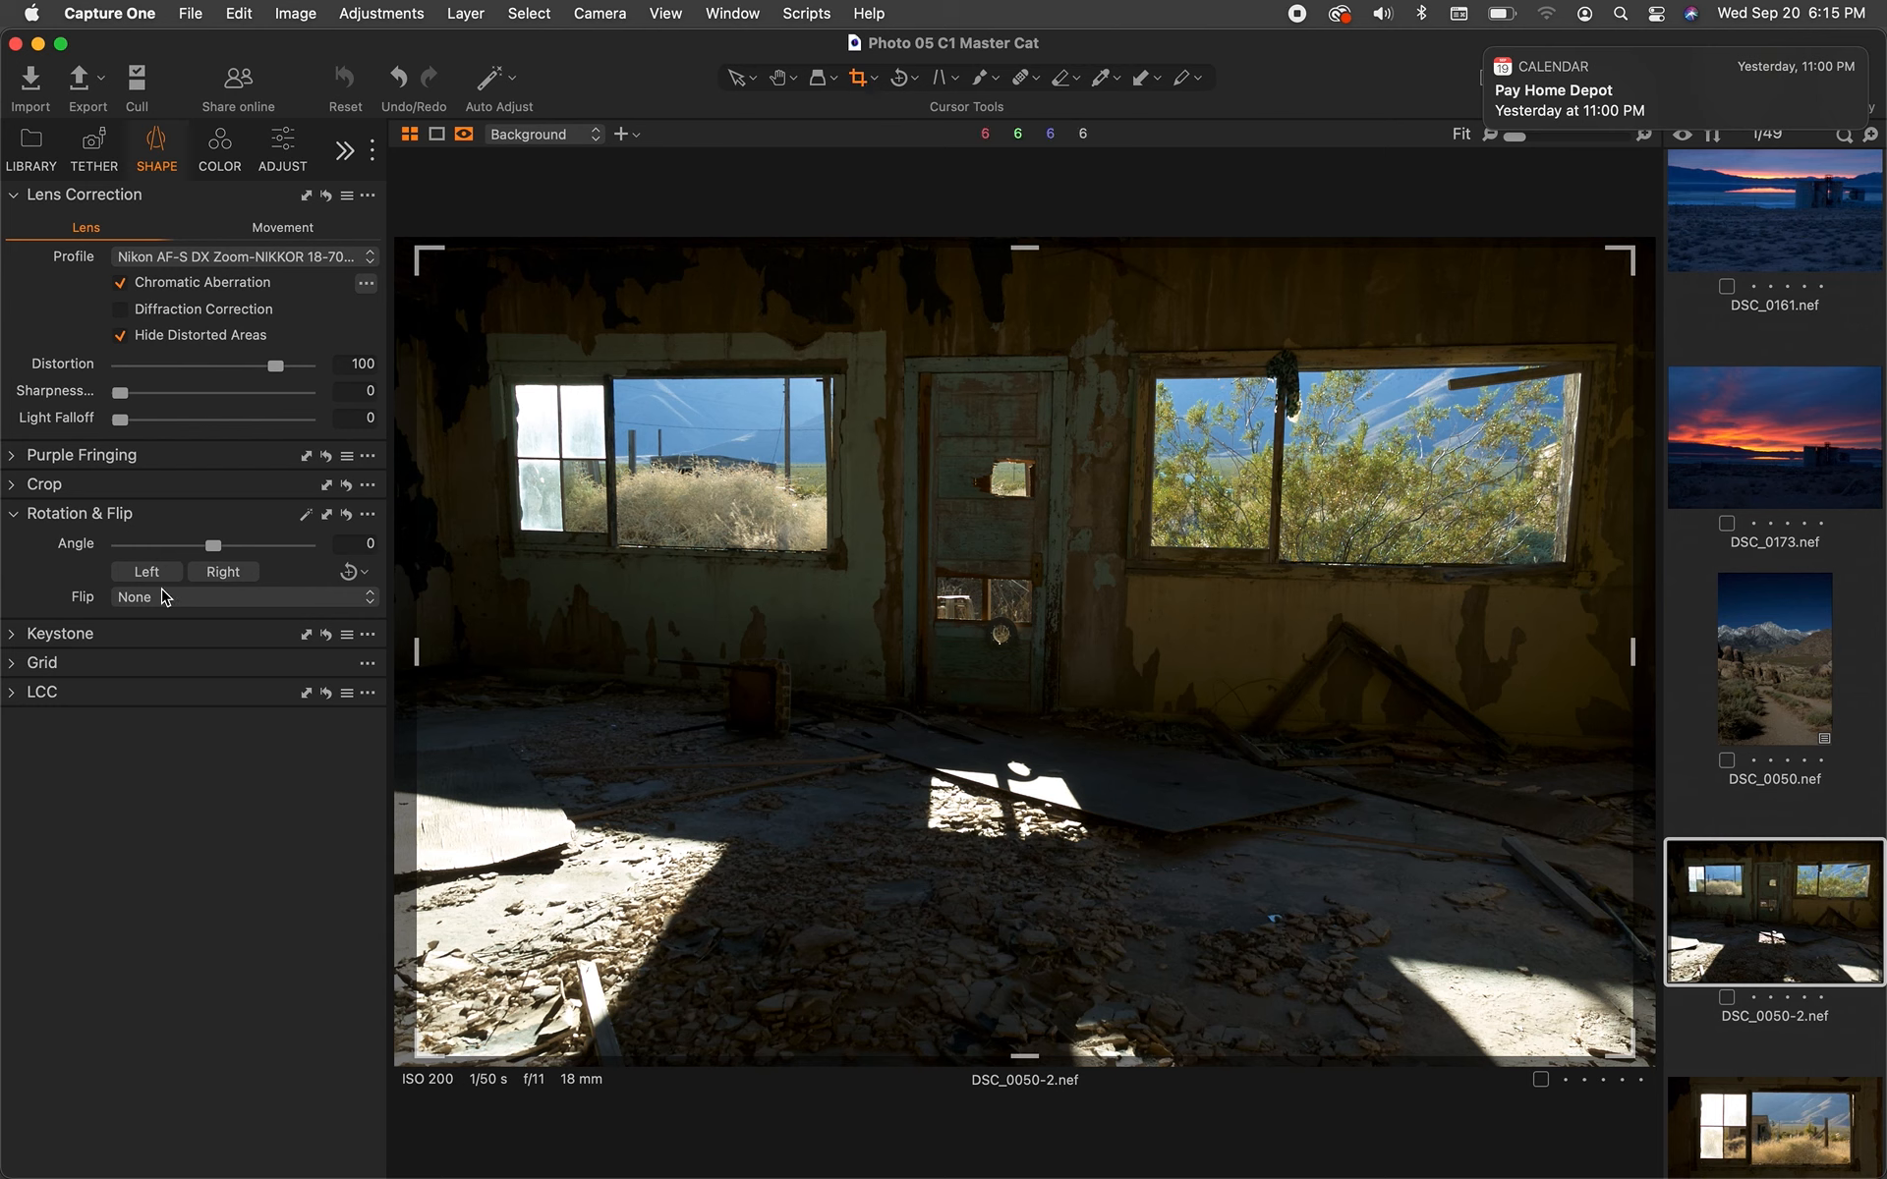
{"action": "left_click", "coordinate": [749, 85]}
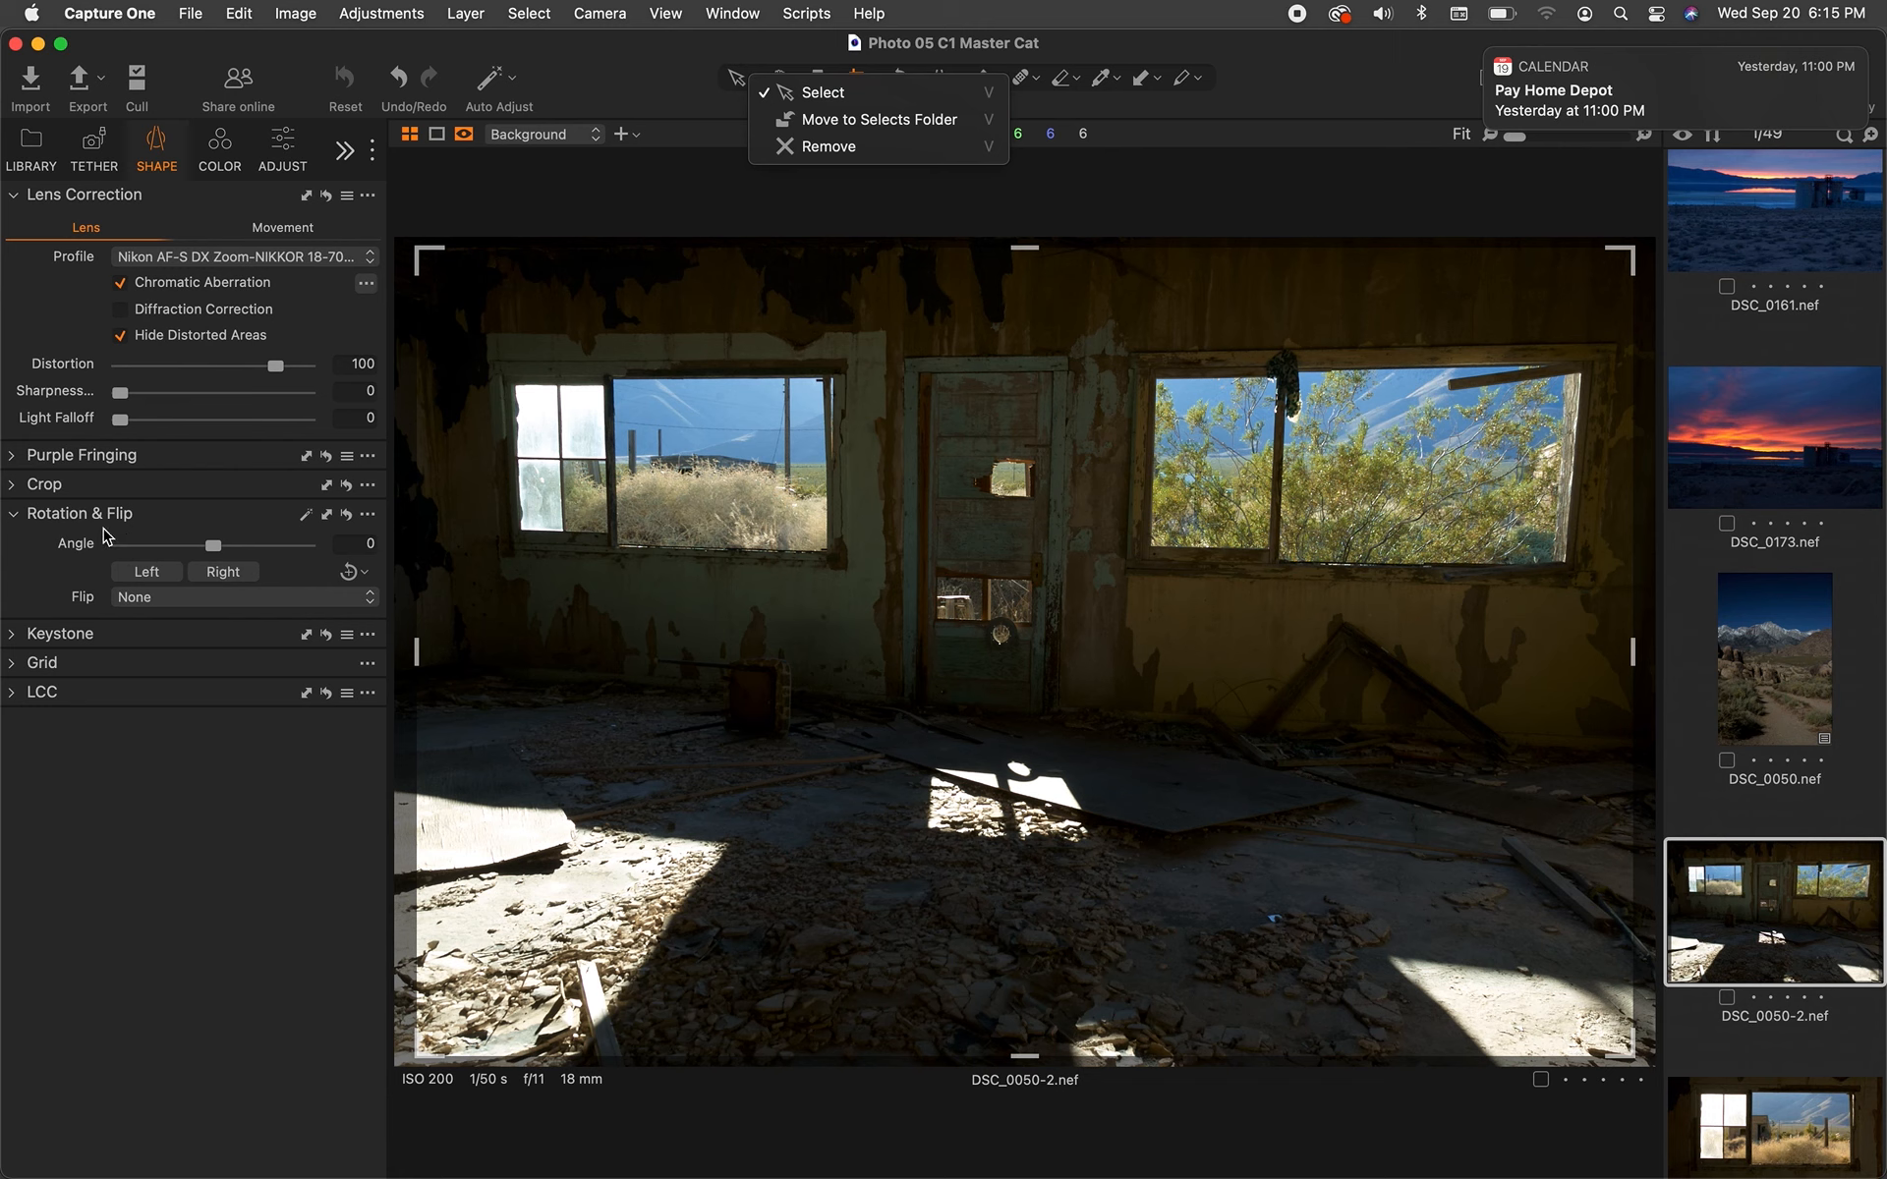
{"action": "left_click", "coordinate": [17, 523]}
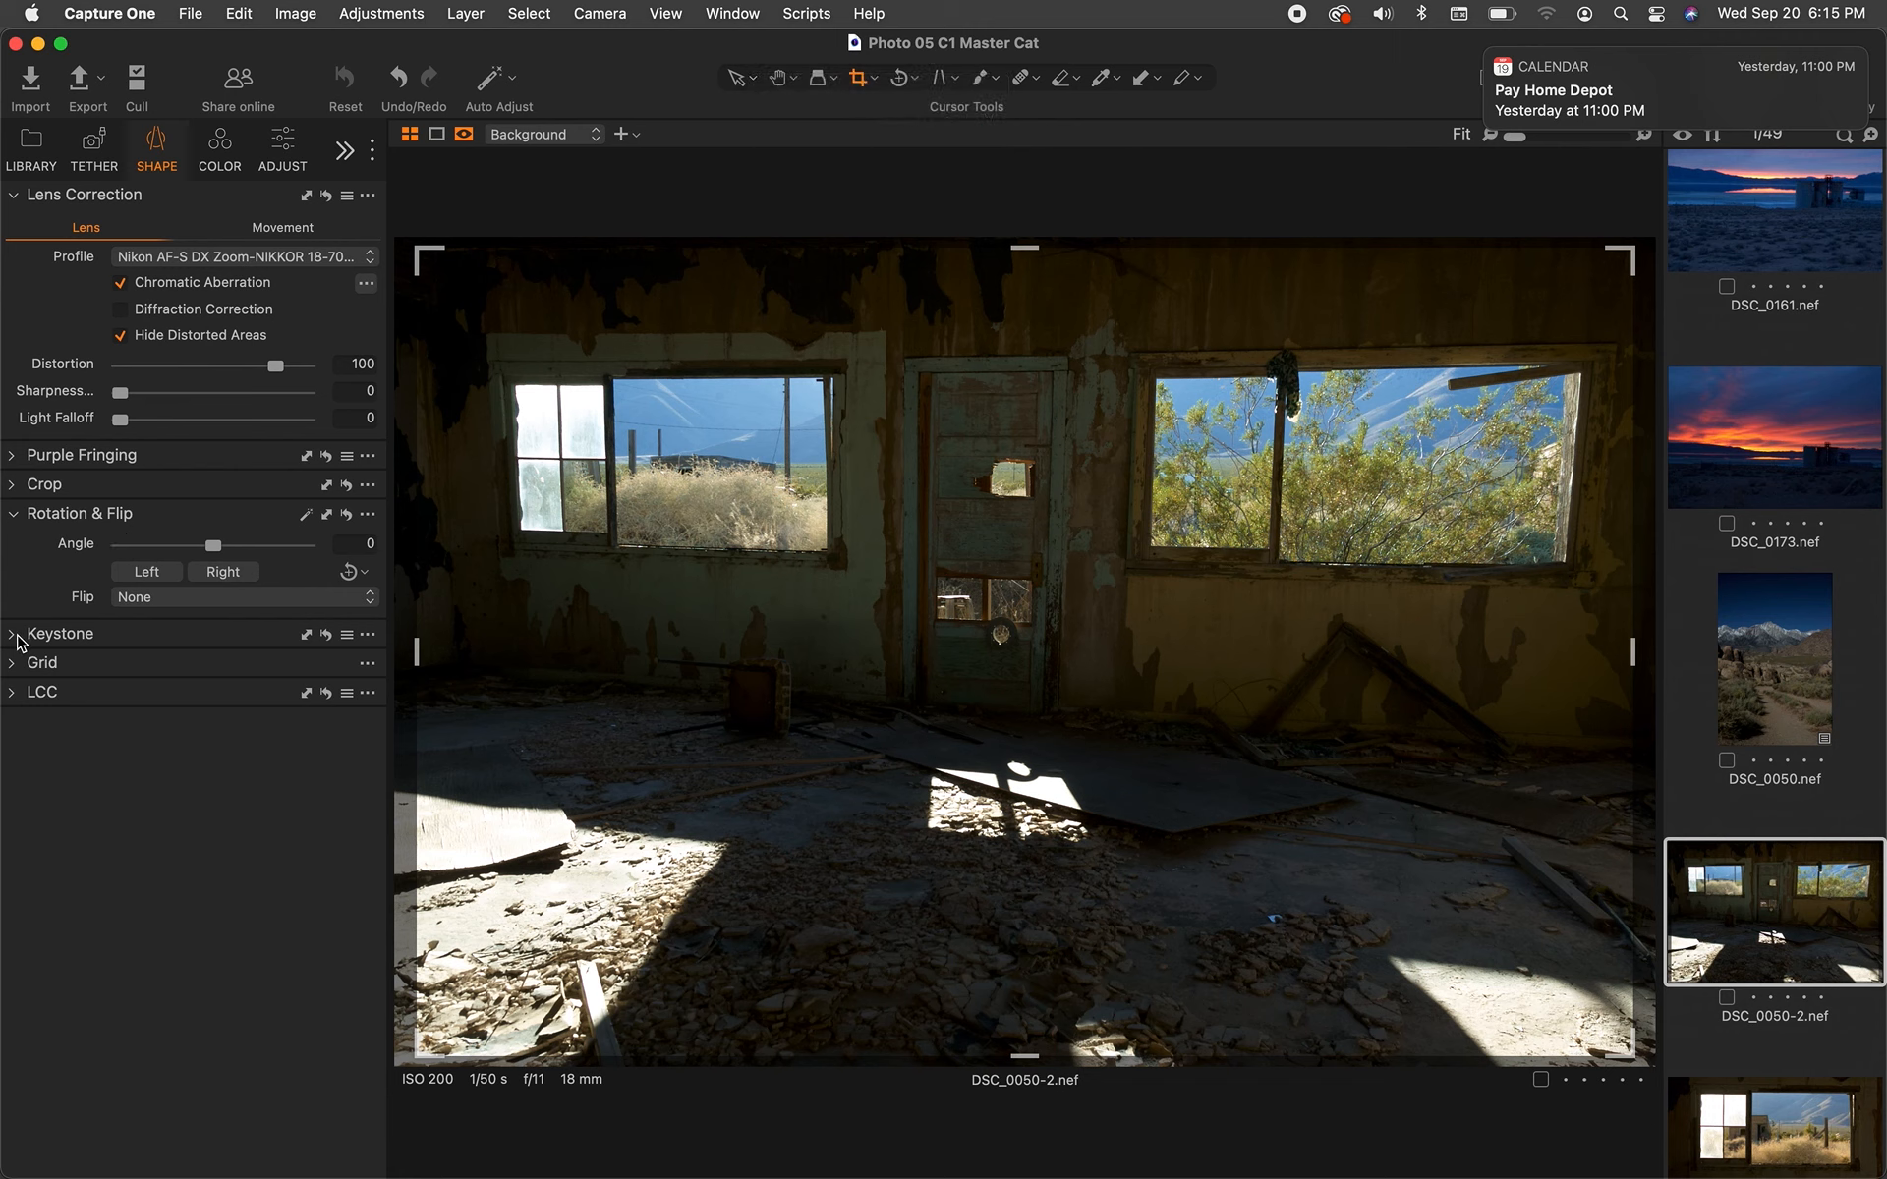
- Inspect the Keystone, Grid and LCC settings among the Shape tools, collapsing each one again
{"action": "left_click", "coordinate": [14, 634]}
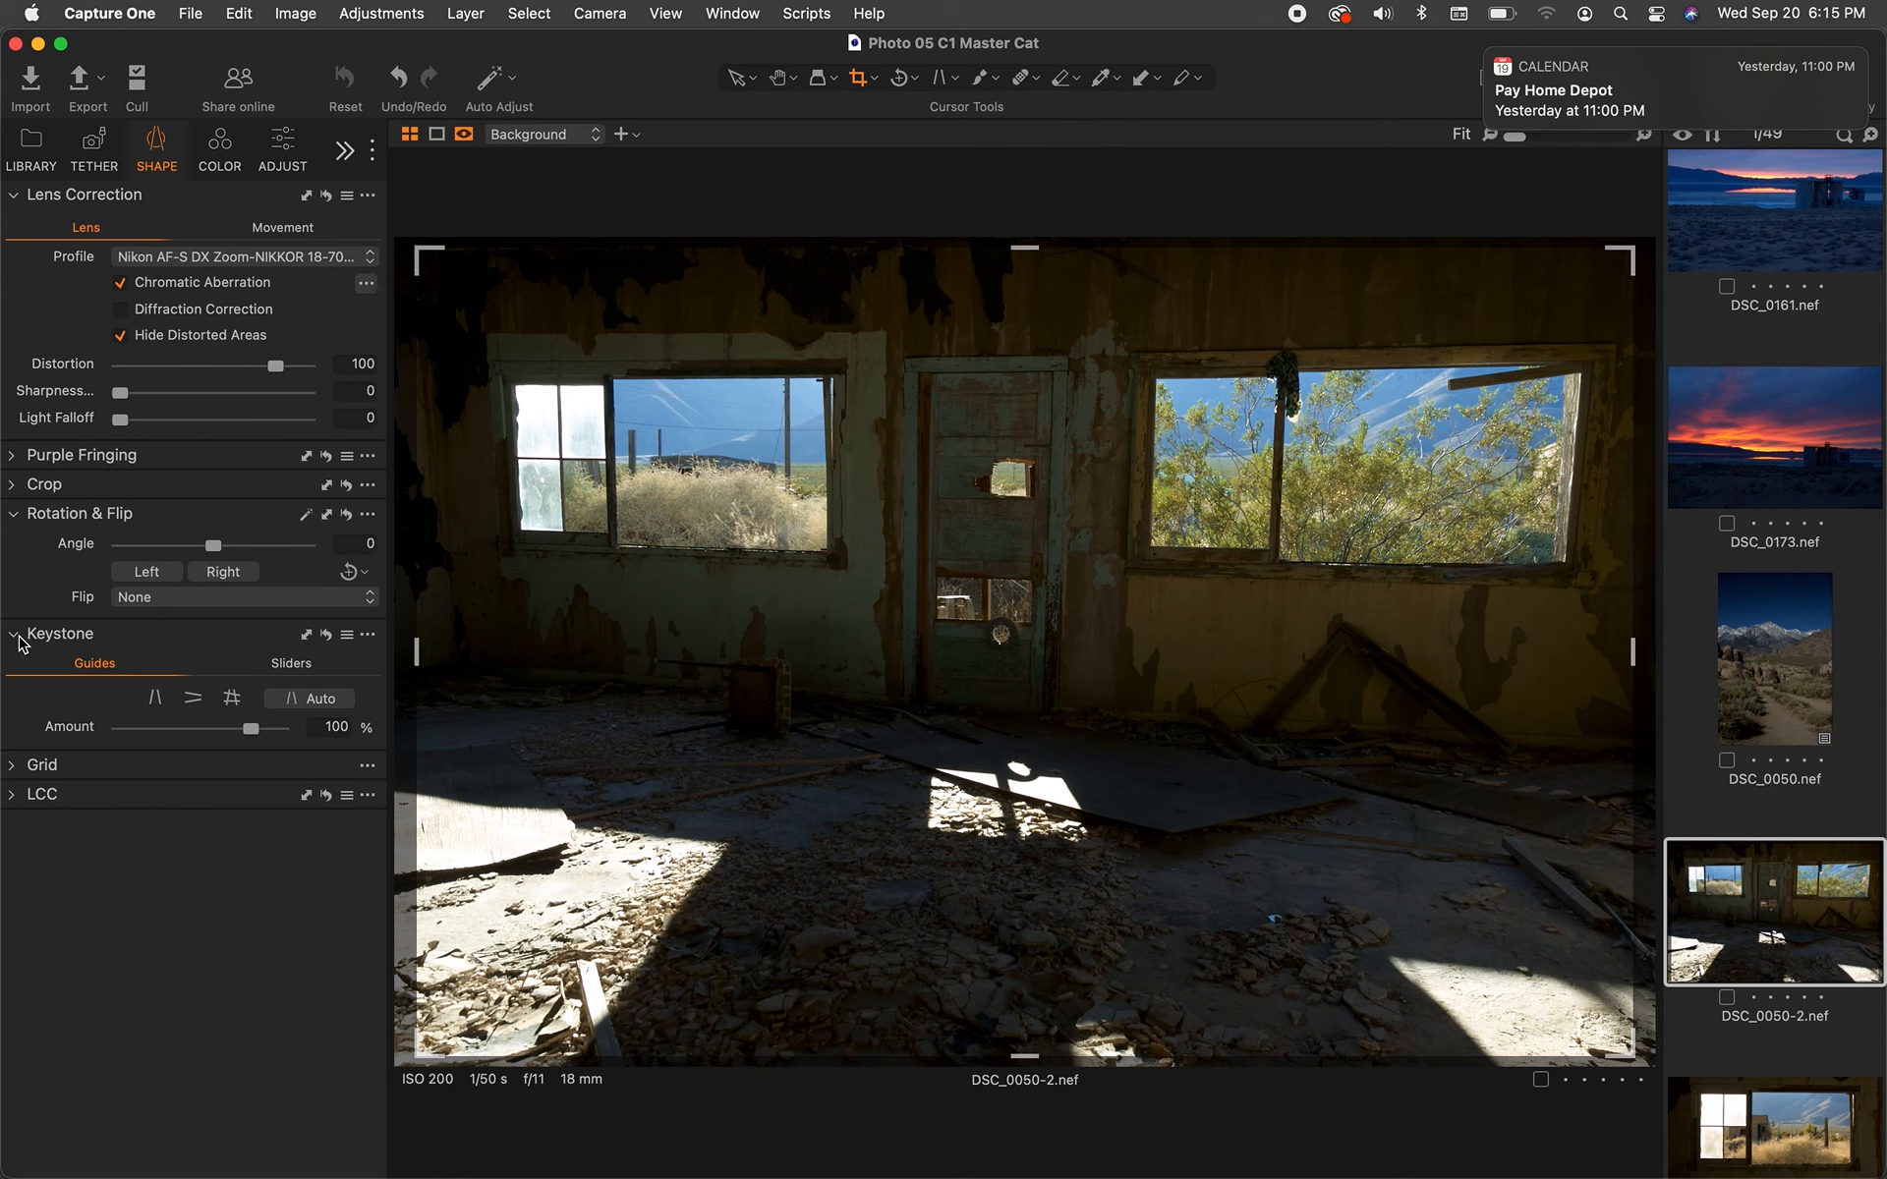
{"action": "left_click", "coordinate": [14, 637]}
{"action": "left_click", "coordinate": [15, 667]}
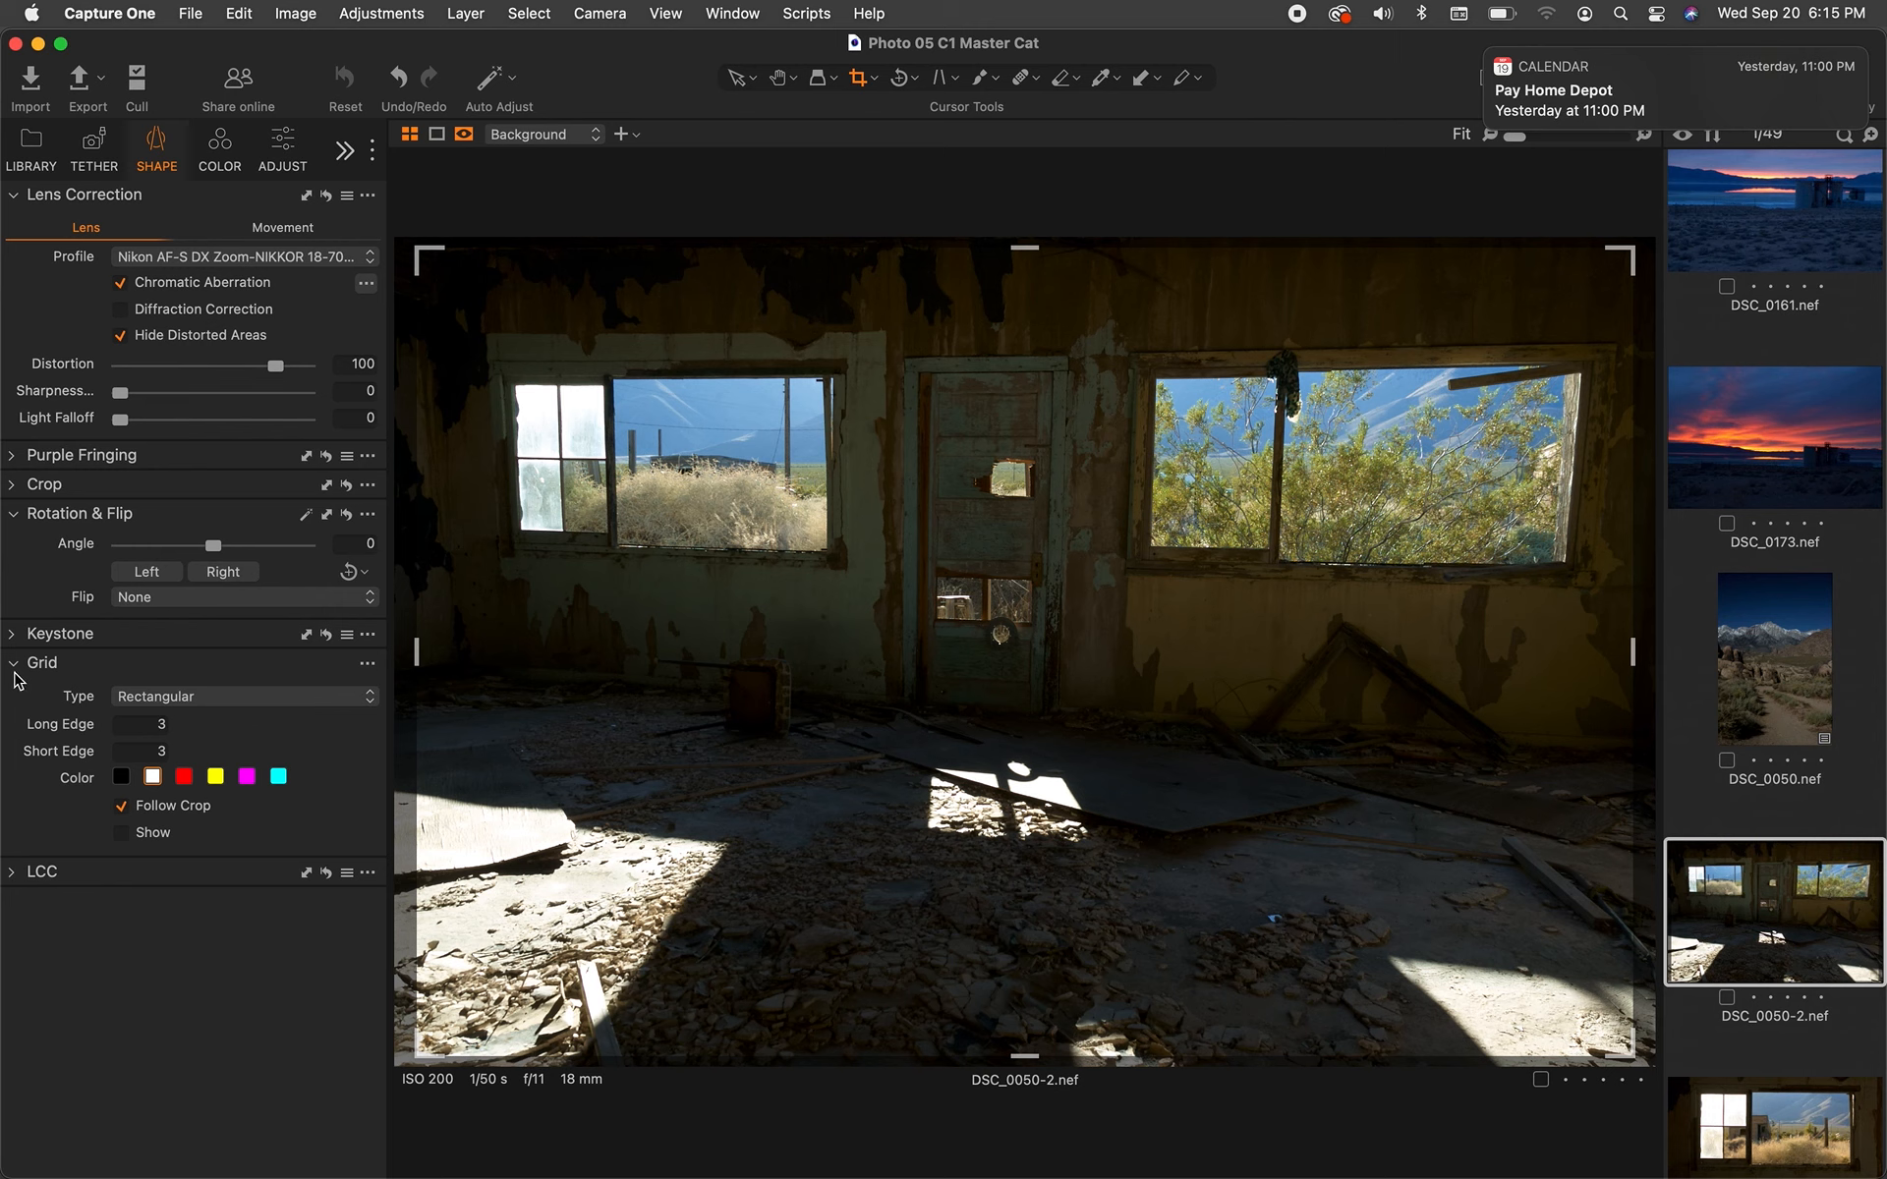
{"action": "left_click", "coordinate": [16, 672]}
{"action": "left_click", "coordinate": [14, 695]}
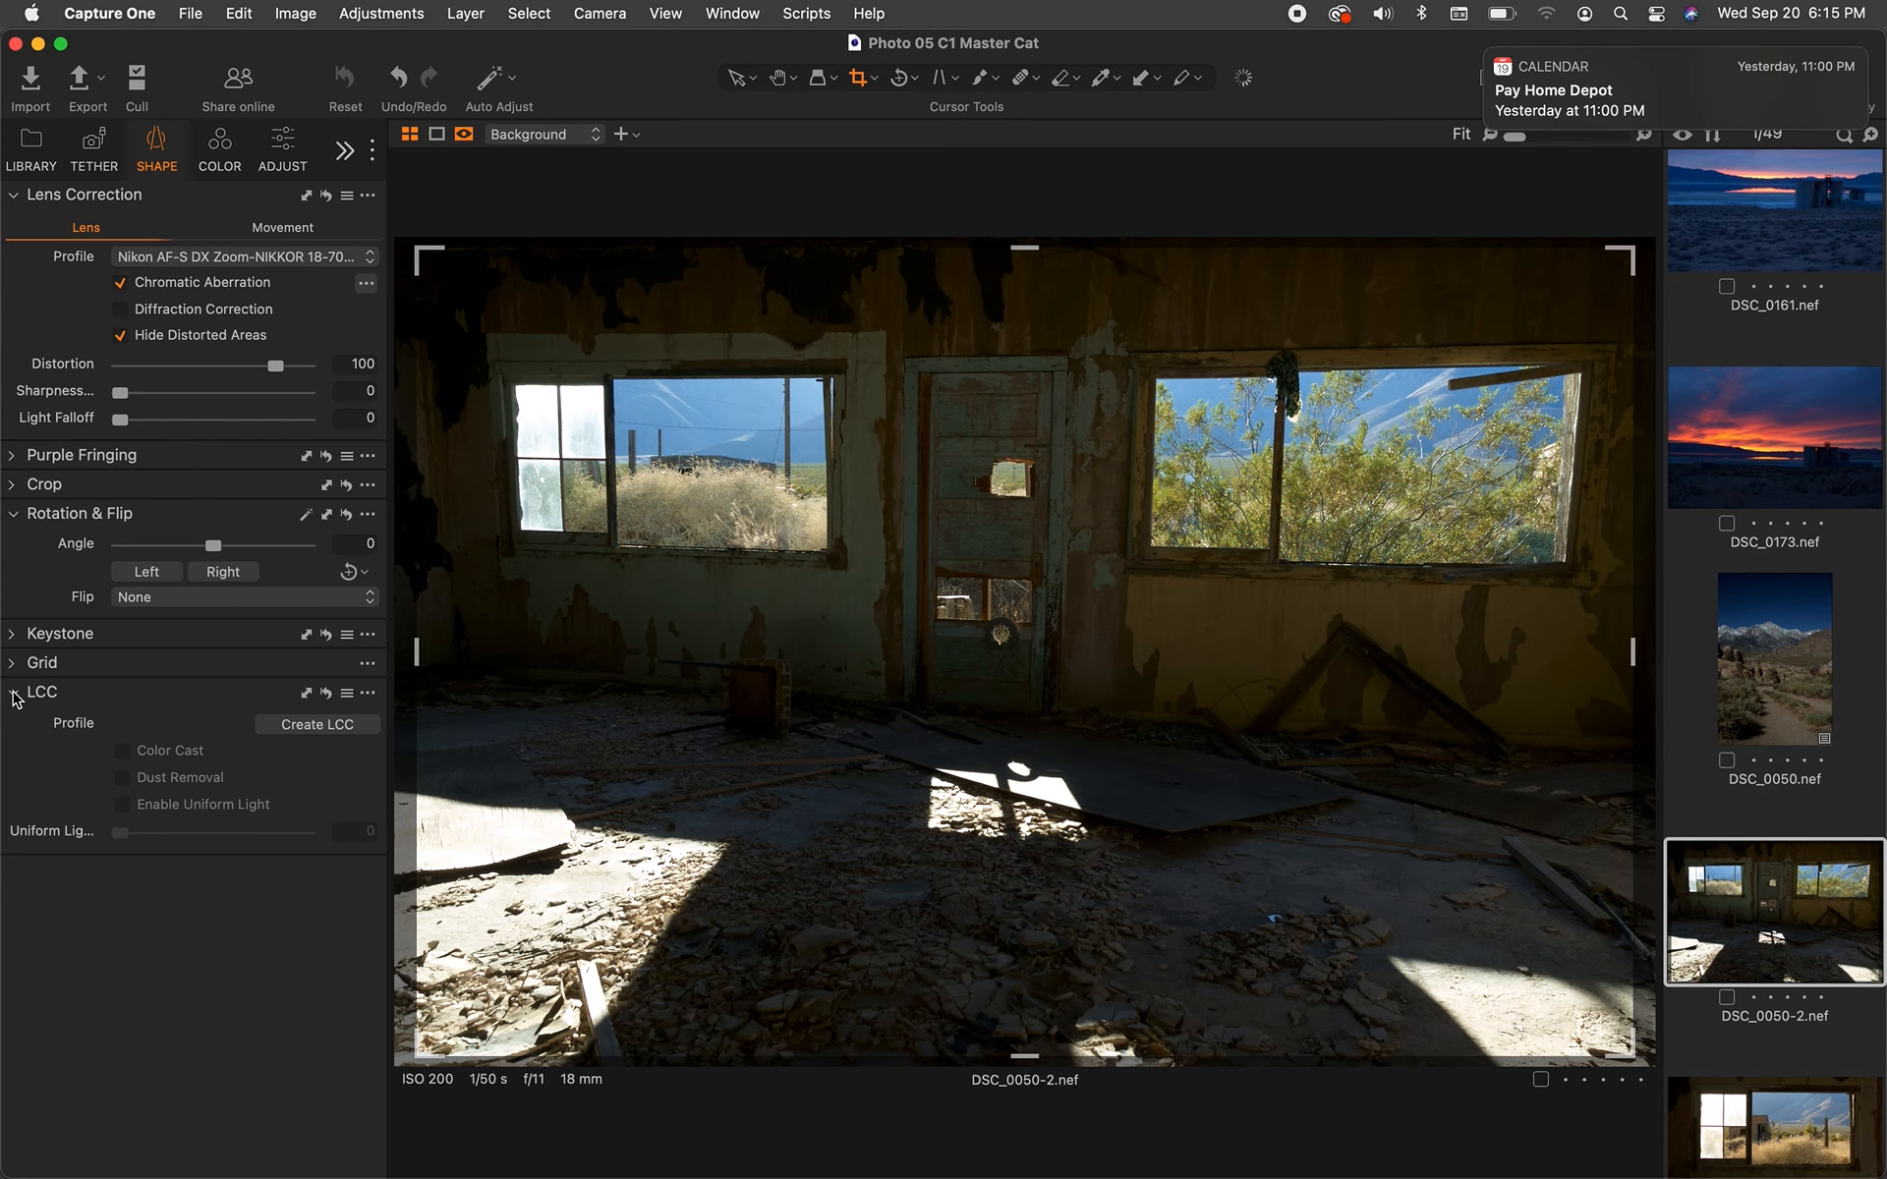
{"action": "left_click", "coordinate": [14, 695]}
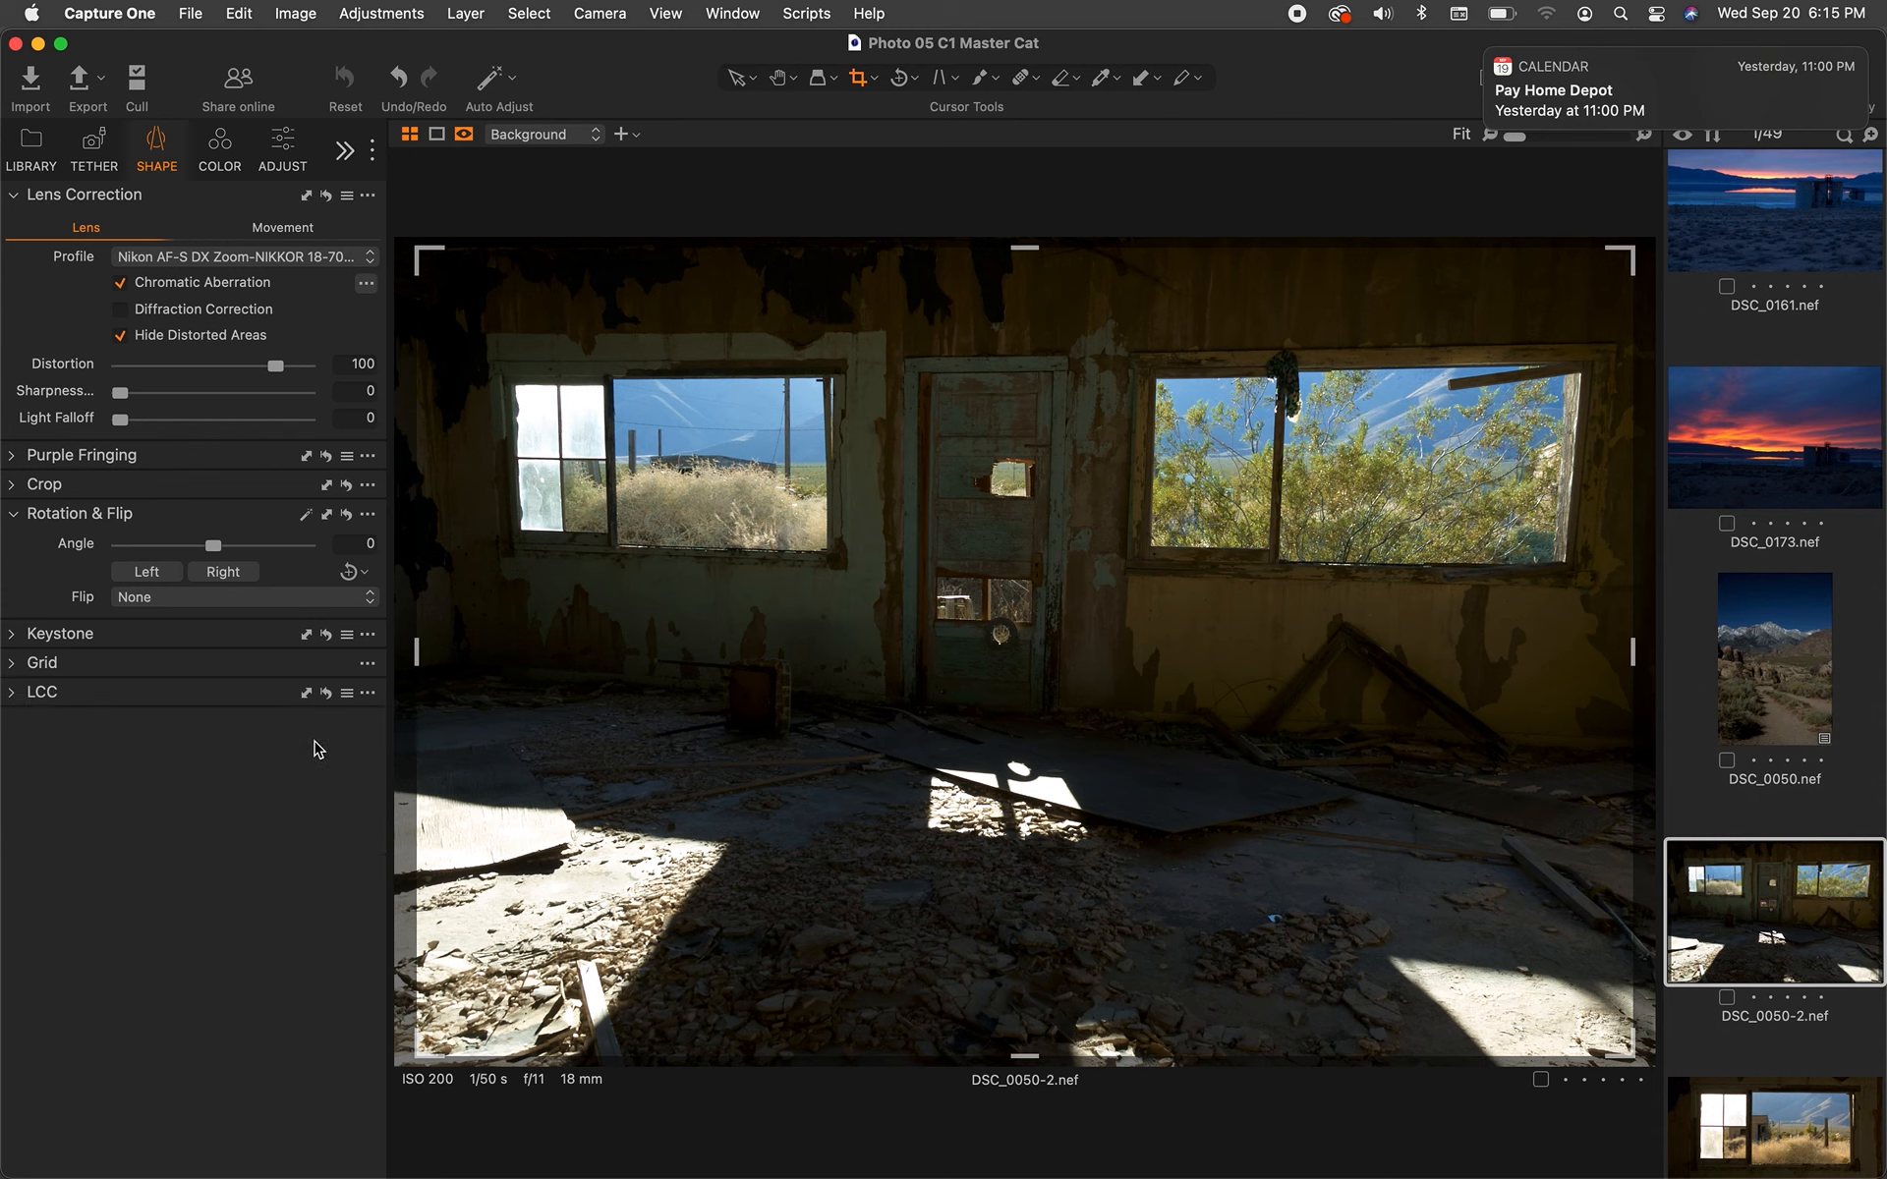
- Look over the Color tools, viewing the White Balance description and settings, and leave White Balance and Base Characteristics collapsed
{"action": "left_click", "coordinate": [218, 128]}
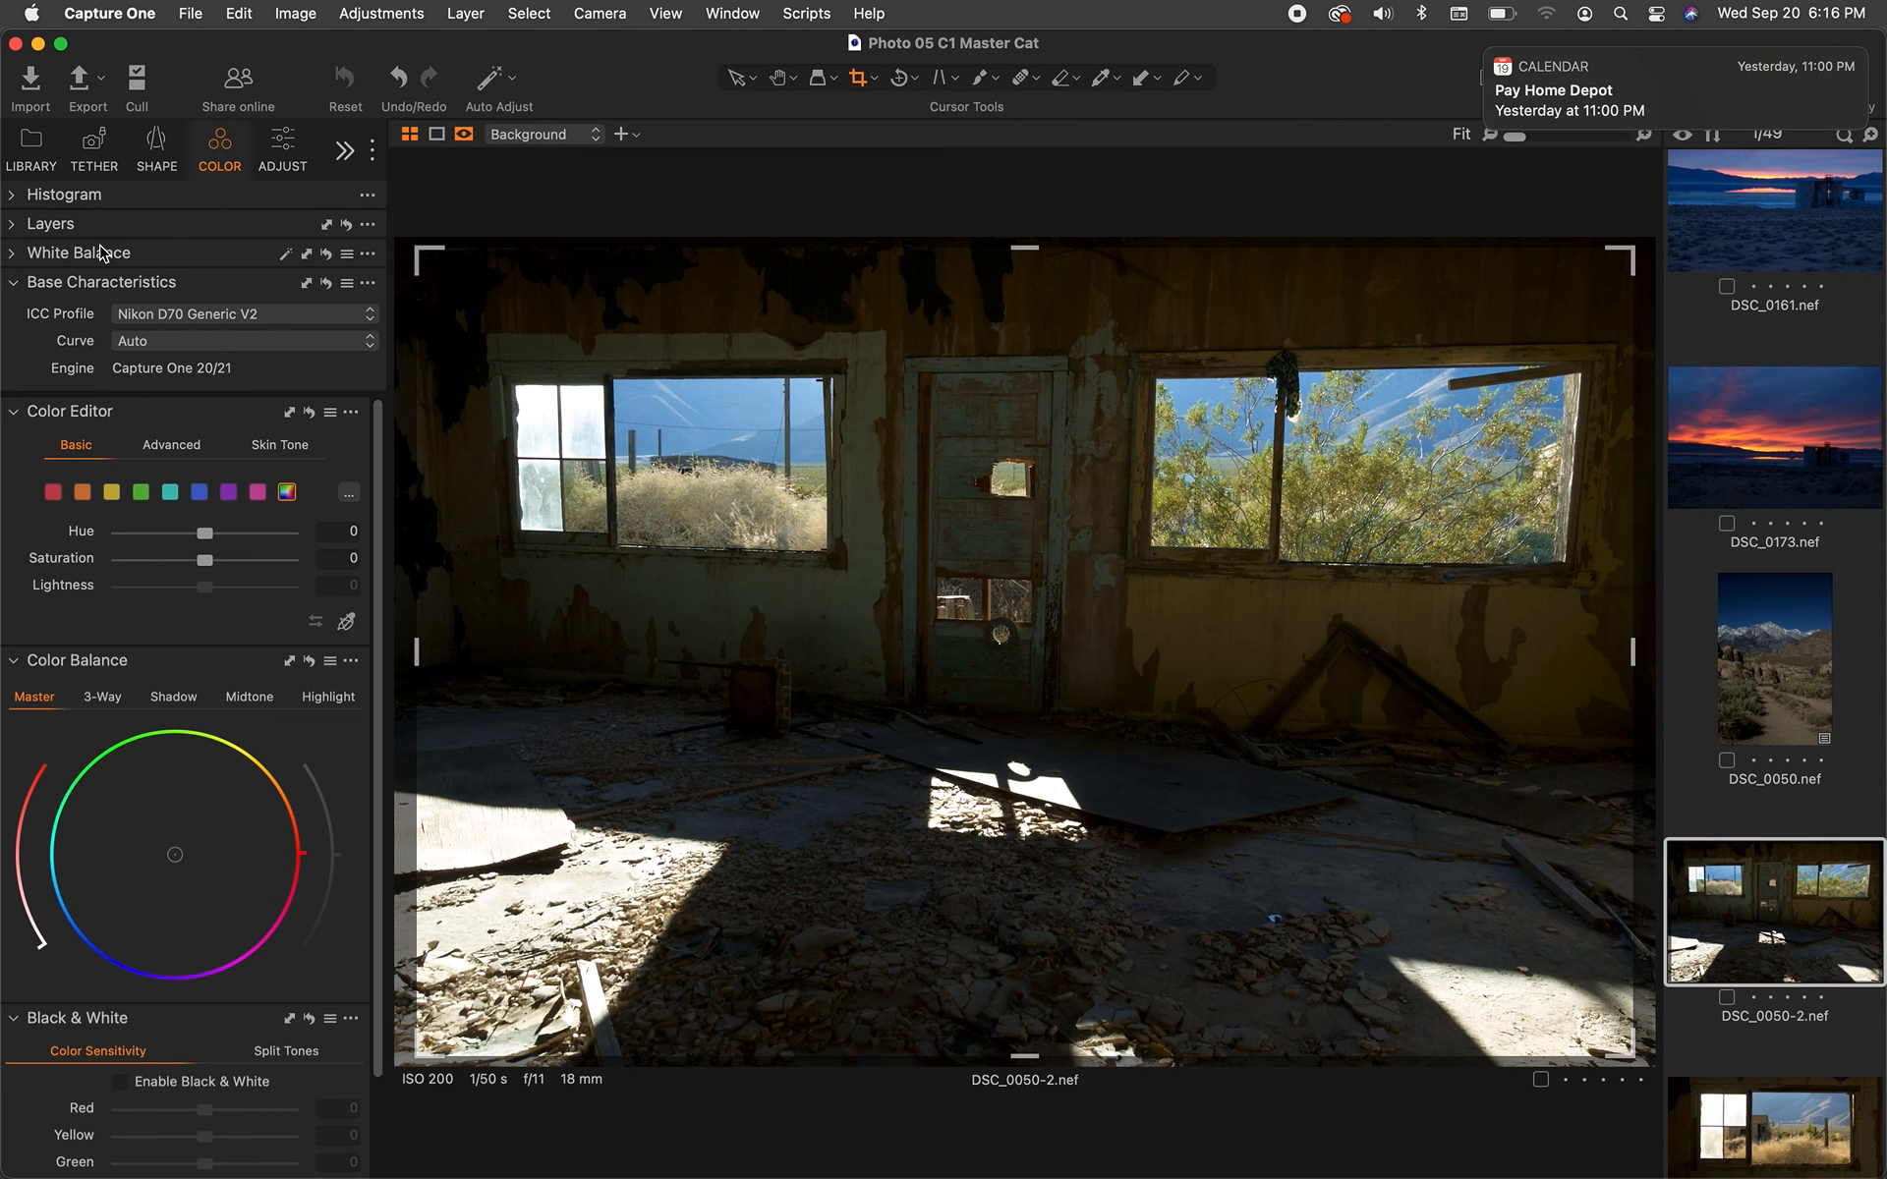
{"action": "mouse_move", "coordinate": [101, 254]}
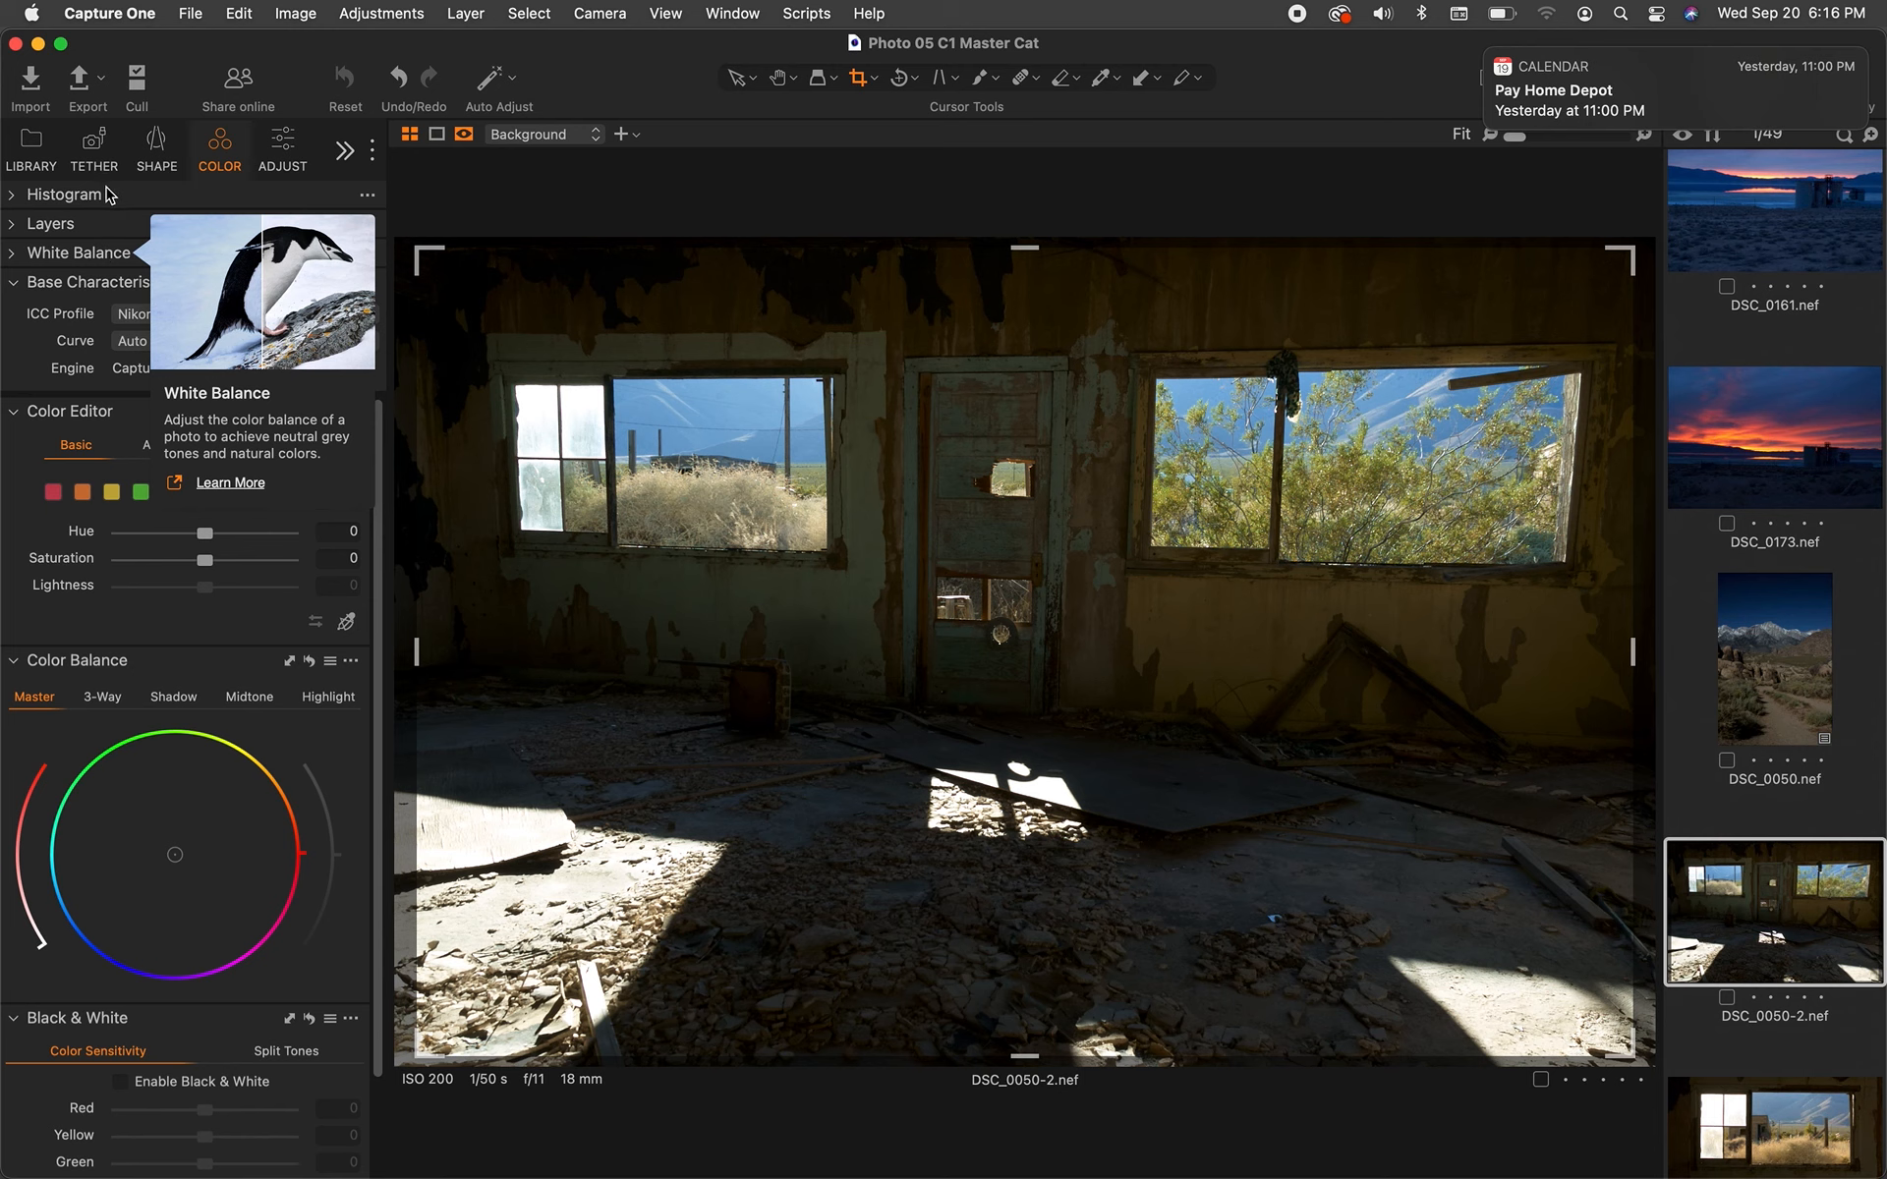
{"action": "left_click", "coordinate": [13, 257]}
{"action": "left_click", "coordinate": [12, 257]}
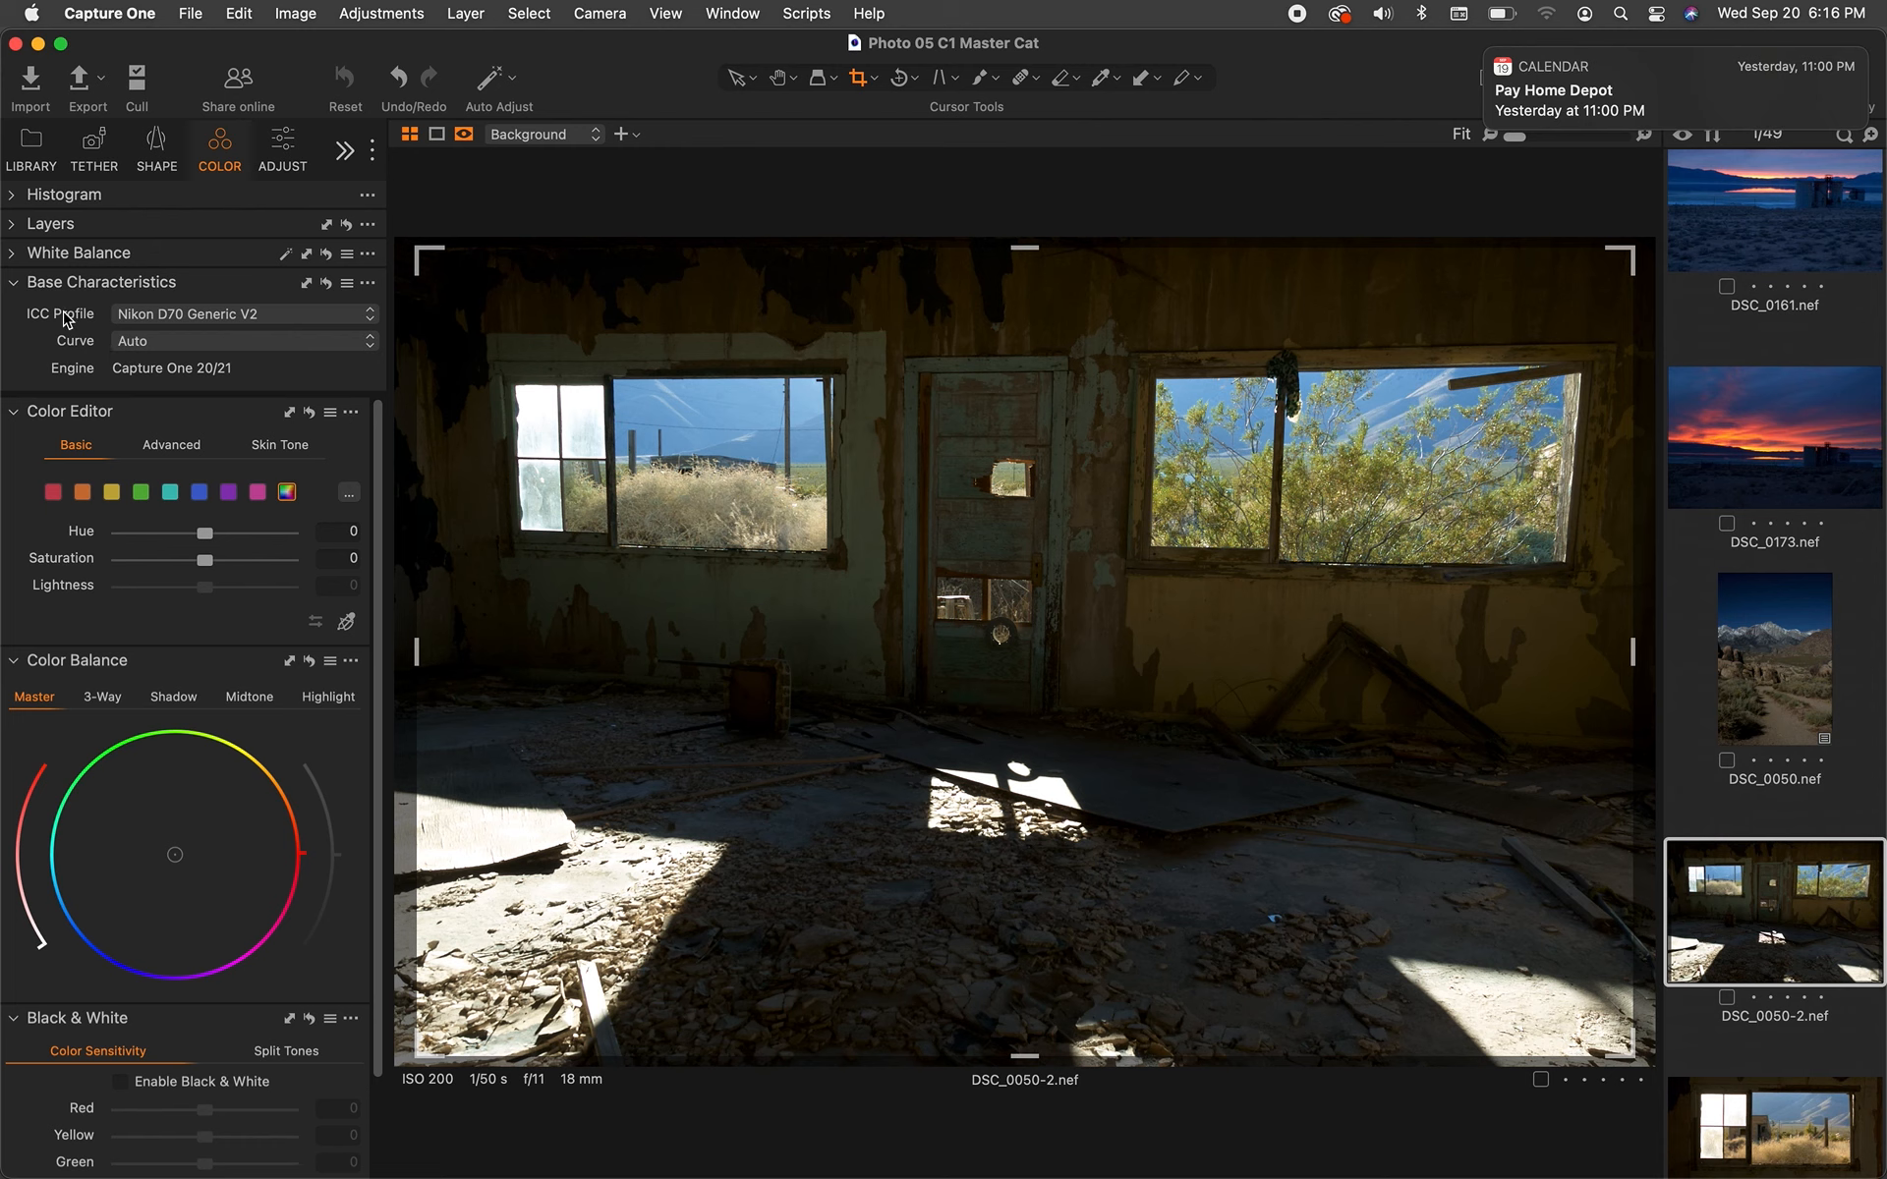
{"action": "left_click", "coordinate": [13, 286]}
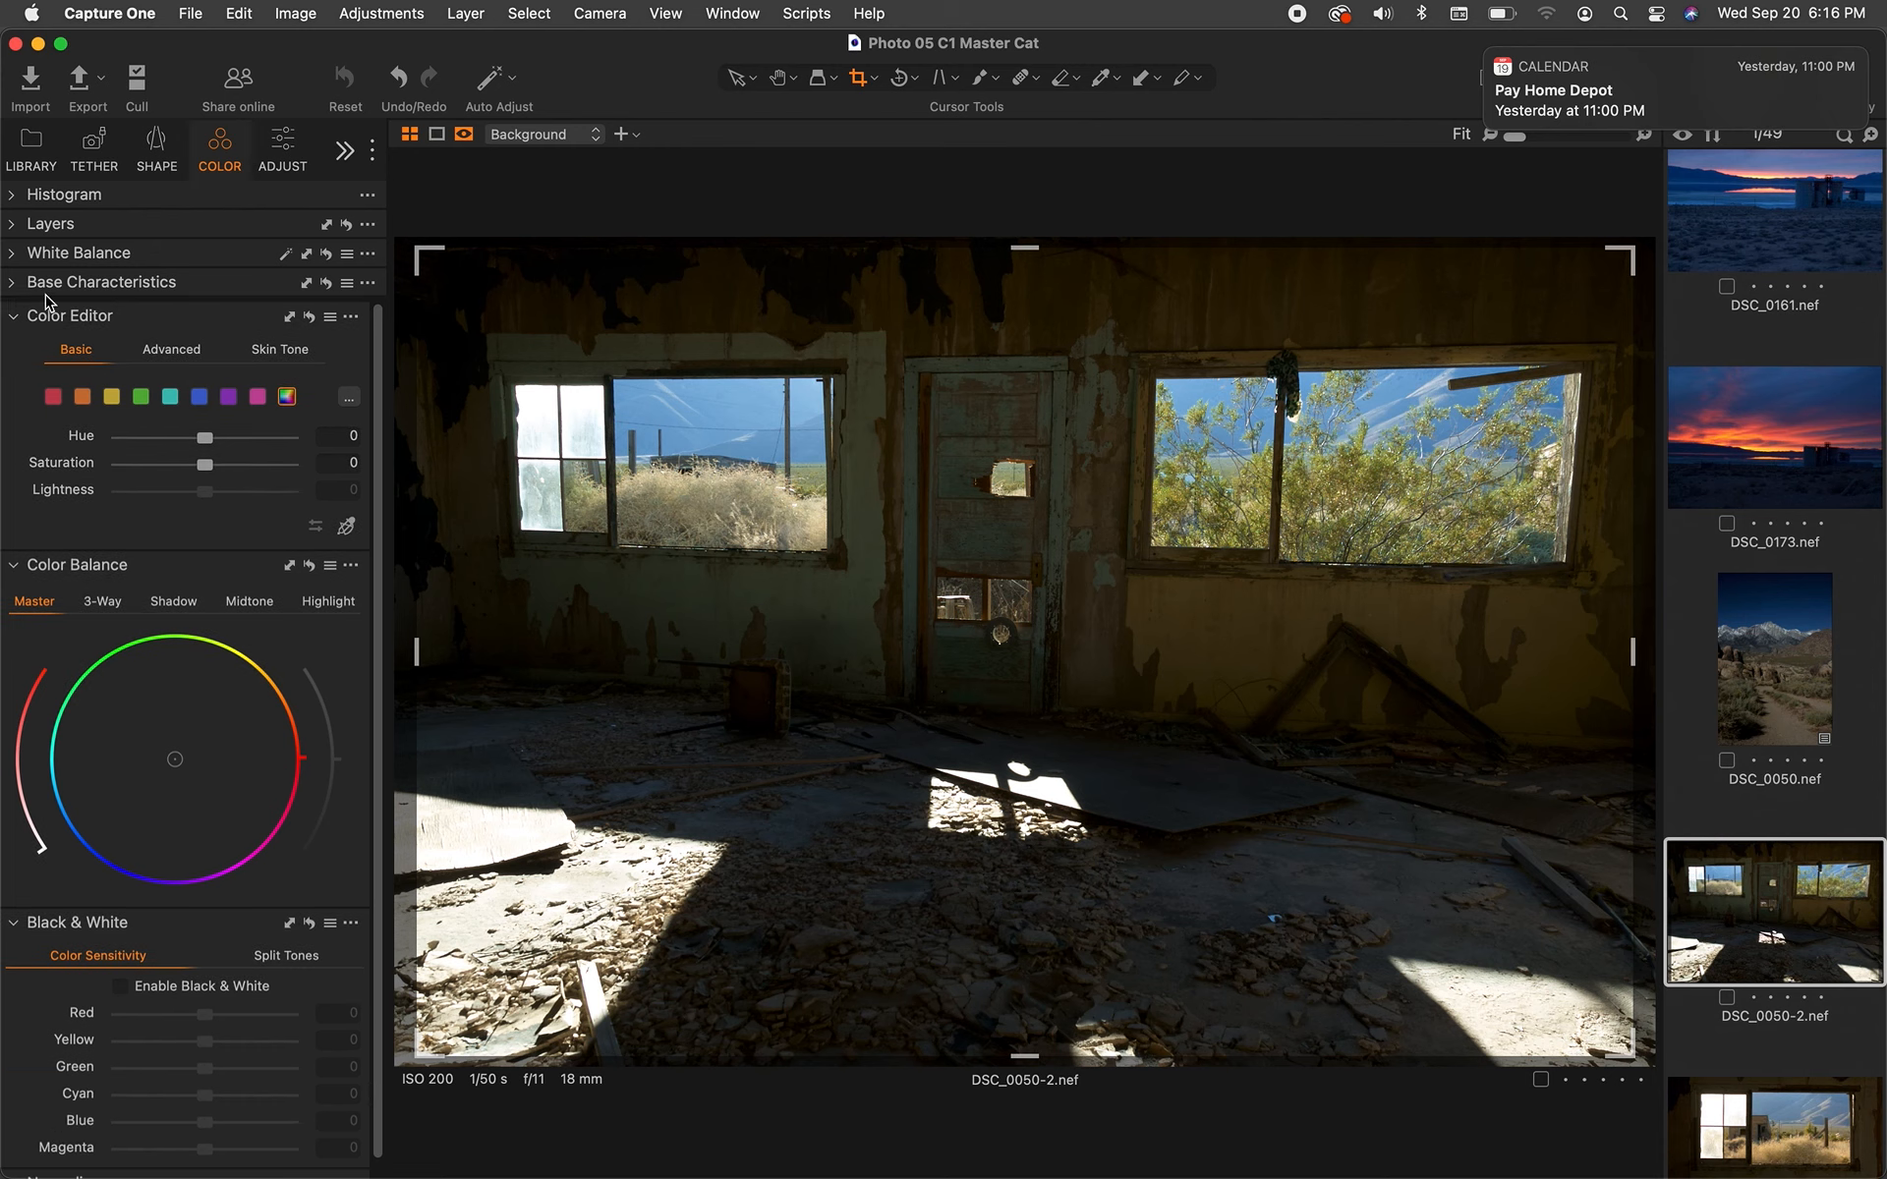
- View the Color Editor's Advanced and Skin Tone controls and collapse the tool
{"action": "left_click", "coordinate": [172, 351]}
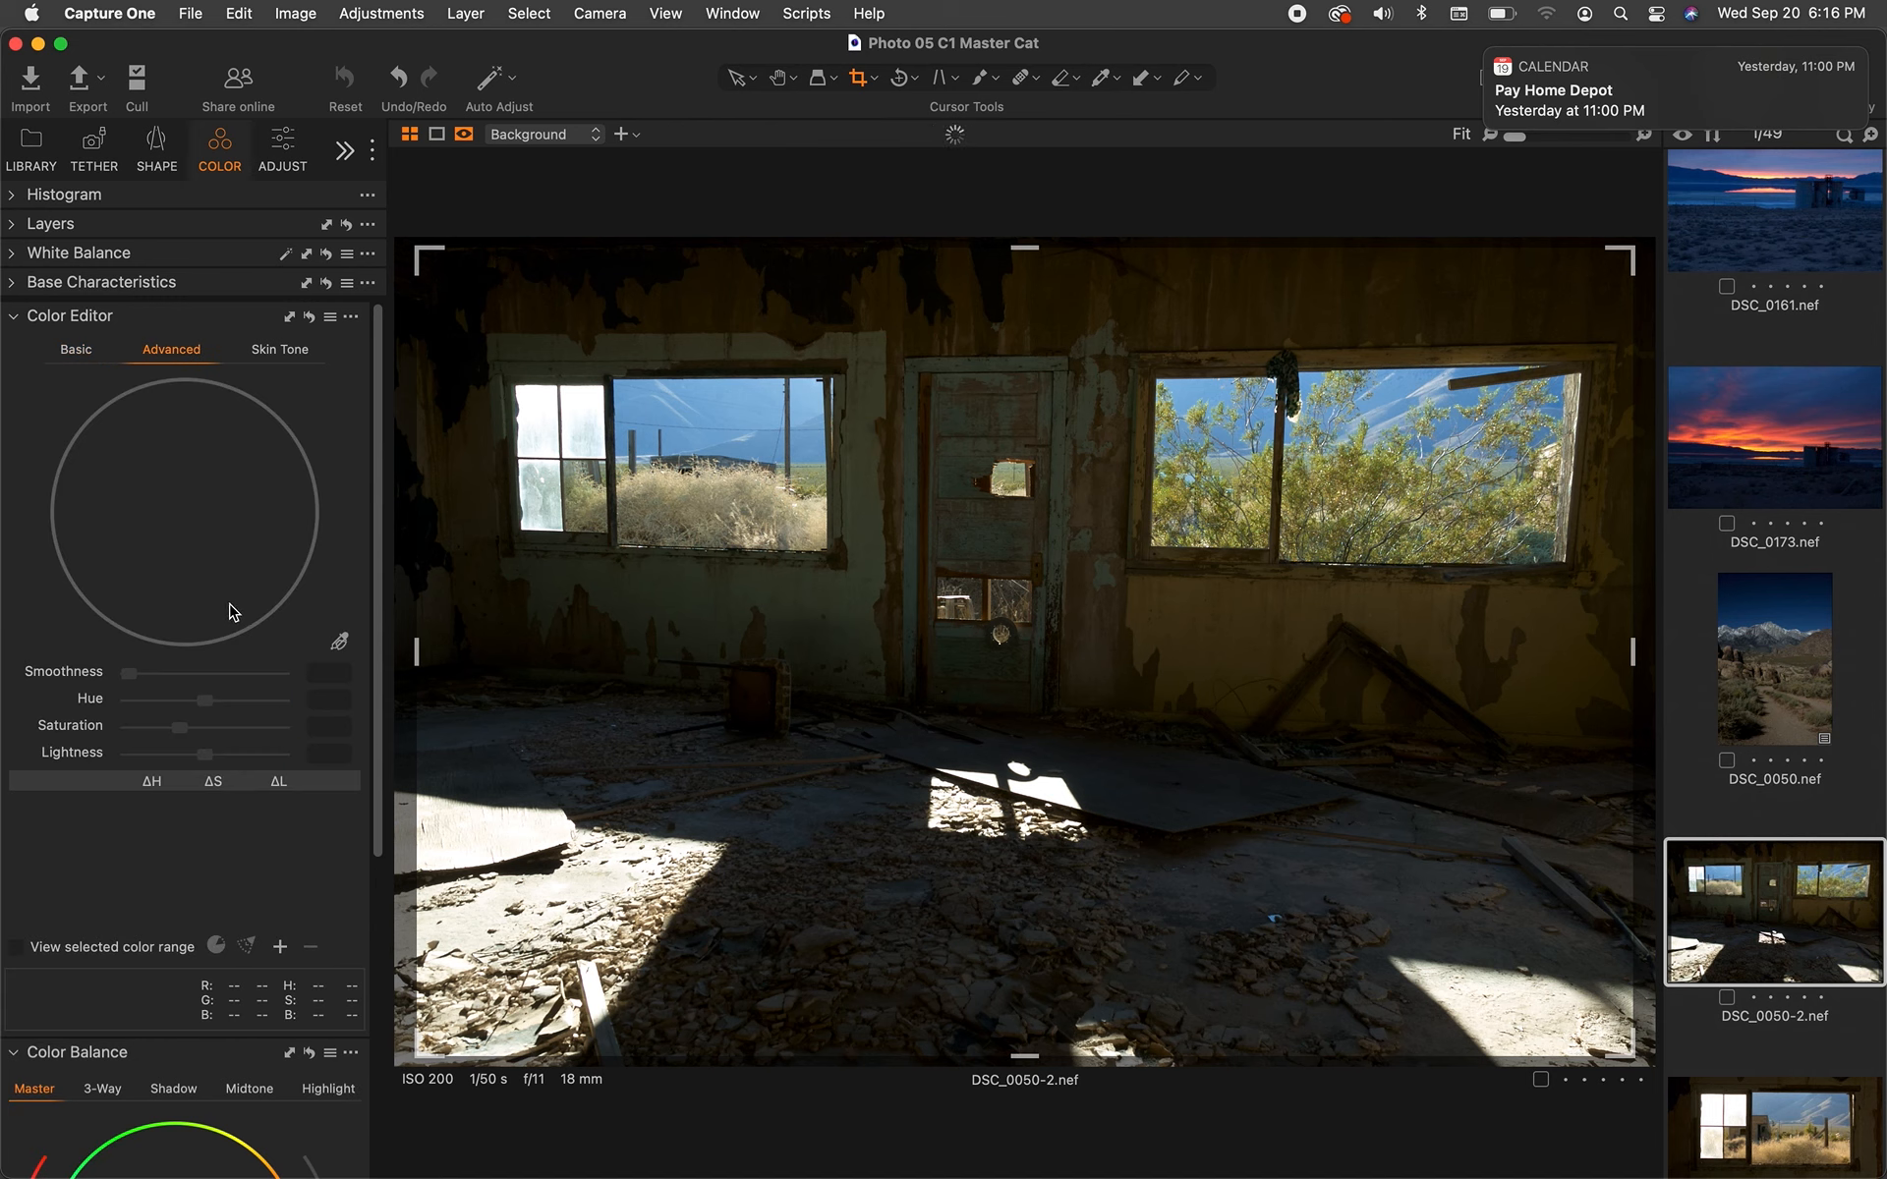
{"action": "left_click", "coordinate": [290, 350]}
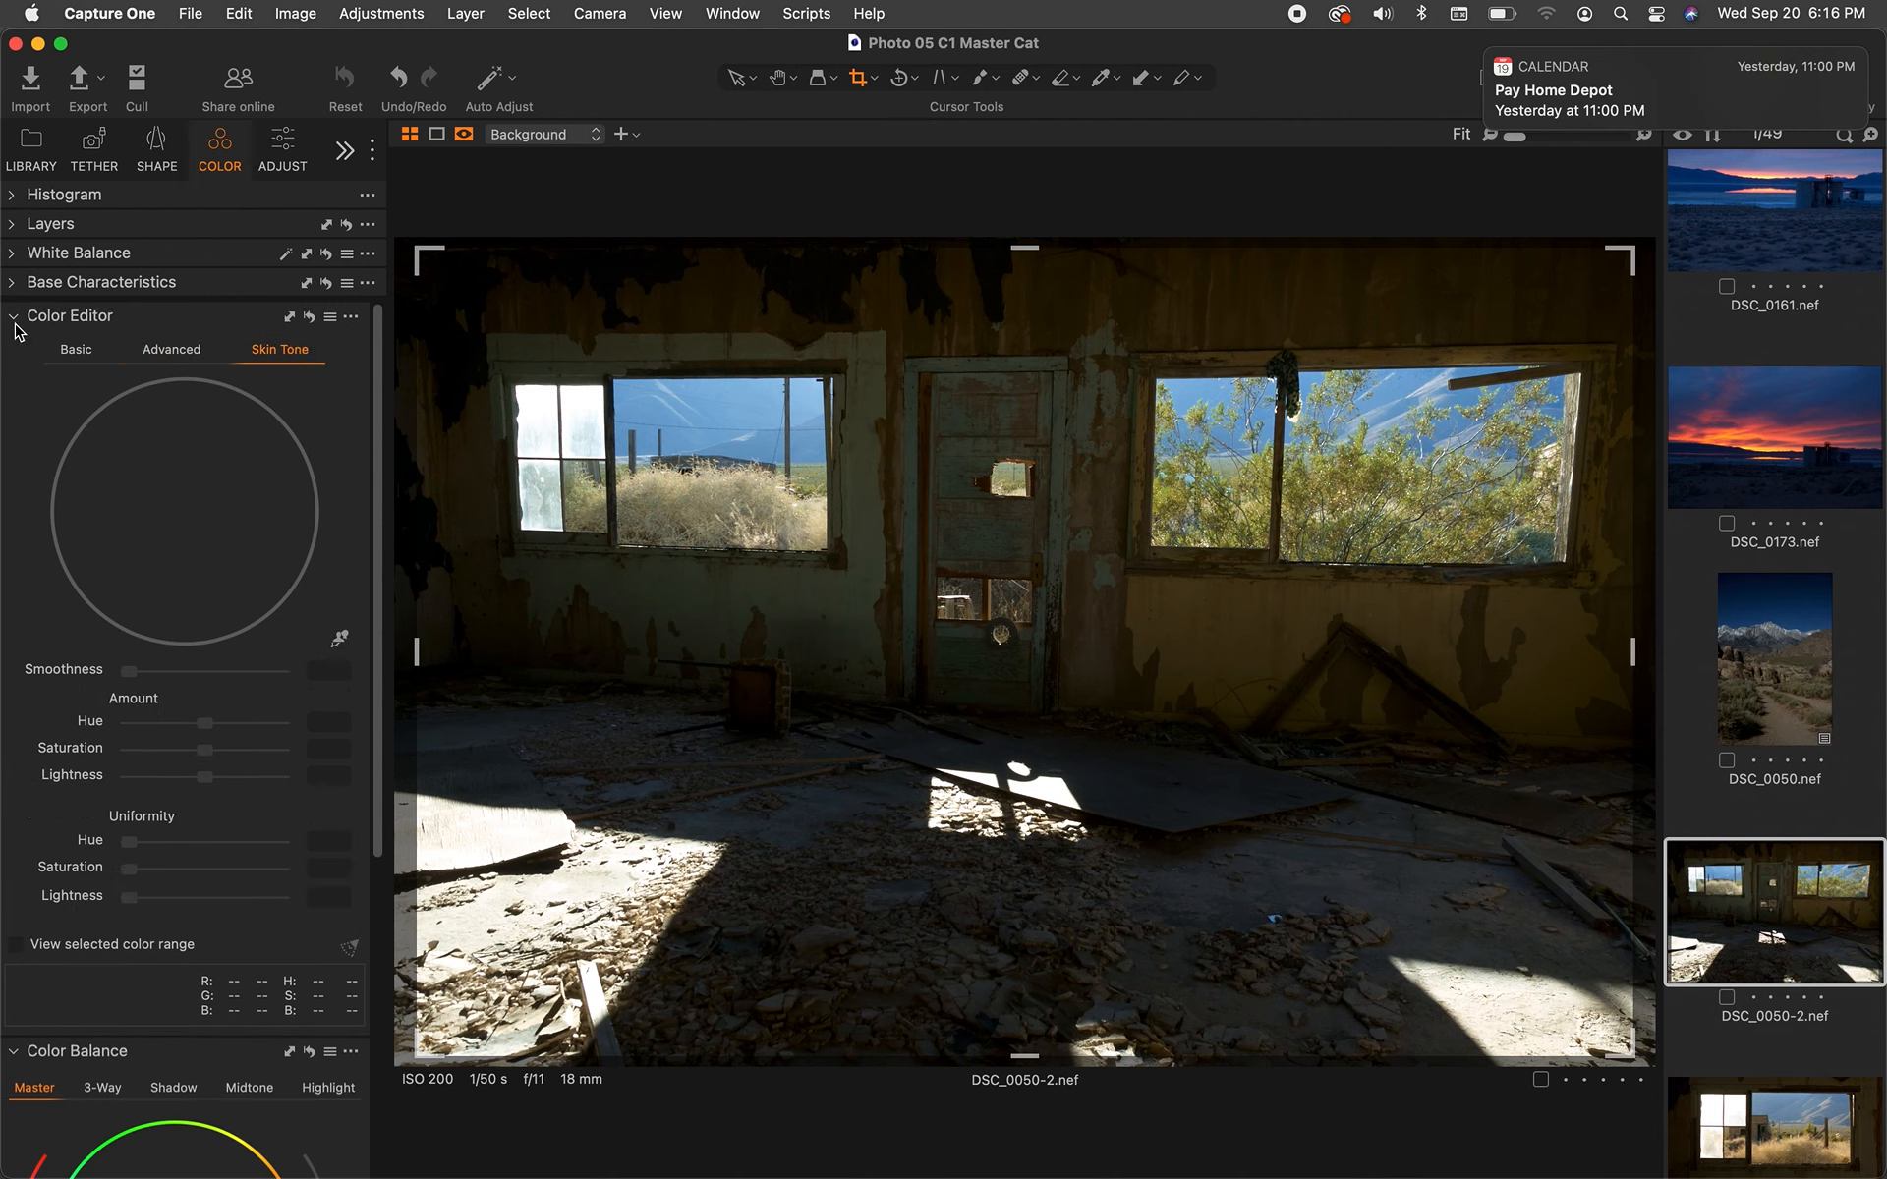
{"action": "left_click", "coordinate": [12, 316]}
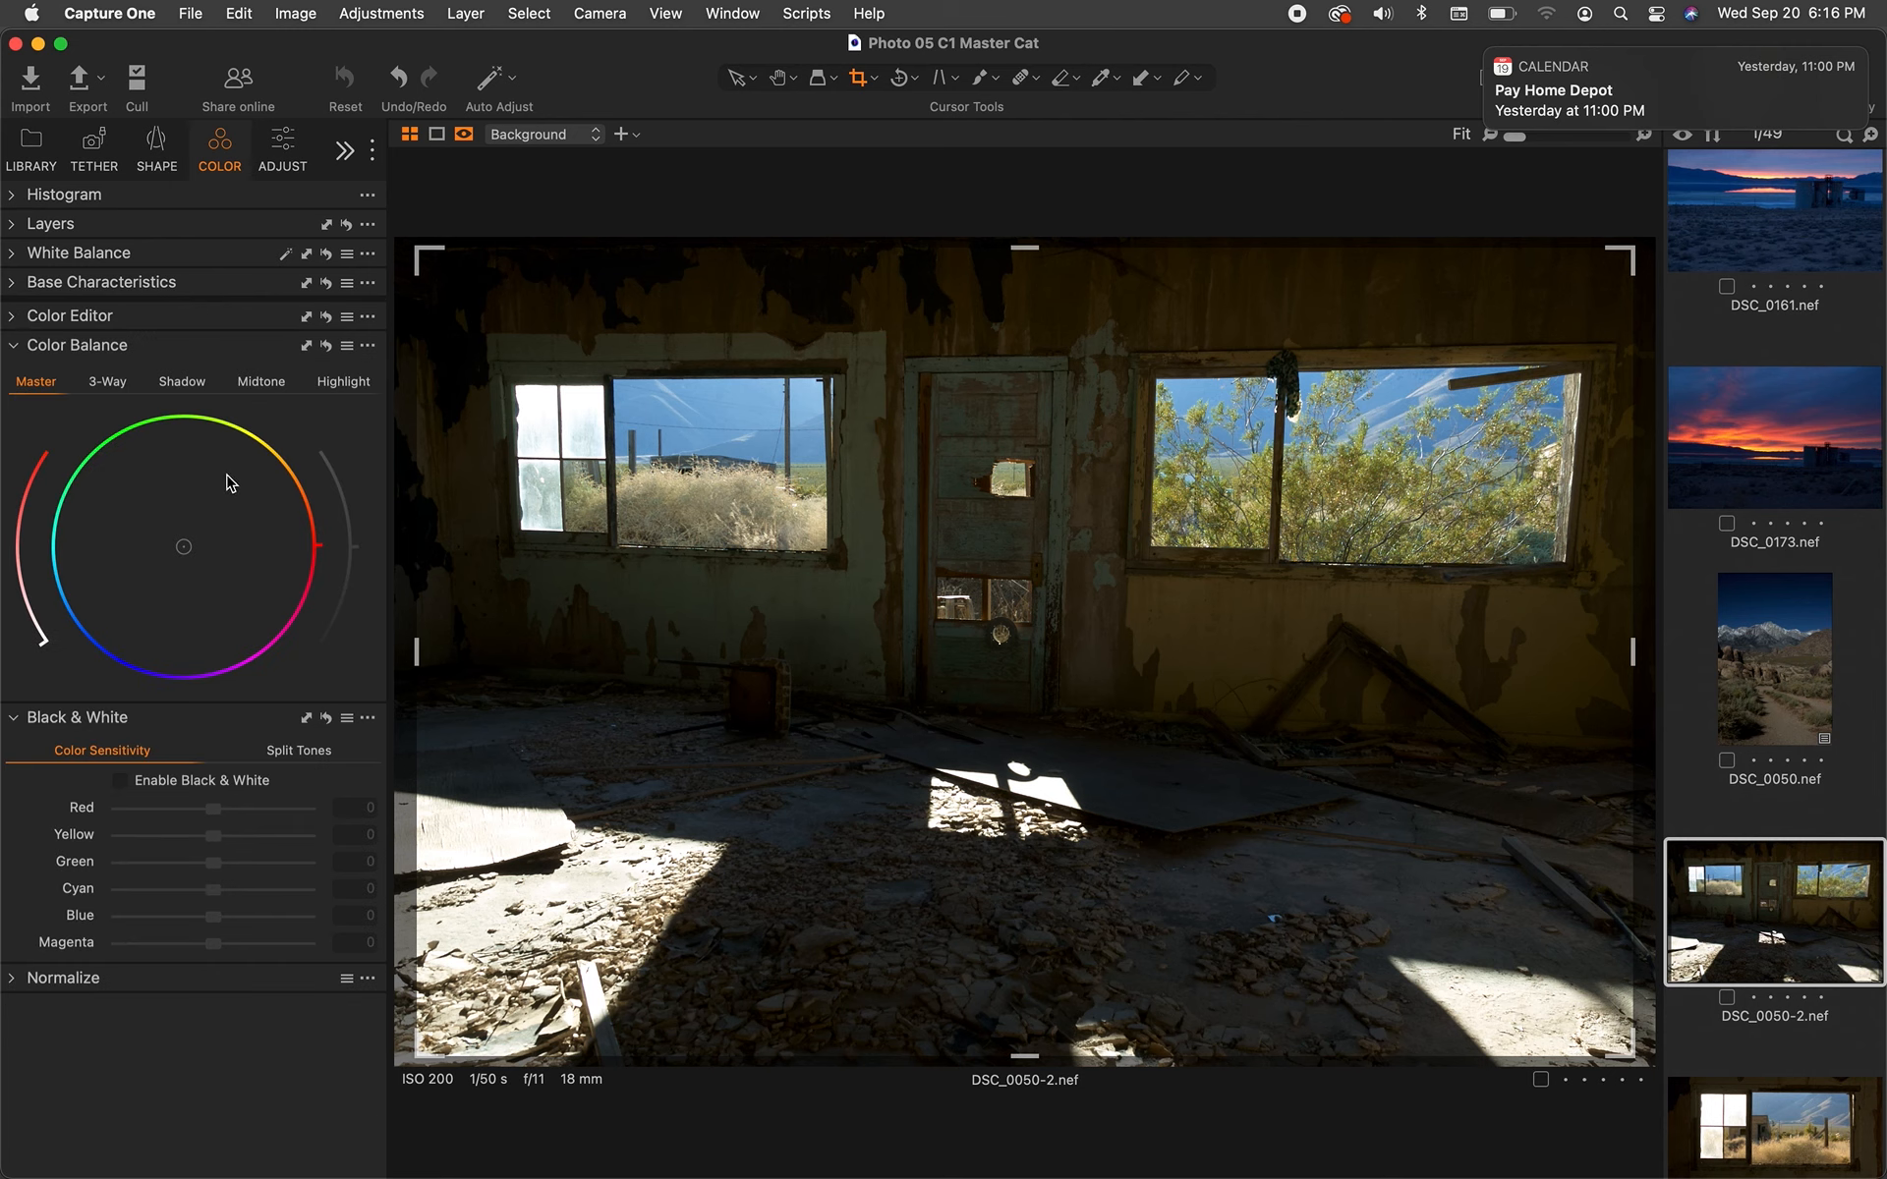
- View the Color Balance wheels for 3-Way, Shadow, Midtone and Highlight, leaving the tool collapsed
{"action": "left_click", "coordinate": [106, 387]}
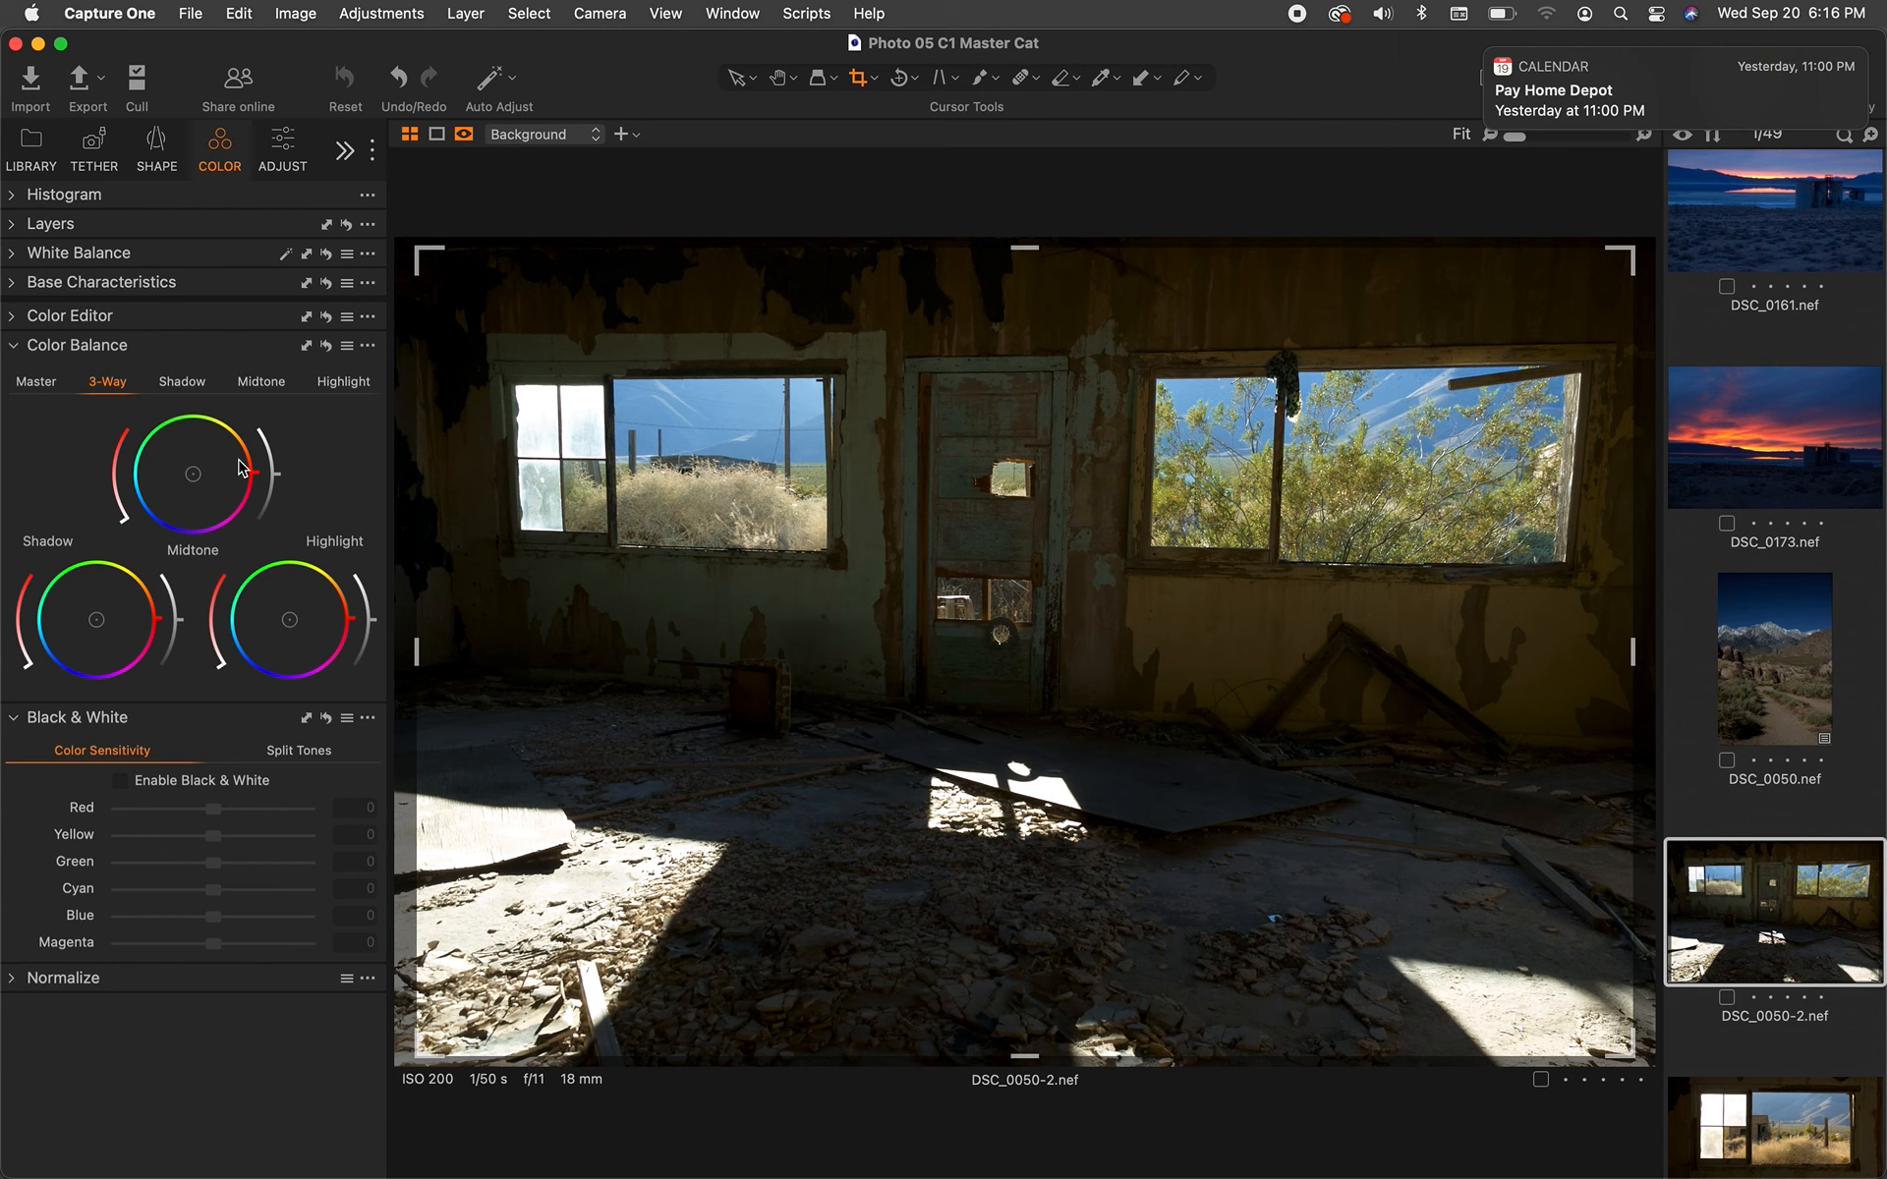
{"action": "left_click", "coordinate": [182, 382]}
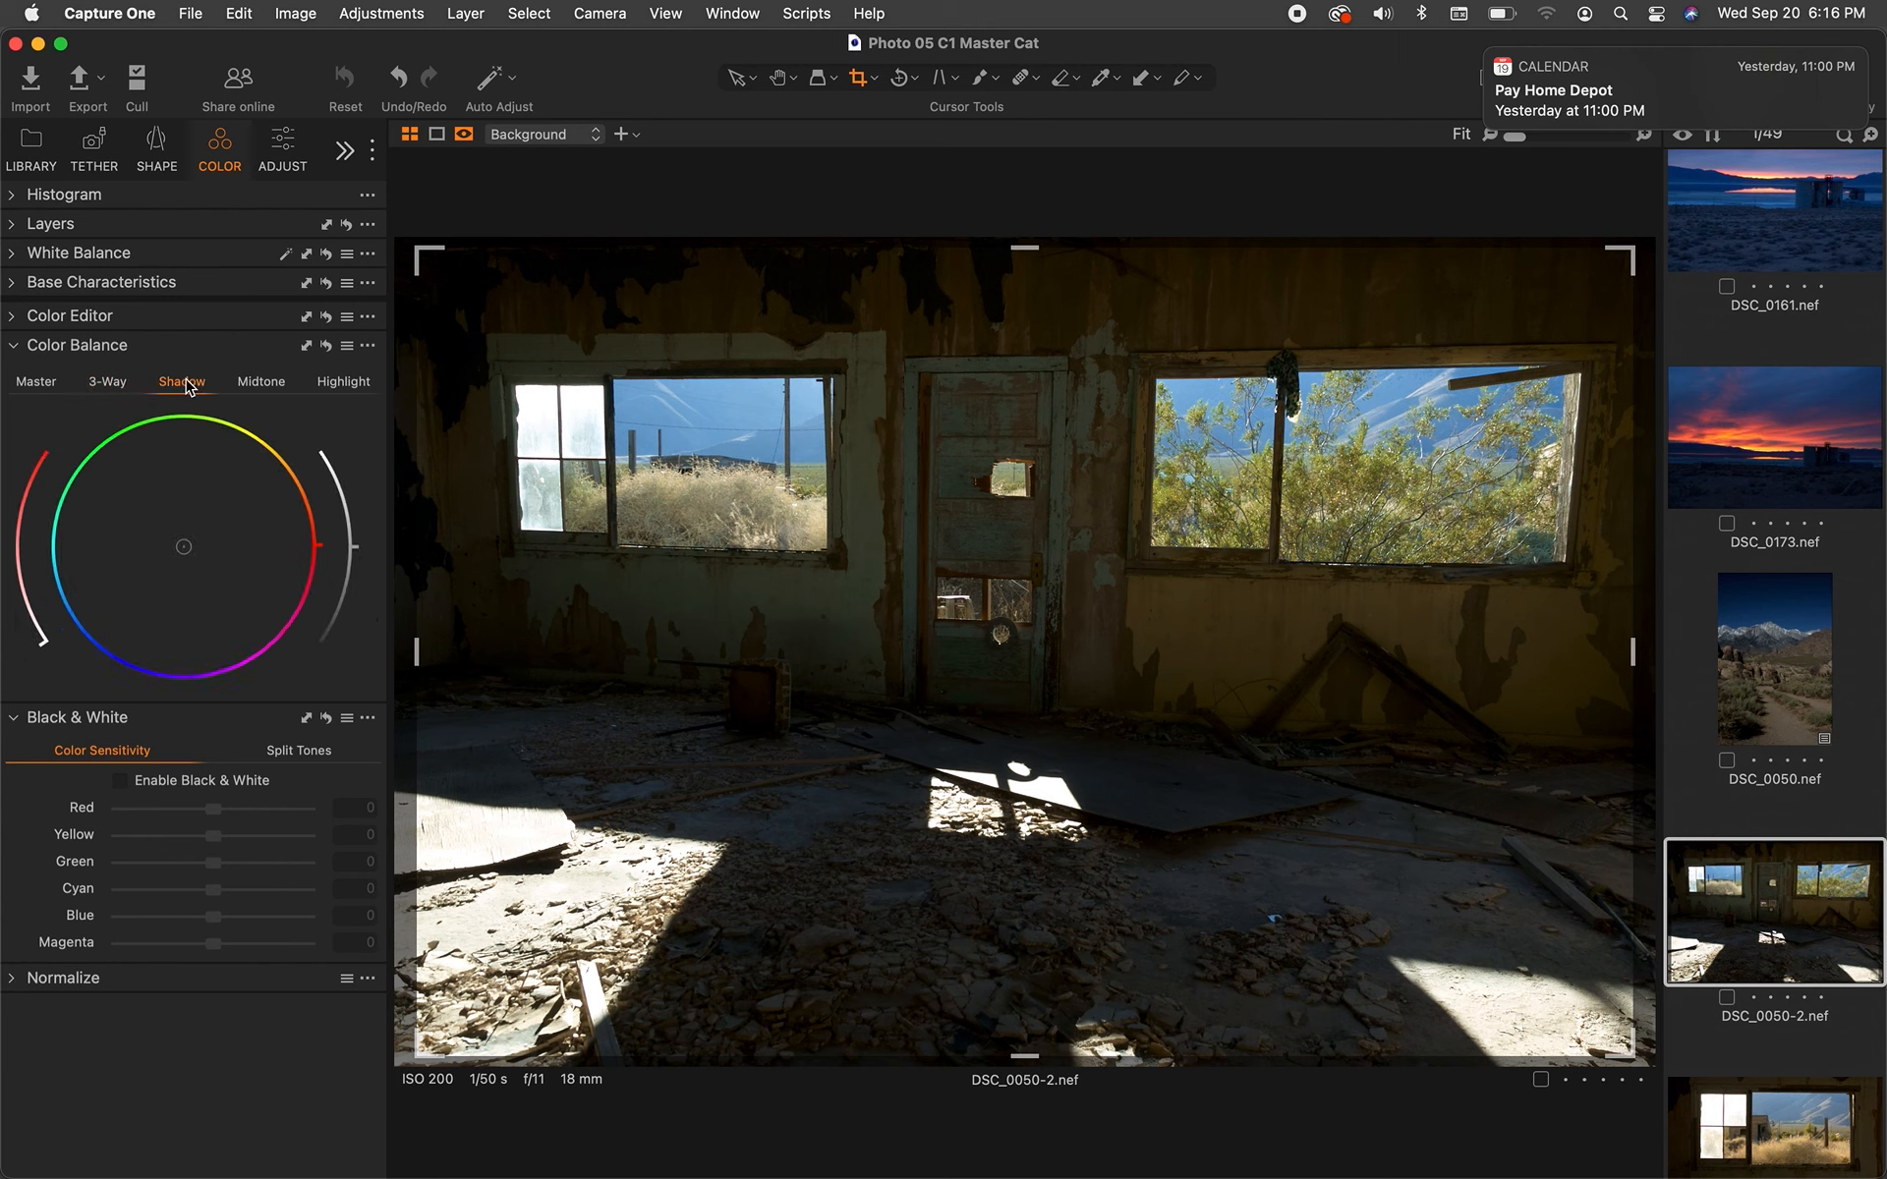
{"action": "left_click", "coordinate": [263, 387]}
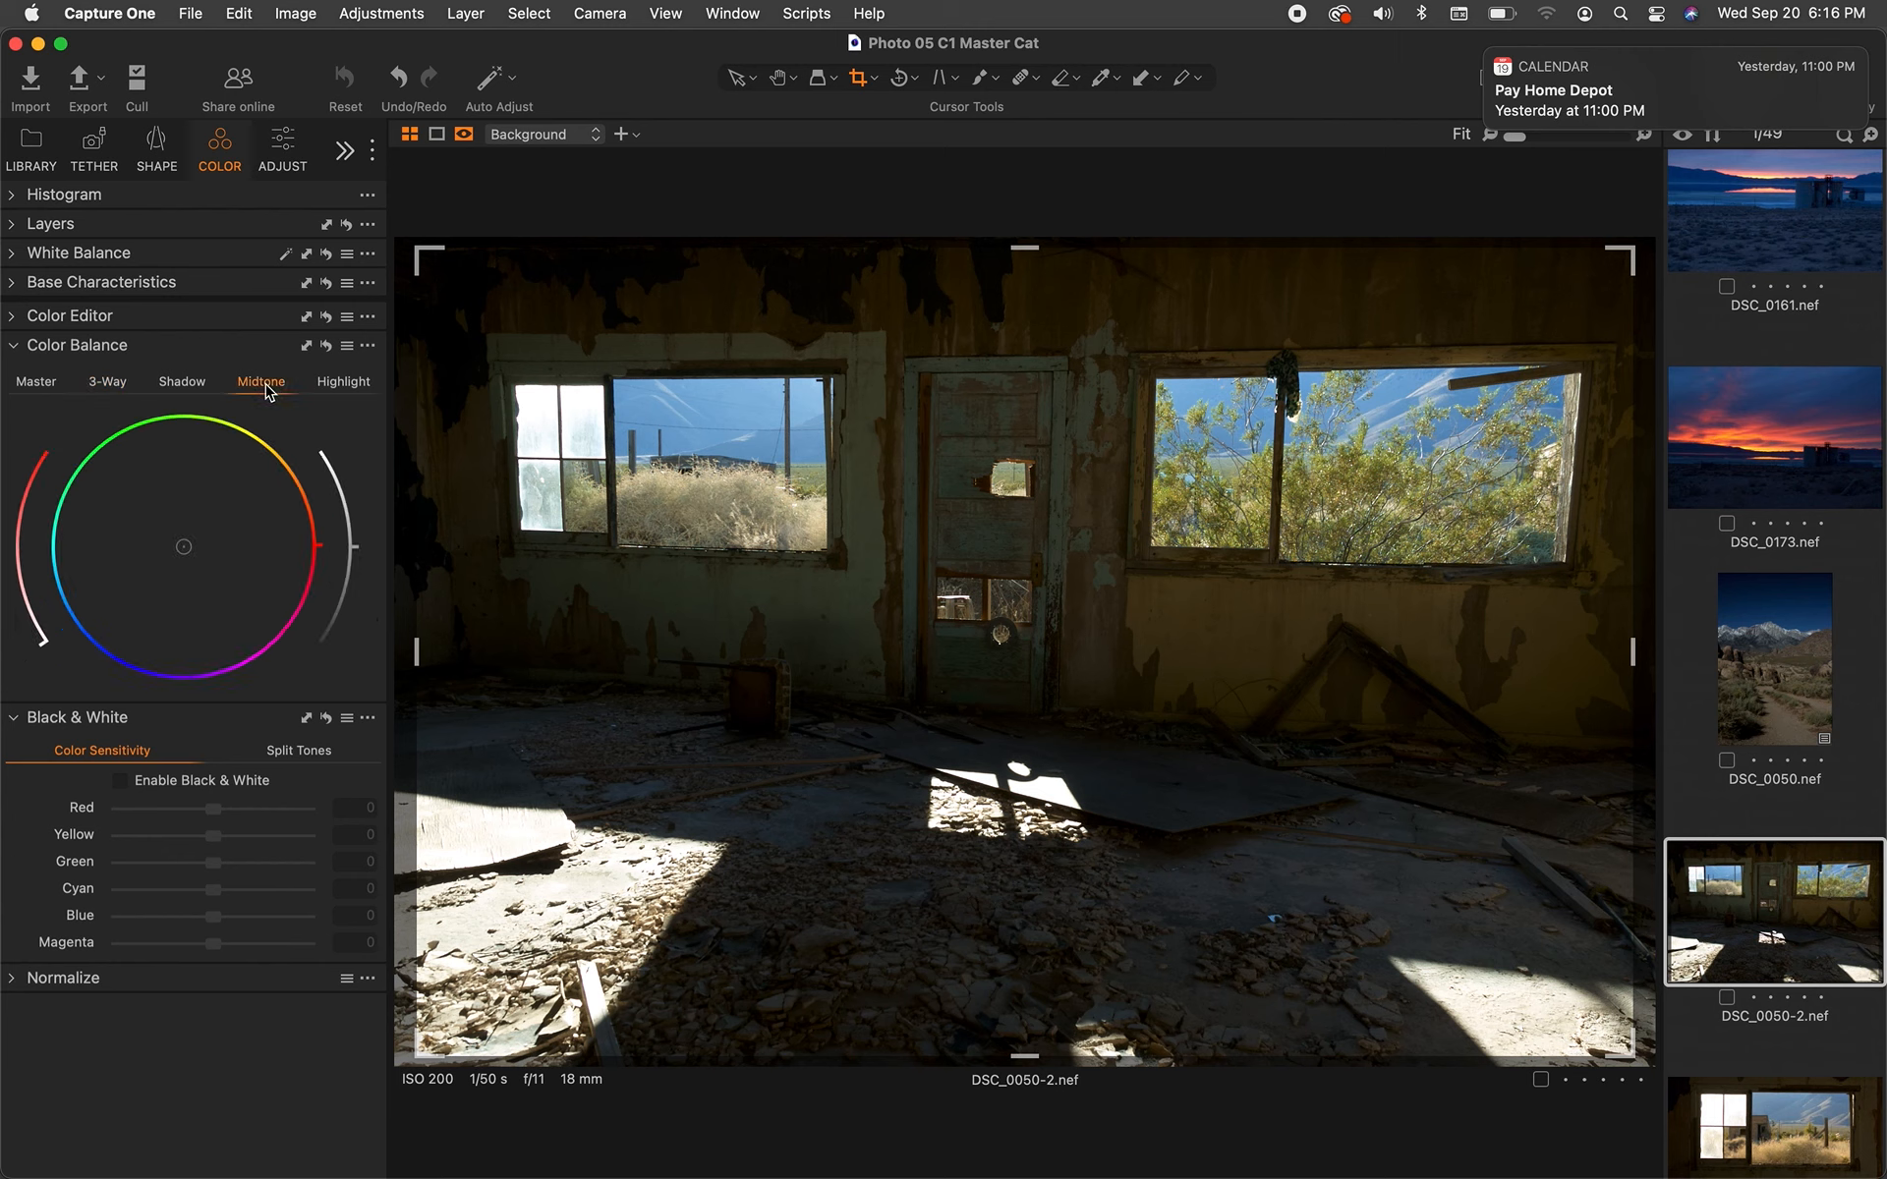
{"action": "left_click", "coordinate": [344, 390]}
{"action": "left_click", "coordinate": [189, 387]}
{"action": "left_click", "coordinate": [13, 348]}
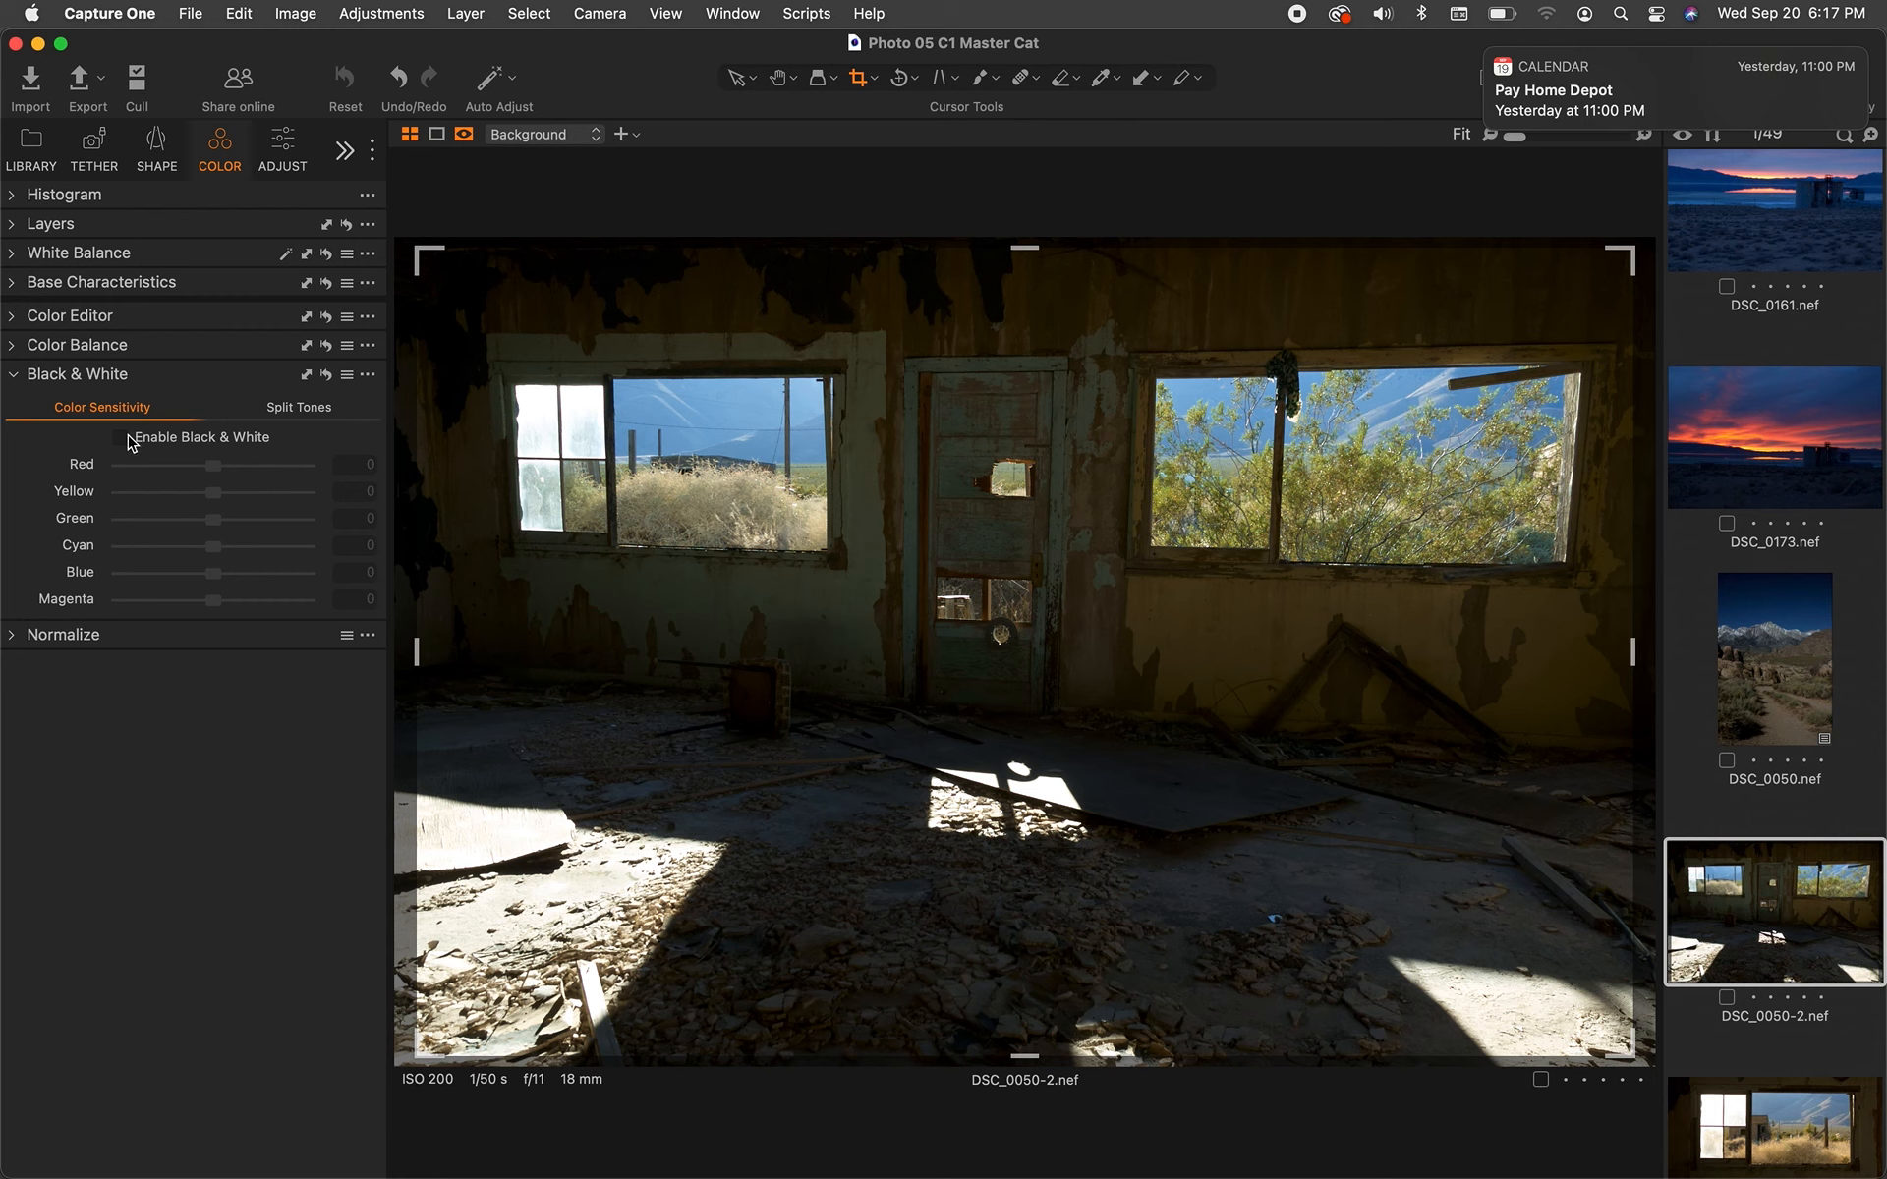
- Preview DSC_0050-2.nef in black and white, restore its color, and check the Normalize settings, leaving both tools collapsed
{"action": "left_click", "coordinate": [122, 438]}
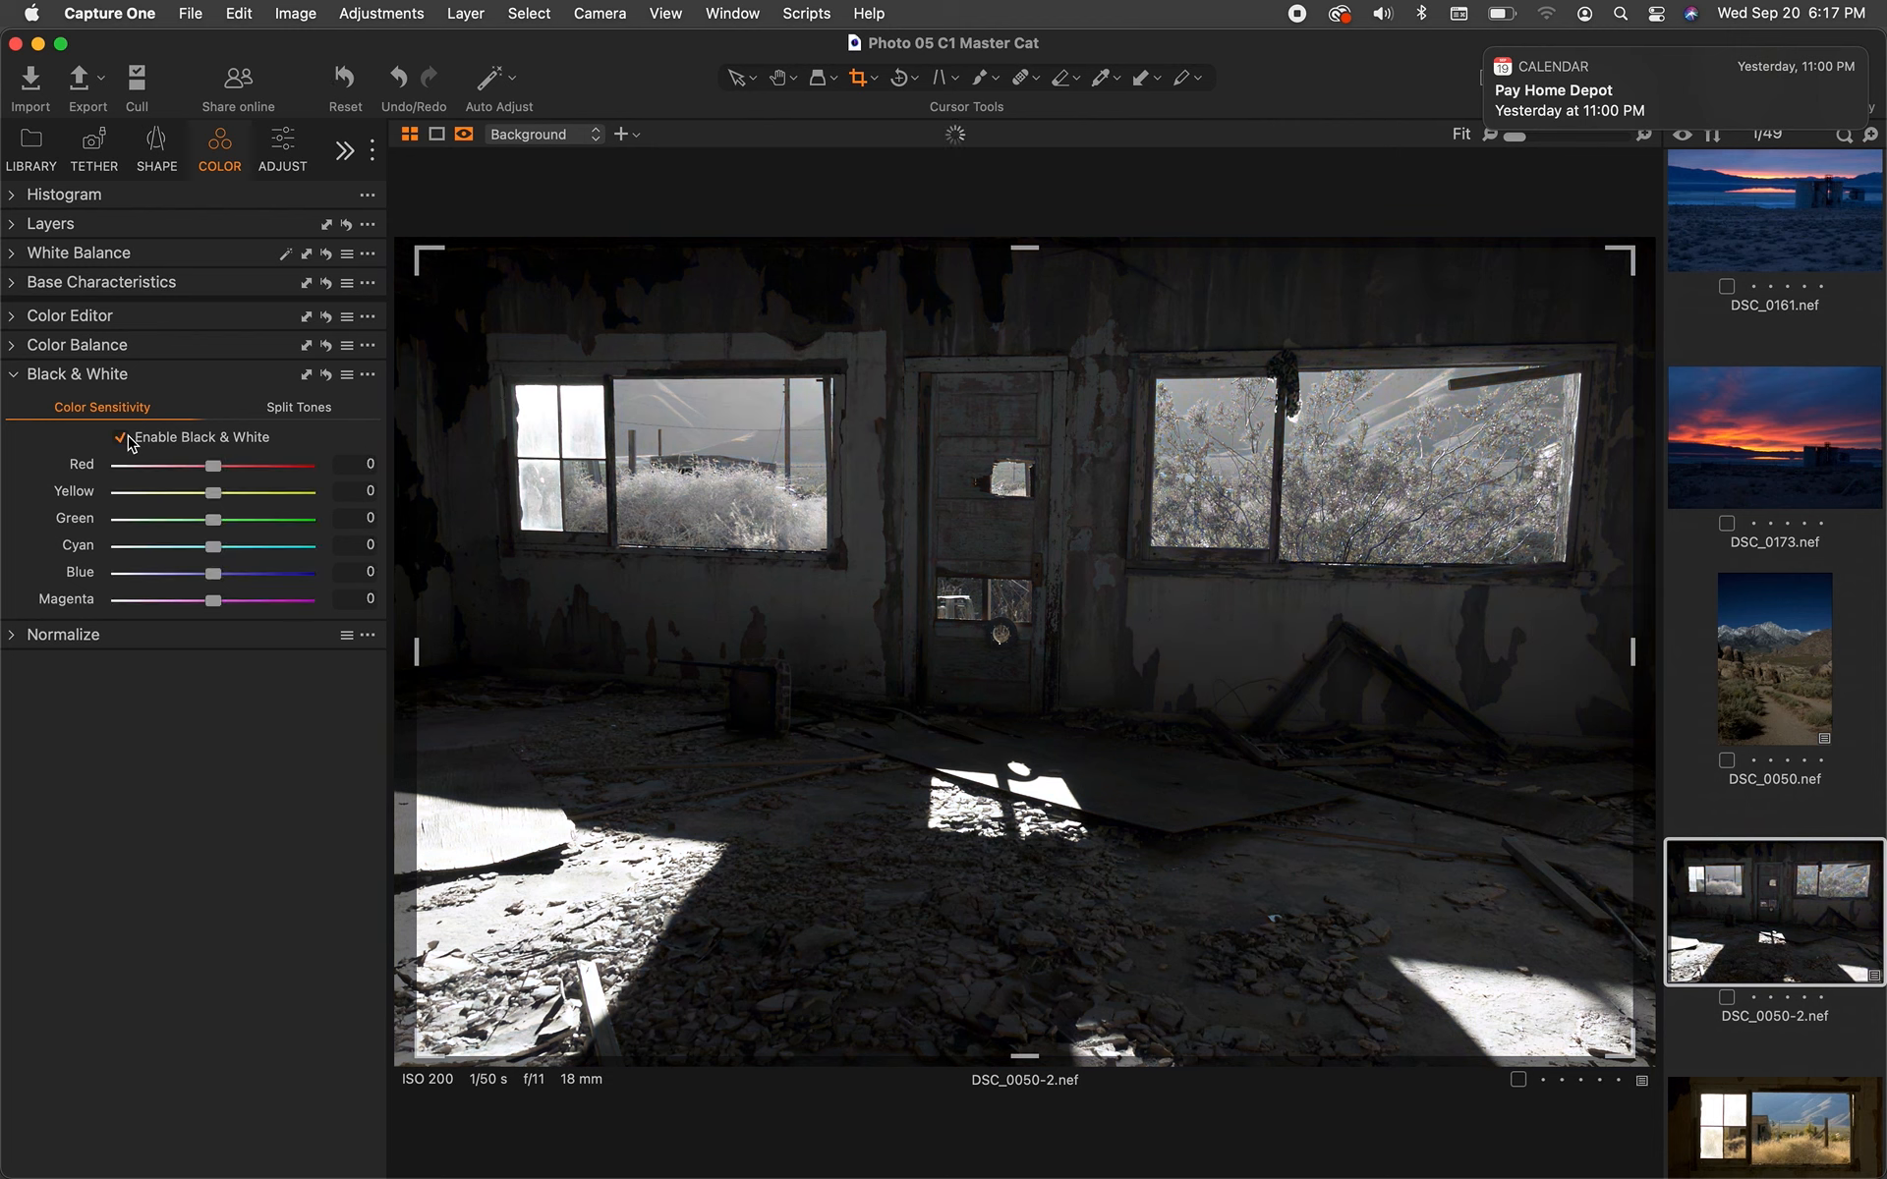
{"action": "left_click", "coordinate": [122, 439]}
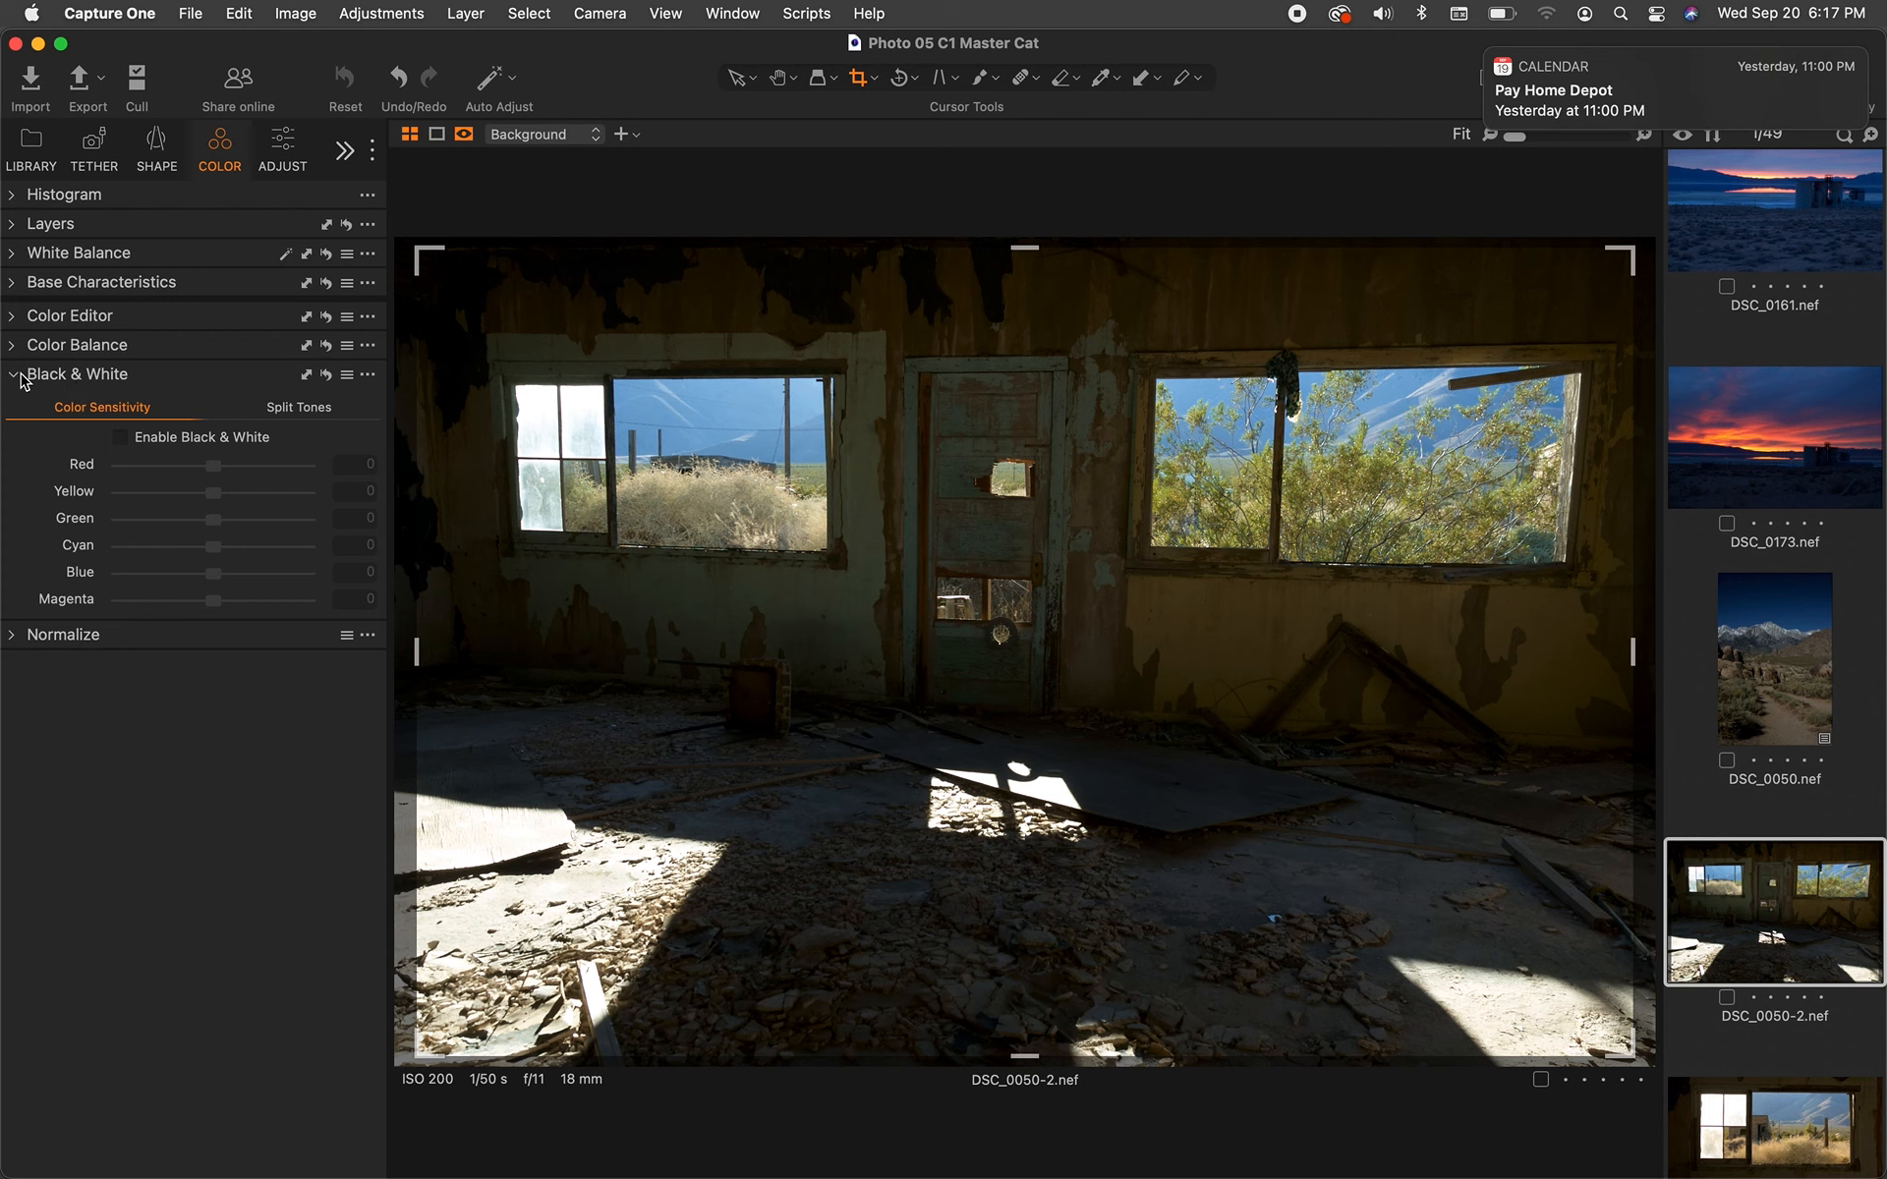
{"action": "left_click", "coordinate": [22, 379]}
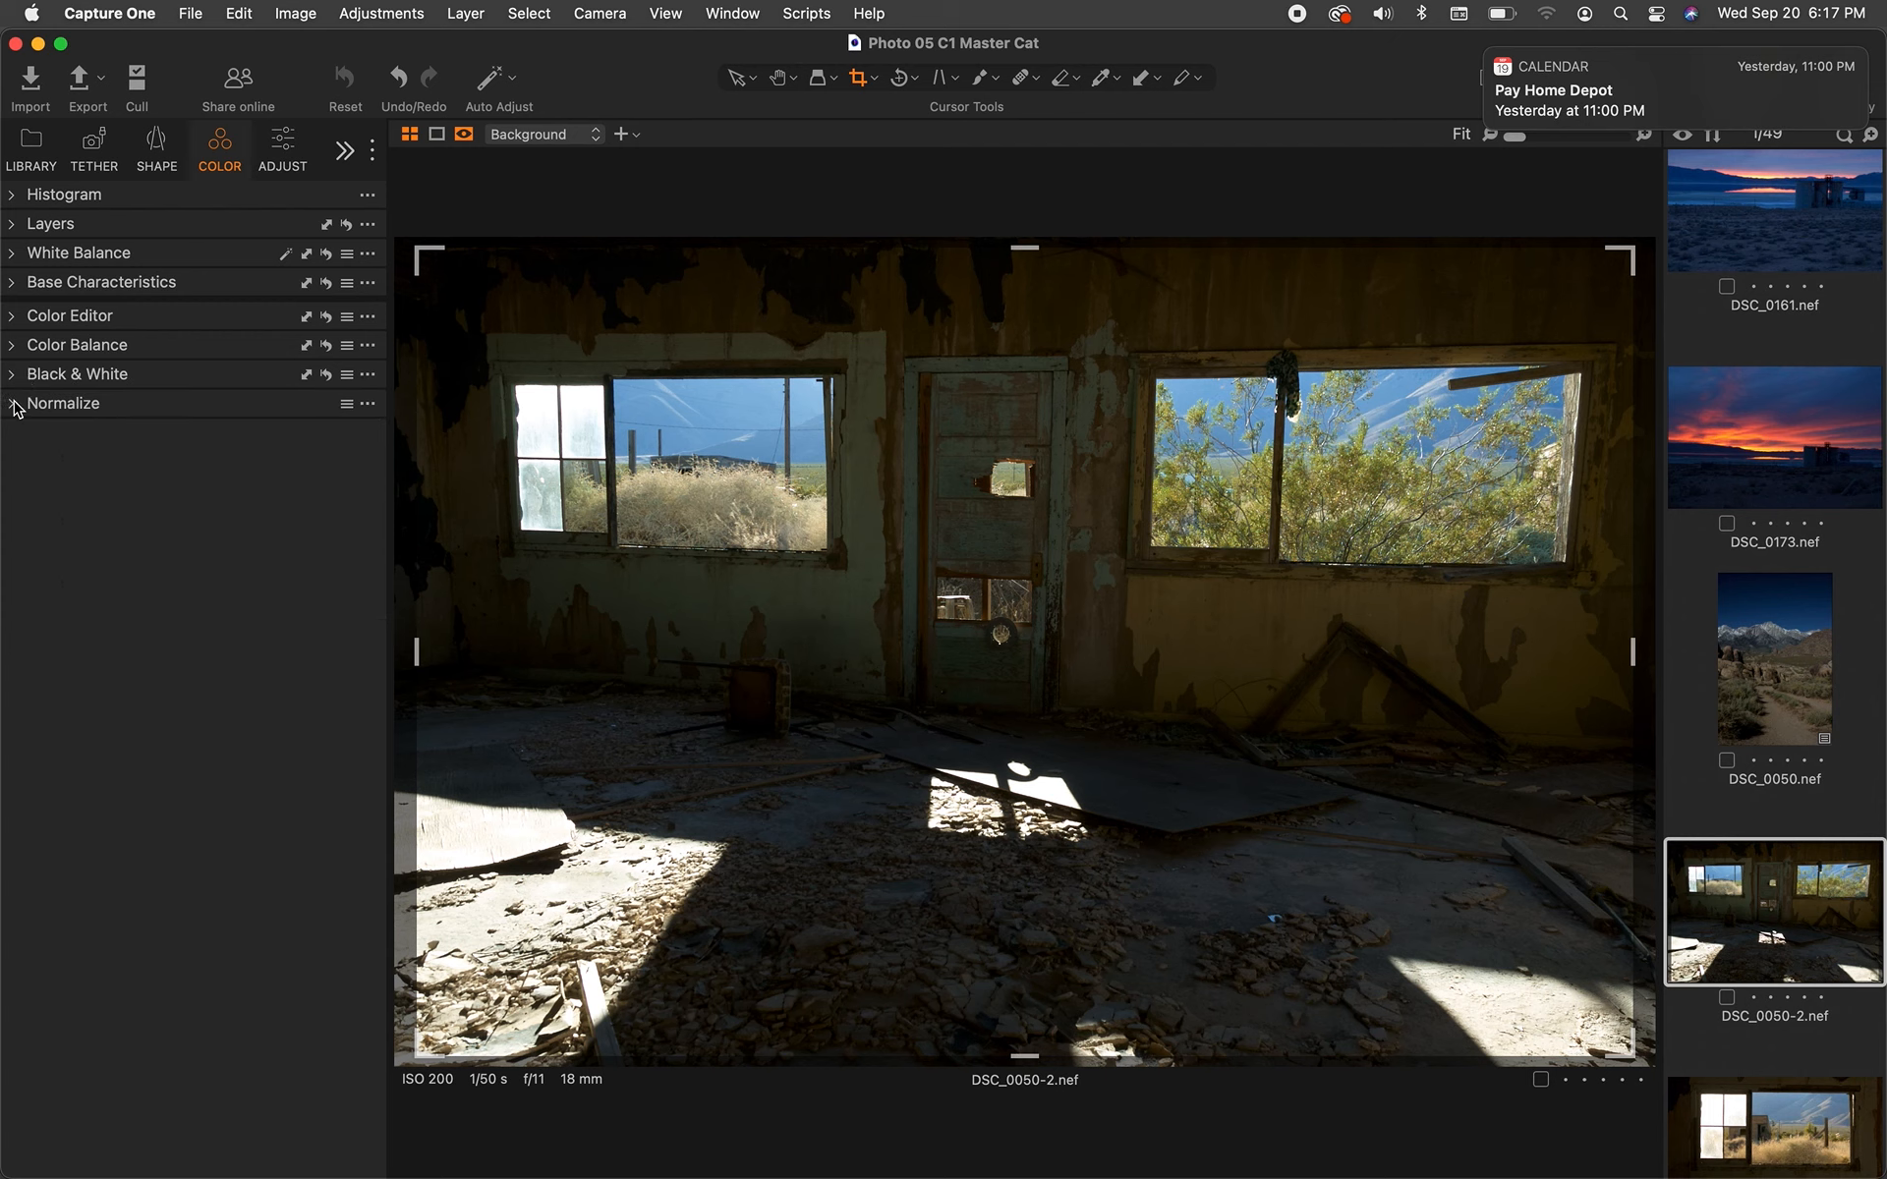
{"action": "left_click", "coordinate": [14, 404]}
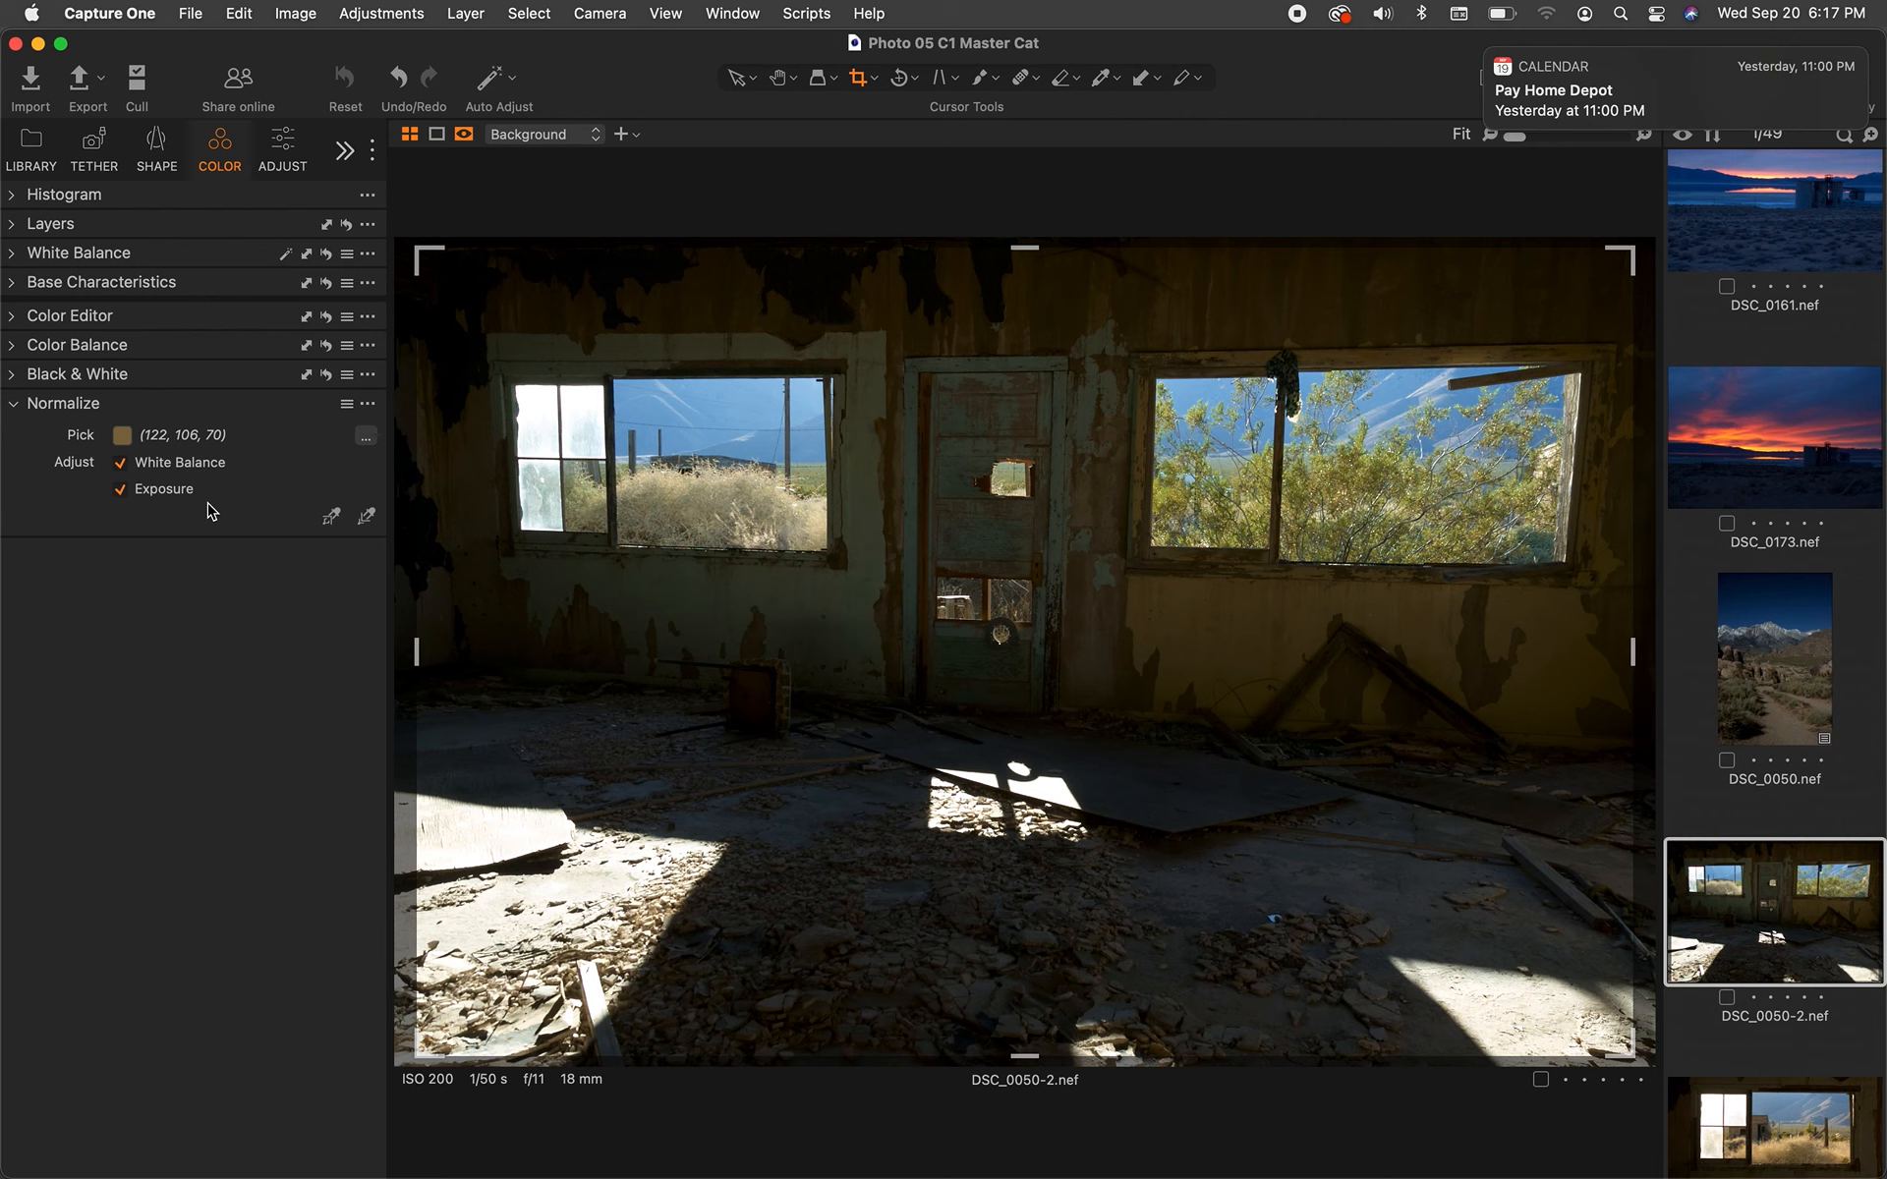
{"action": "left_click", "coordinate": [16, 405]}
- Bring up the Adjust tools and view the contents of Layers and Style Brushes, collapsing each one again
{"action": "left_click", "coordinate": [280, 154]}
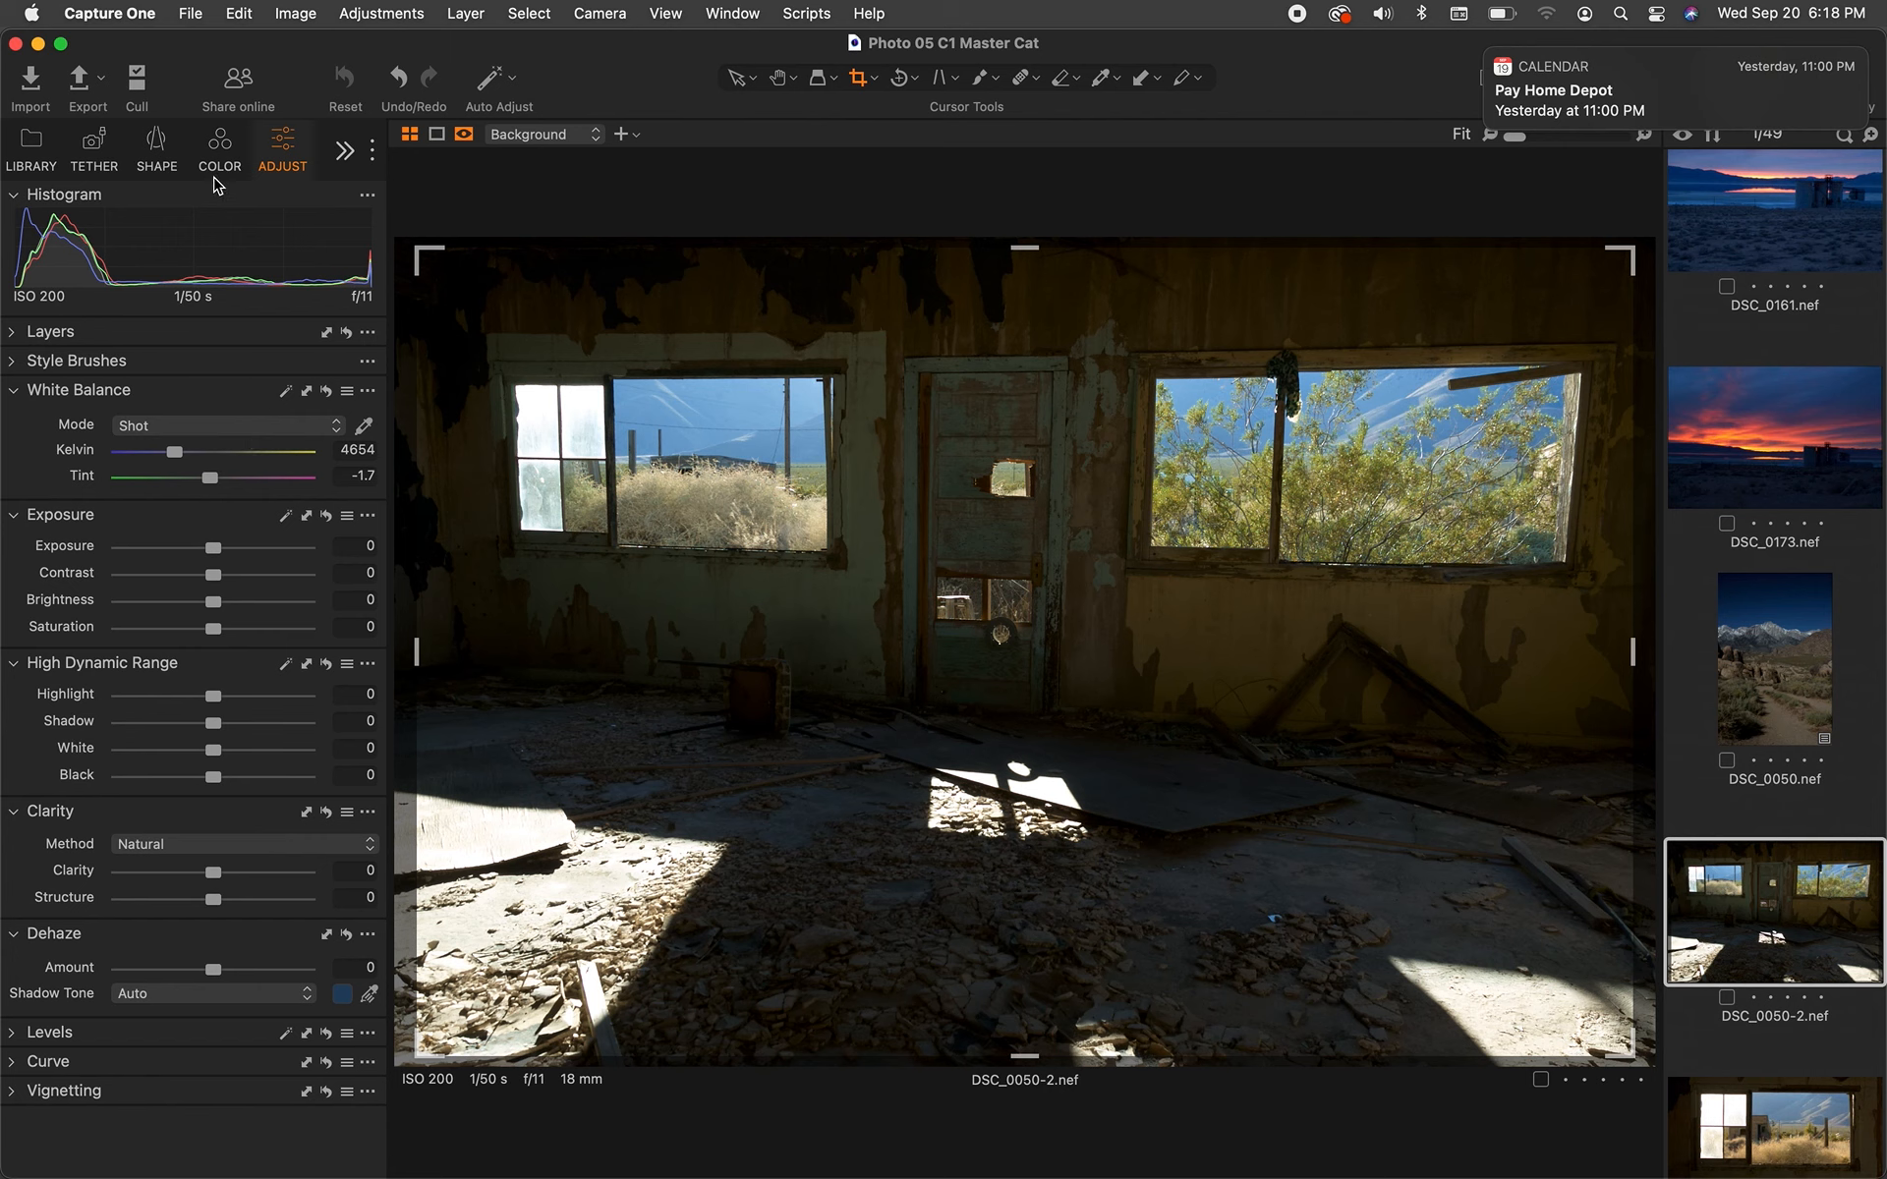
{"action": "left_click", "coordinate": [219, 157]}
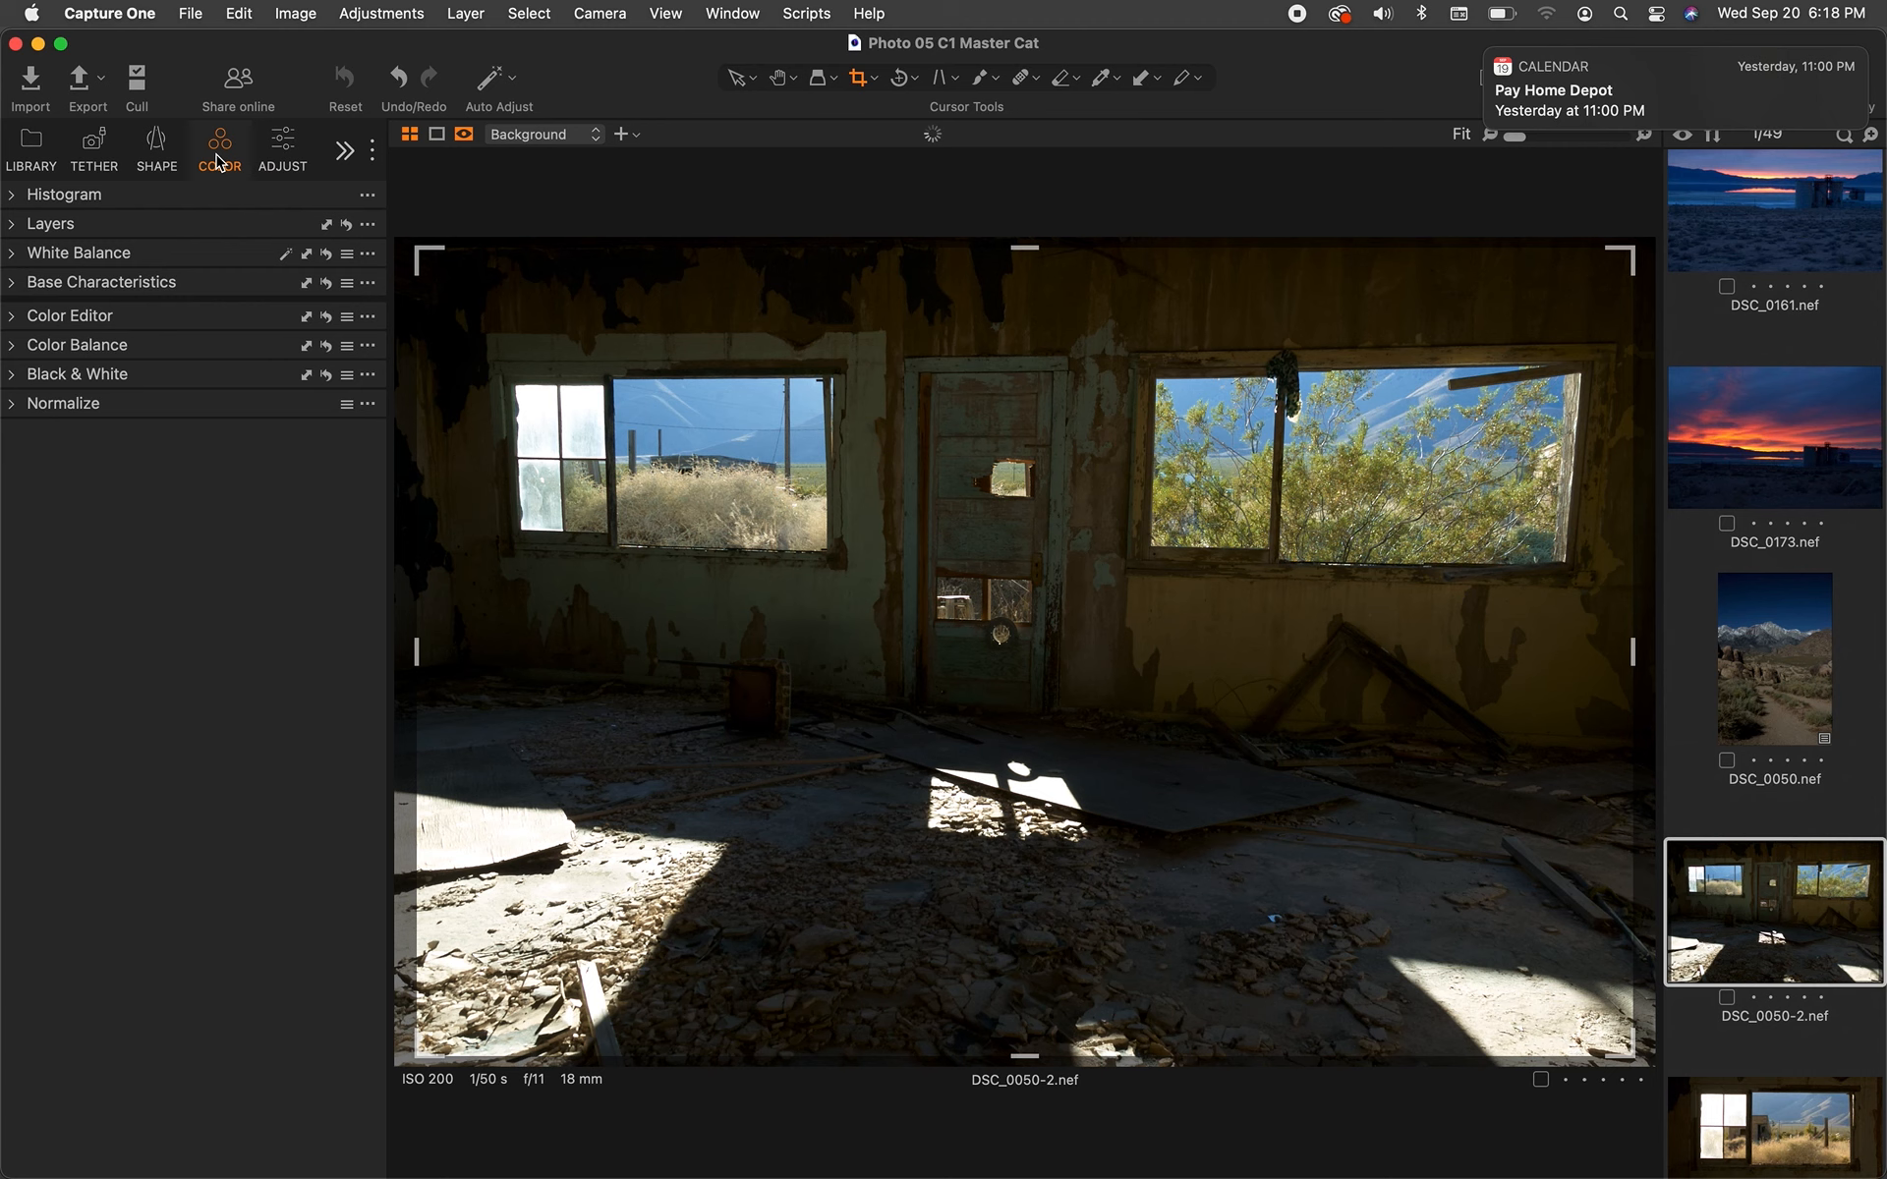
{"action": "left_click", "coordinate": [281, 147]}
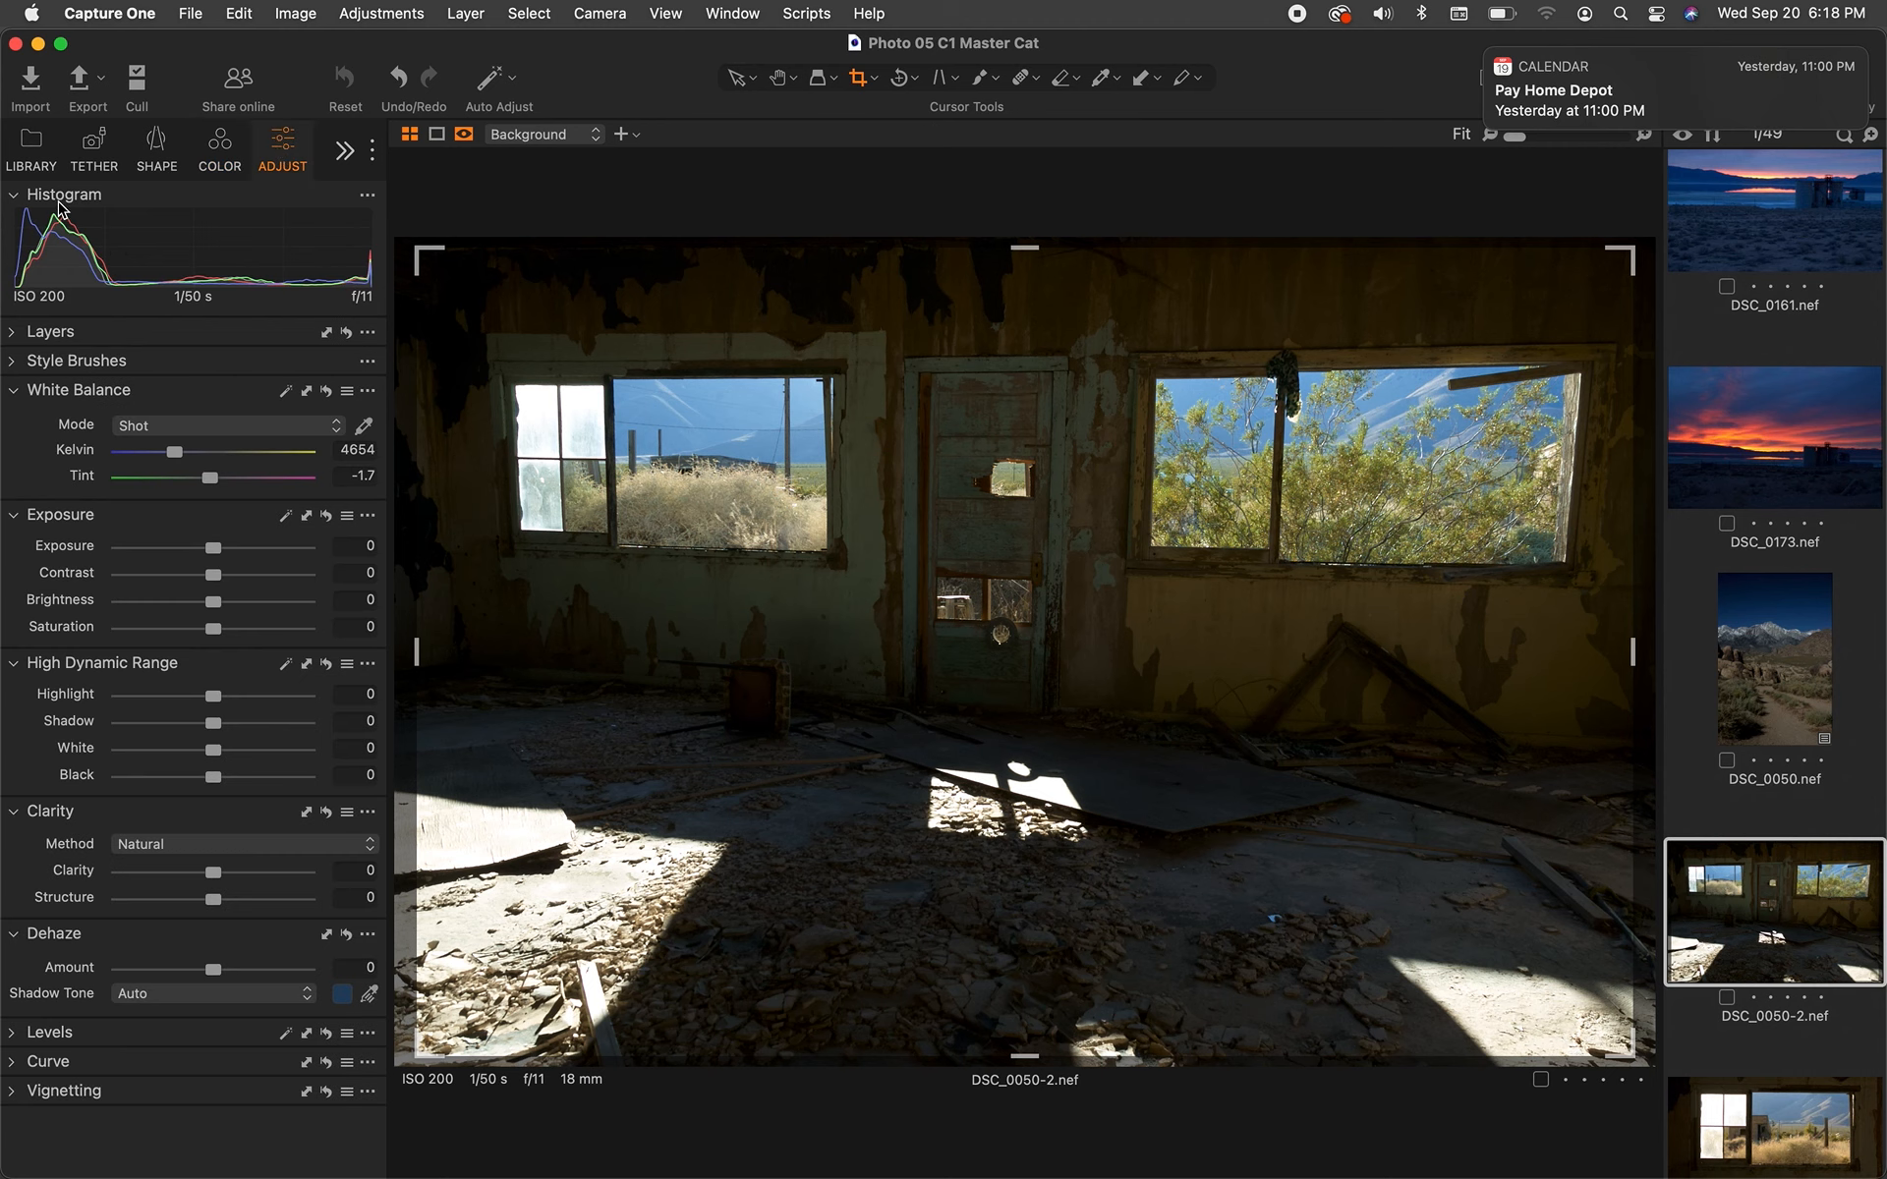
{"action": "left_click", "coordinate": [17, 336]}
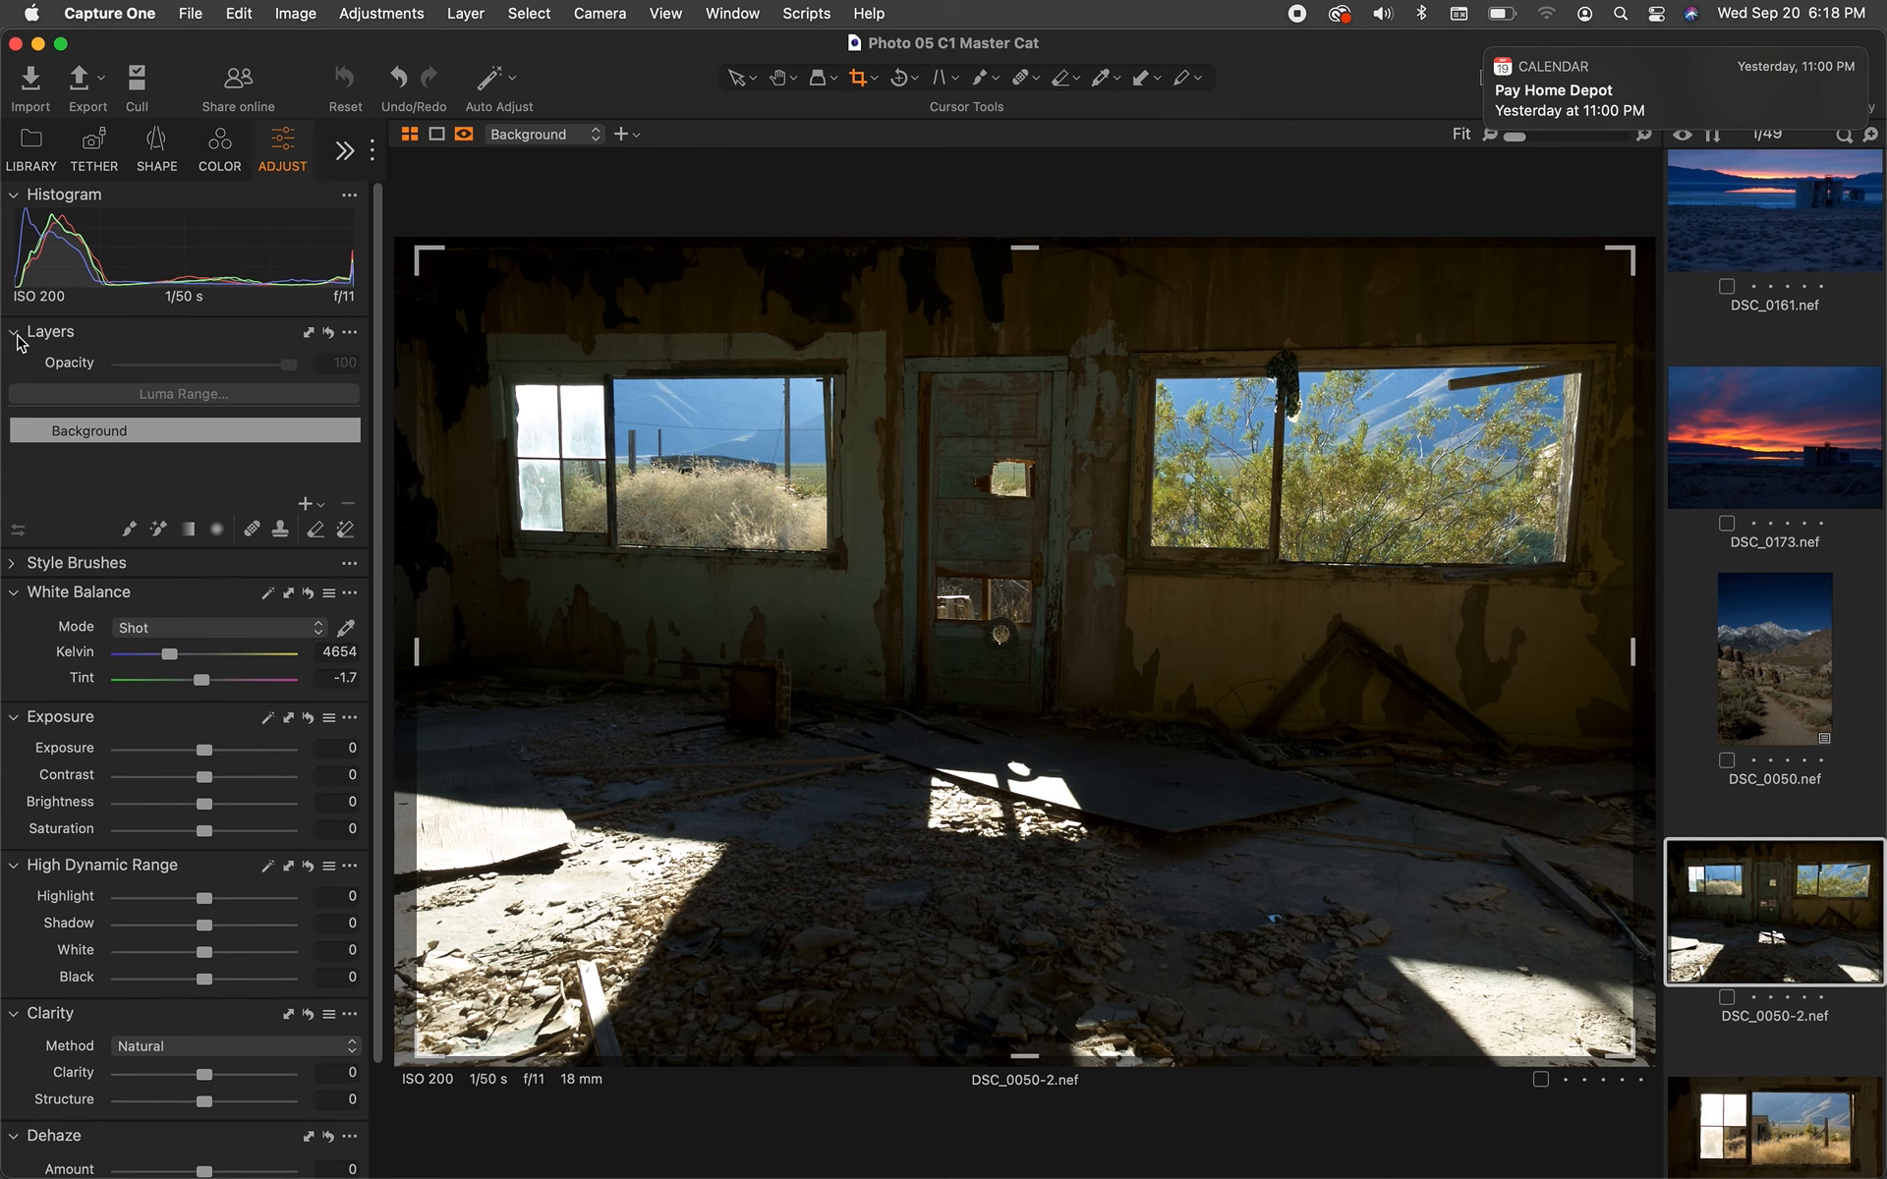
{"action": "left_click", "coordinate": [17, 335]}
{"action": "left_click", "coordinate": [15, 366]}
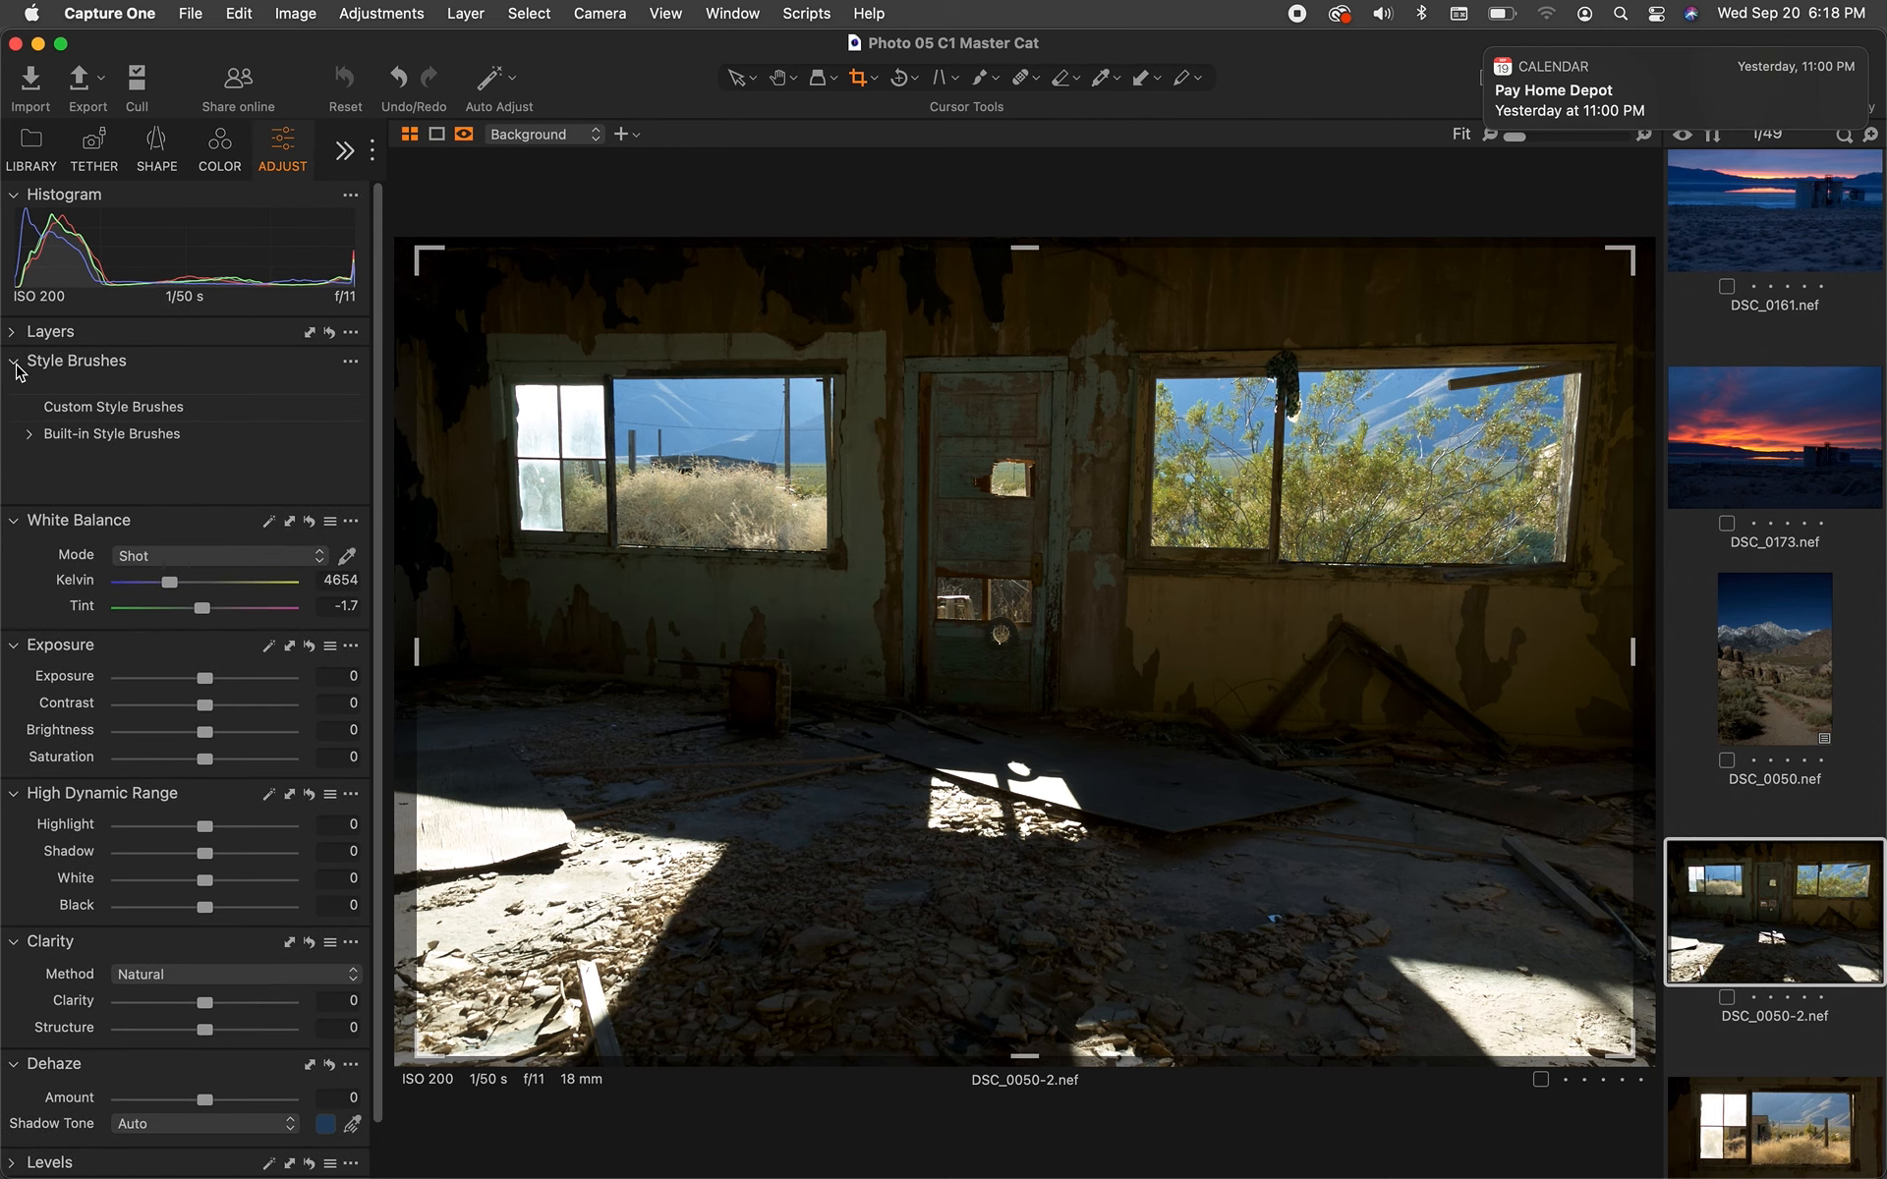
{"action": "left_click", "coordinate": [15, 363]}
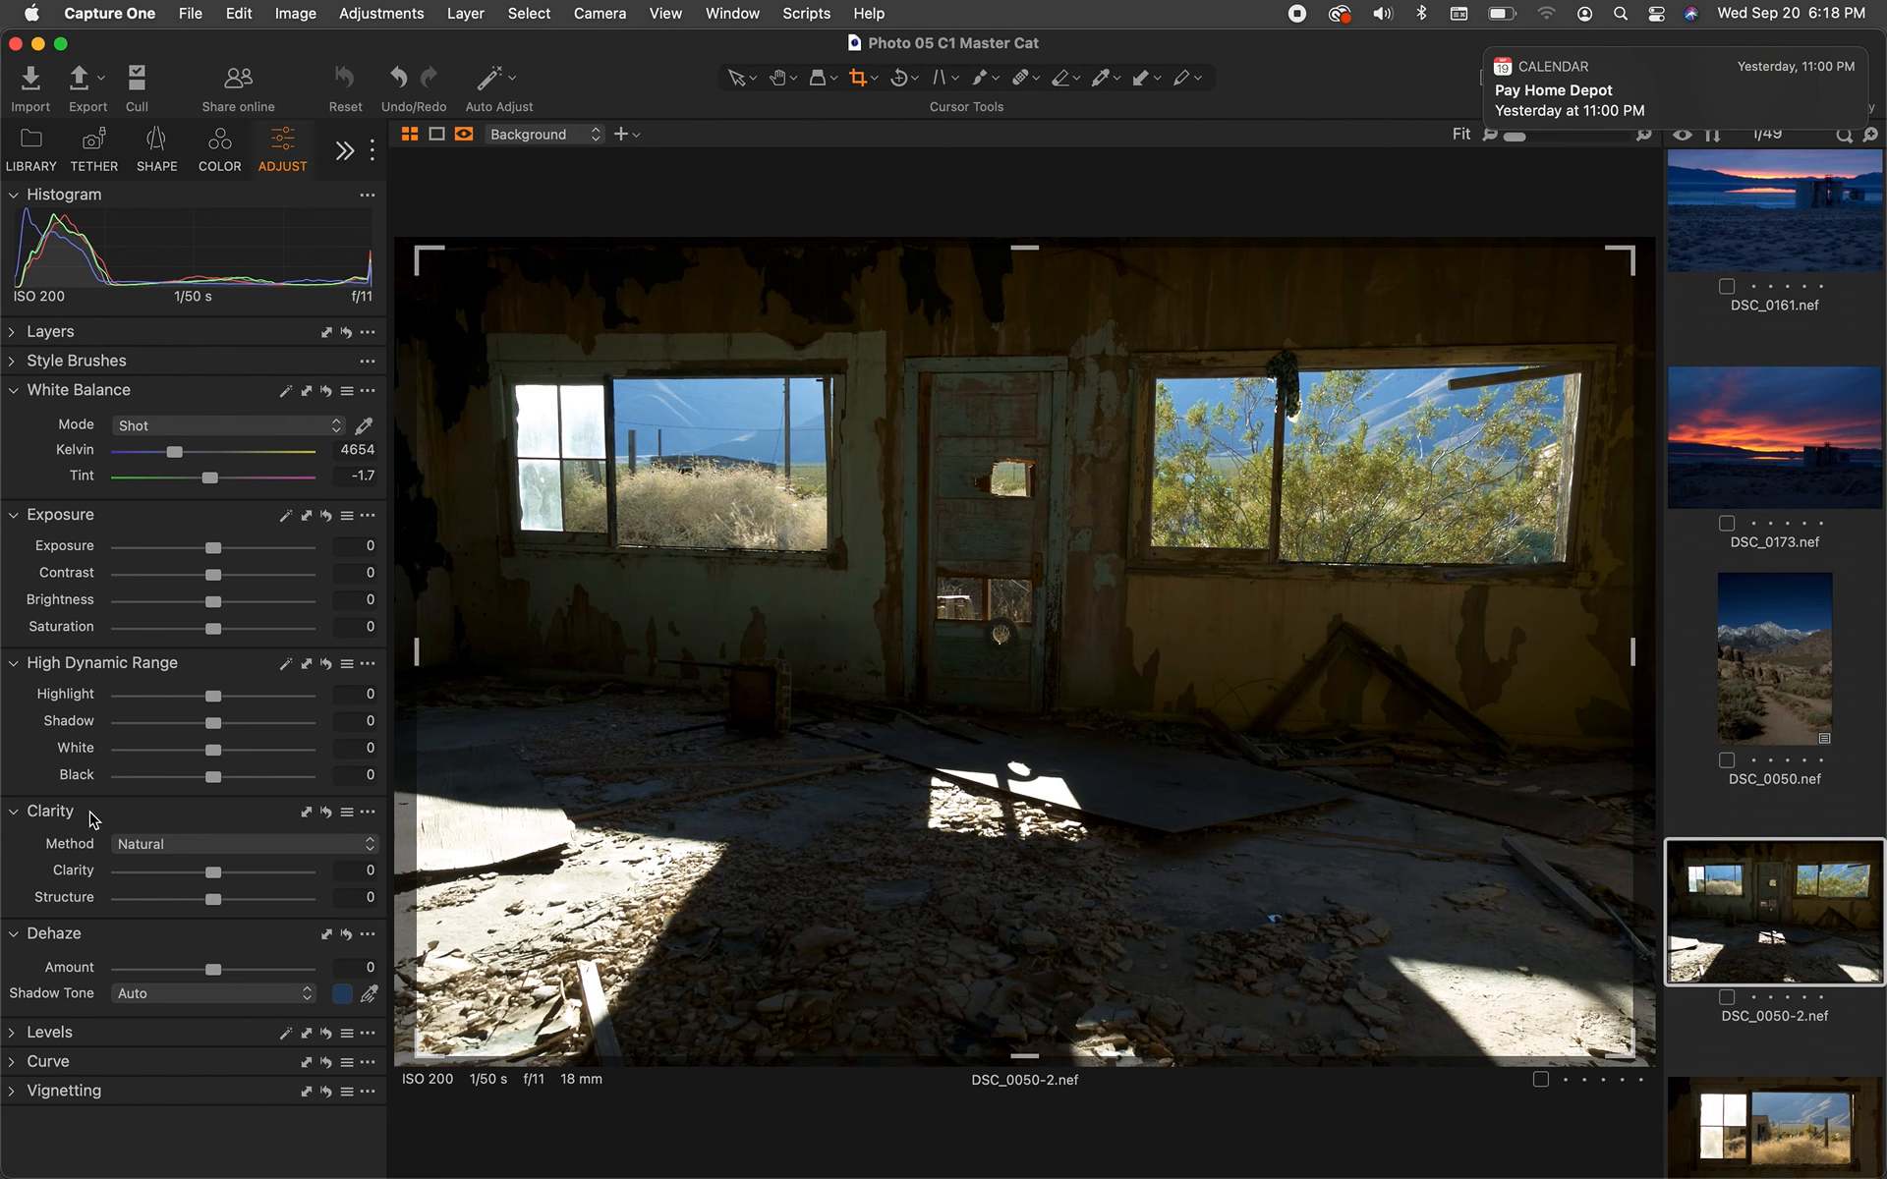
- View the Levels, Curve and Vignetting settings among the Adjust tools, collapsing each one again
{"action": "left_click", "coordinate": [13, 1038]}
{"action": "left_click", "coordinate": [13, 1040]}
{"action": "left_click", "coordinate": [22, 1064]}
{"action": "left_click", "coordinate": [23, 1065]}
{"action": "left_click", "coordinate": [12, 1094]}
{"action": "left_click", "coordinate": [13, 1094]}
- Check the hidden tool tabs and widen the tool area to show Refine, Style, Metadata and Export
{"action": "left_click", "coordinate": [344, 153]}
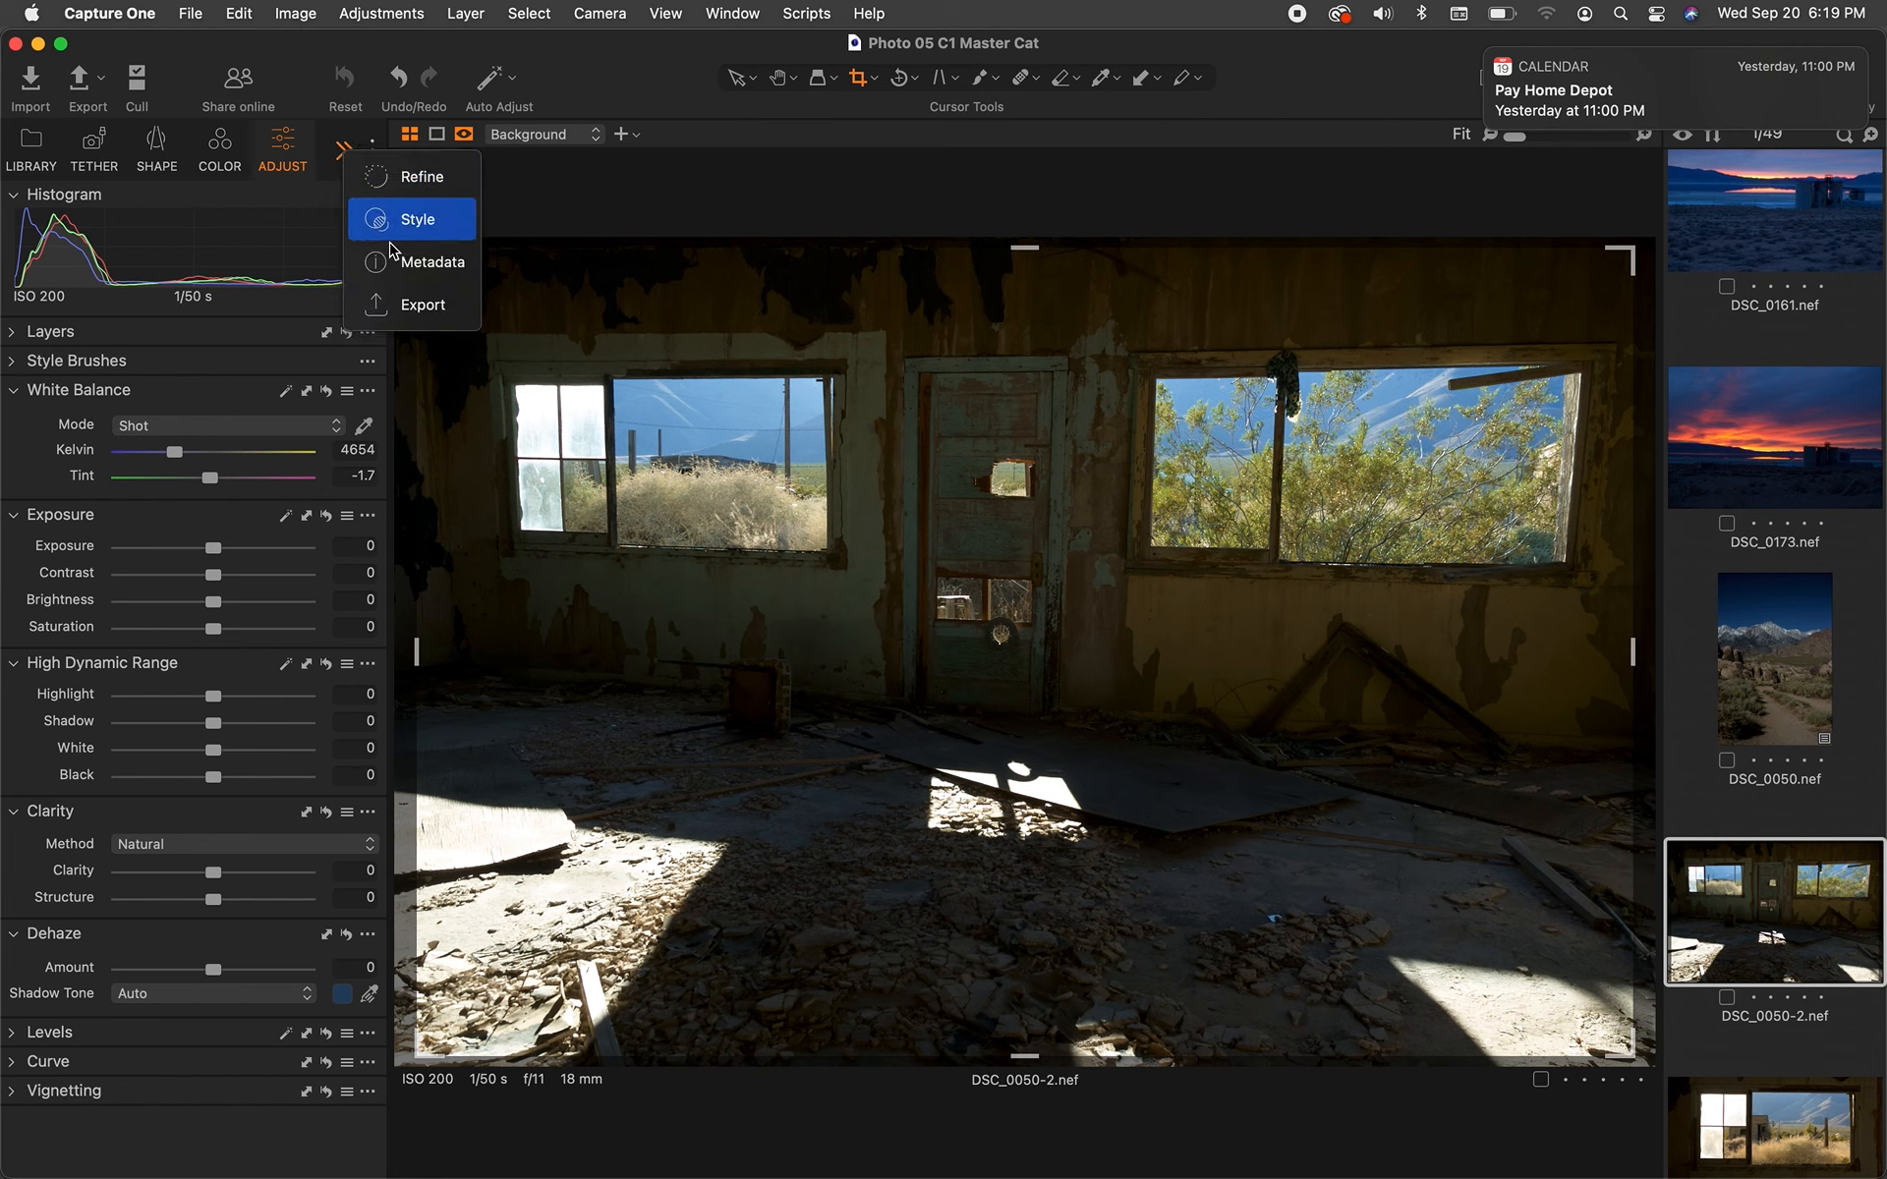
{"action": "left_click", "coordinate": [342, 154]}
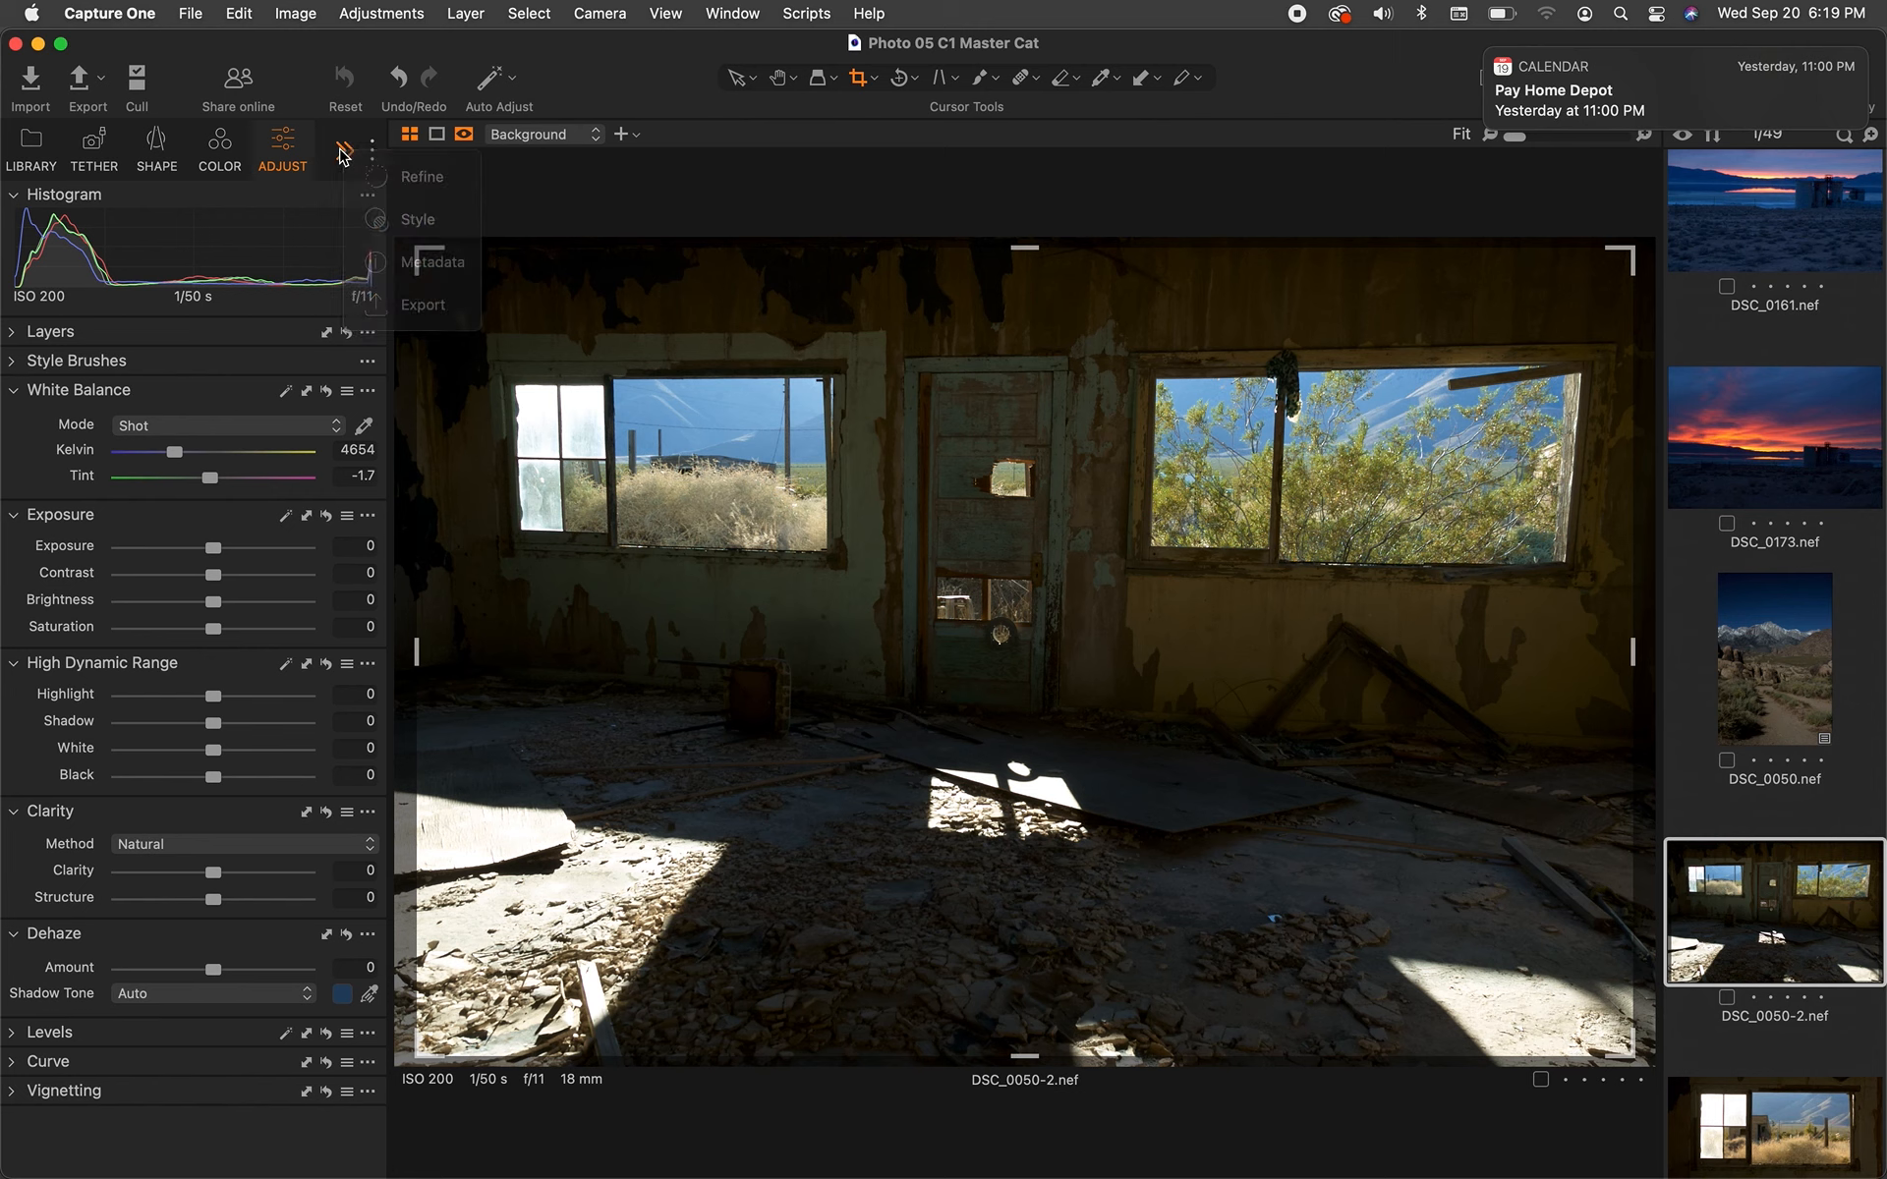
{"action": "left_click_drag", "start_coordinate": [388, 146], "coordinate": [601, 159]}
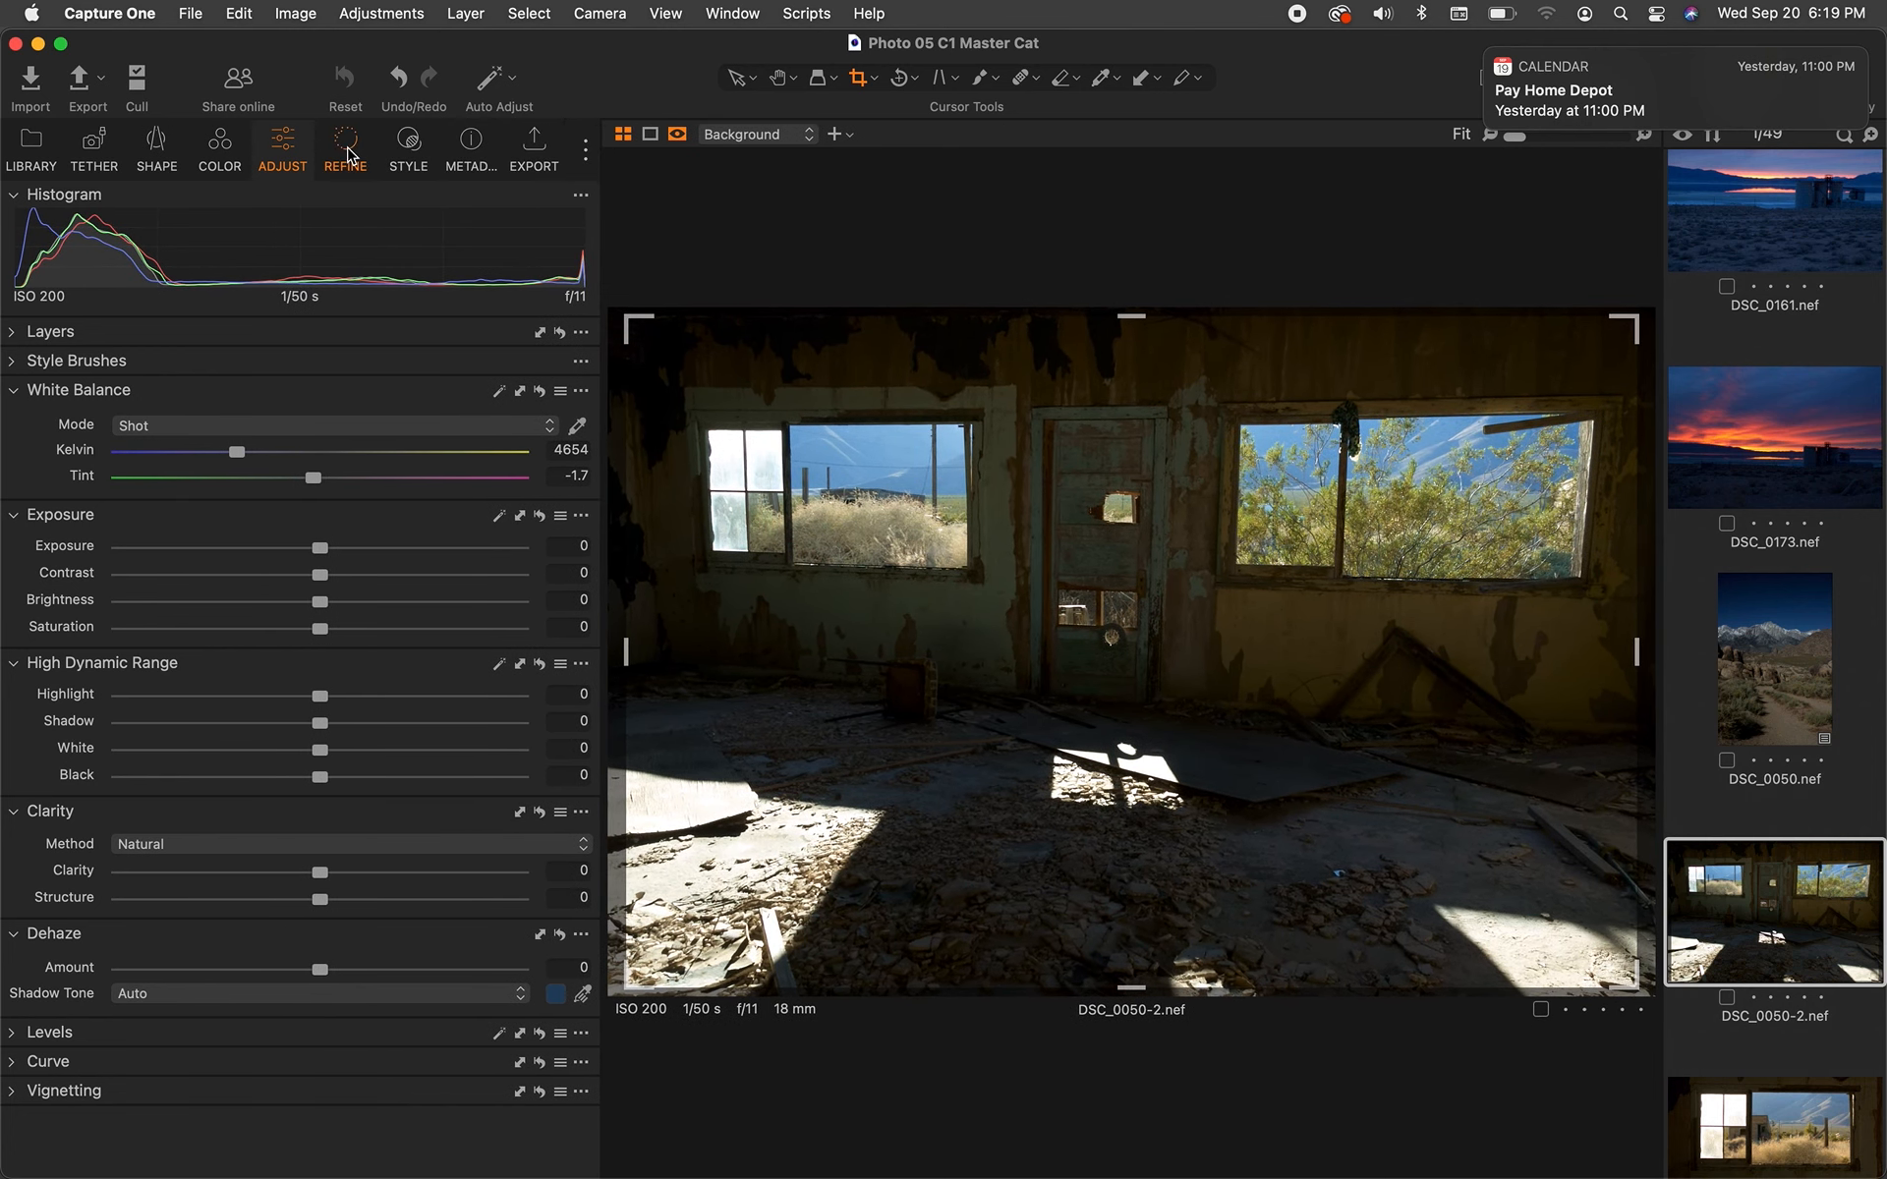
- Bring up the Refine tools and inspect the Film Grain and Moire settings, collapsing each one again
{"action": "left_click", "coordinate": [346, 152]}
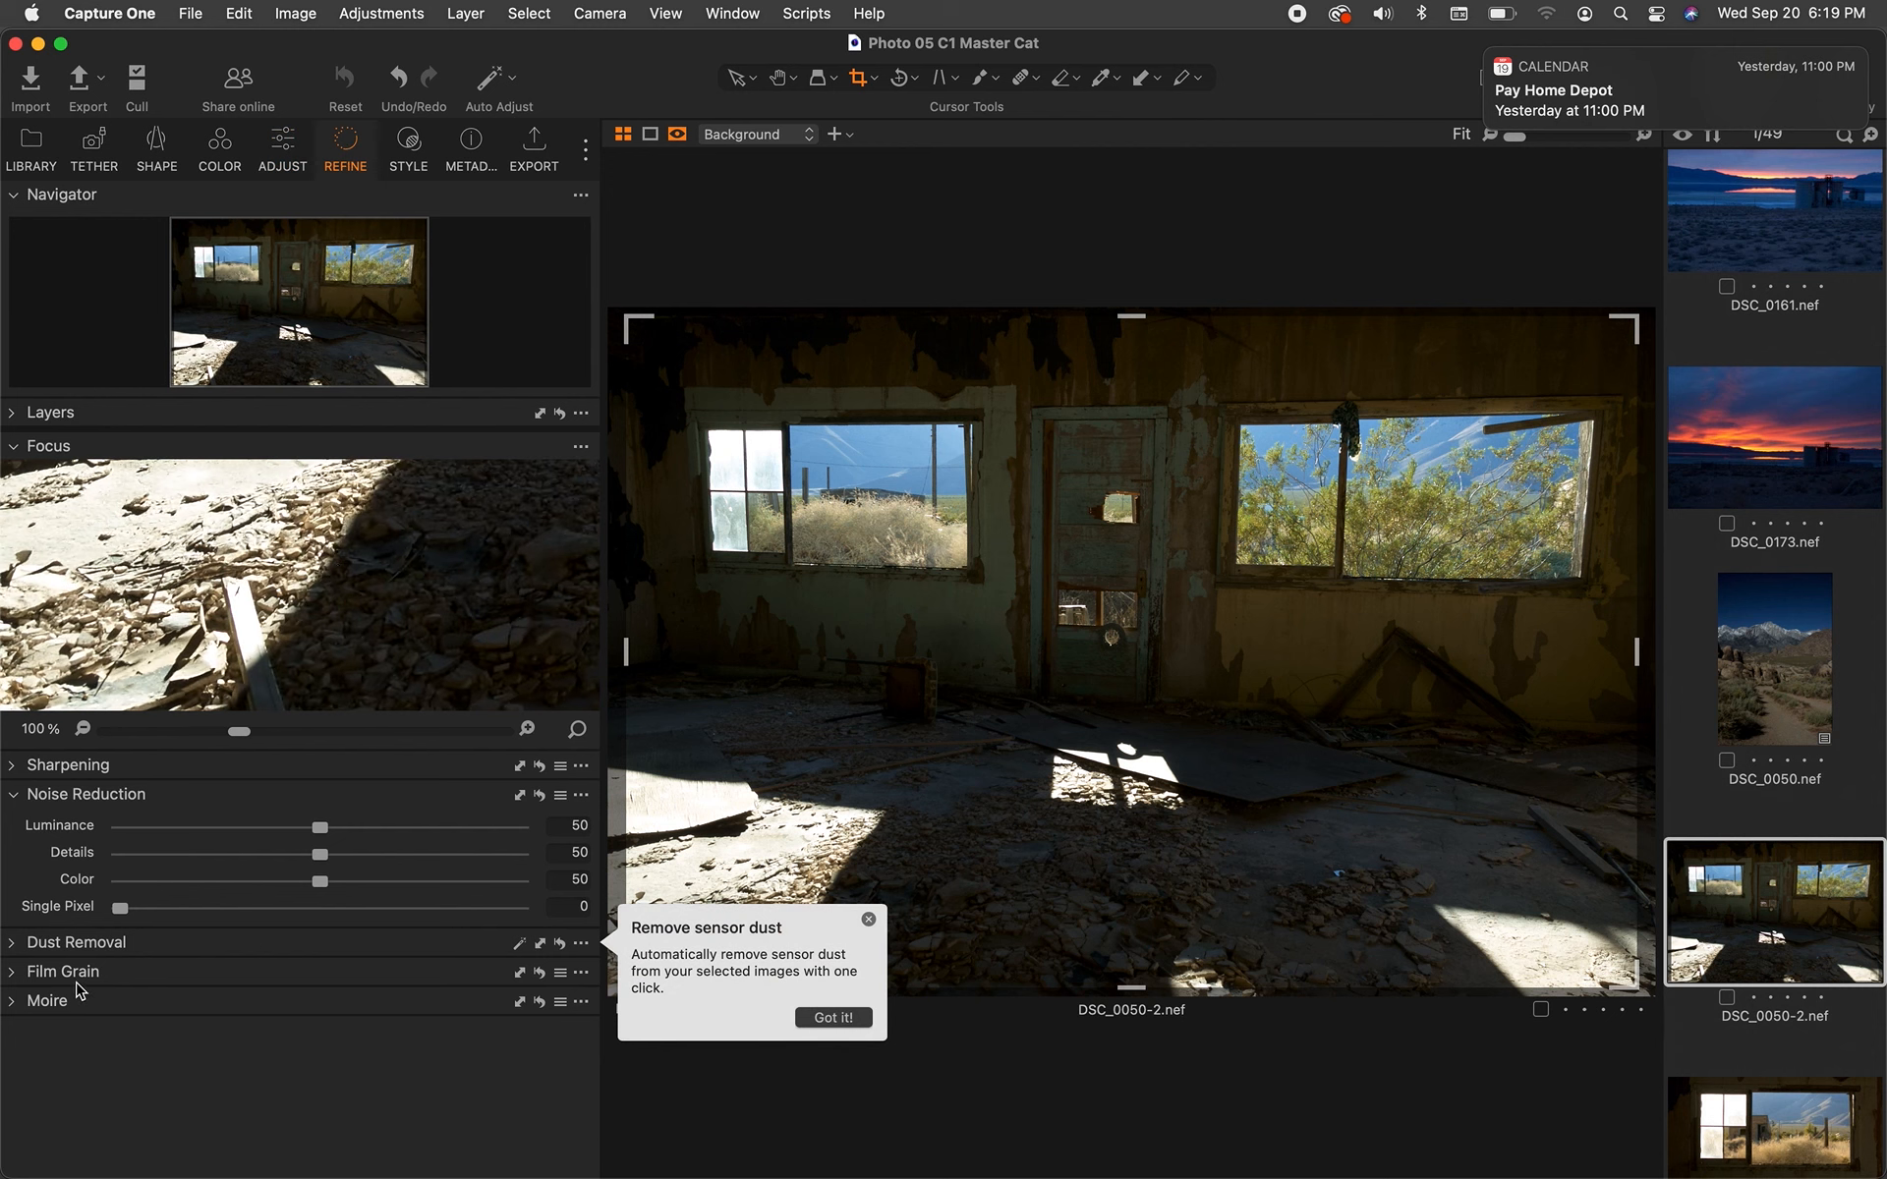
{"action": "left_click", "coordinate": [15, 977]}
{"action": "left_click", "coordinate": [16, 981]}
{"action": "left_click", "coordinate": [13, 1001]}
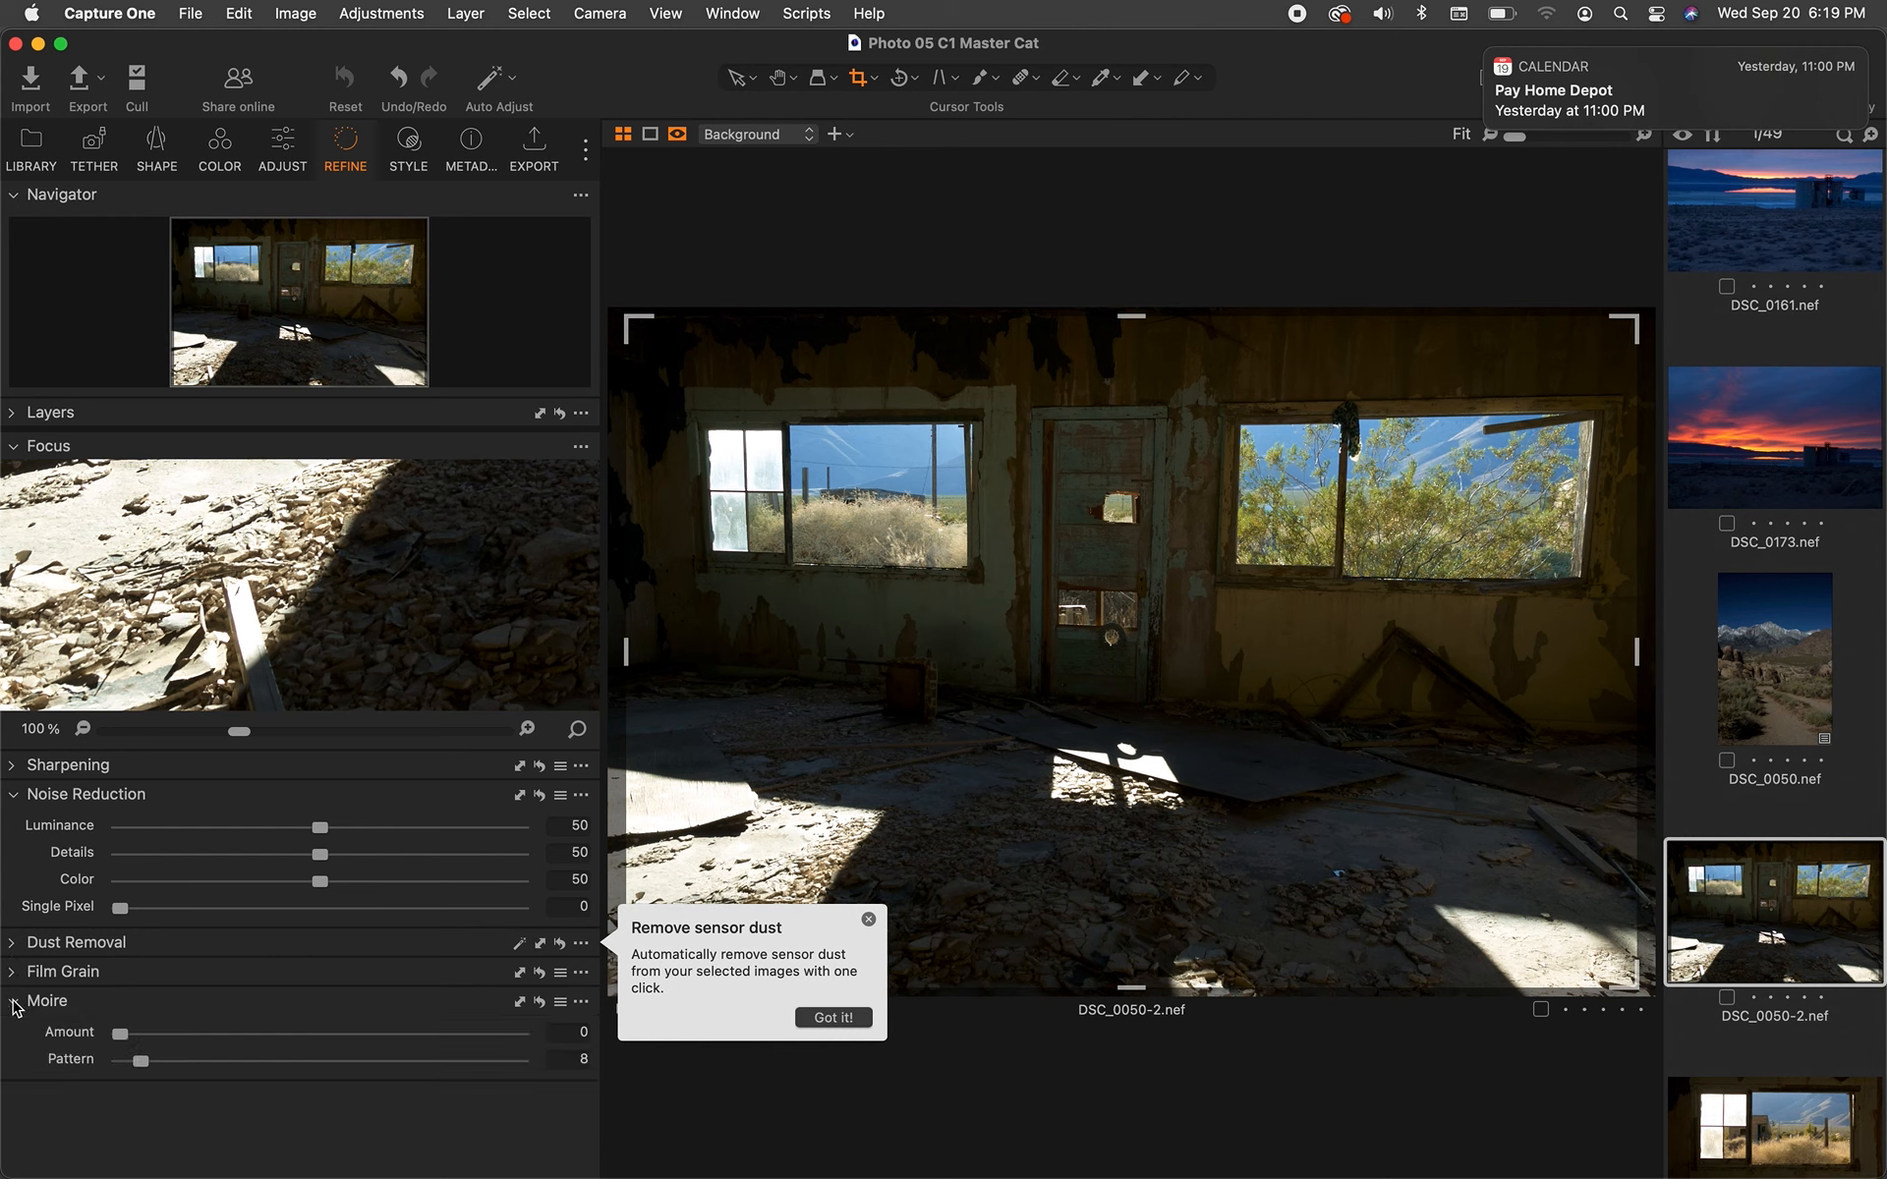
{"action": "left_click", "coordinate": [13, 1001]}
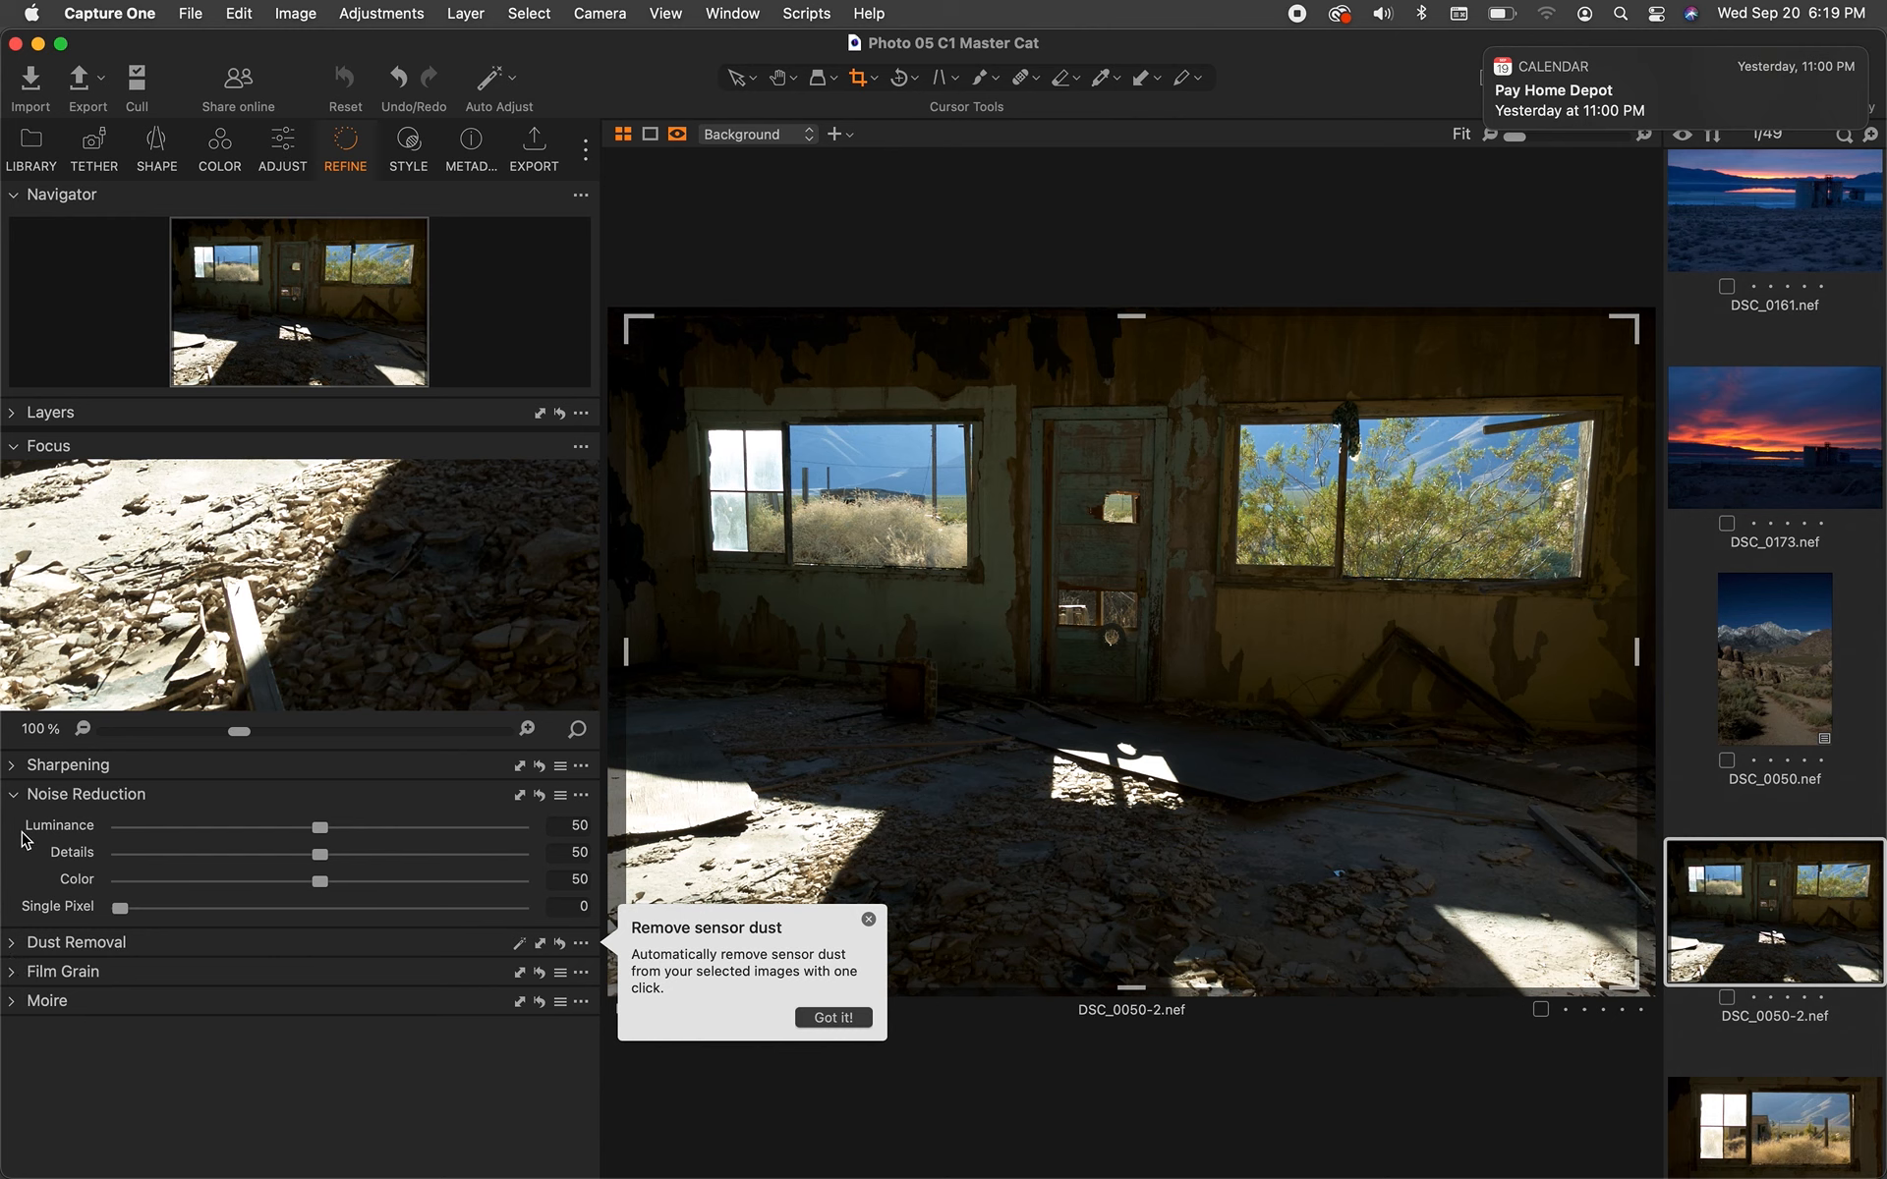
- Inspect the Dust Removal tool without applying it, leaving Noise Reduction, Dust Removal and Focus collapsed
{"action": "left_click", "coordinate": [14, 801]}
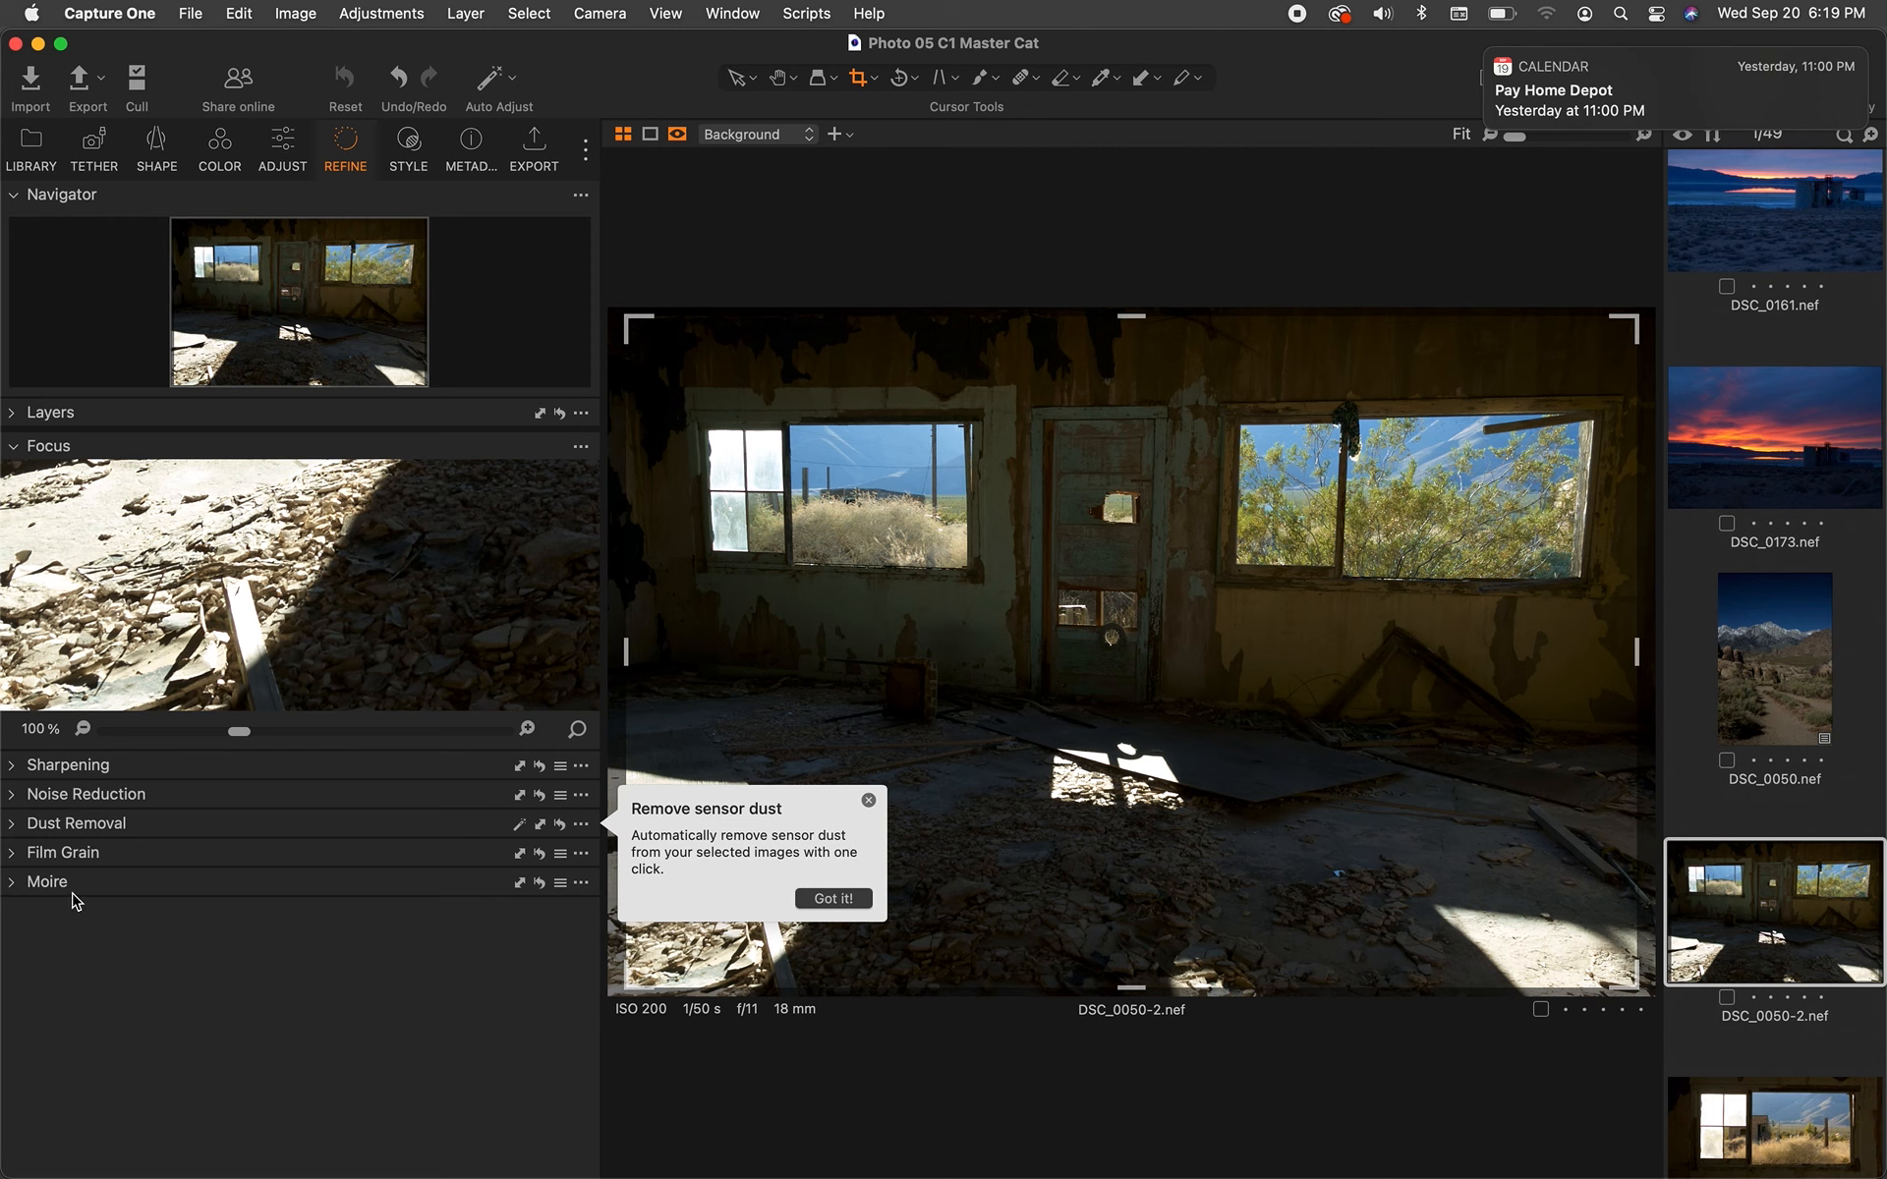
{"action": "left_click", "coordinate": [12, 826]}
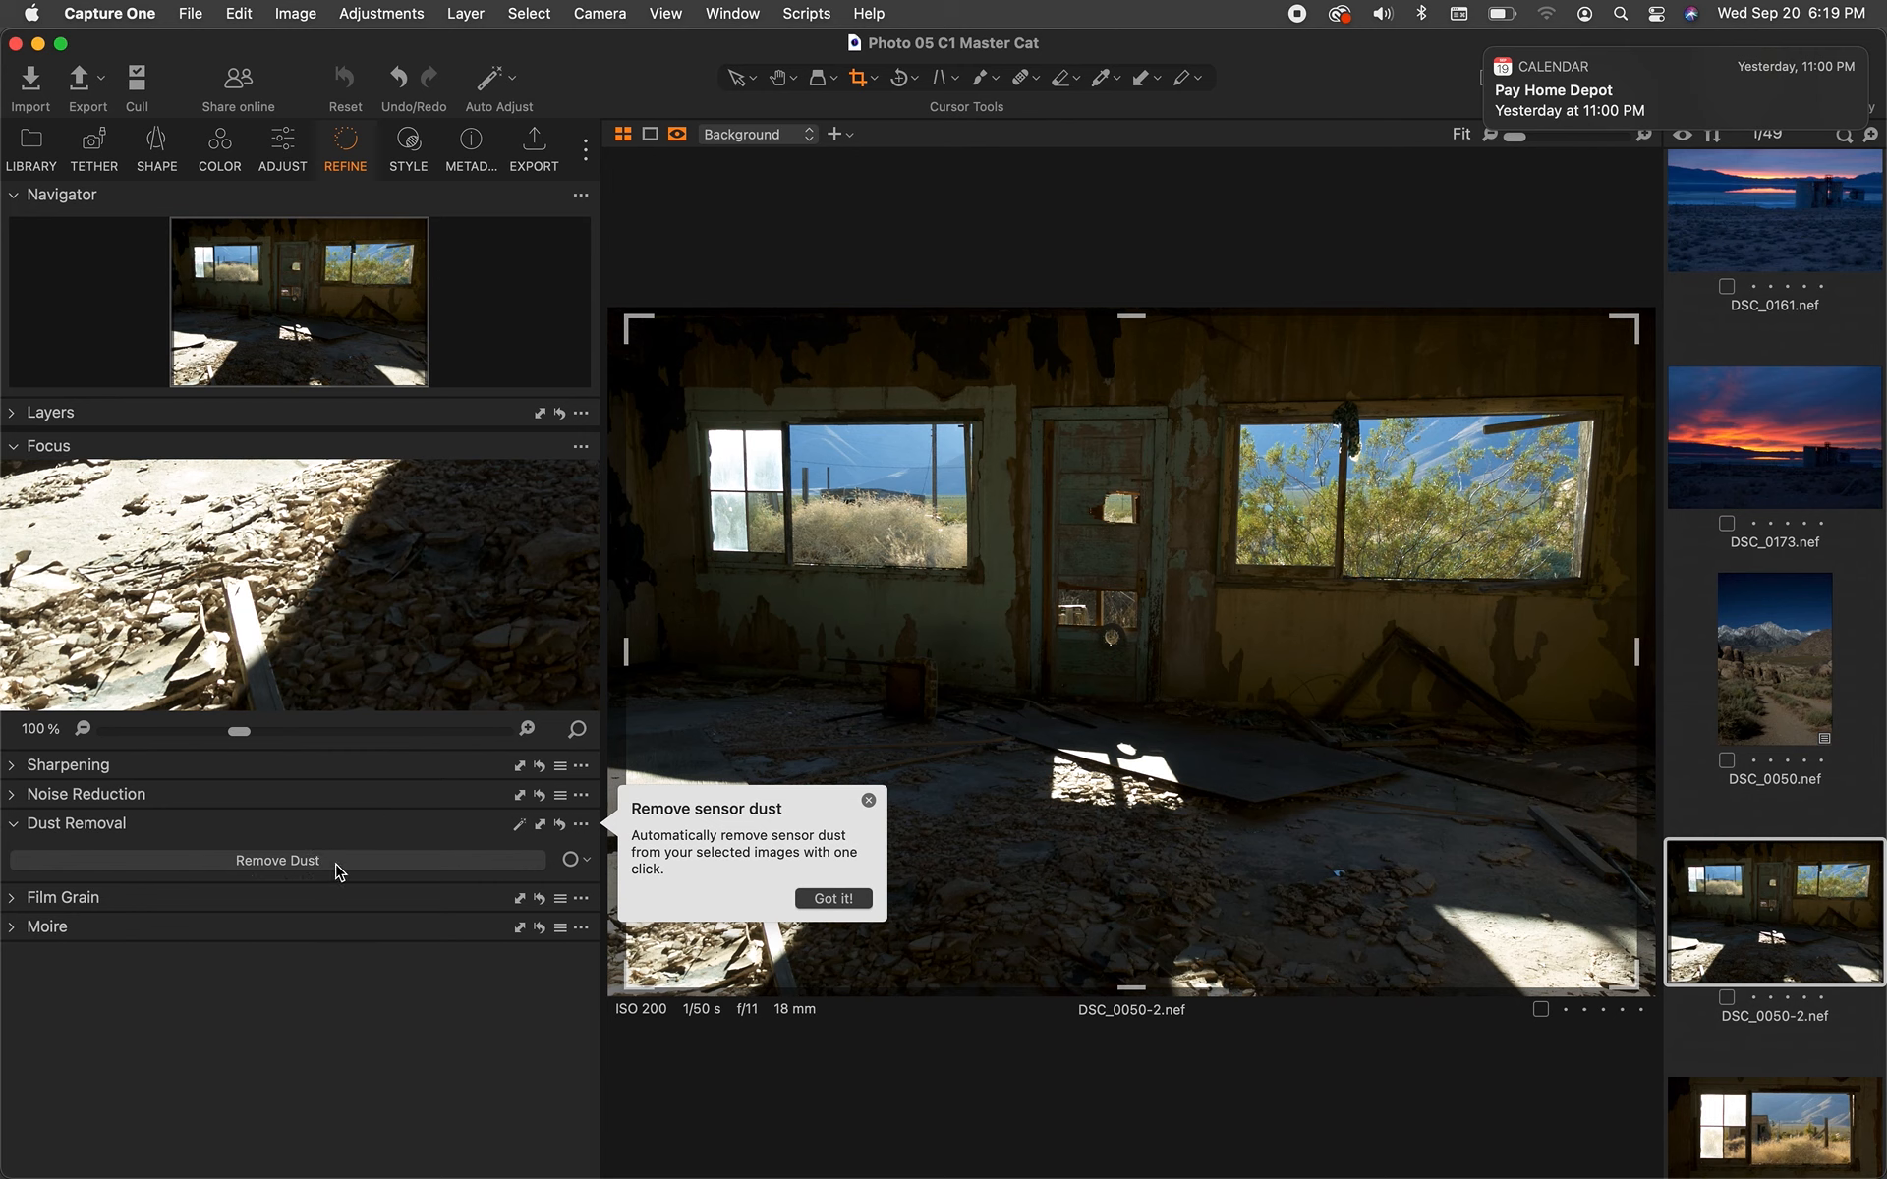
{"action": "left_click", "coordinate": [13, 829]}
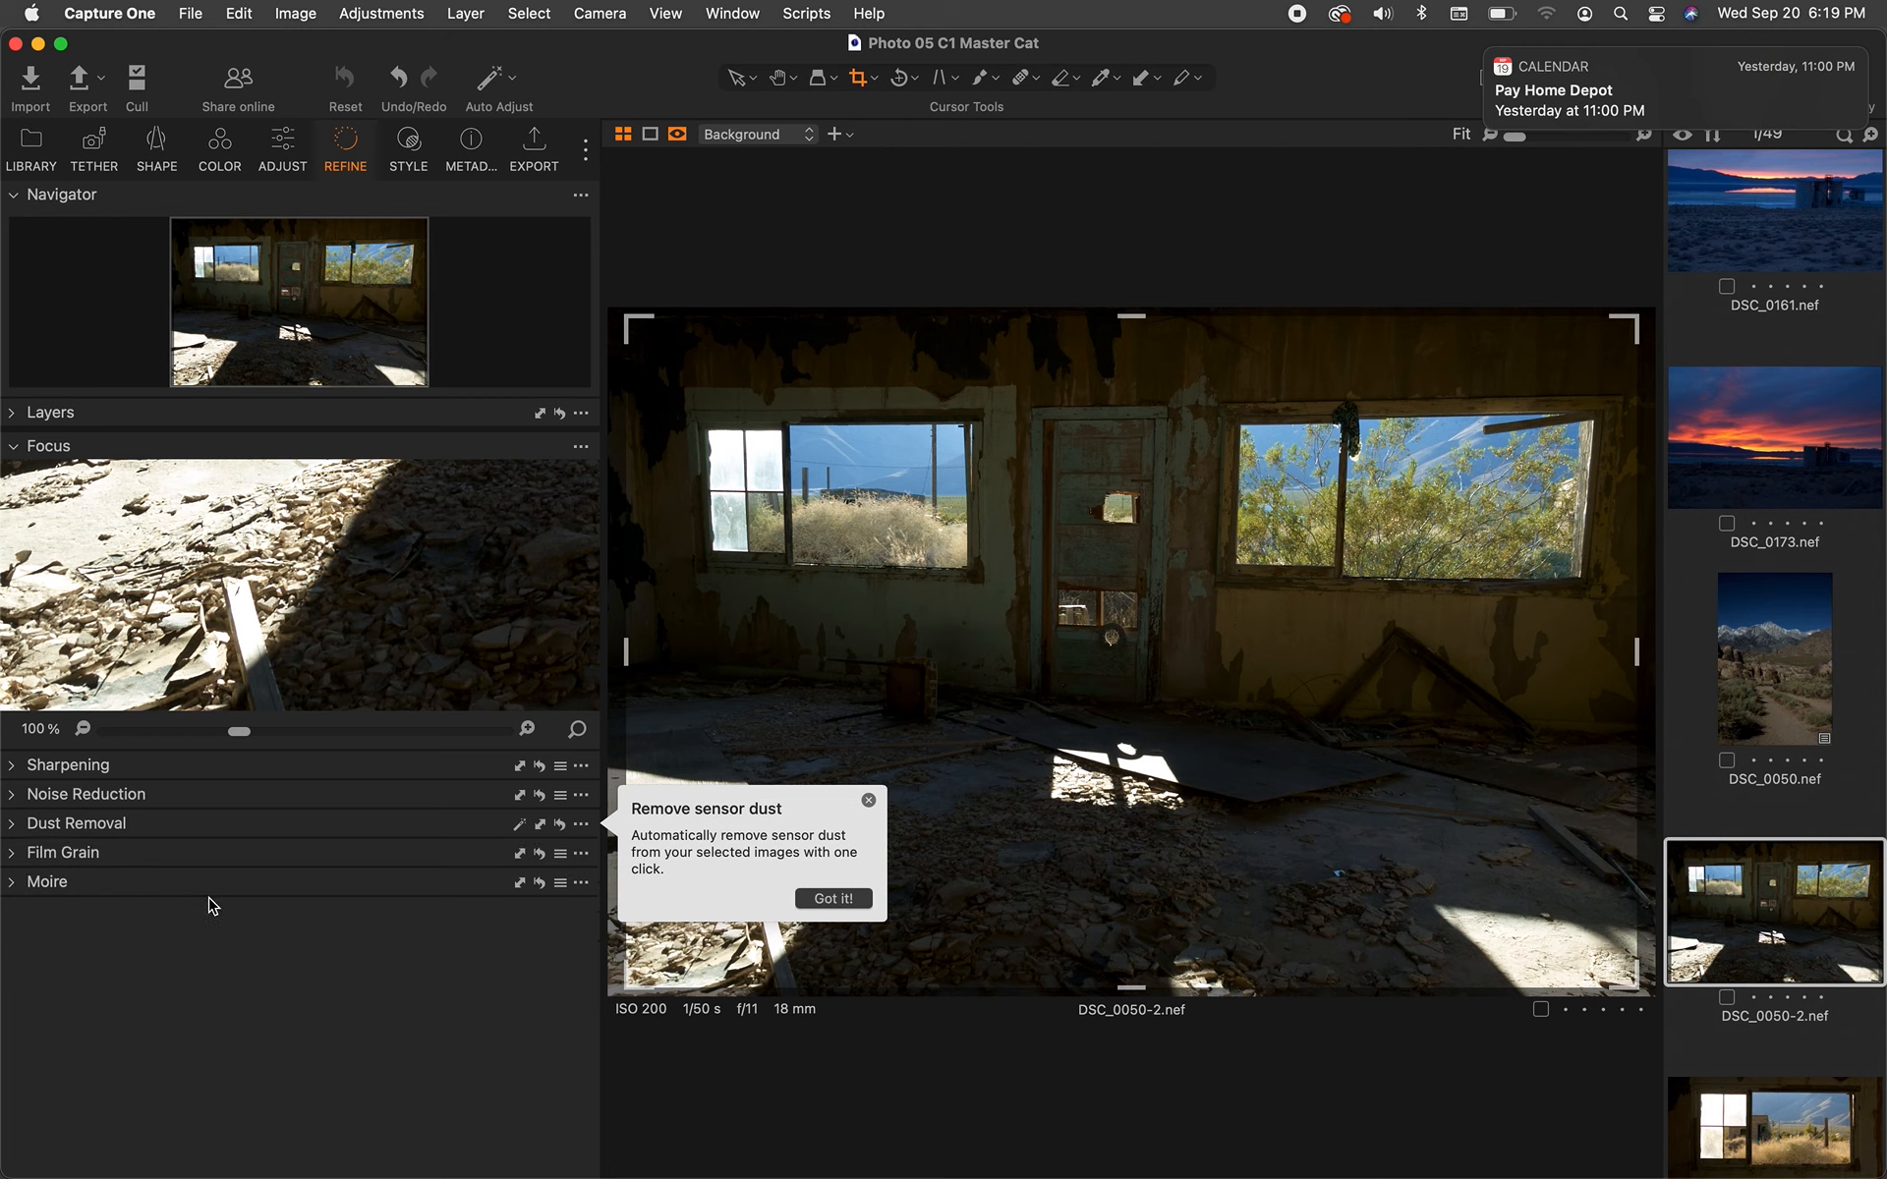
{"action": "left_click", "coordinate": [13, 448]}
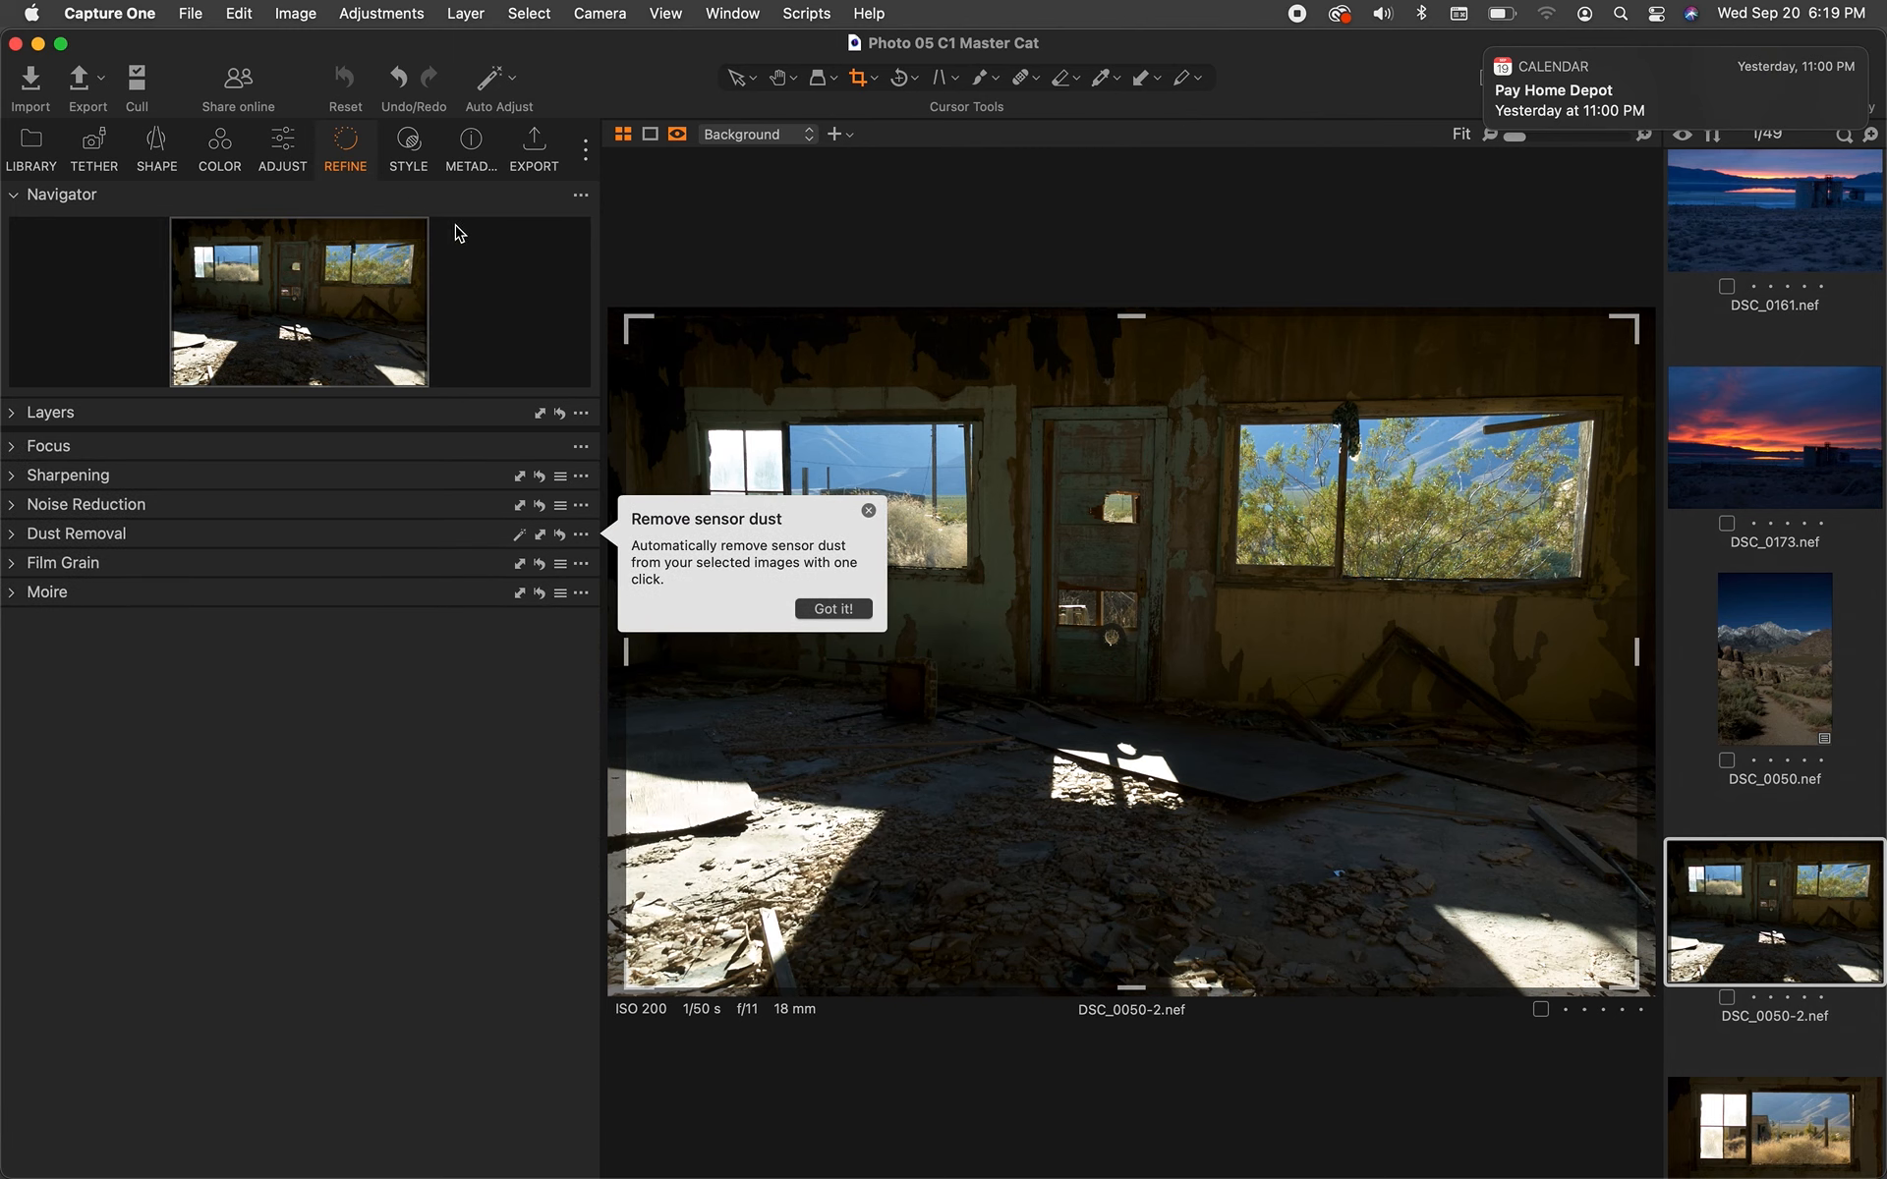
- Bring up the Style tools and look over the Built-in Presets categories in Styles and Presets, collapsing the list again
{"action": "left_click", "coordinate": [416, 137]}
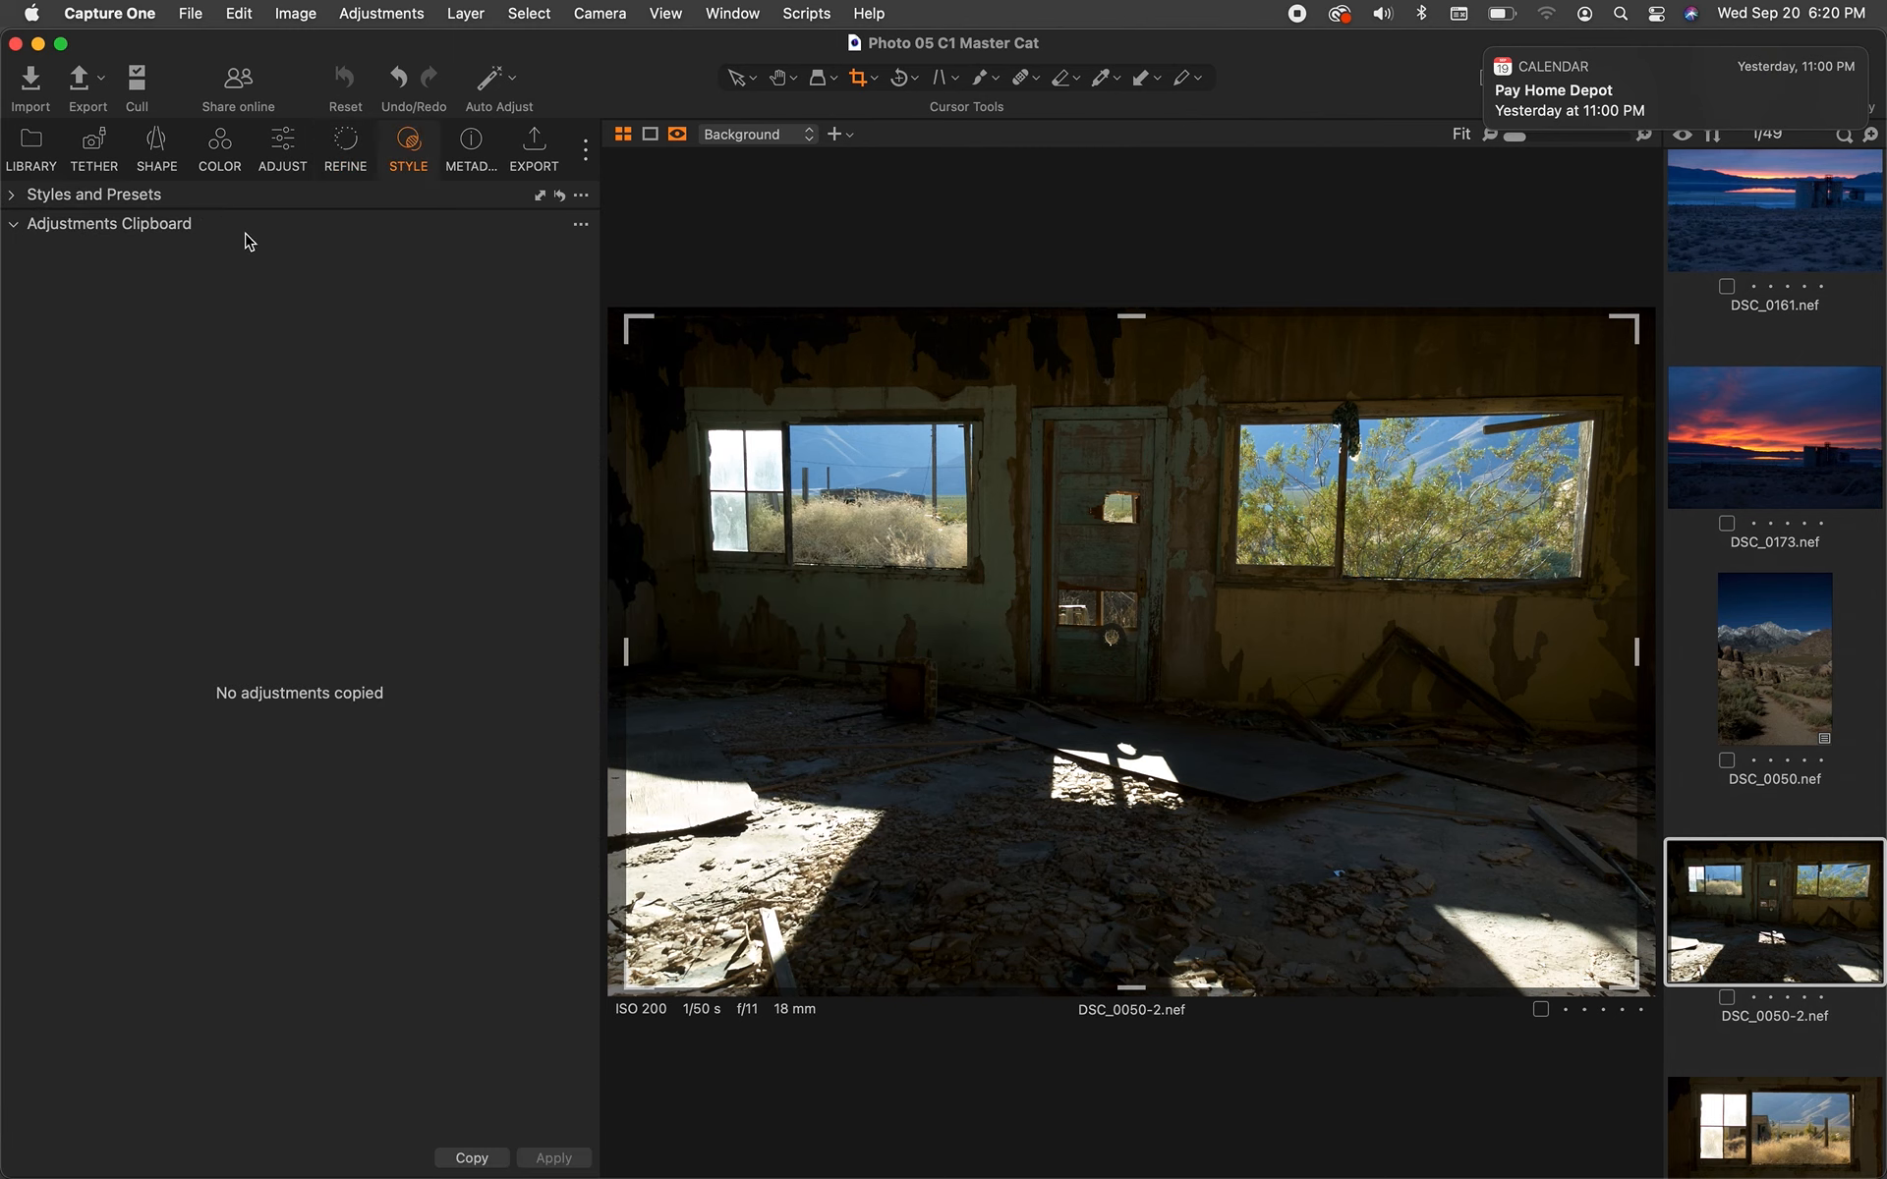
{"action": "left_click", "coordinate": [14, 195]}
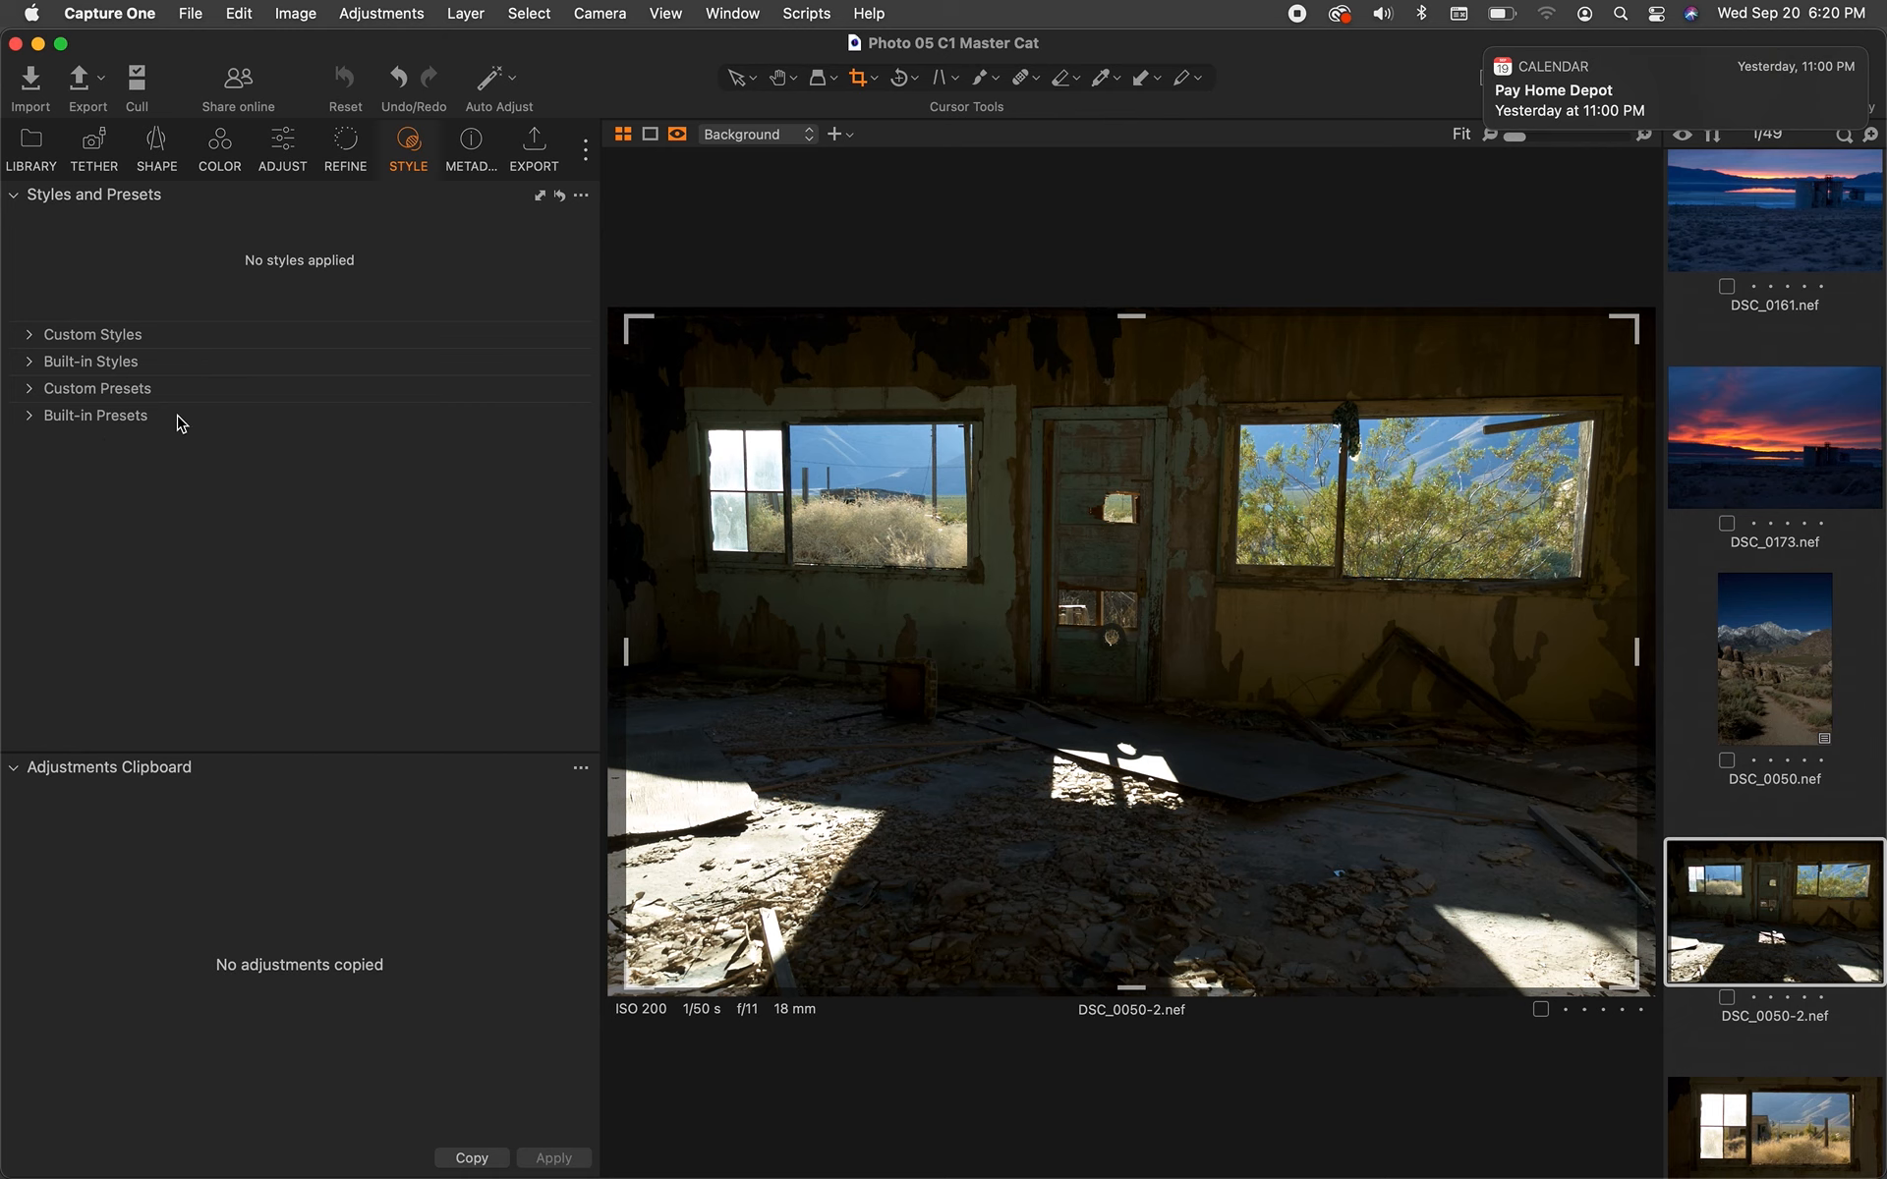
{"action": "left_click", "coordinate": [31, 417]}
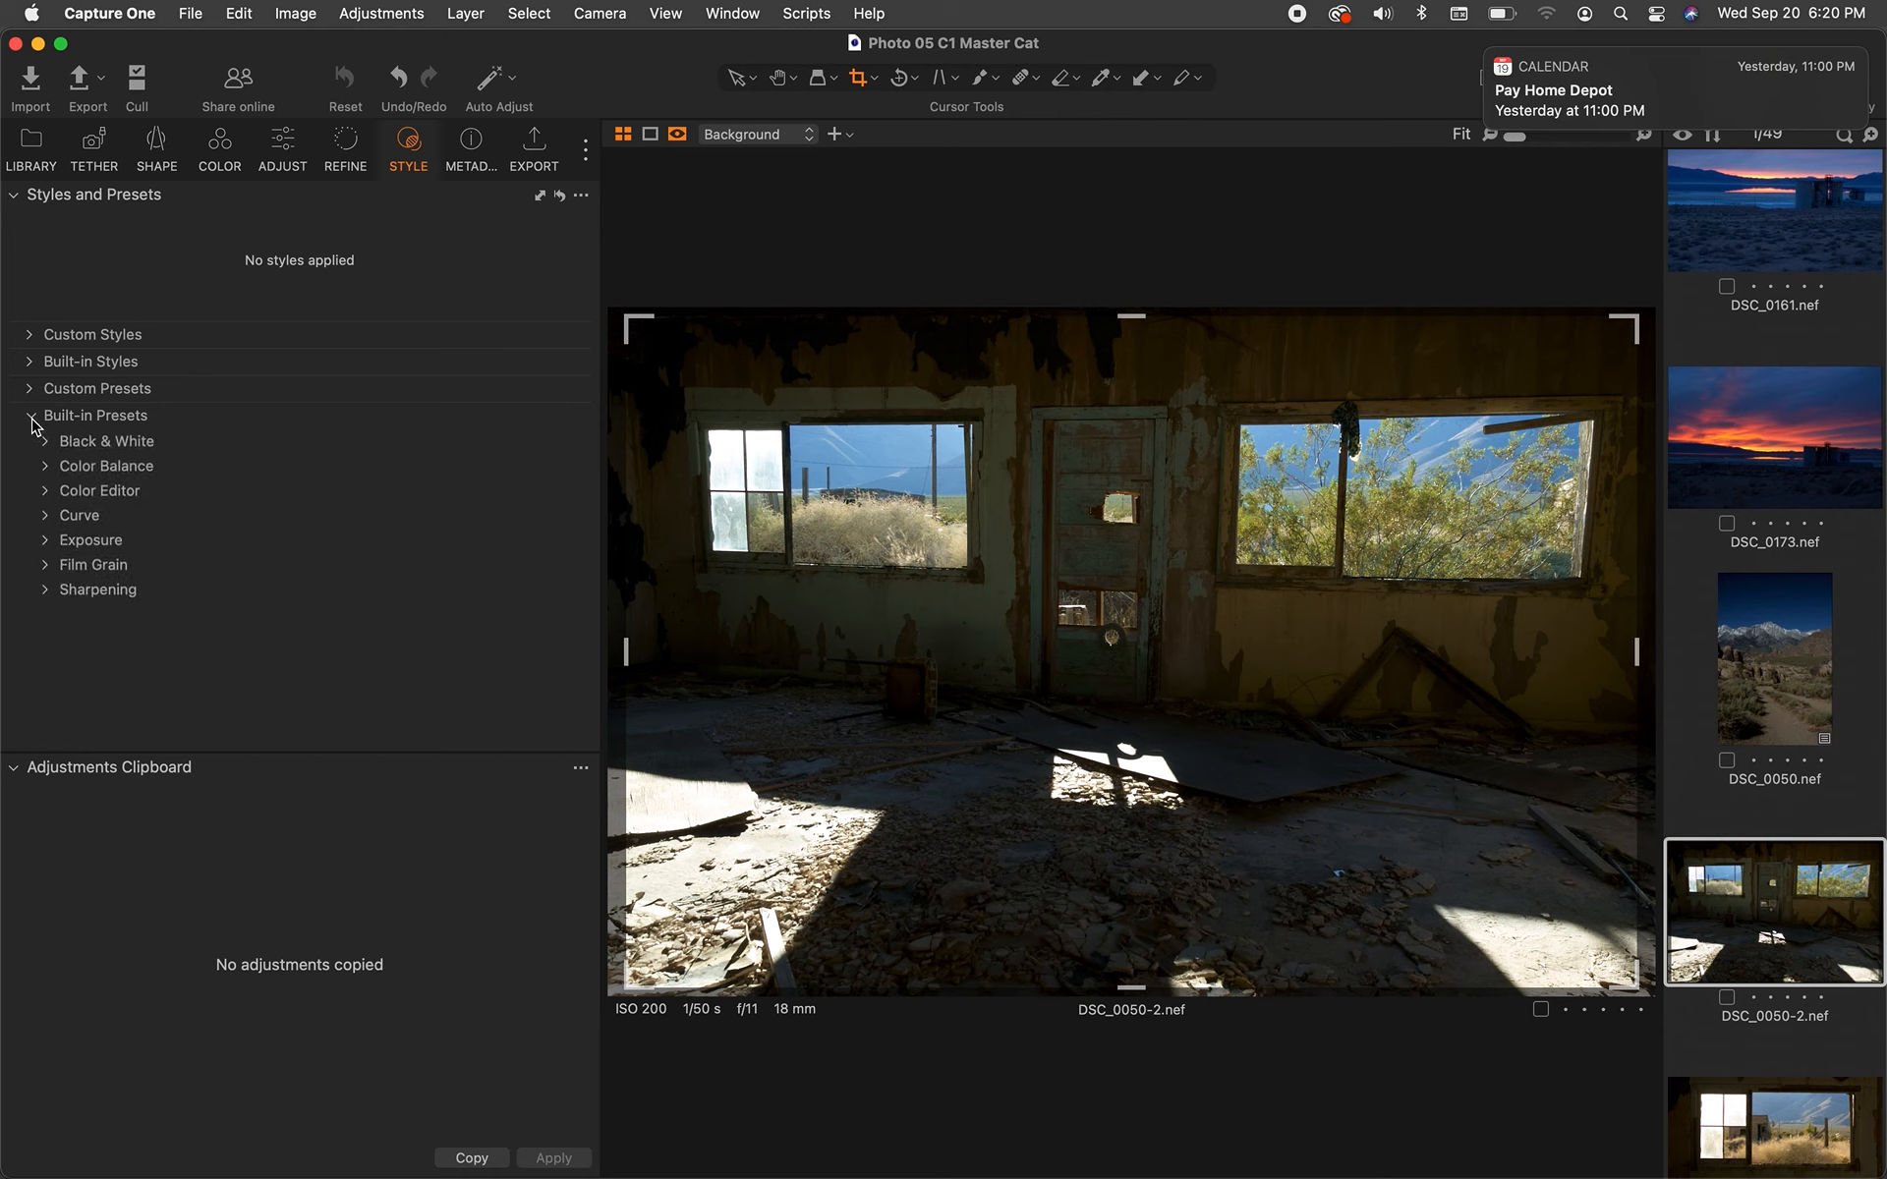
{"action": "left_click", "coordinate": [31, 417]}
- View the Black & White group among the Built-in Styles, collapsing the styles list again
{"action": "left_click", "coordinate": [33, 362]}
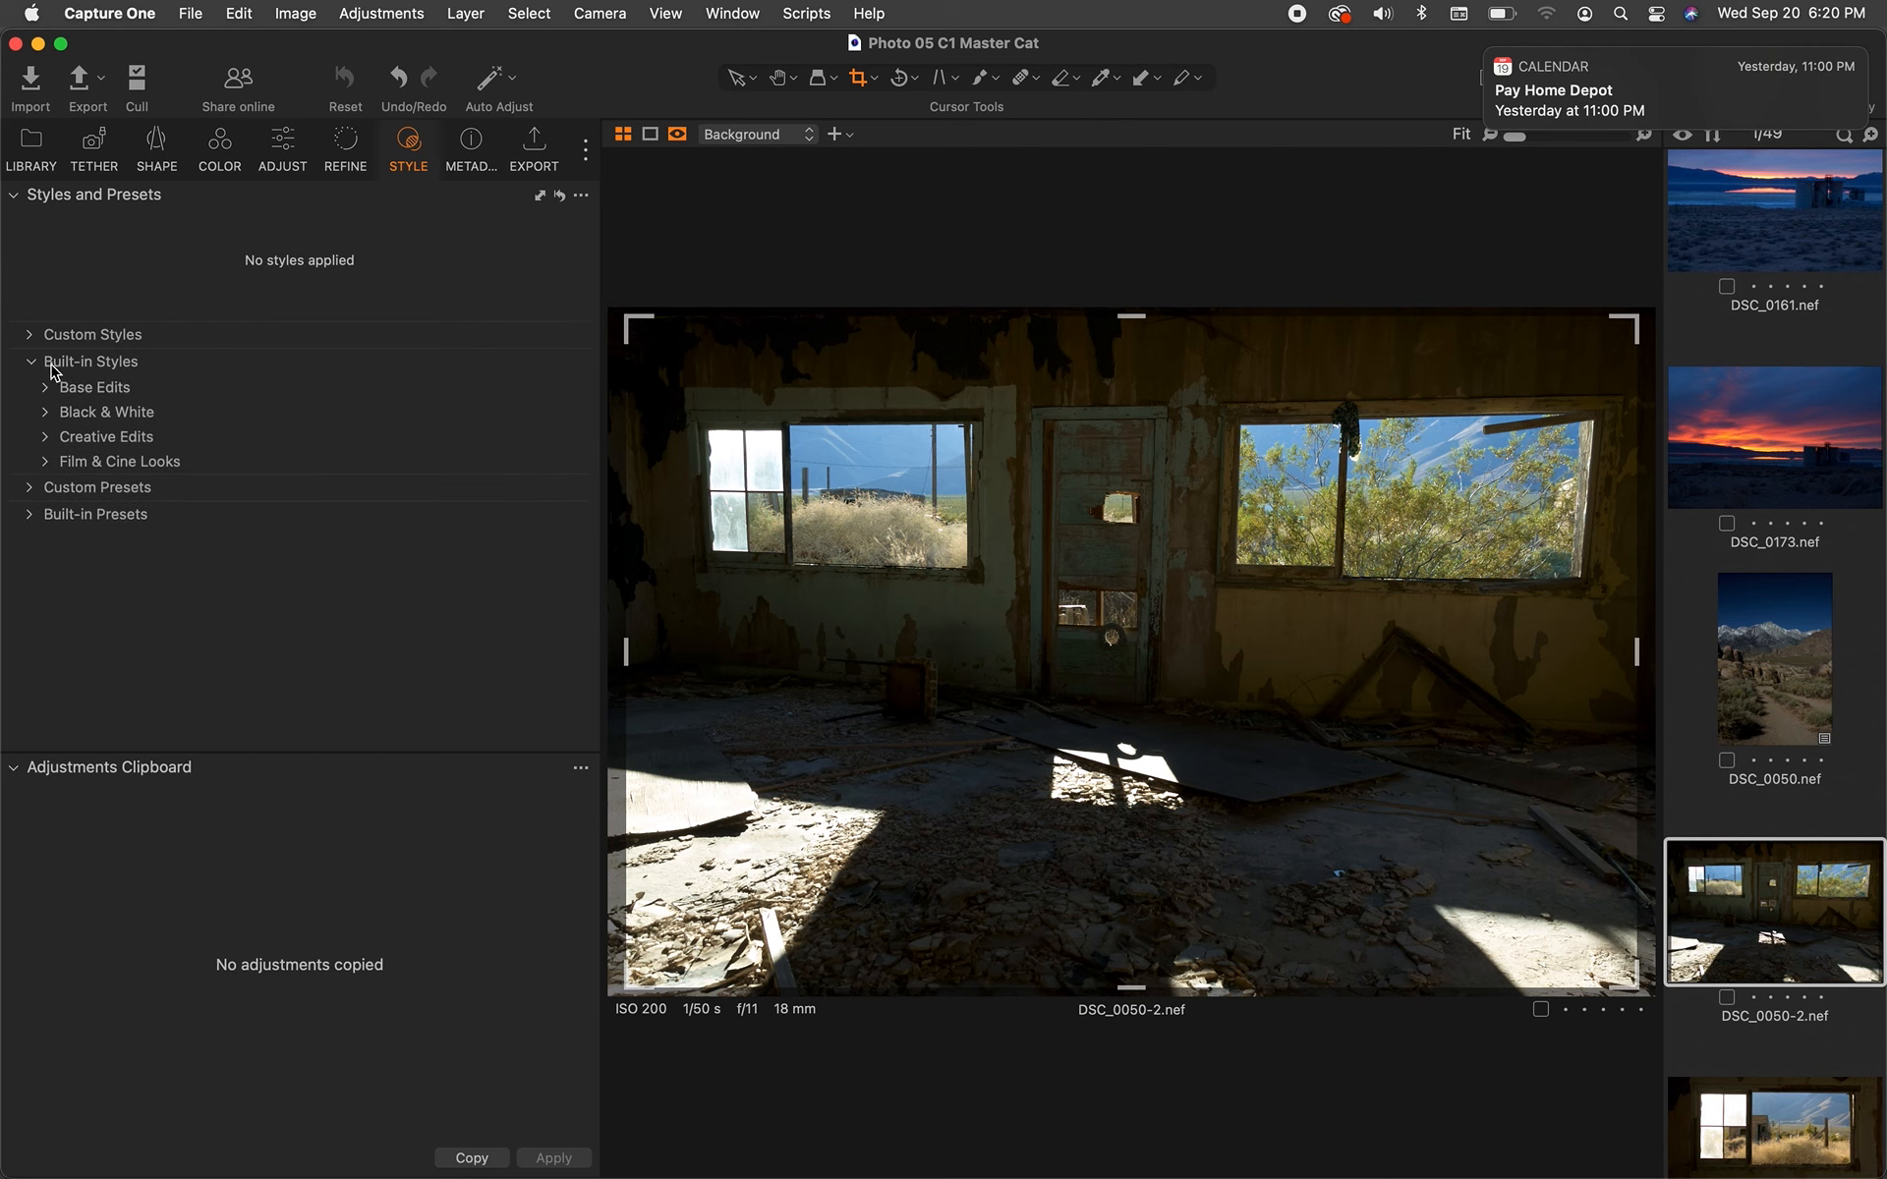
{"action": "left_click", "coordinate": [47, 413]}
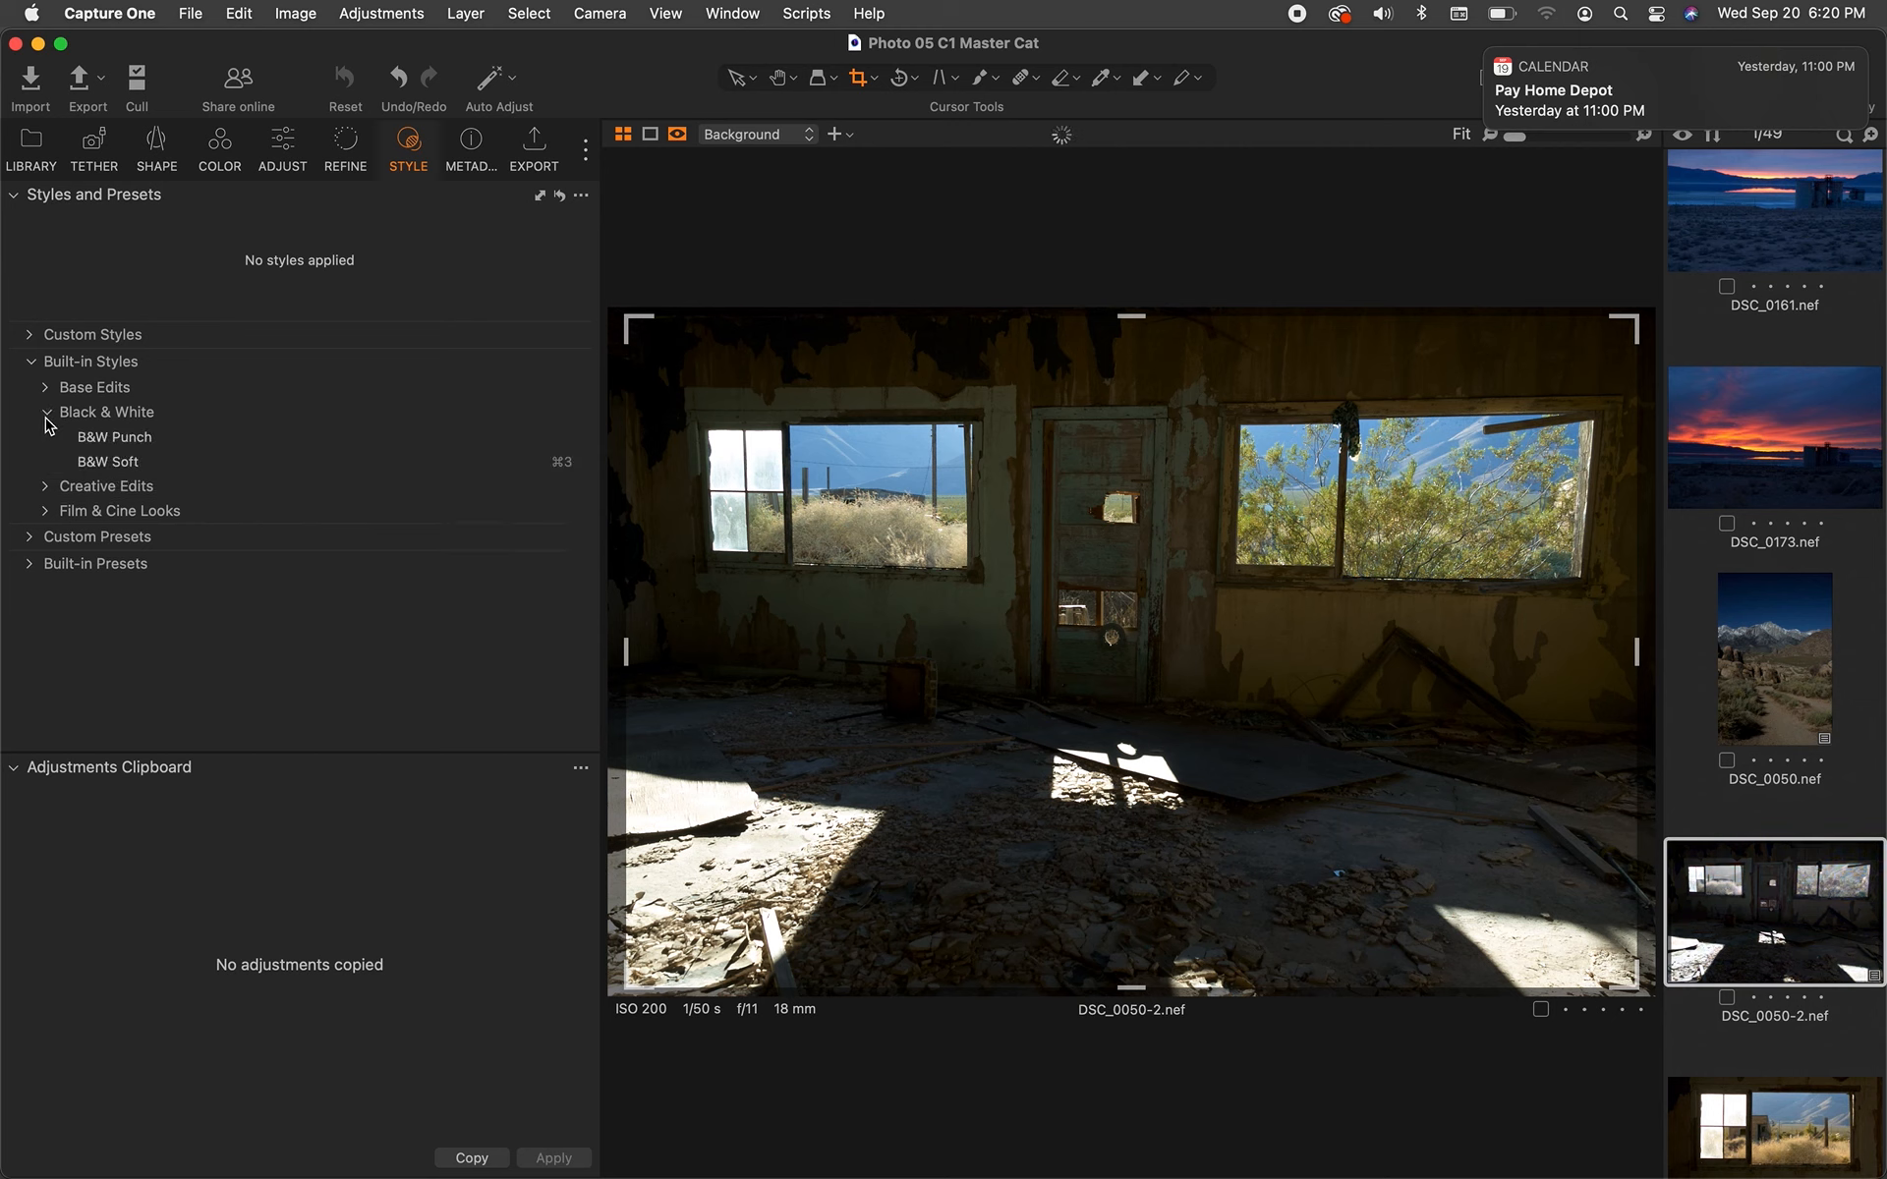
{"action": "left_click", "coordinate": [49, 414]}
{"action": "left_click", "coordinate": [32, 362]}
- Check the Custom Presets and the Black & White group of the Built-in Presets, collapsing both lists again
{"action": "left_click", "coordinate": [30, 389]}
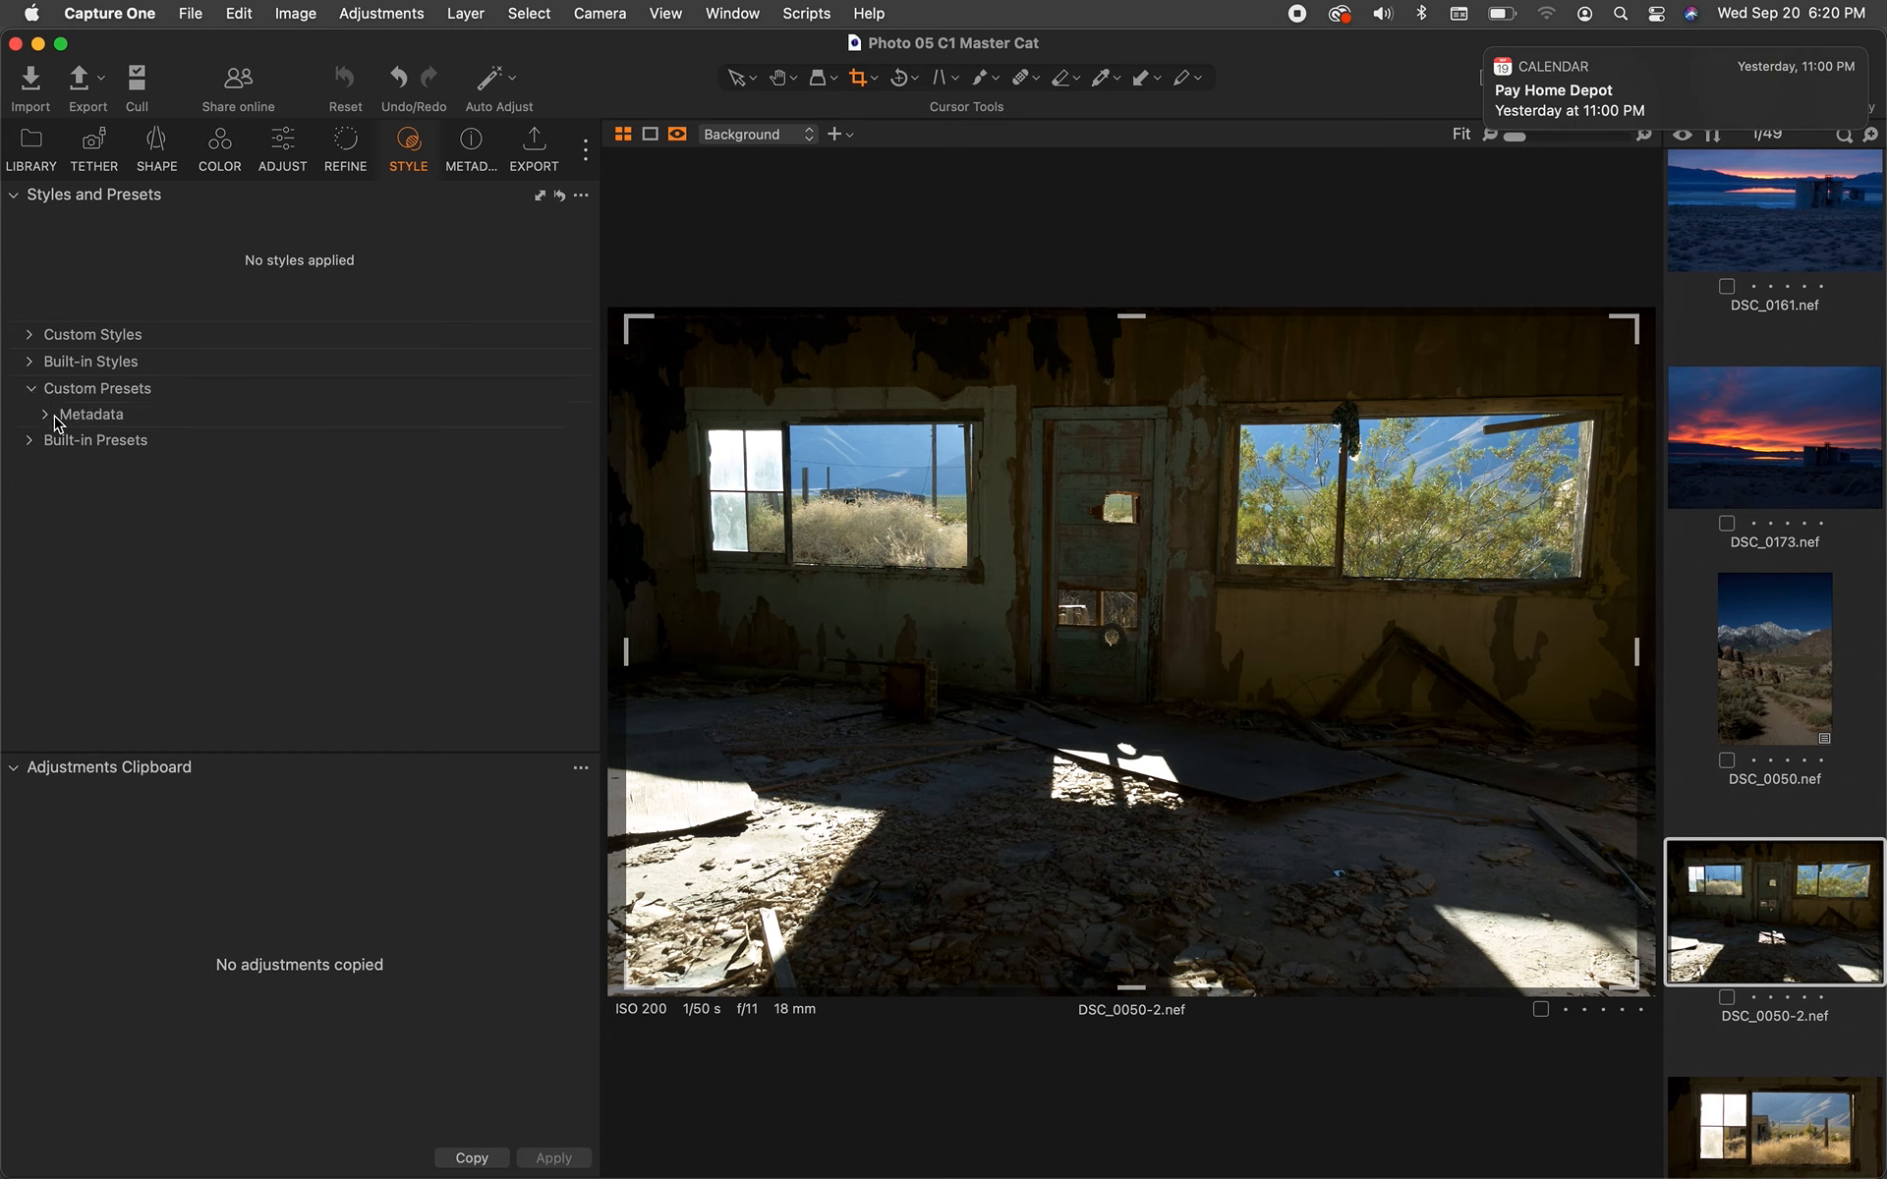
{"action": "left_click", "coordinate": [31, 389]}
{"action": "left_click", "coordinate": [30, 417]}
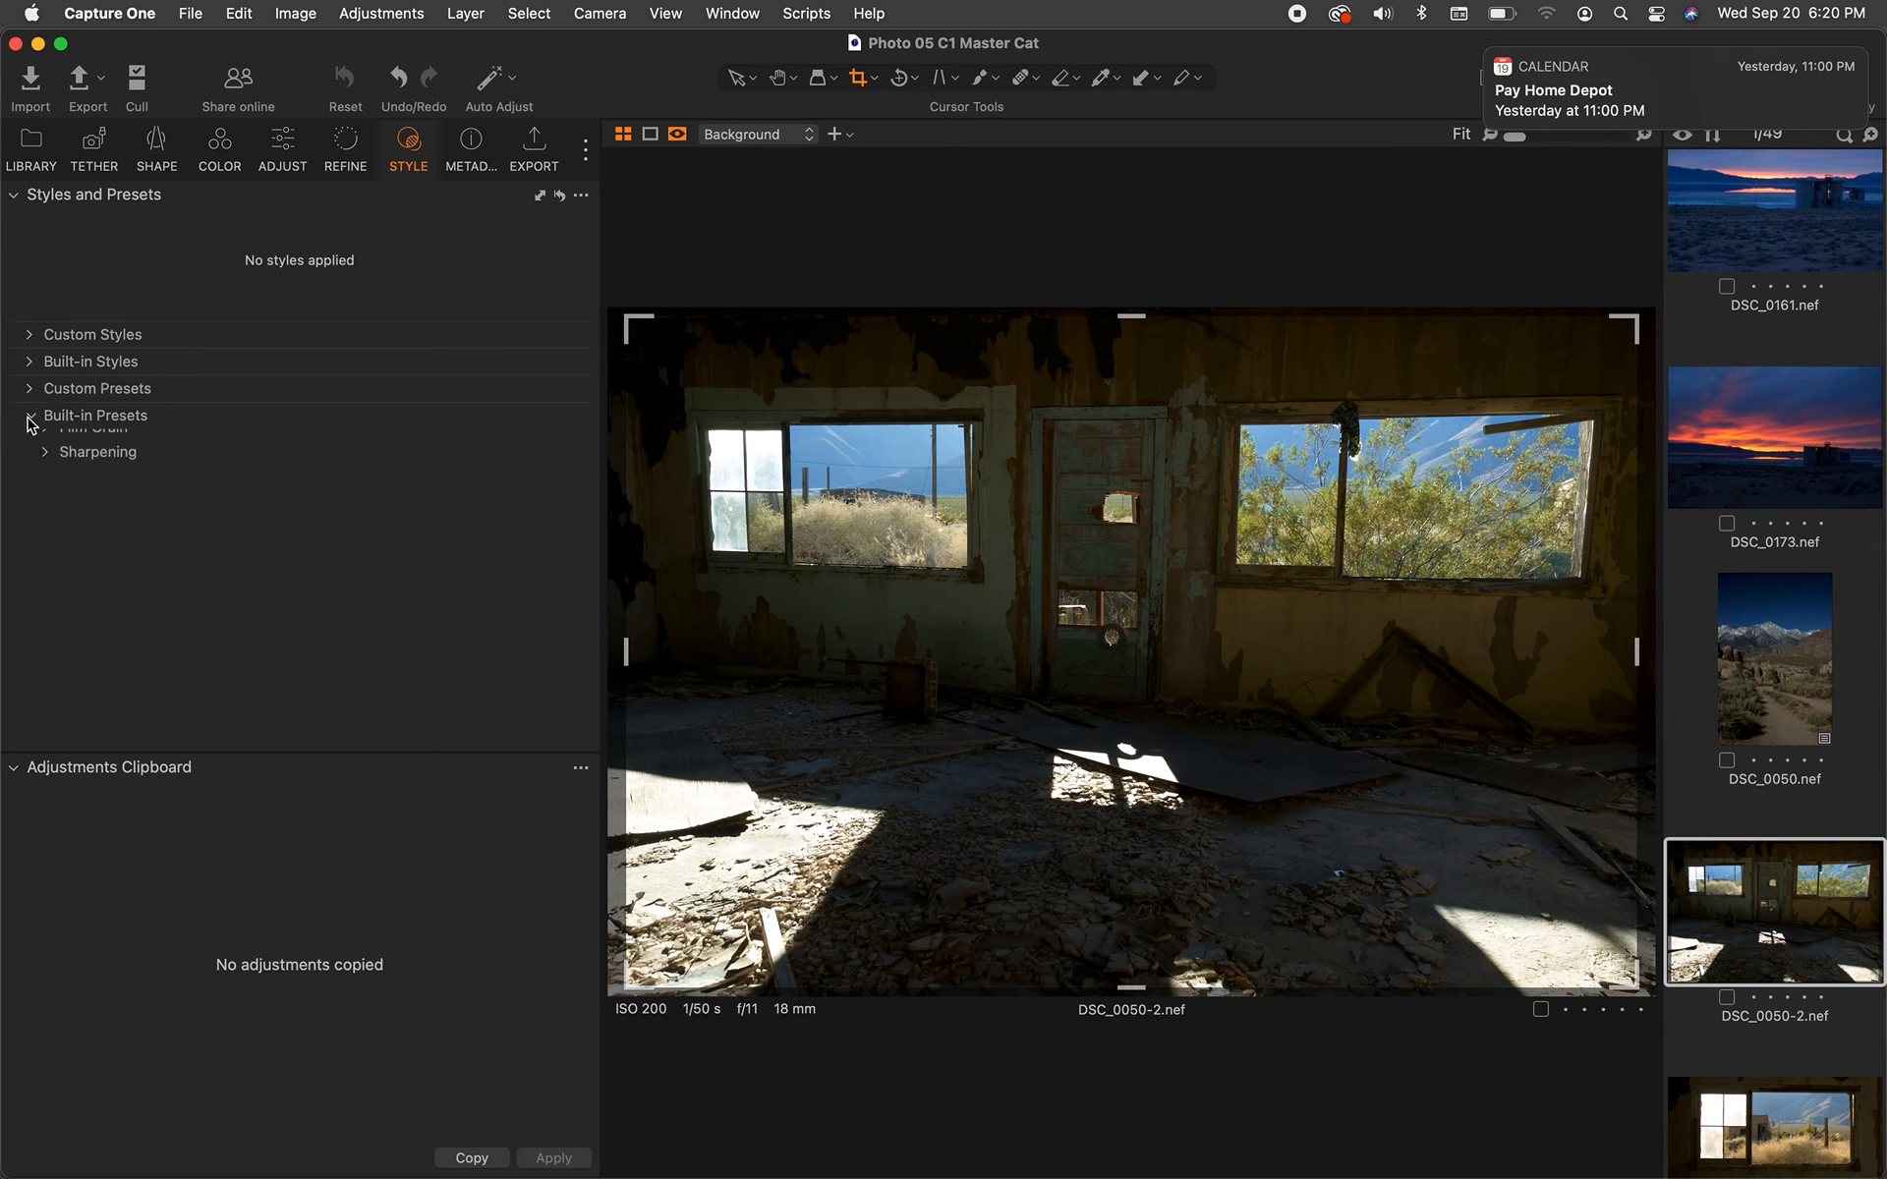
{"action": "left_click", "coordinate": [53, 444]}
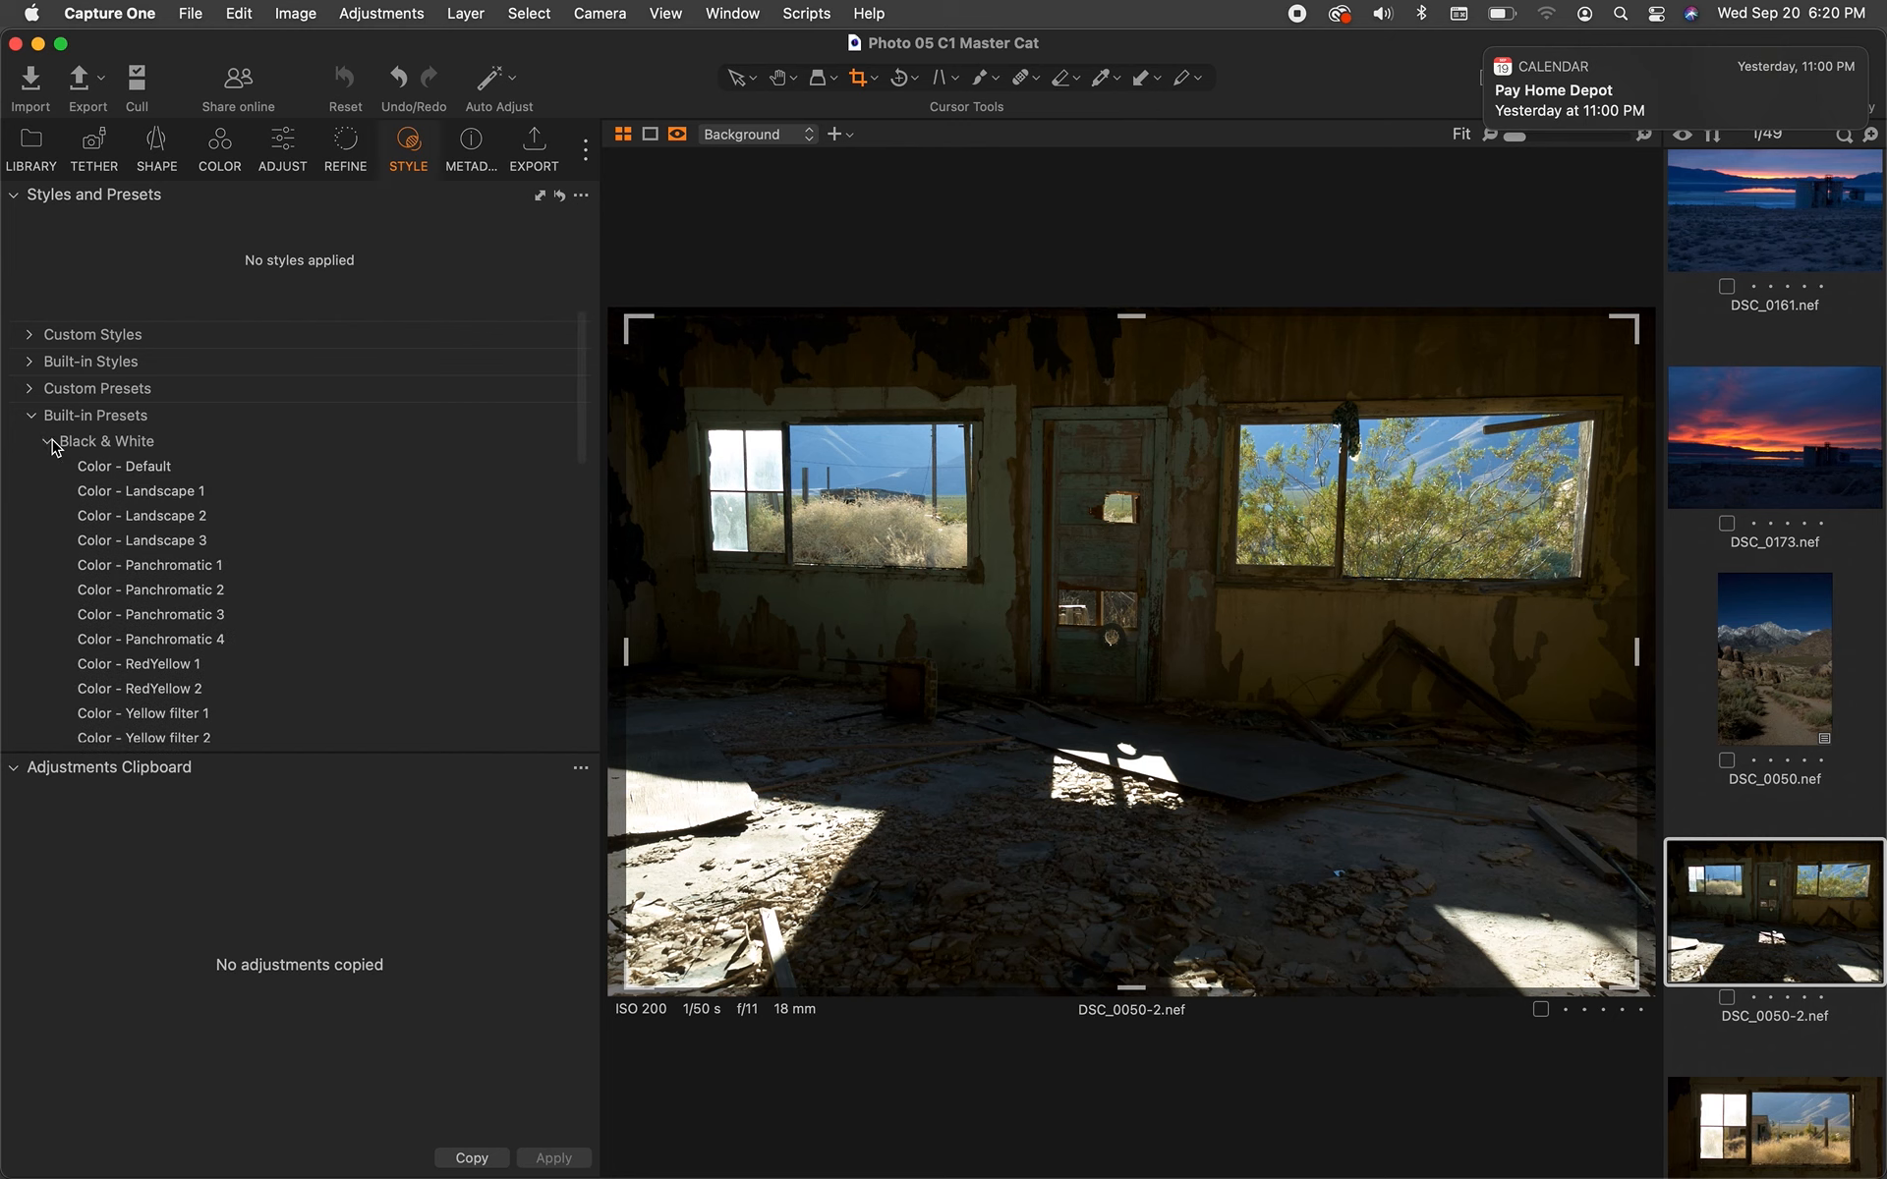
{"action": "left_click", "coordinate": [49, 442]}
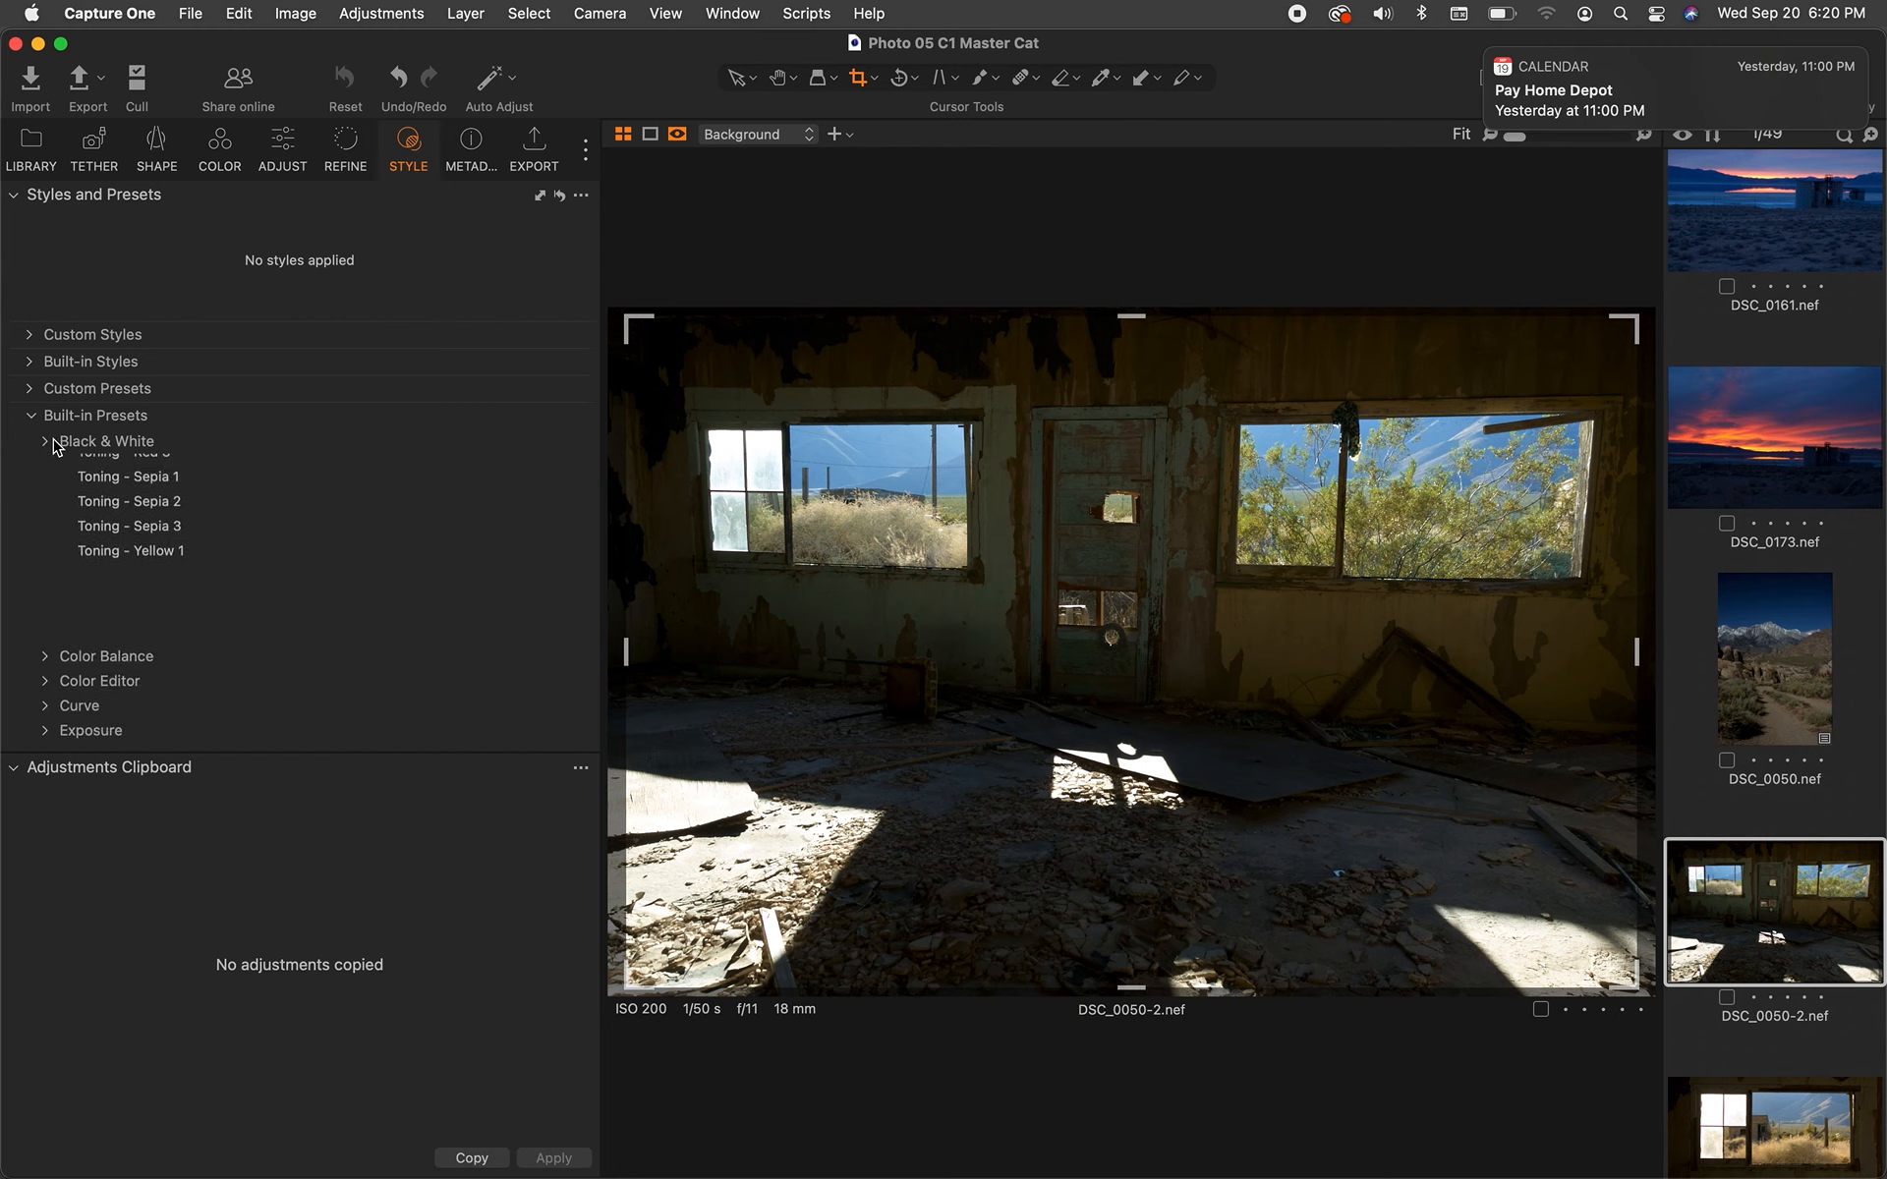
{"action": "left_click", "coordinate": [34, 420]}
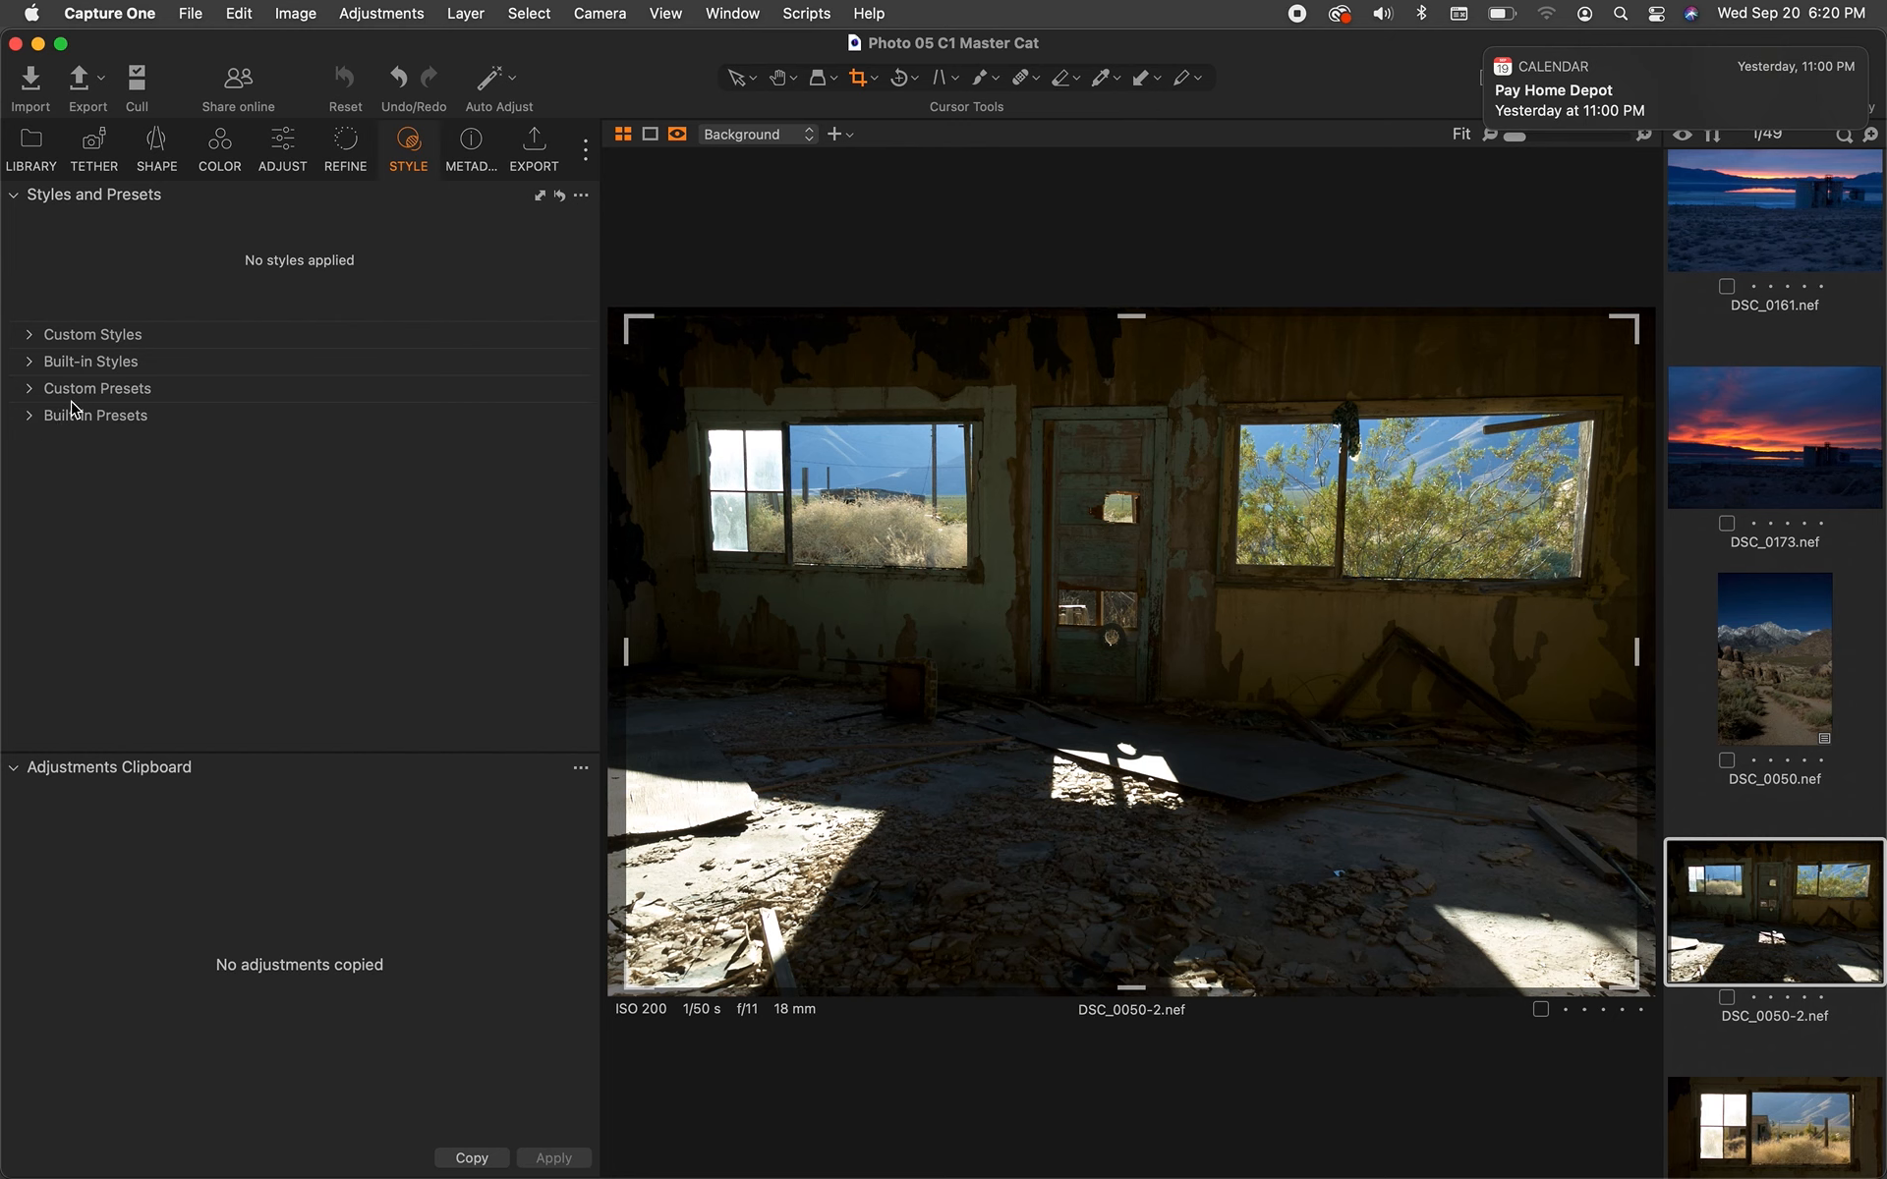
- View the Creative Edits built-in styles, and leave Styles and Presets and the Adjustments Clipboard collapsed
{"action": "left_click", "coordinate": [38, 364]}
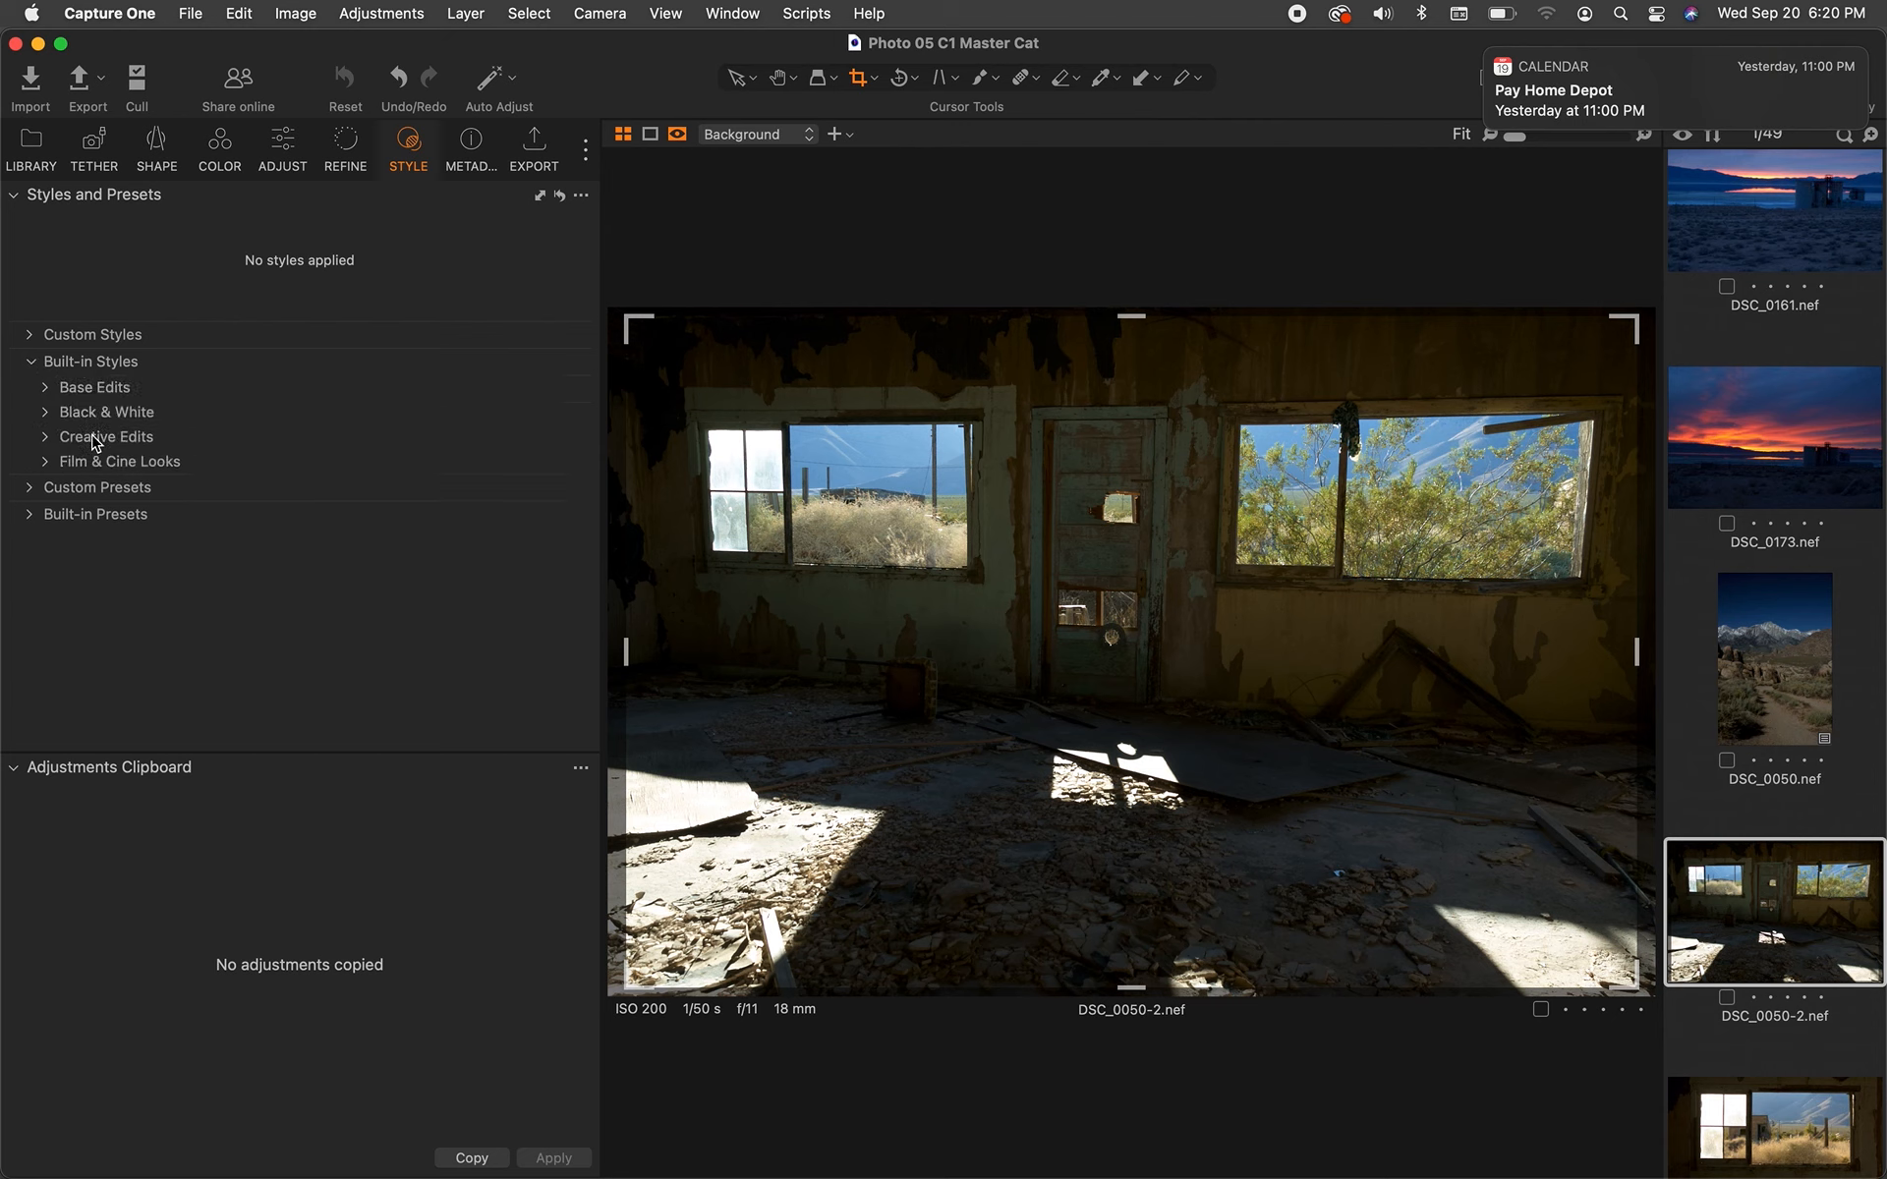
{"action": "left_click", "coordinate": [54, 439]}
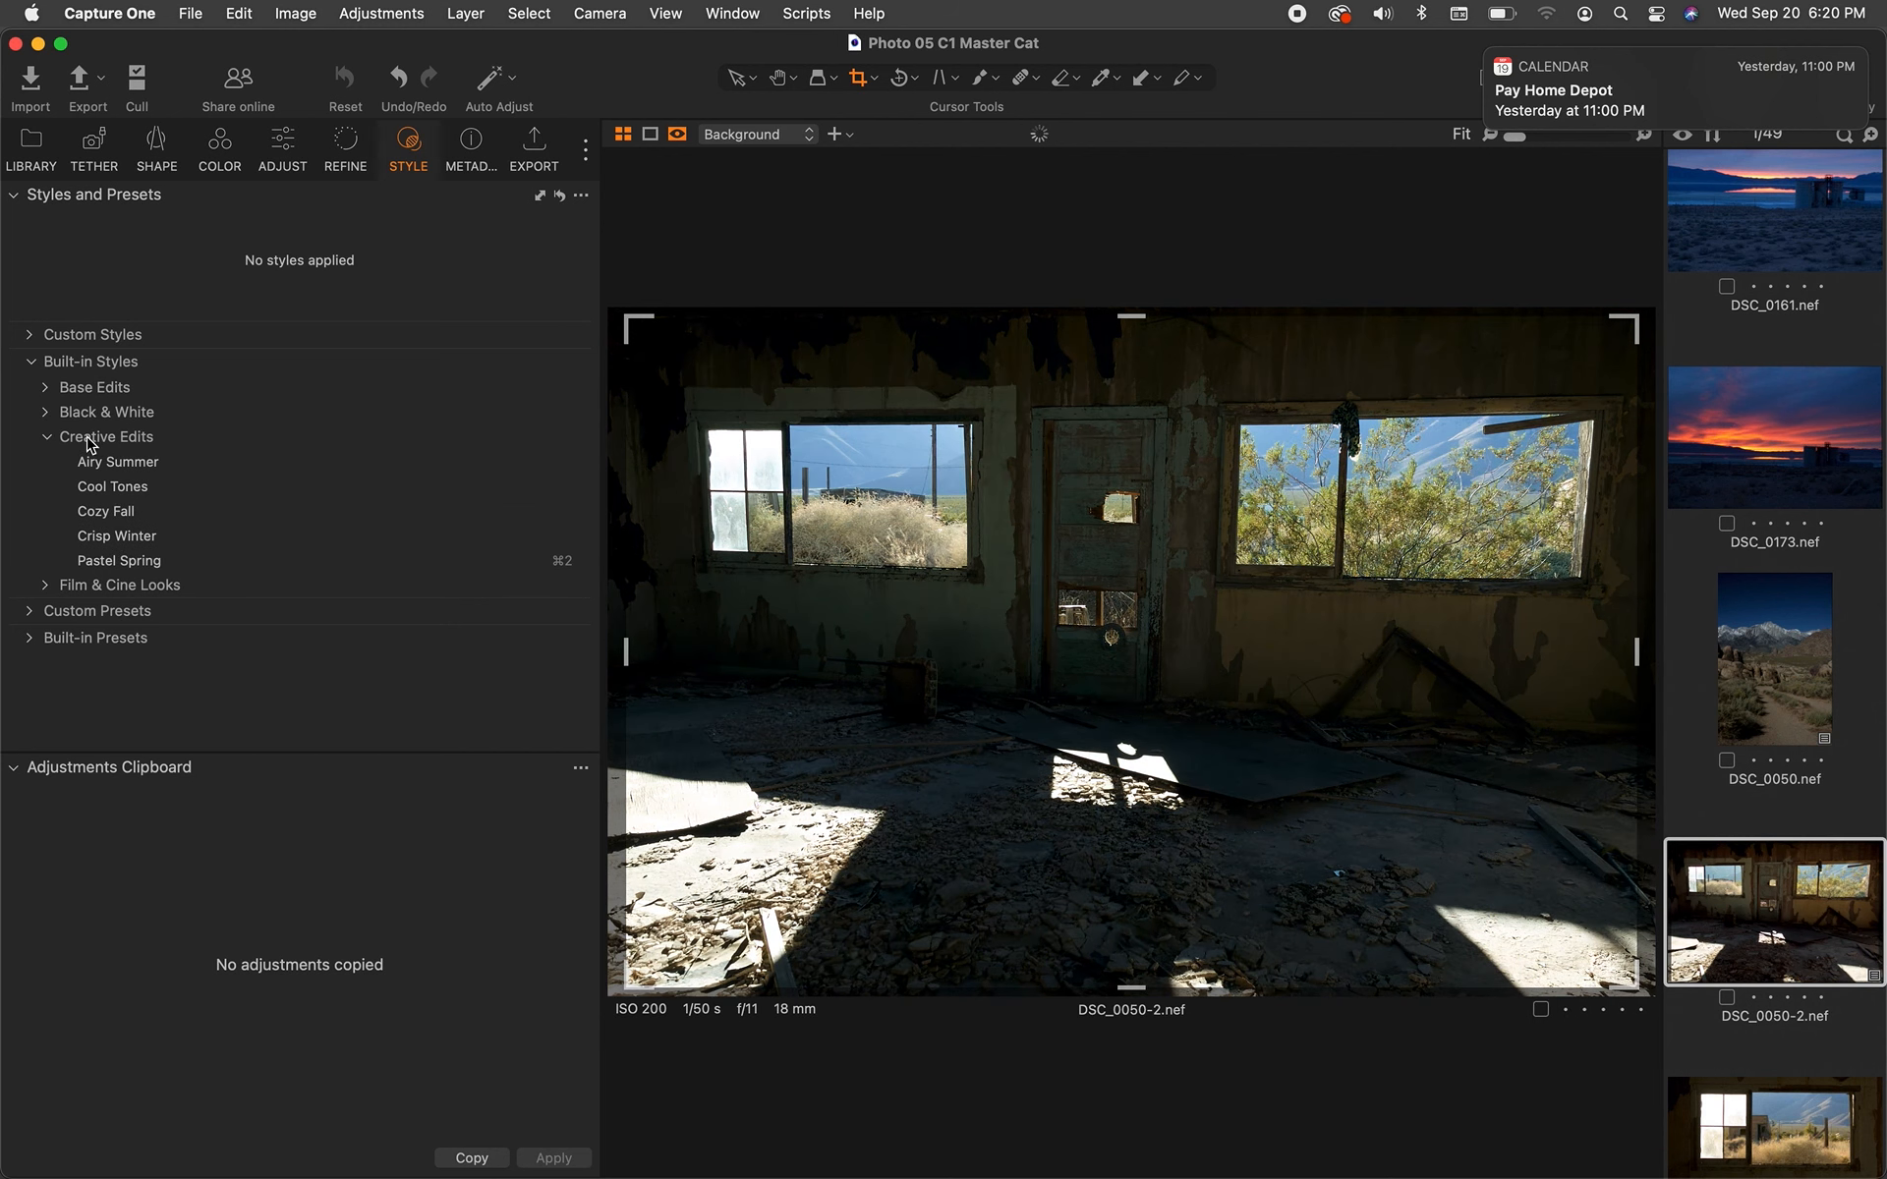
{"action": "left_click", "coordinate": [48, 436]}
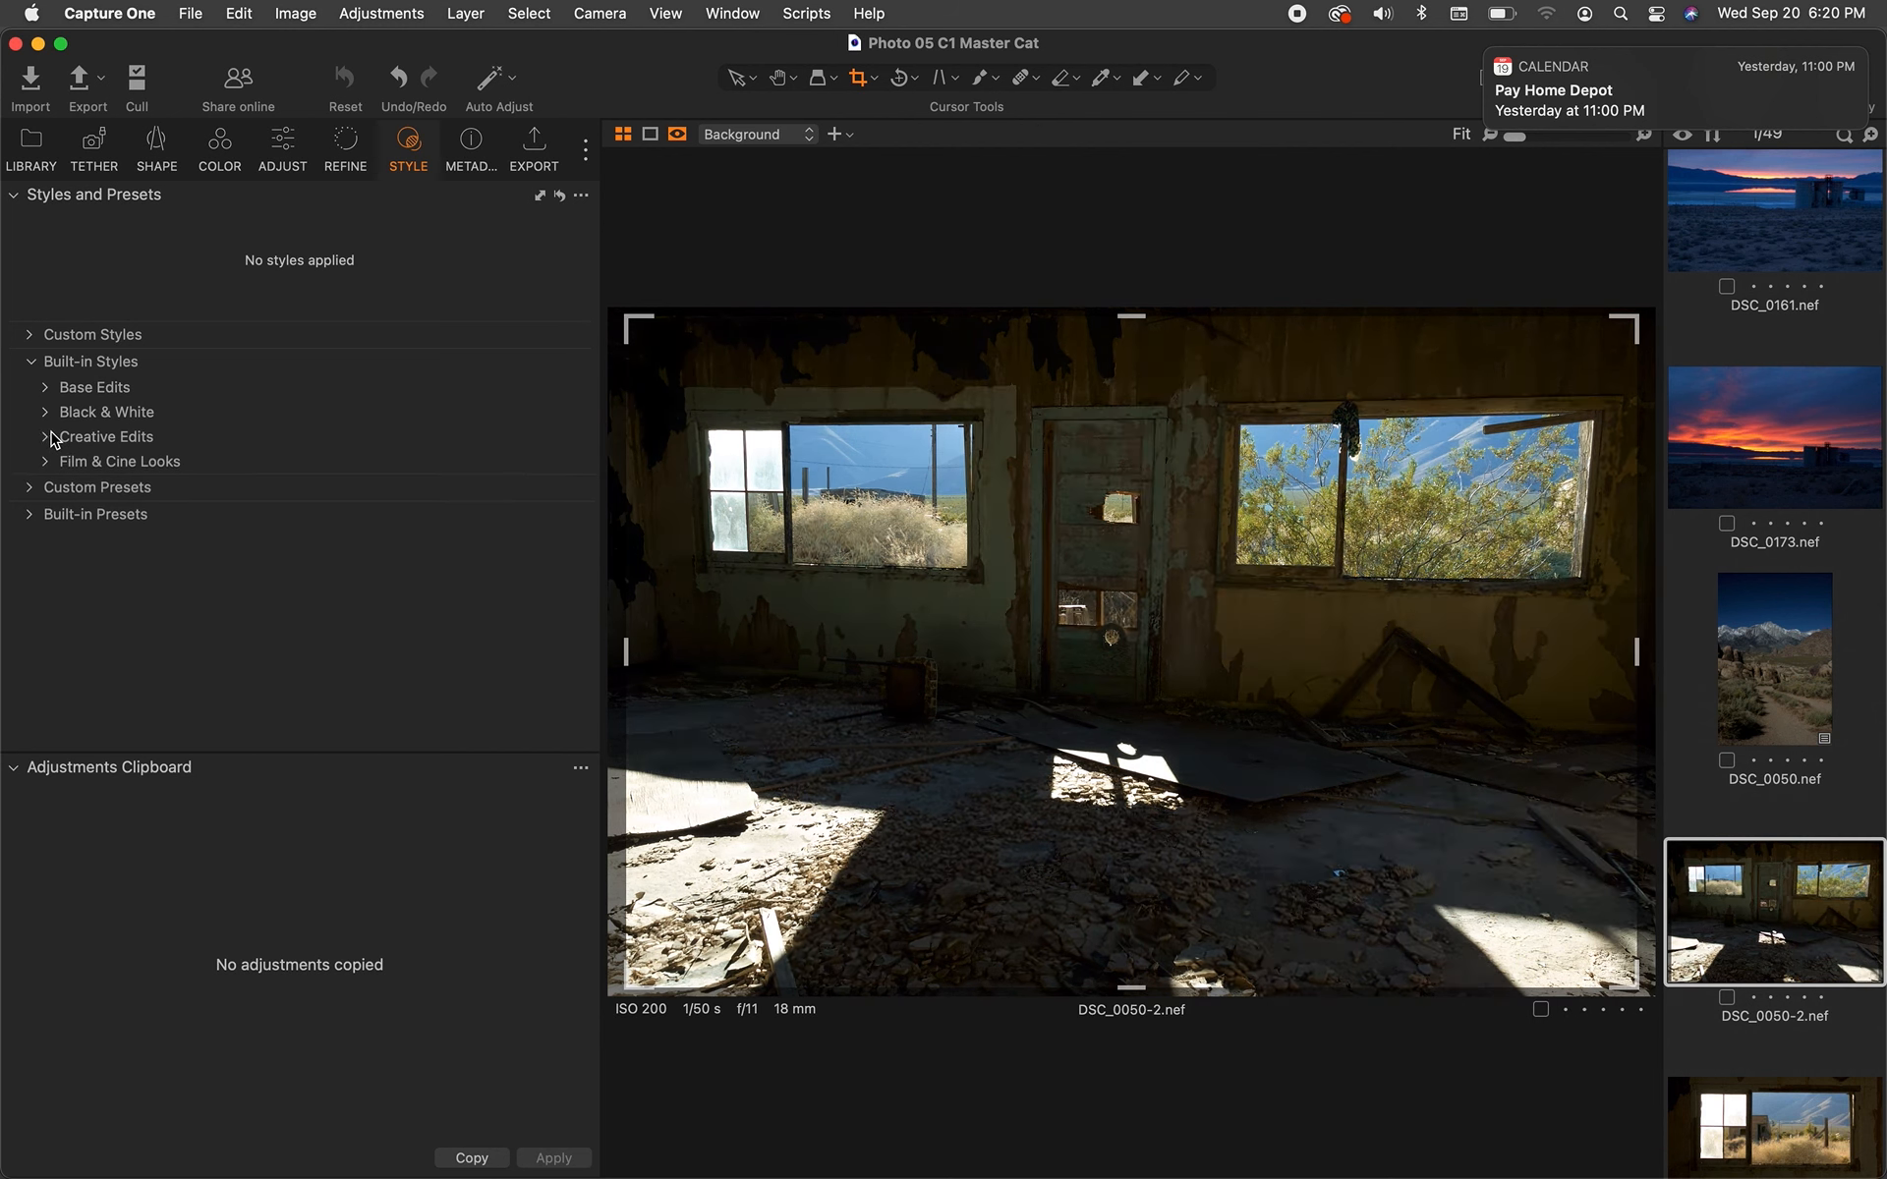
{"action": "left_click", "coordinate": [33, 363]}
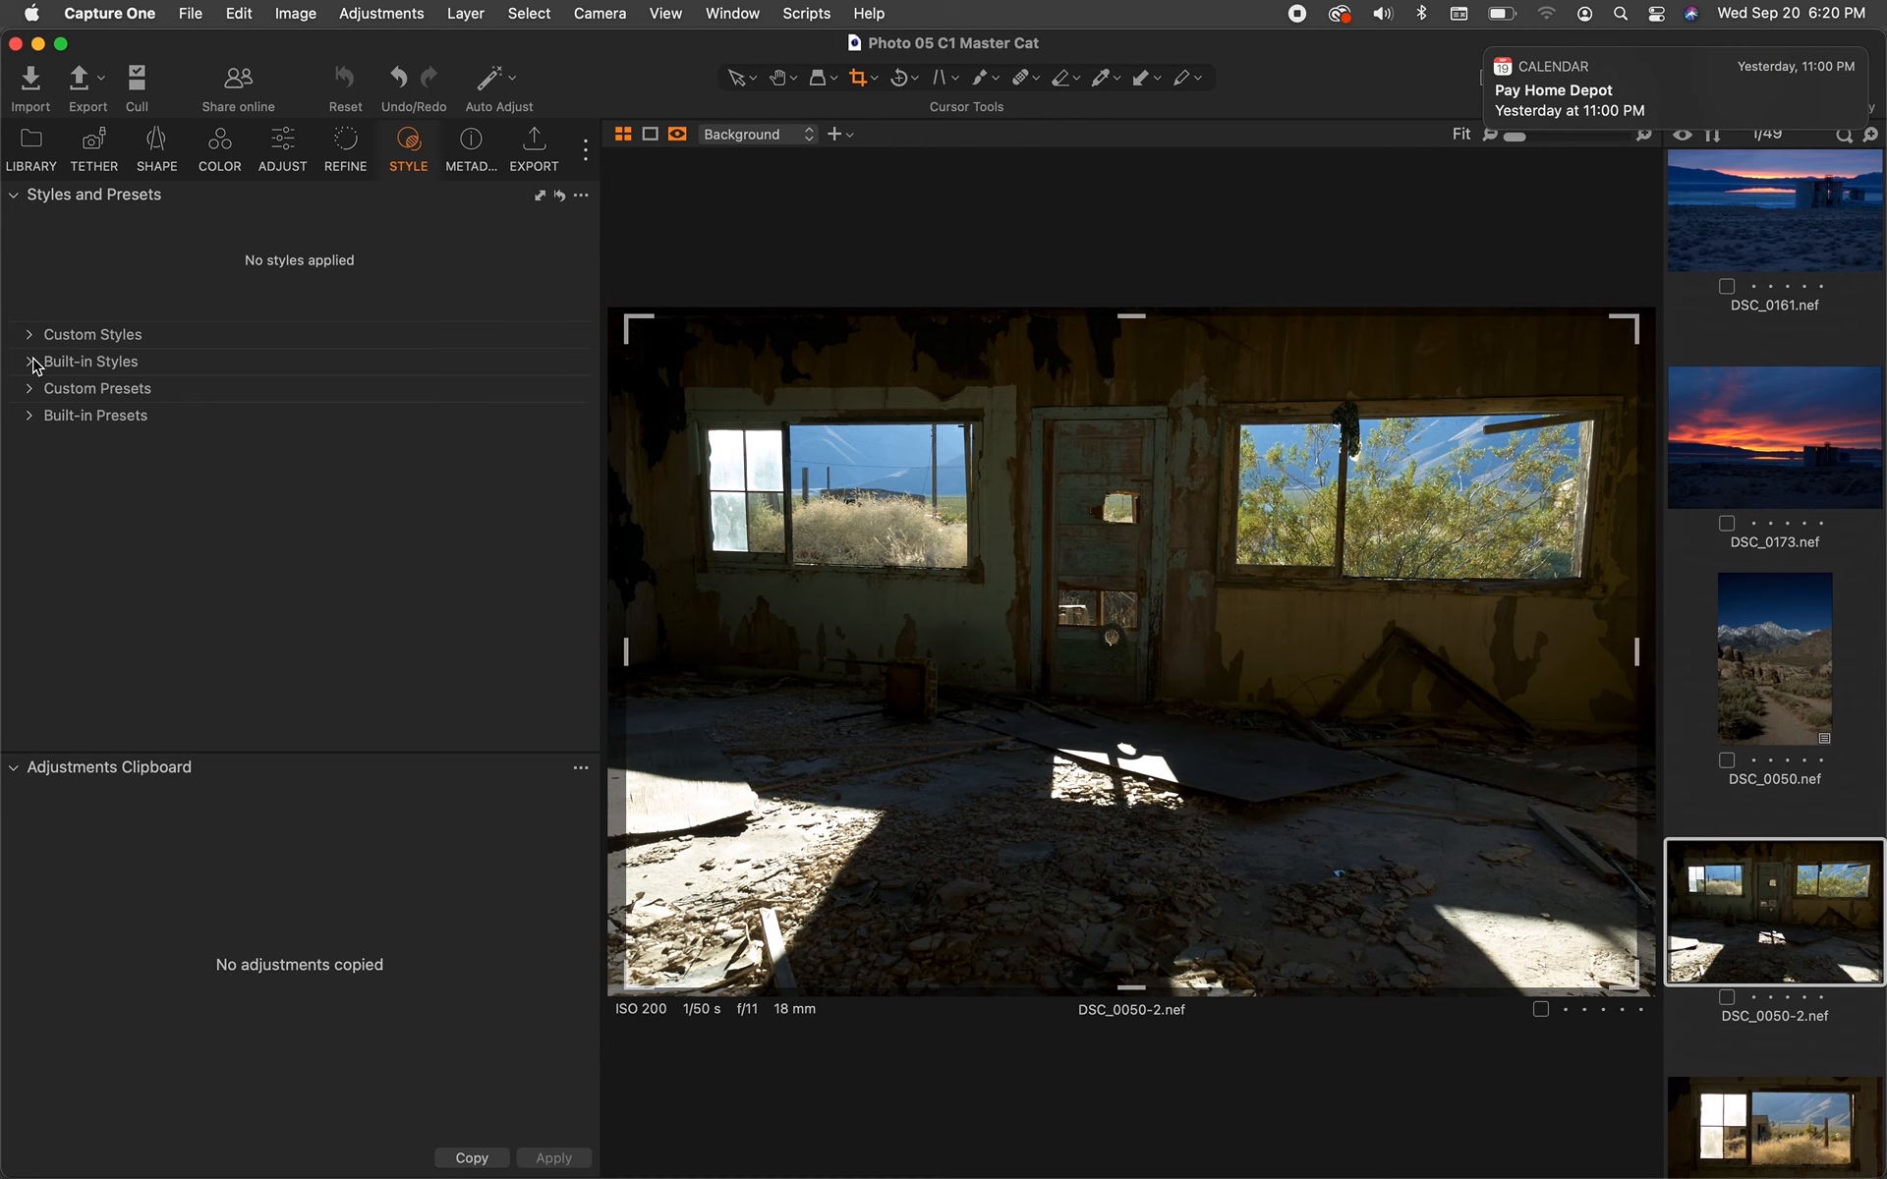
{"action": "left_click", "coordinate": [13, 195]}
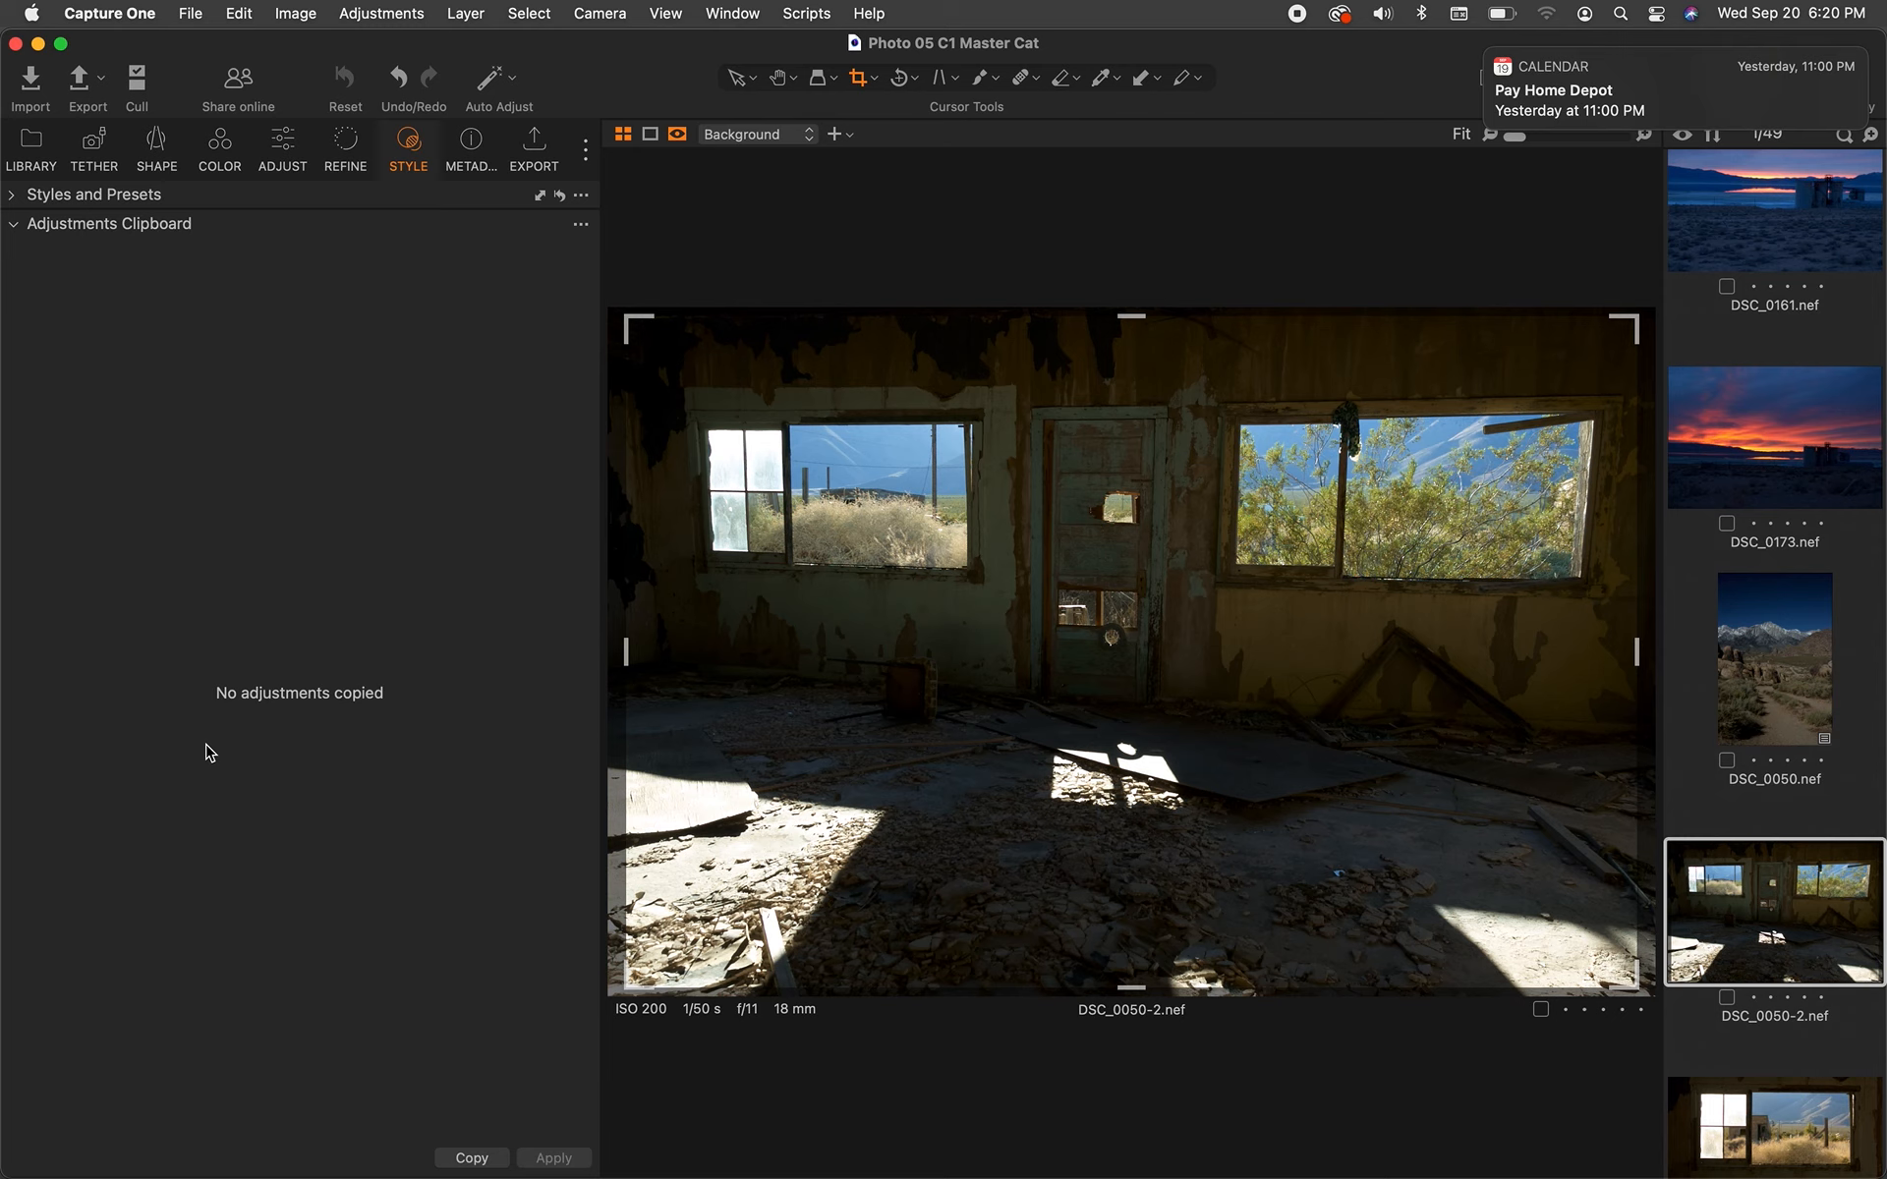
{"action": "left_click", "coordinate": [17, 228]}
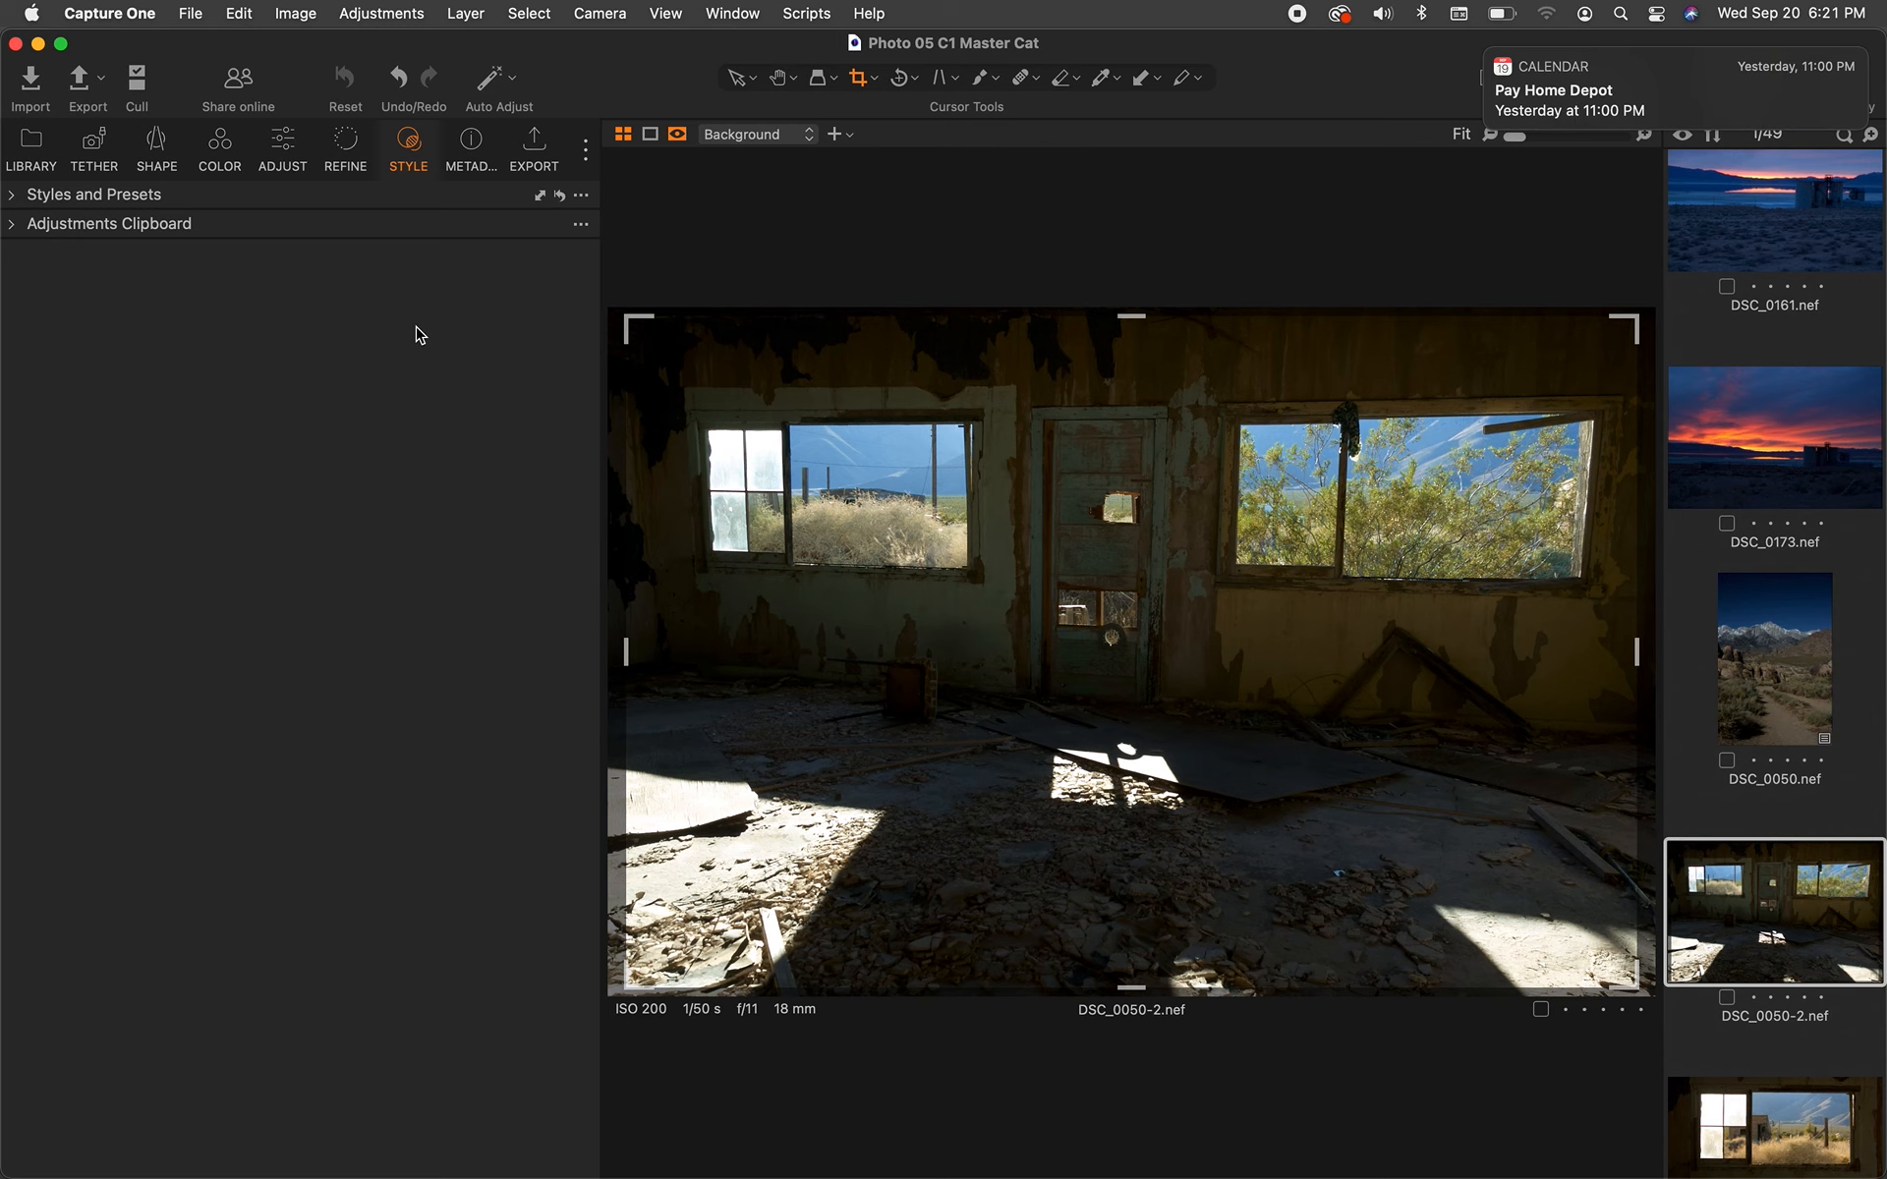
- Bring up the Metadata tools and view the photo's metadata, collapsing that section again
{"action": "left_click", "coordinate": [472, 143]}
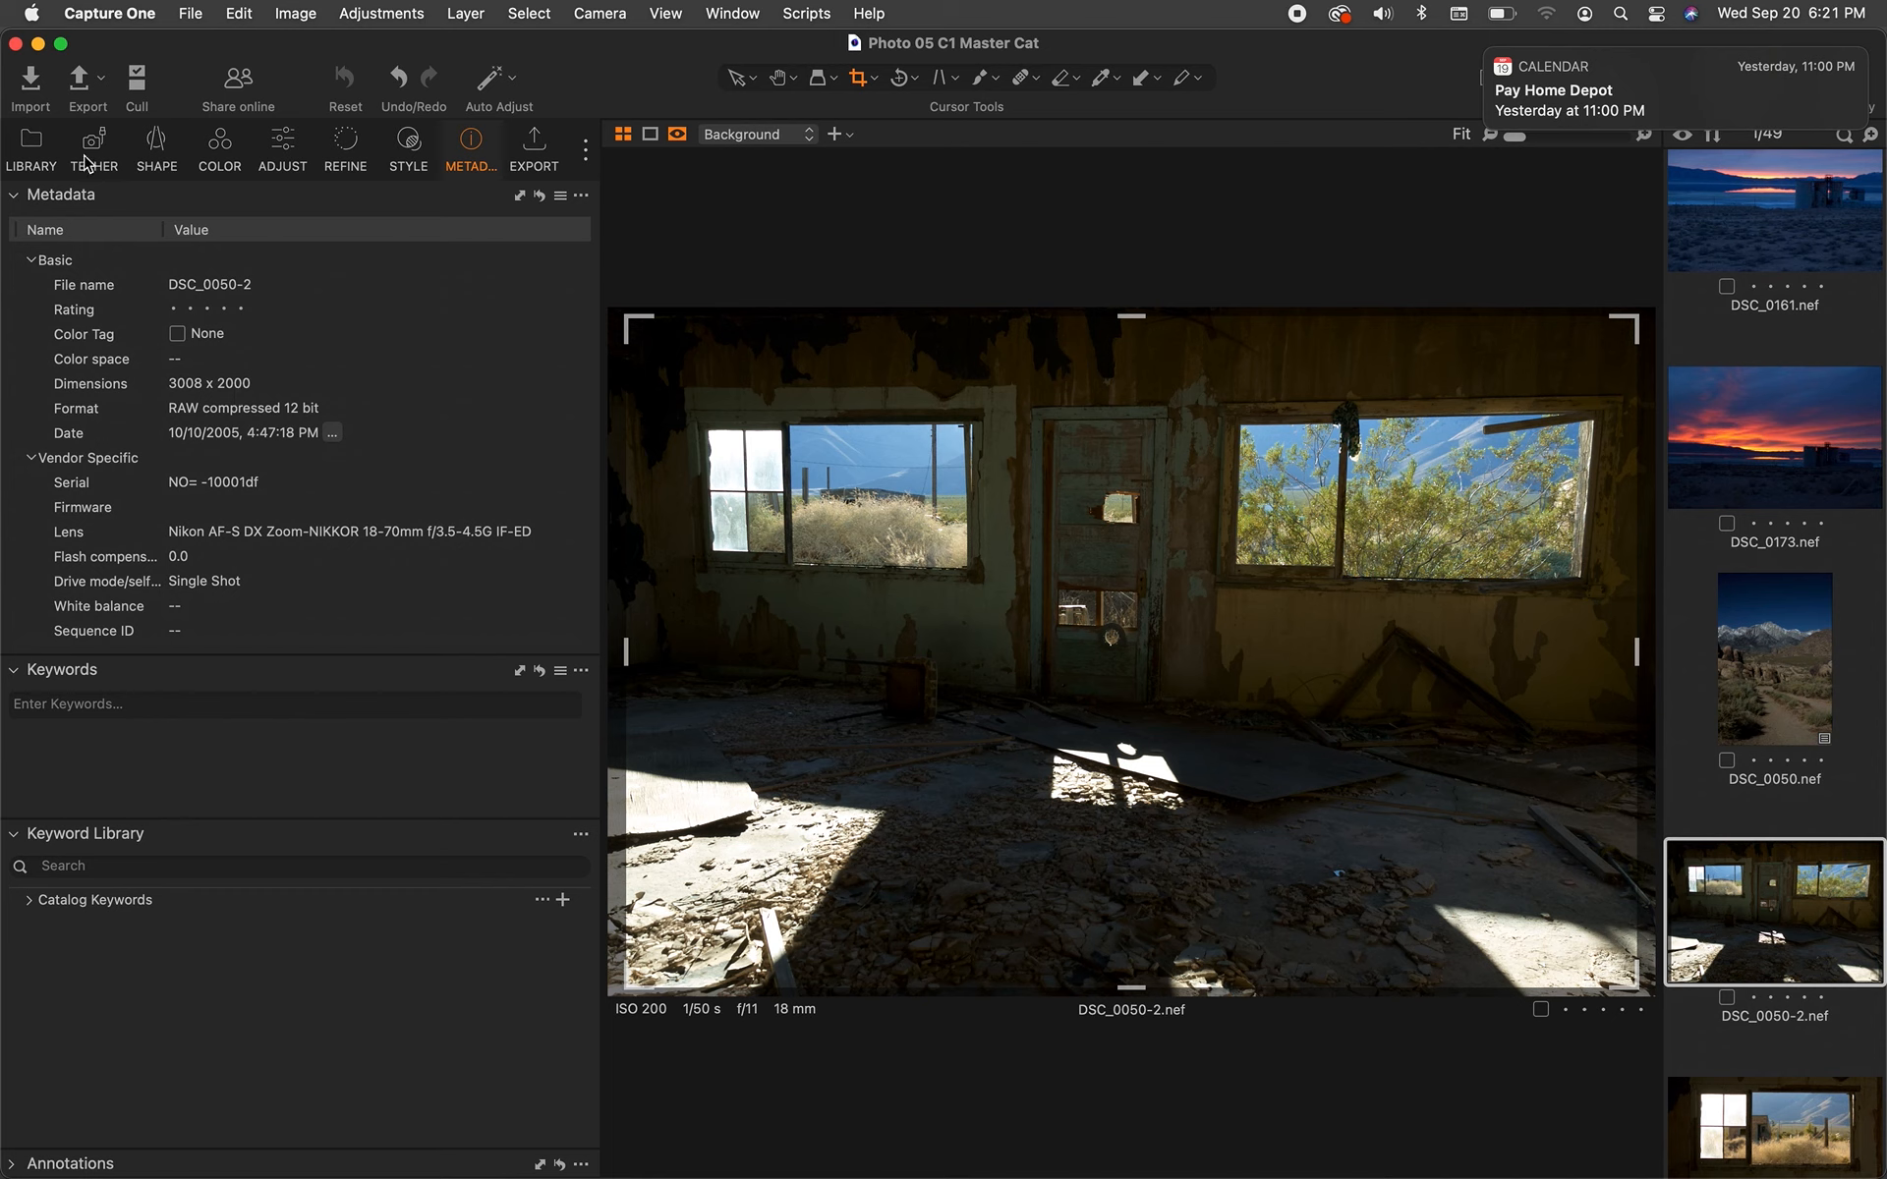
{"action": "left_click", "coordinate": [15, 198]}
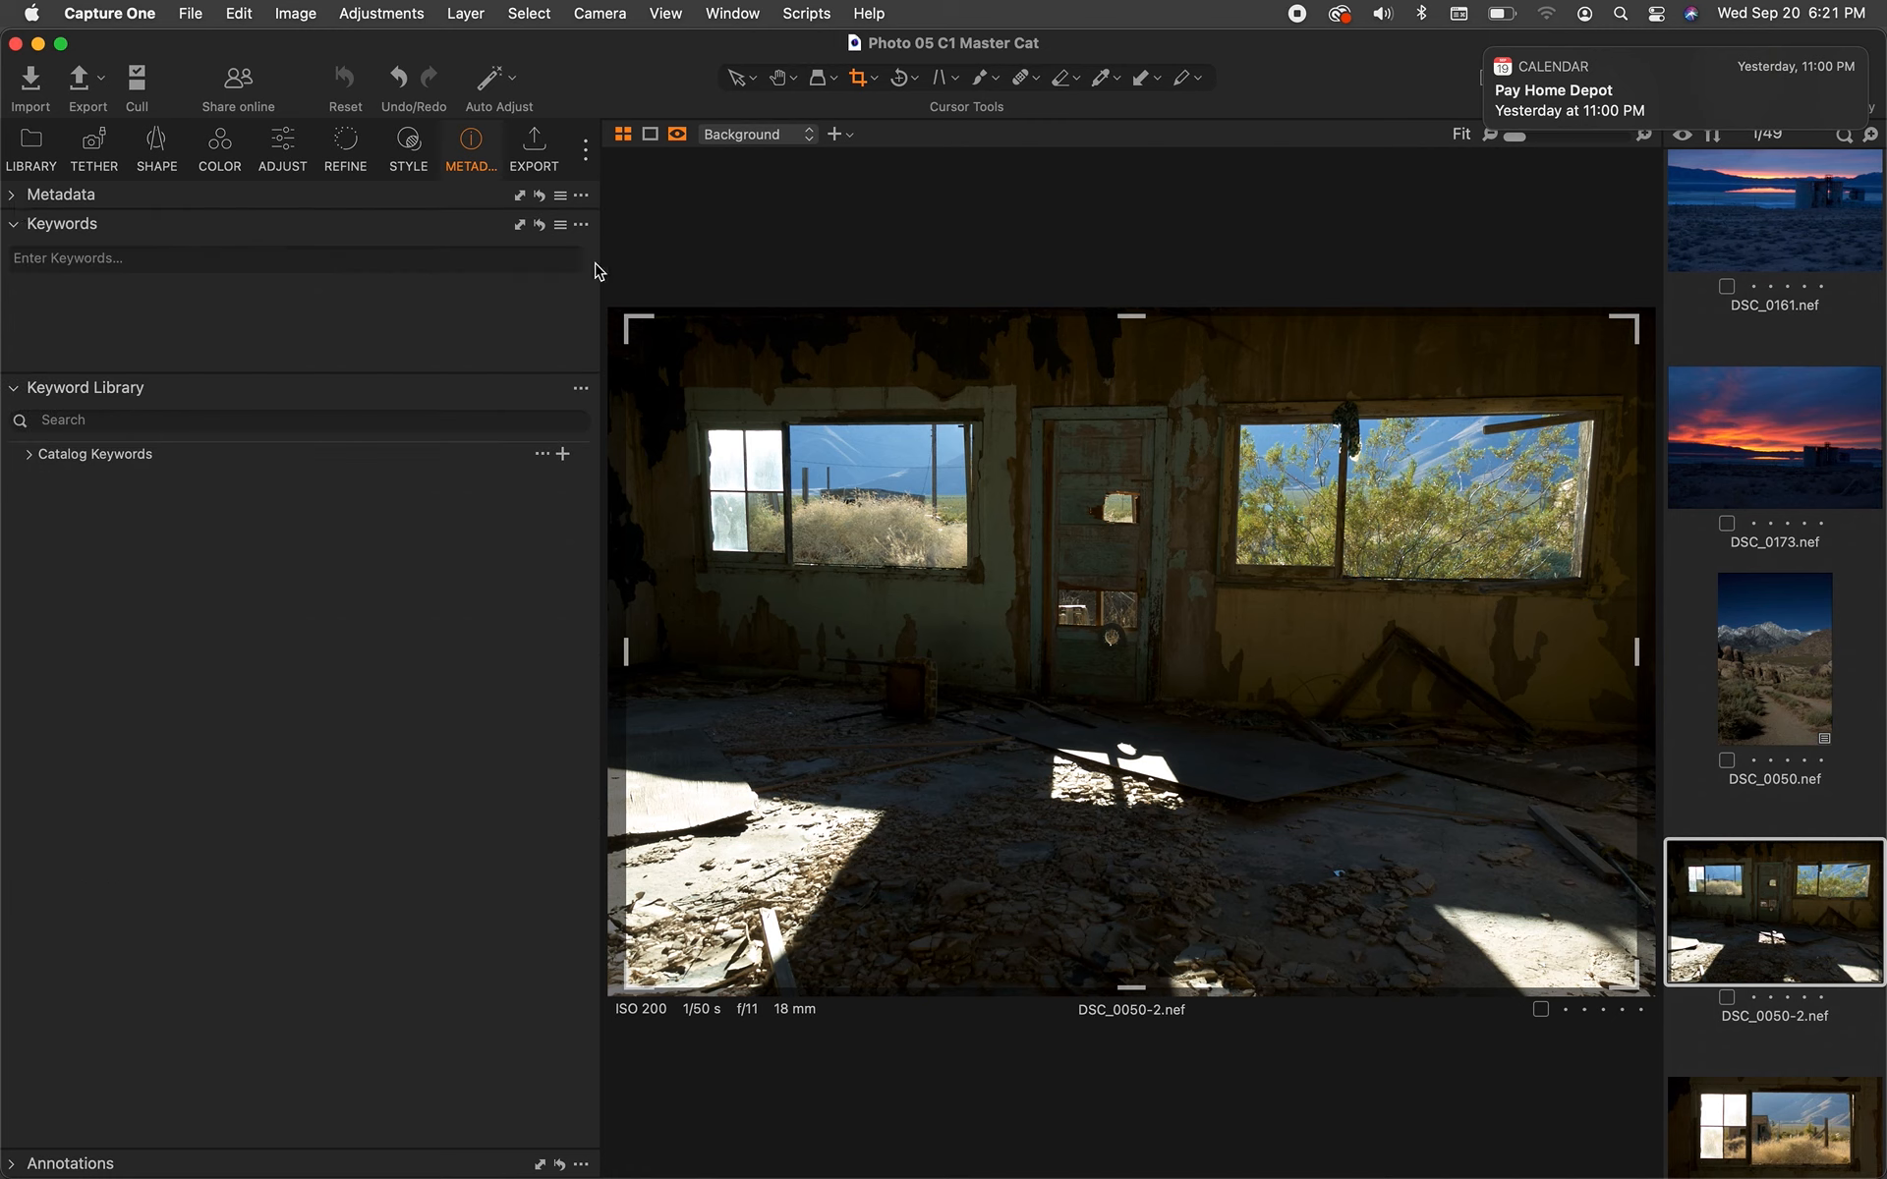
- Inspect the Export tools and the separate Export Images window, closing that window without exporting
{"action": "left_click", "coordinate": [532, 145]}
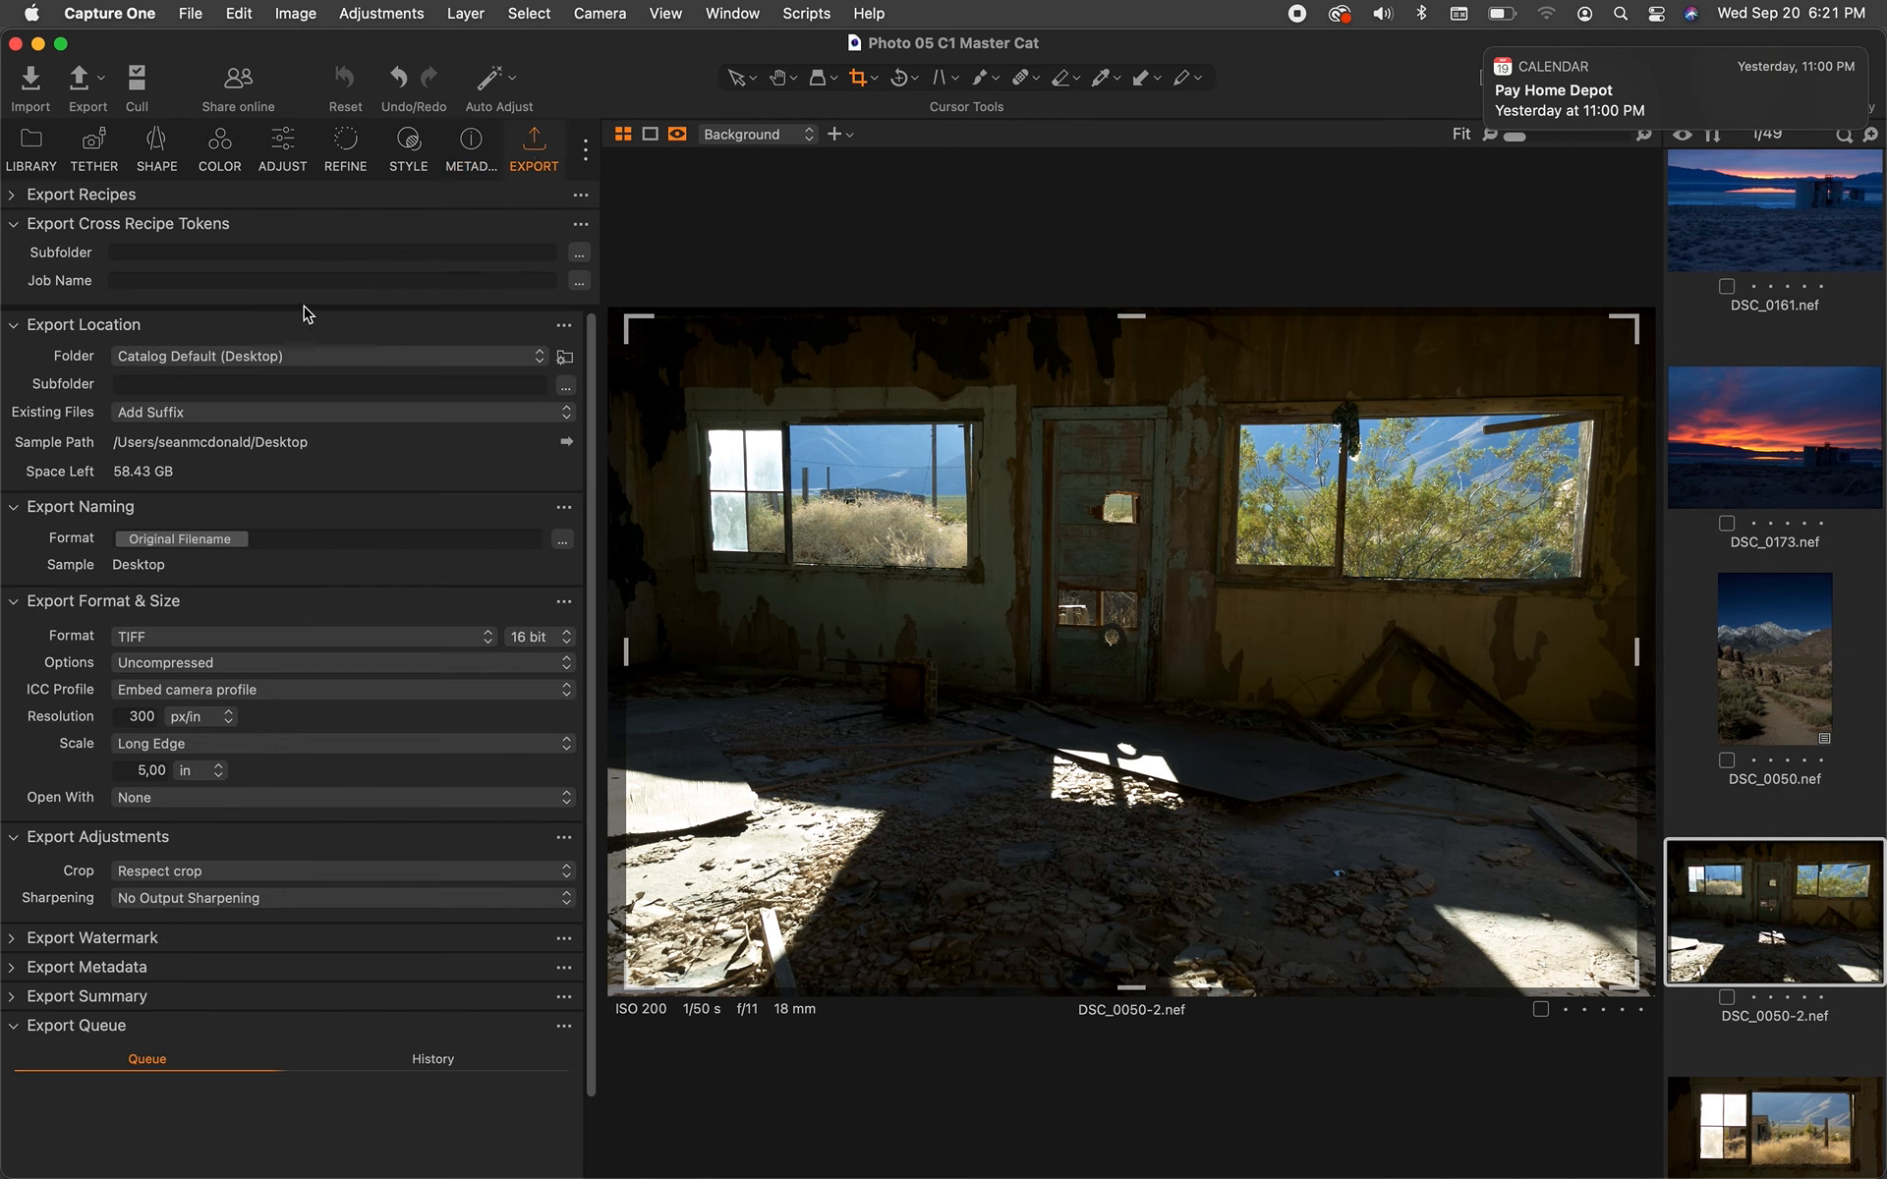
{"action": "left_click", "coordinate": [84, 87]}
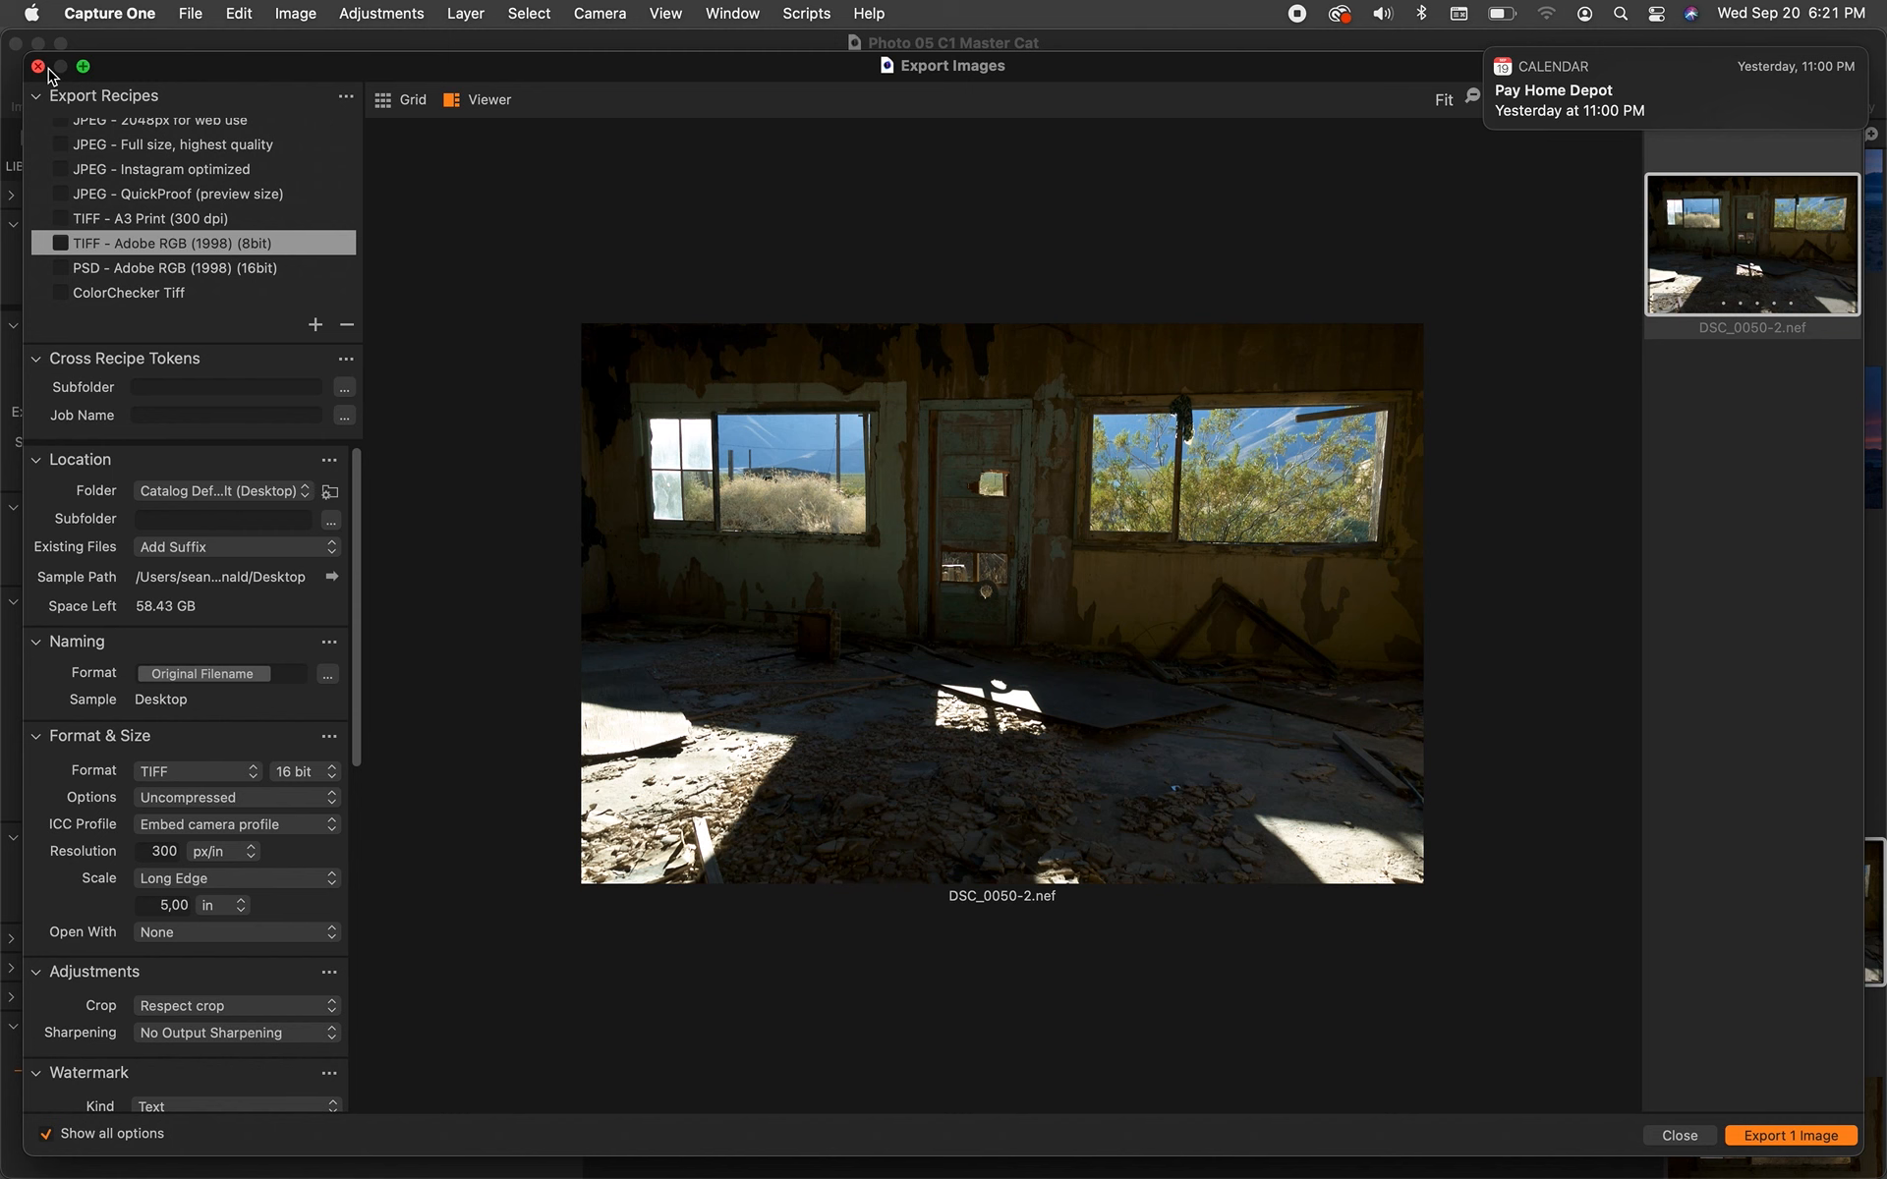
{"action": "left_click", "coordinate": [39, 65]}
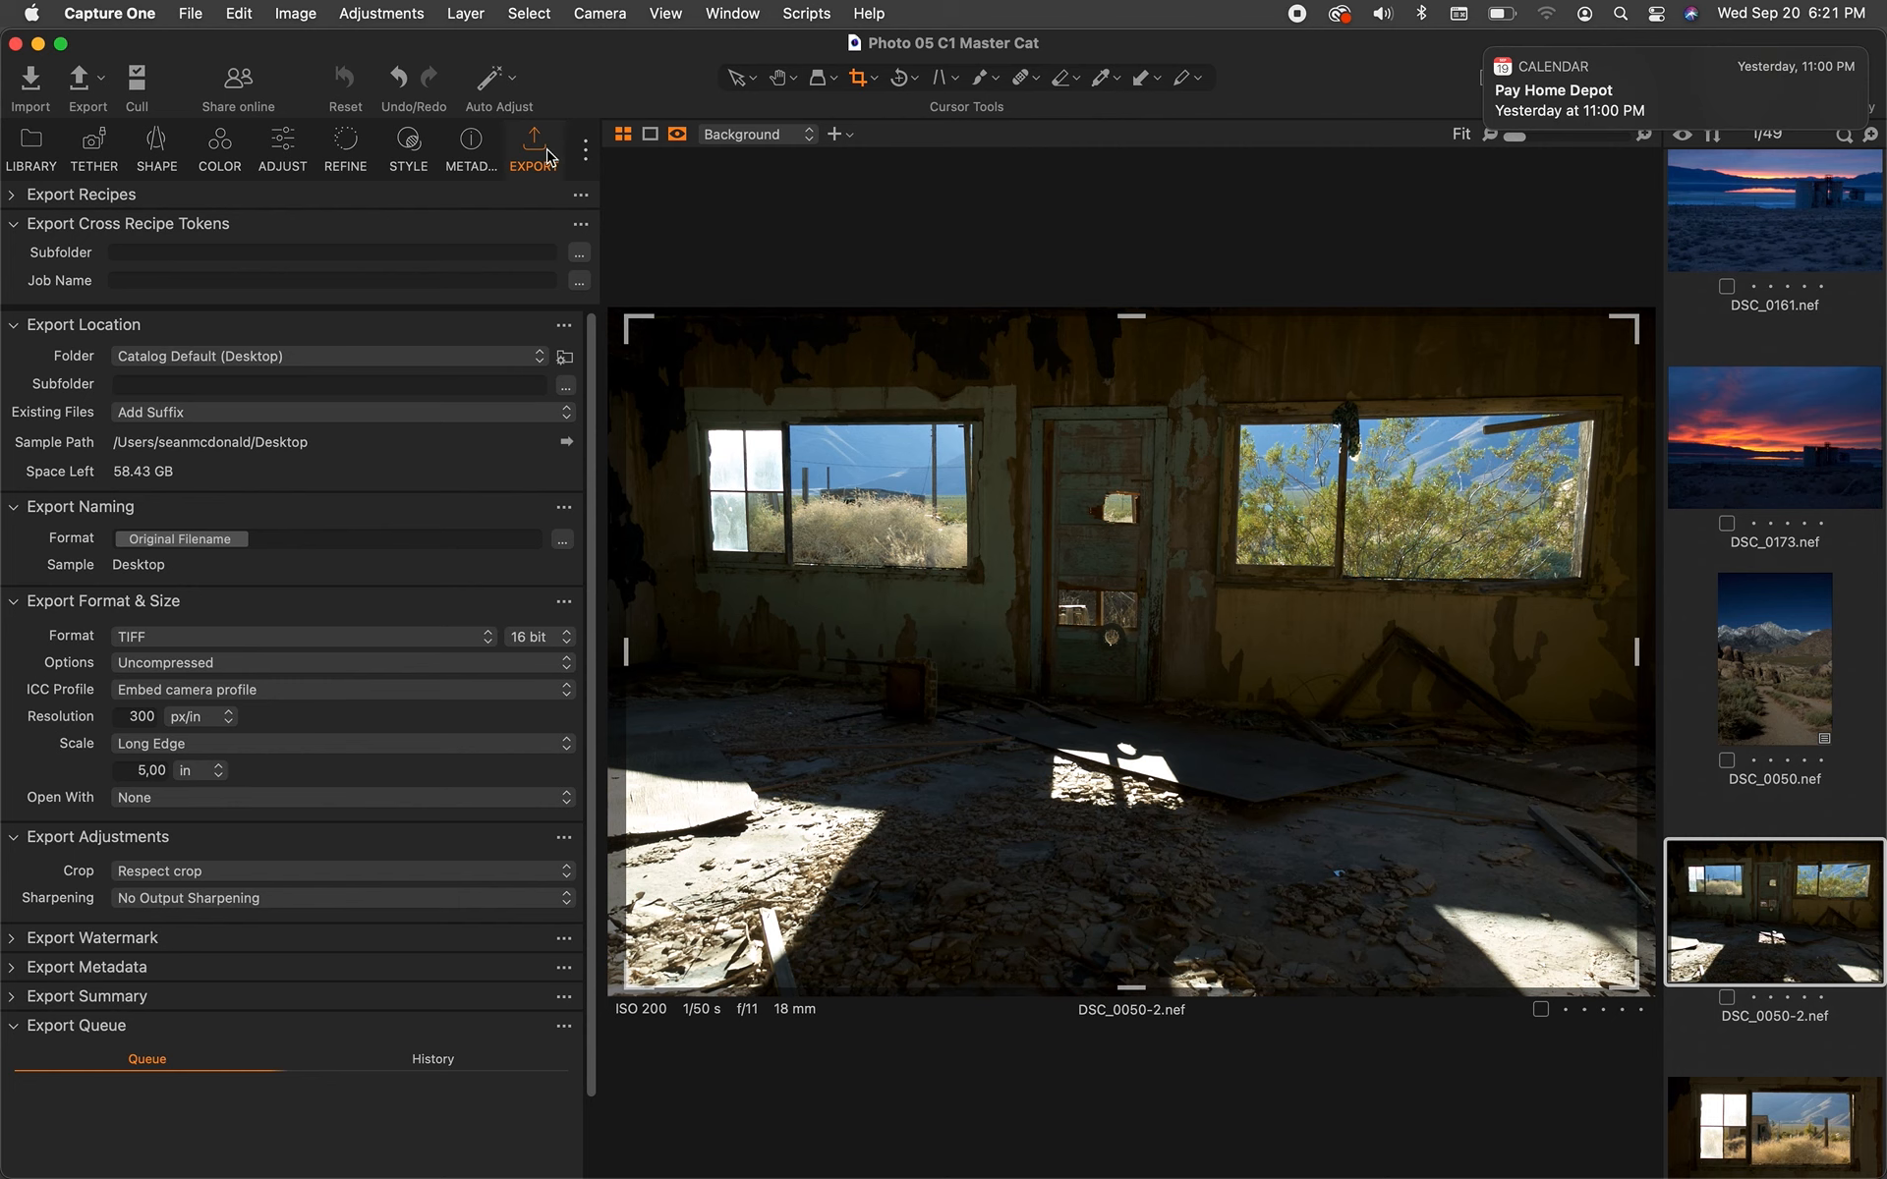
- Narrow the tool area and check the tool tab options for workspaces and adding tabs without choosing any
{"action": "left_click_drag", "start_coordinate": [602, 147], "coordinate": [389, 160]}
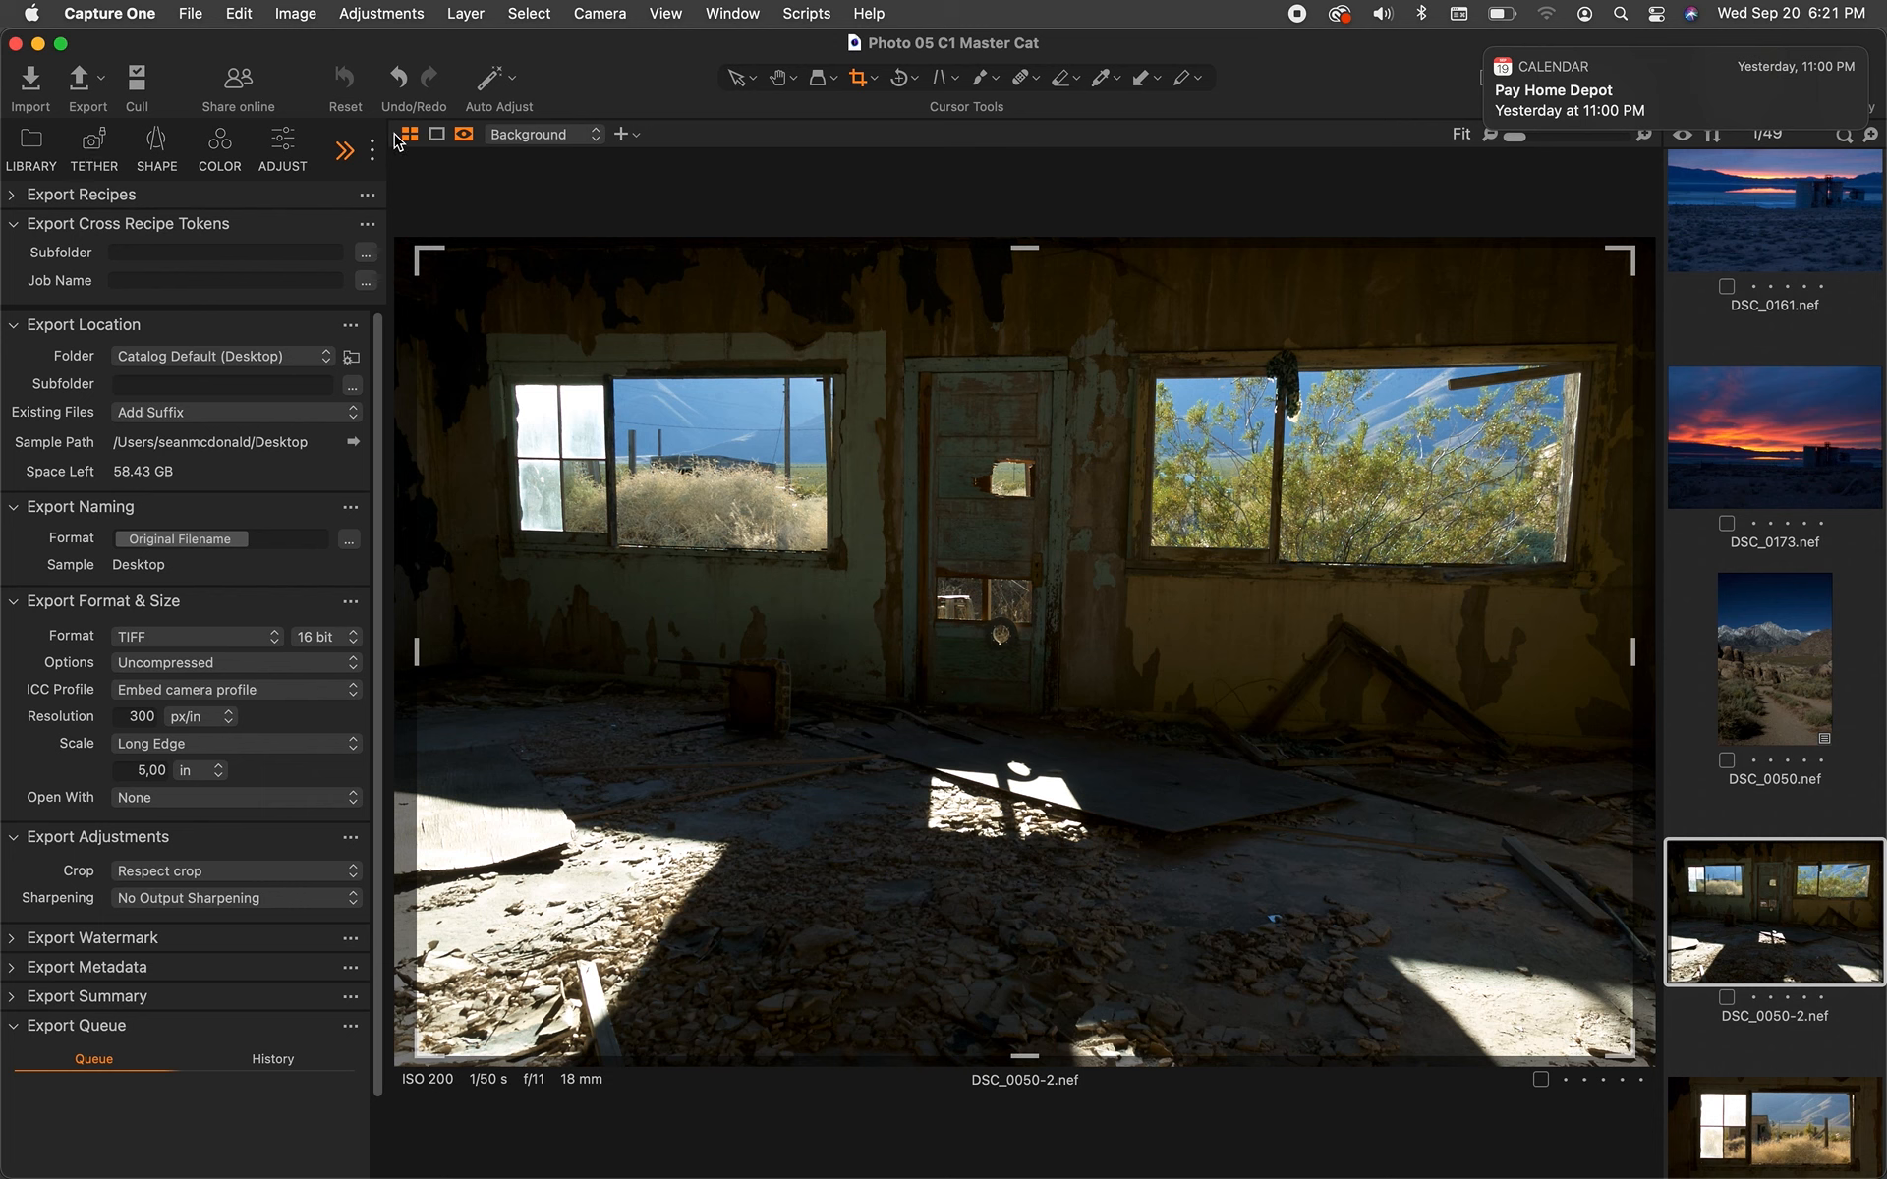
{"action": "left_click", "coordinate": [374, 150]}
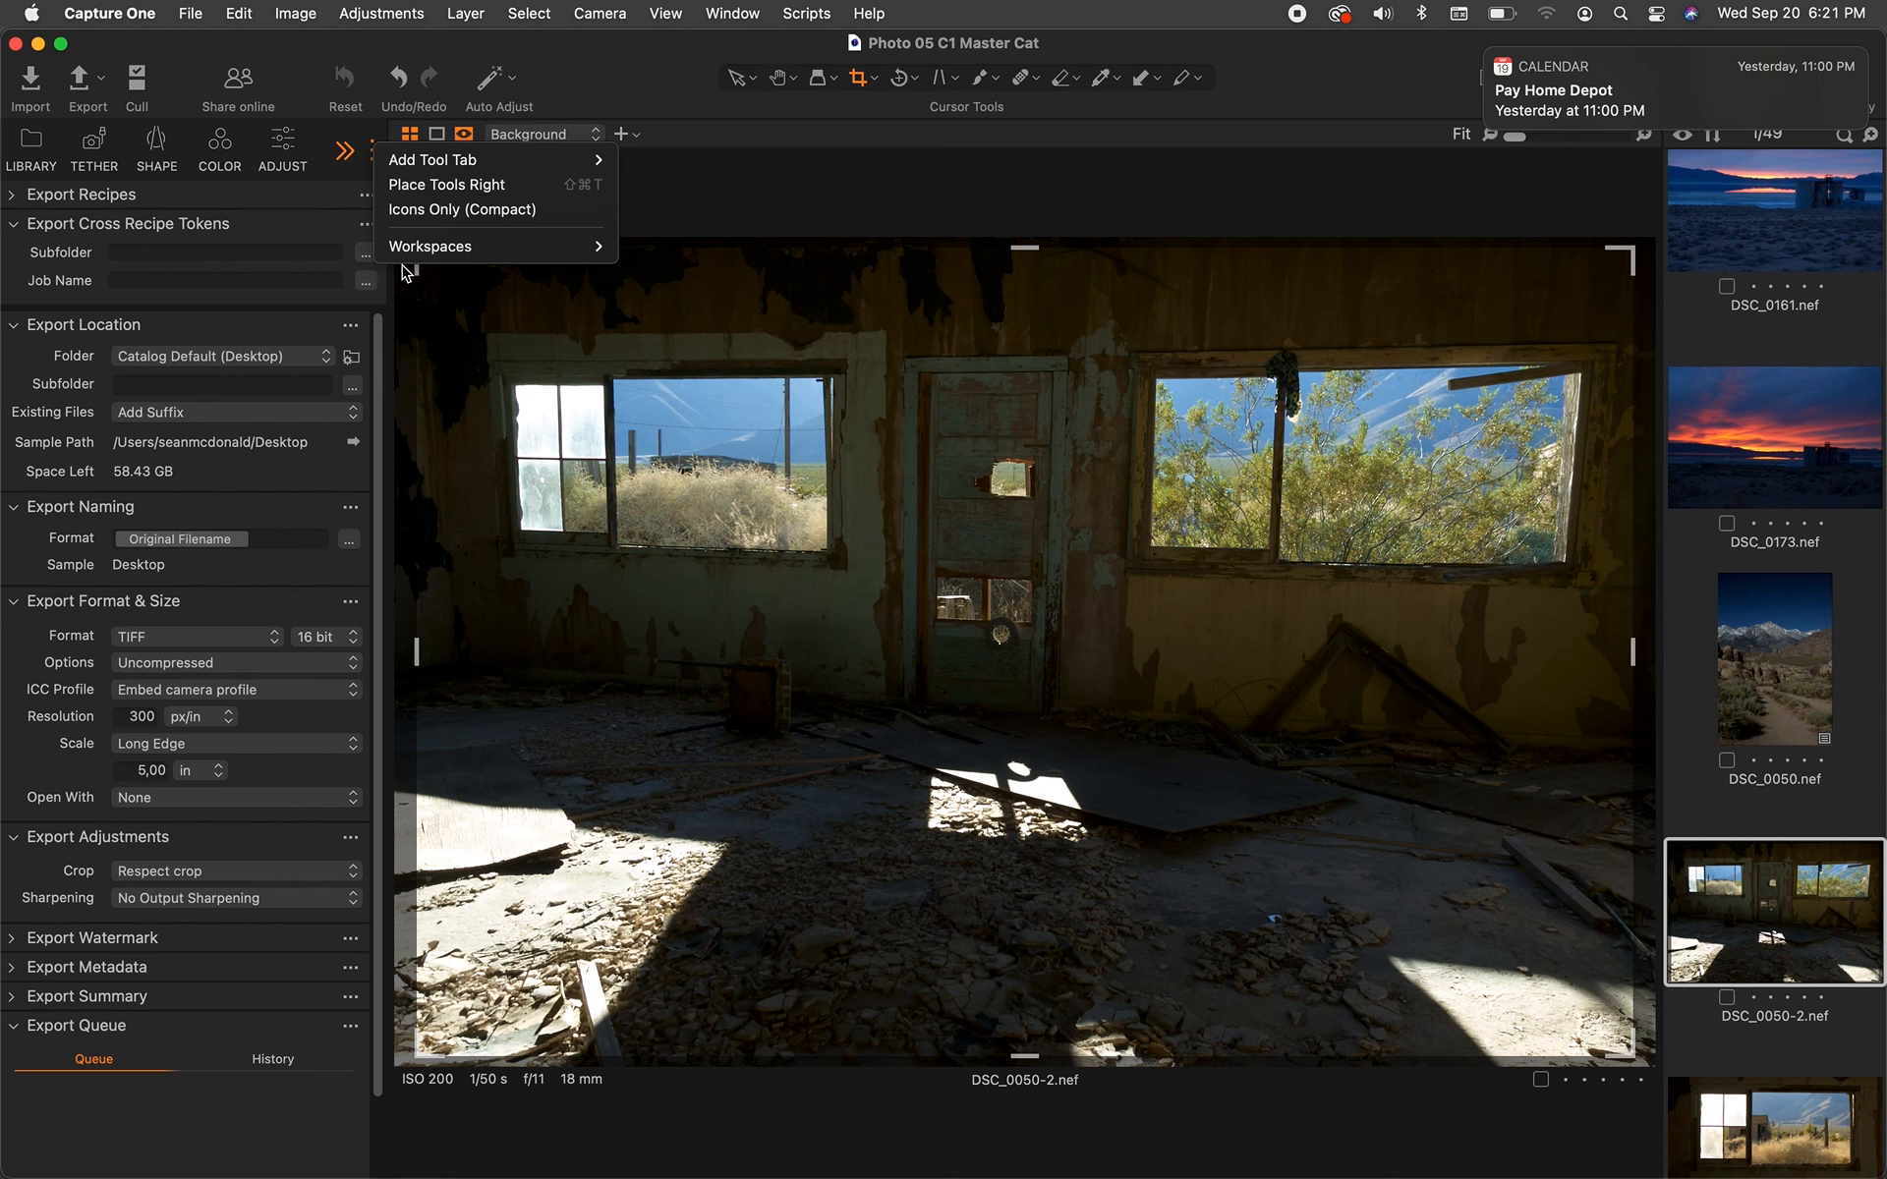
{"action": "mouse_move", "coordinate": [440, 253]}
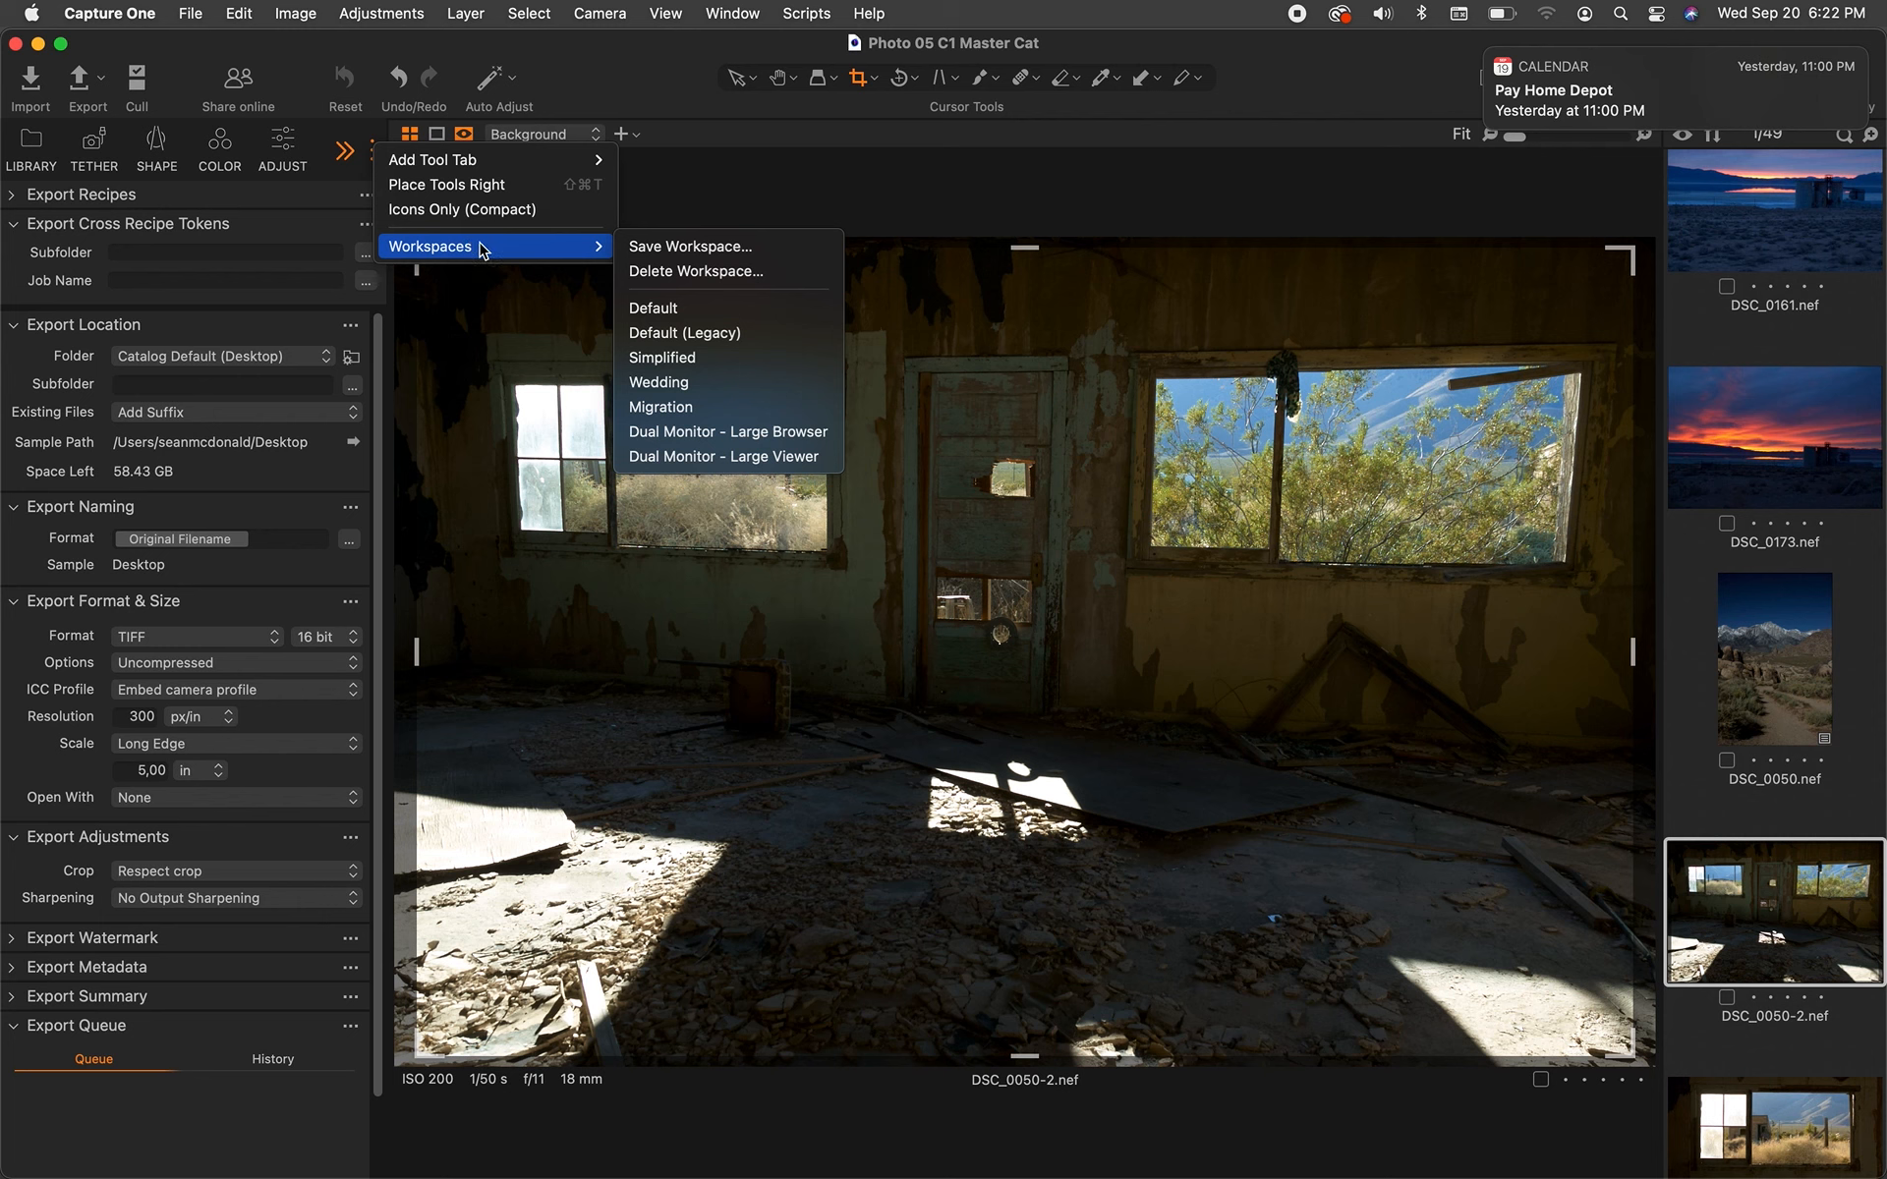
{"action": "mouse_move", "coordinate": [379, 155]}
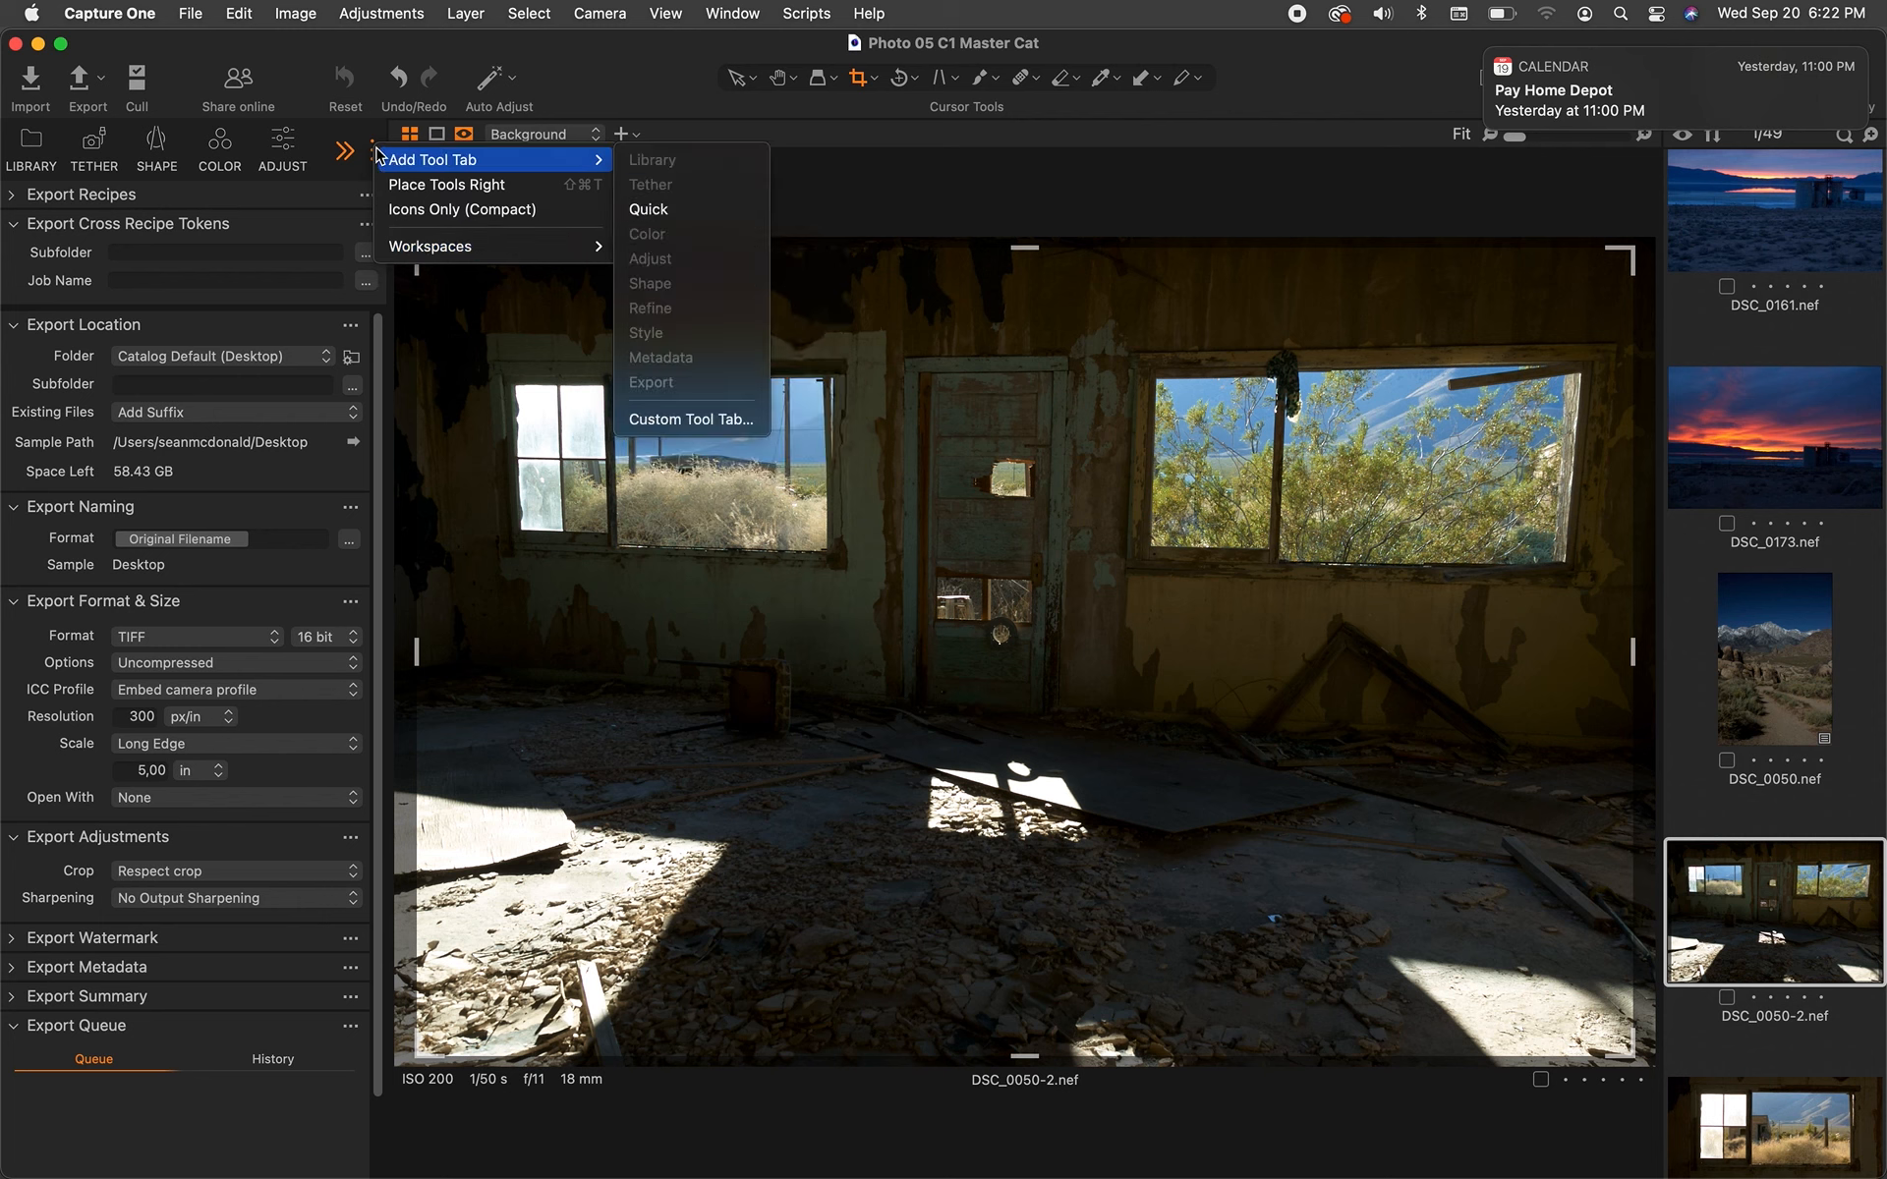
{"action": "left_click", "coordinate": [364, 153]}
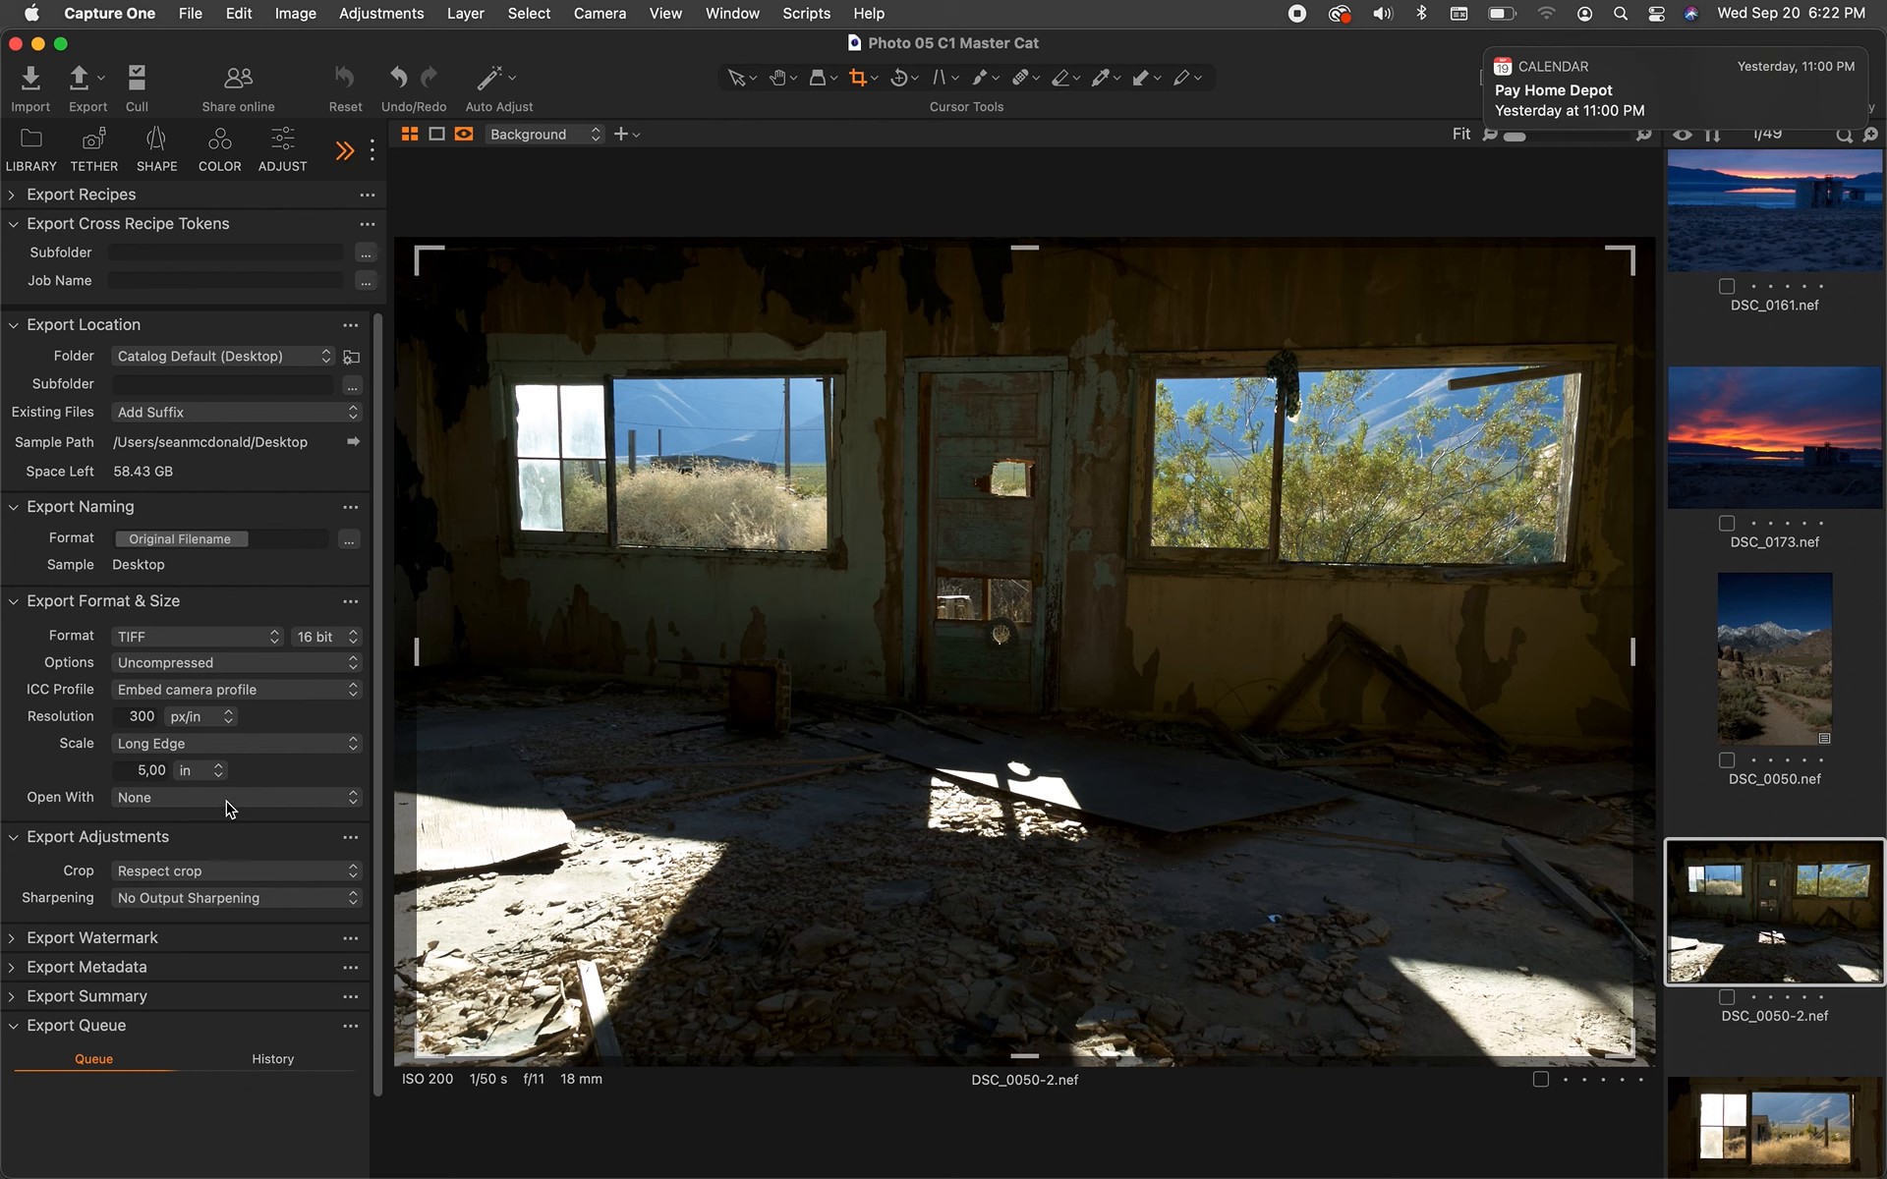
- Bring up the Adjust tools, float the White Balance tool over the photo, and dock it back above Exposure
{"action": "left_click", "coordinate": [282, 143]}
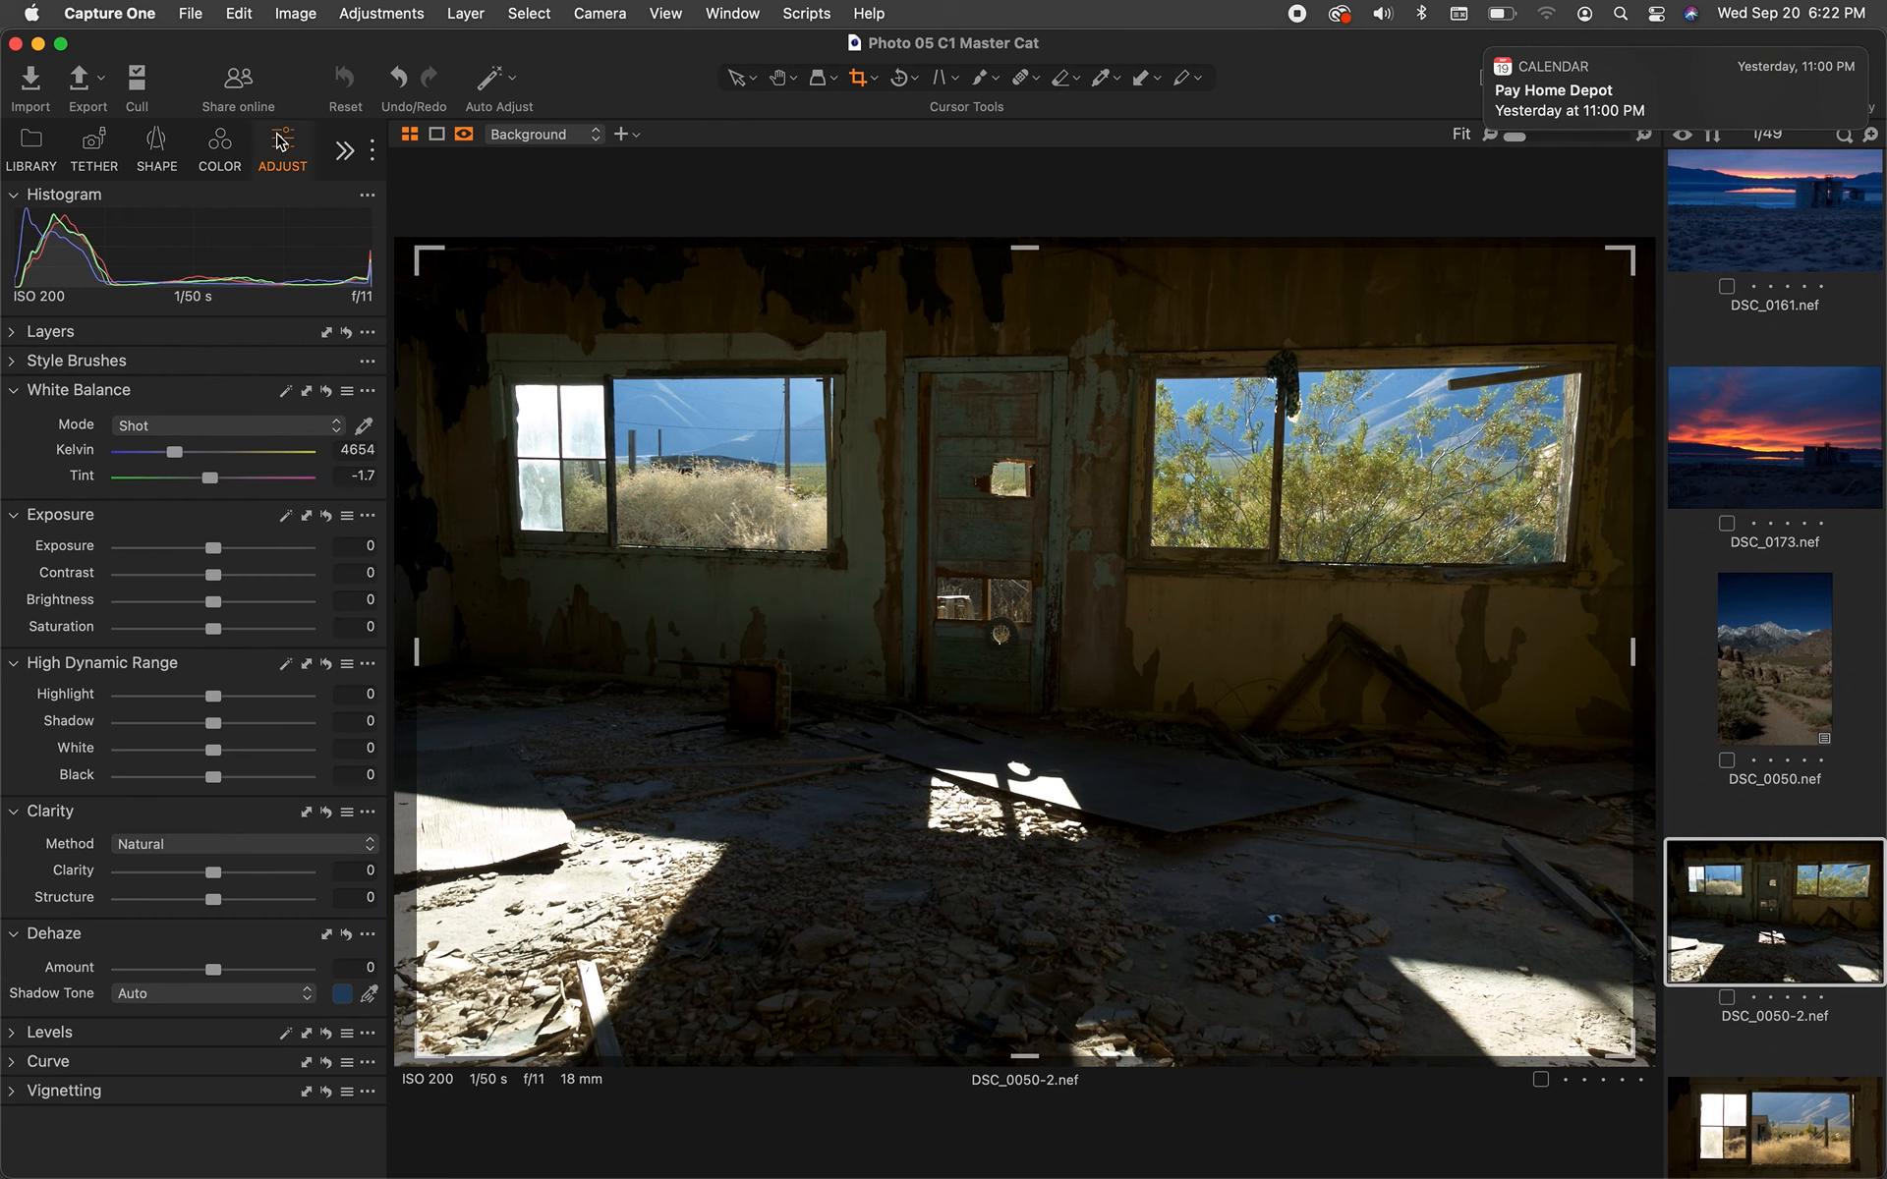
{"action": "scroll", "coordinate": [171, 804], "scroll_direction": "down", "scroll_amount": 1}
{"action": "scroll", "coordinate": [171, 804], "scroll_direction": "up", "scroll_amount": 1}
{"action": "left_click", "coordinate": [140, 392]}
{"action": "left_click_drag", "start_coordinate": [139, 392], "coordinate": [924, 429]}
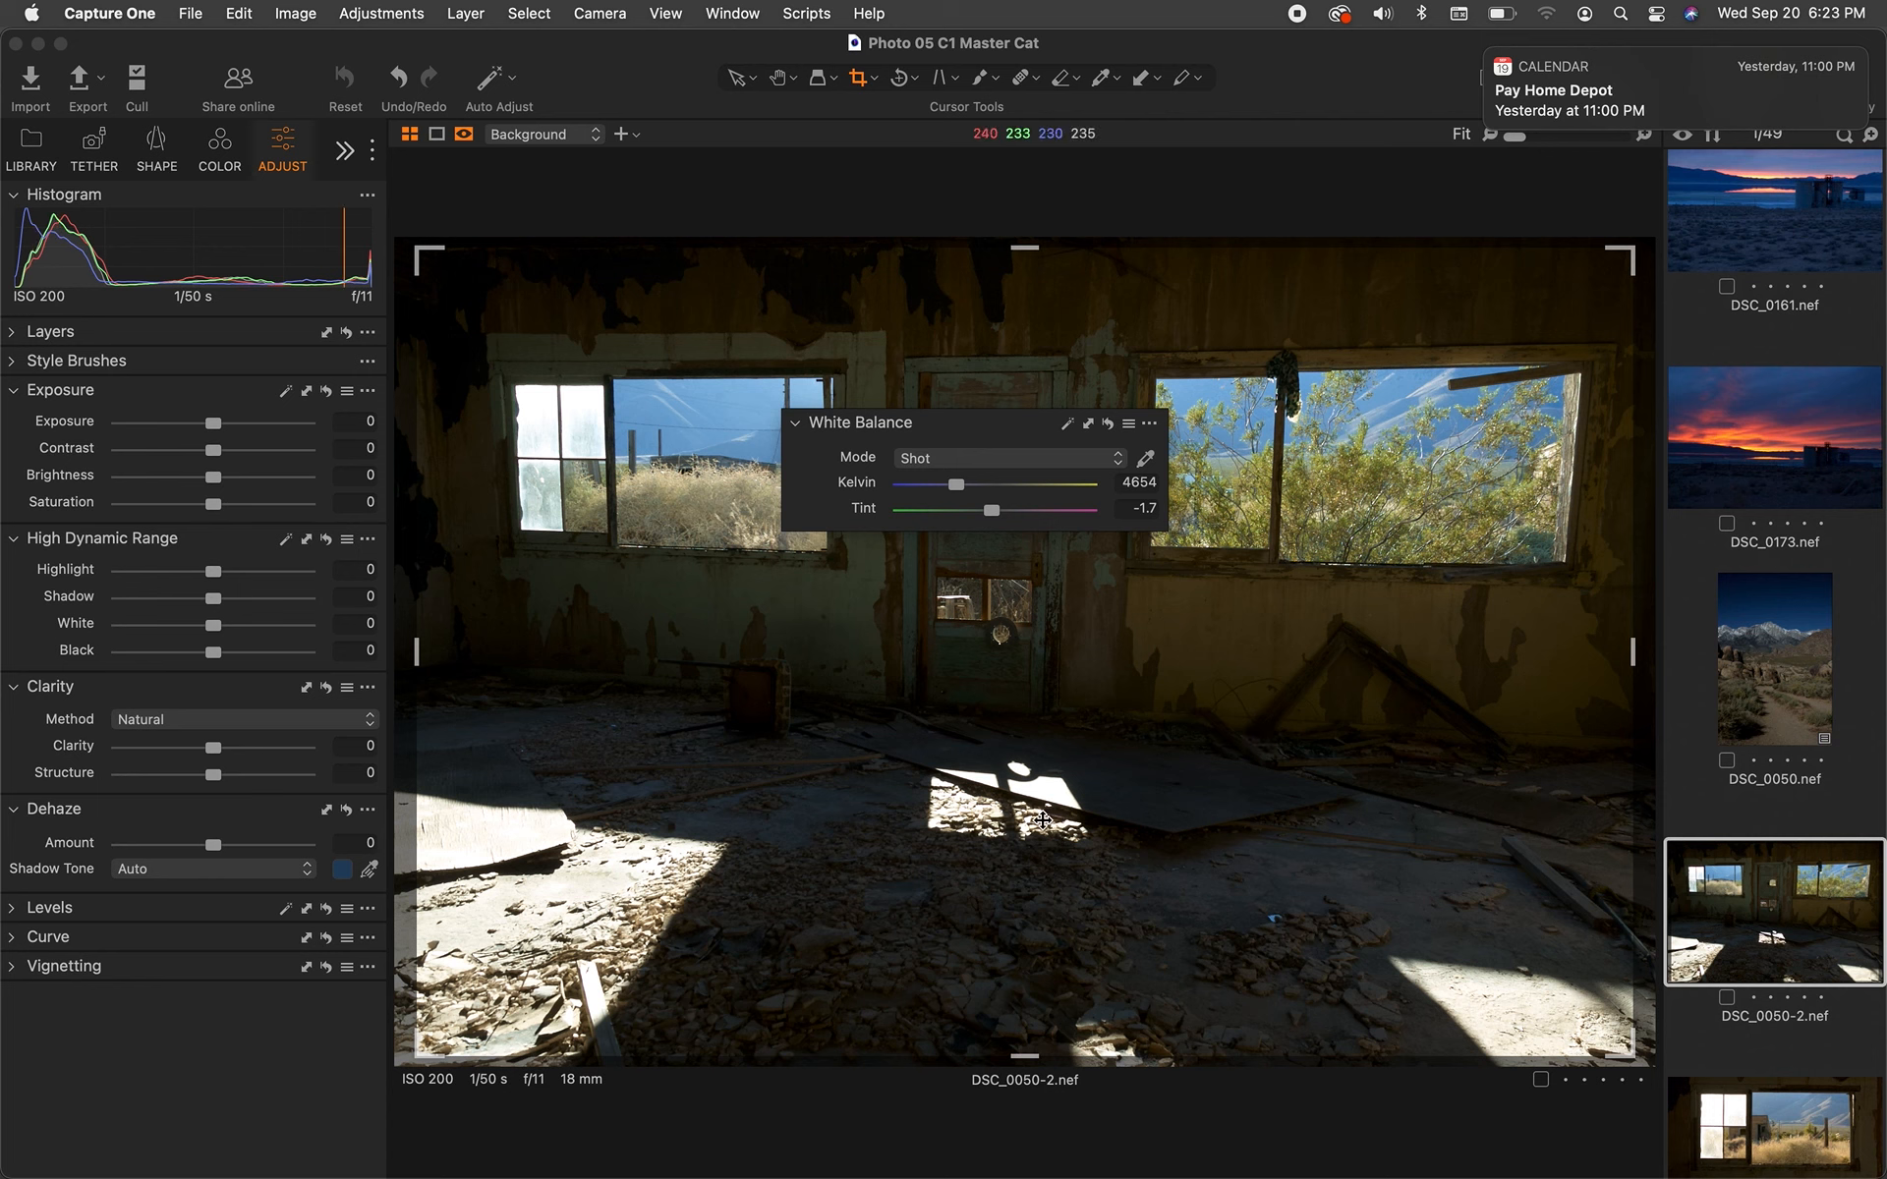
{"action": "left_click_drag", "start_coordinate": [982, 425], "coordinate": [258, 396]}
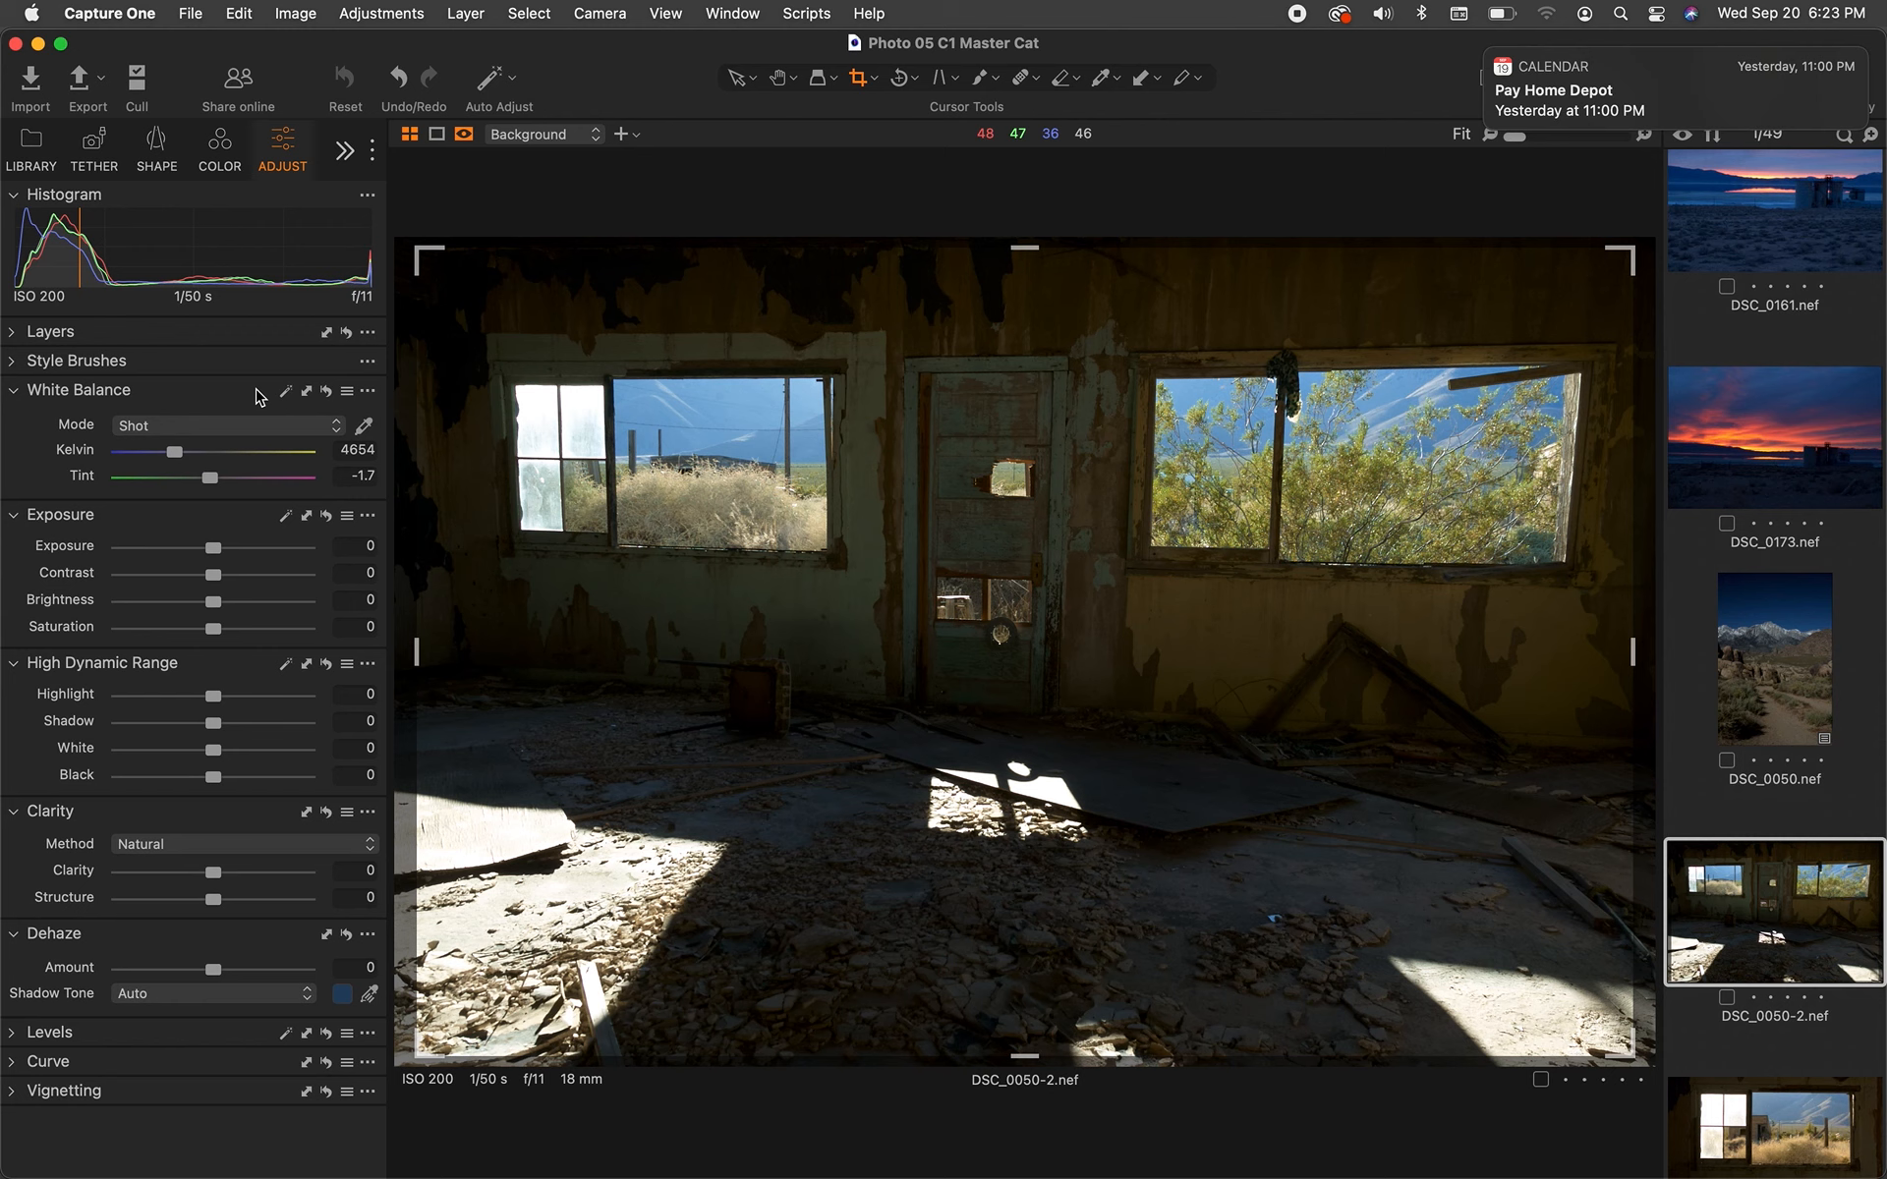